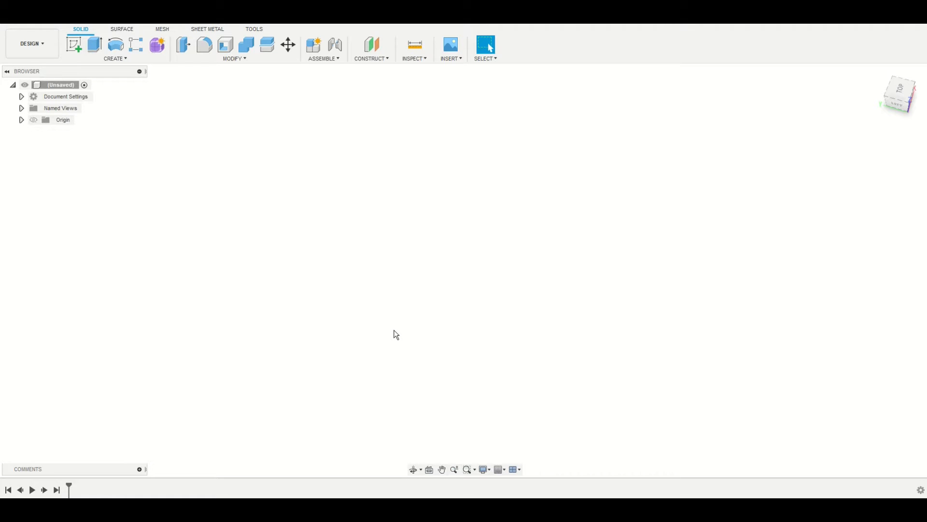
Step: Start a sketch on the horizontal XY plane and draw a 405 mm diameter circle centred on the origin
click(901, 90)
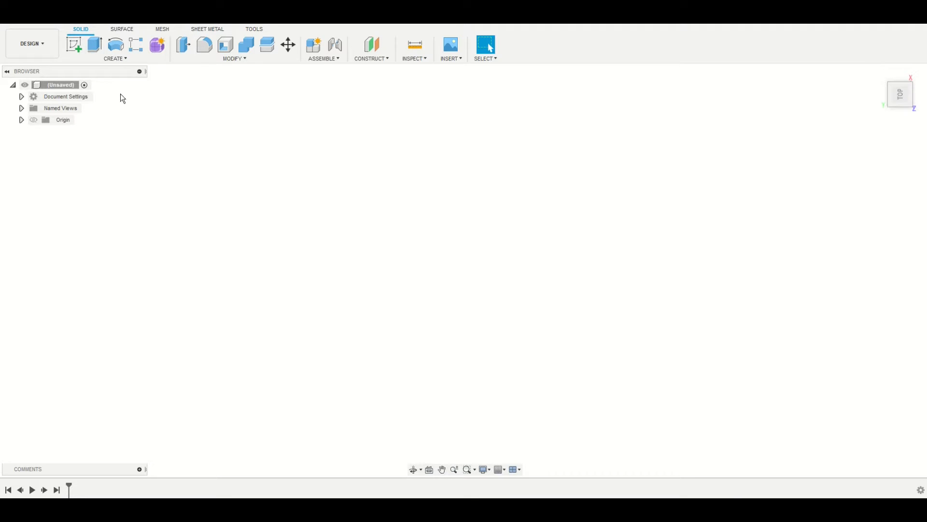
click(75, 53)
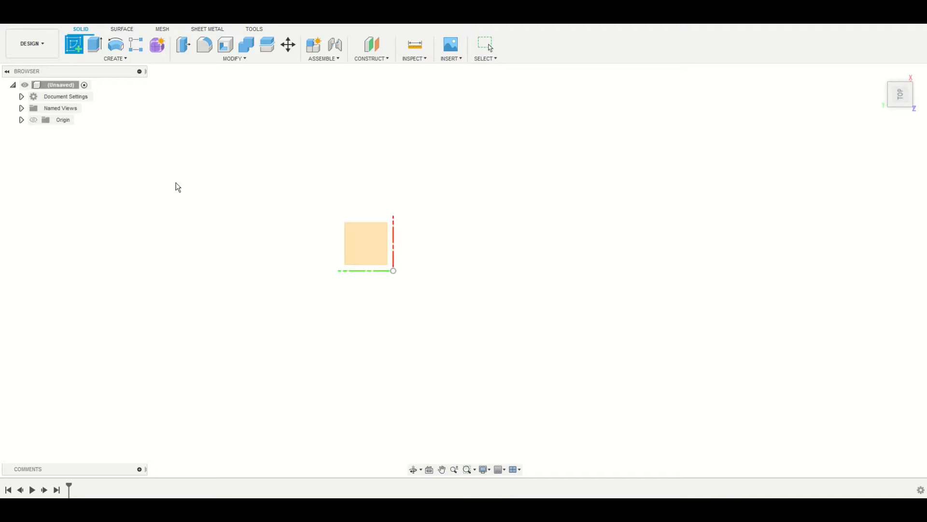
click(359, 247)
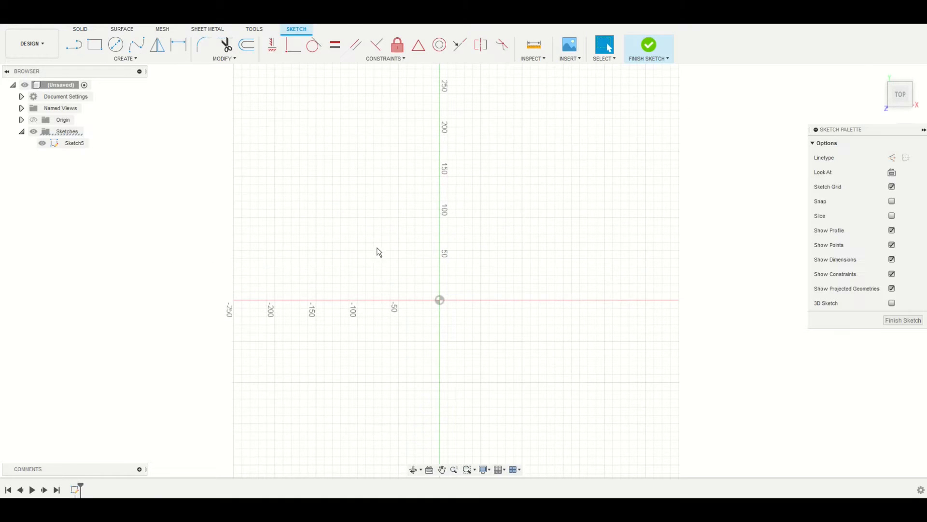
click(121, 51)
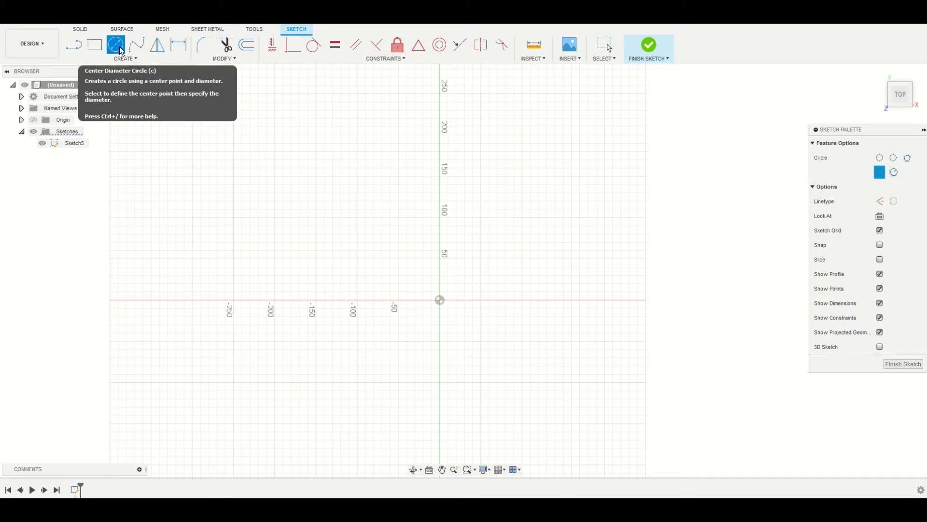
click(439, 300)
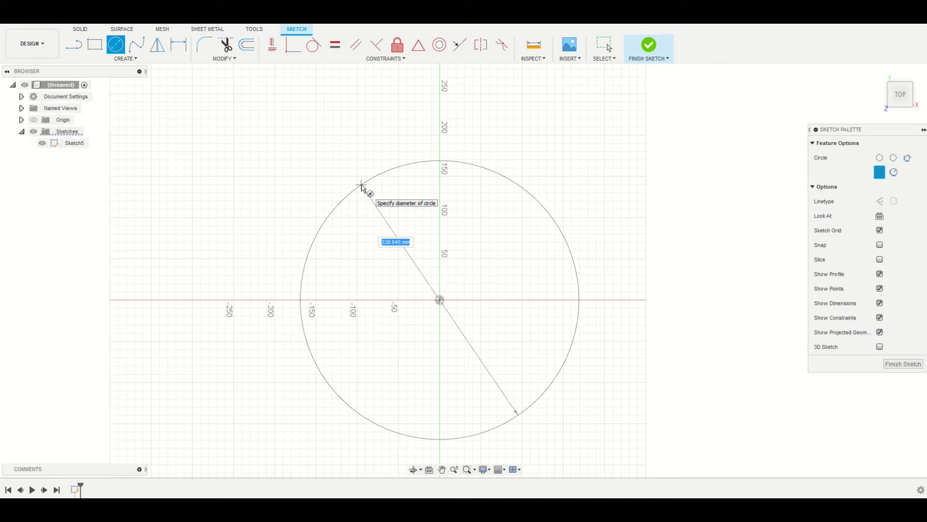
text(405)
key(Return)
key(Escape)
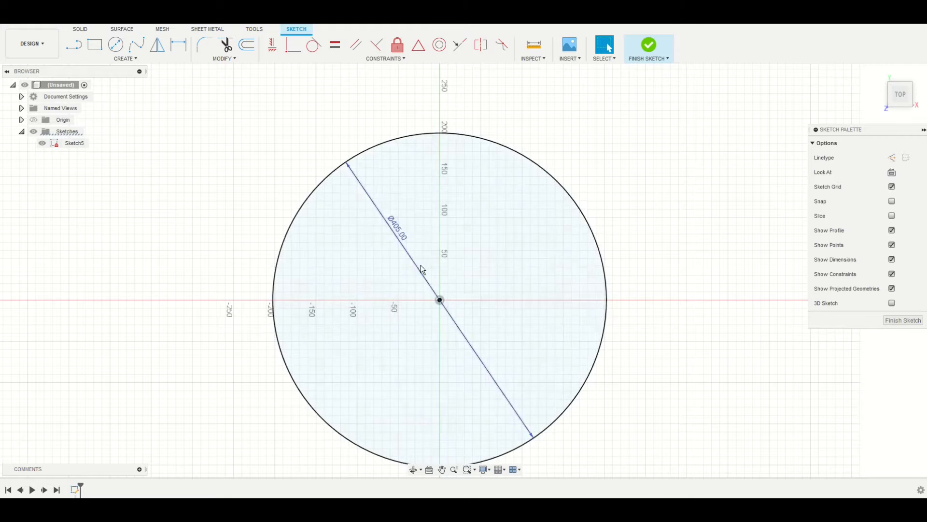
Step: Draw a 355 mm diameter circle centred on the origin, inside the 405 mm circle
click(116, 45)
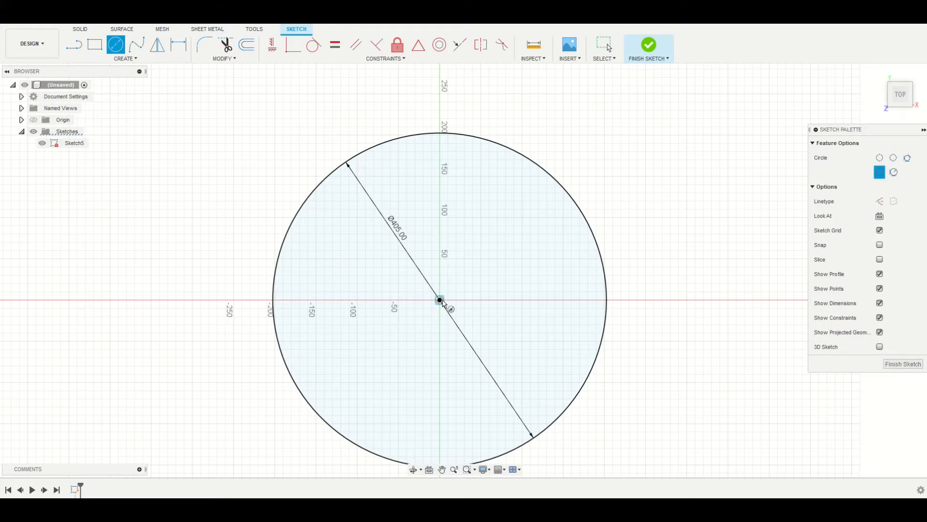
click(439, 300)
text(355)
key(Return)
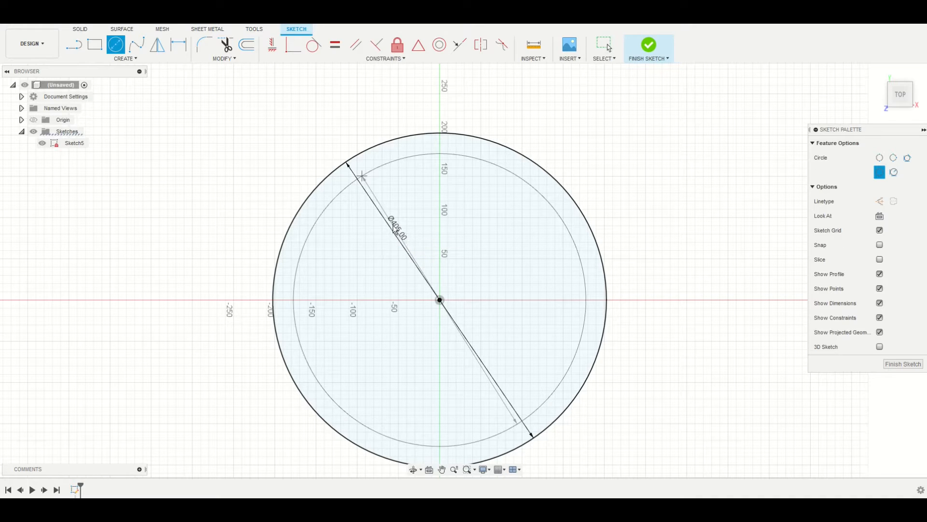
key(Escape)
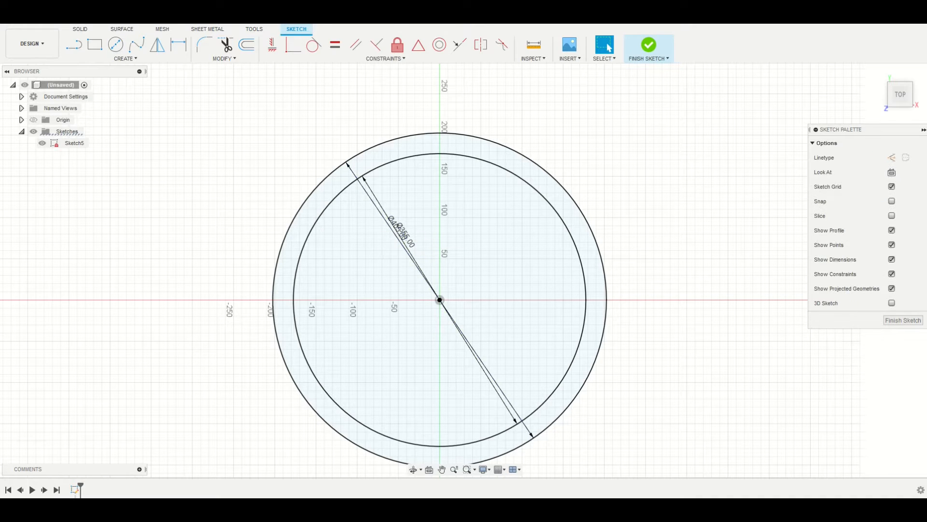
Step: Draw an 82 mm diameter hub circle centred on the origin
click(116, 44)
click(439, 300)
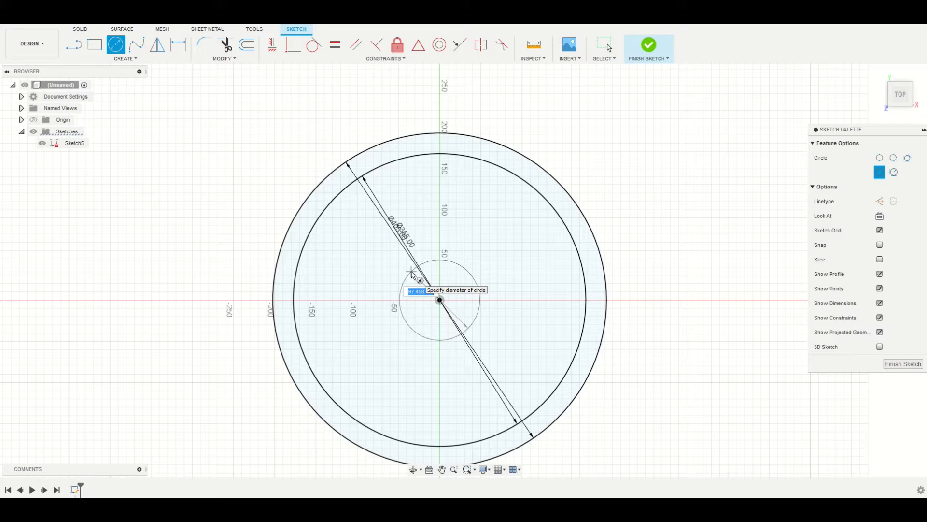
text(82)
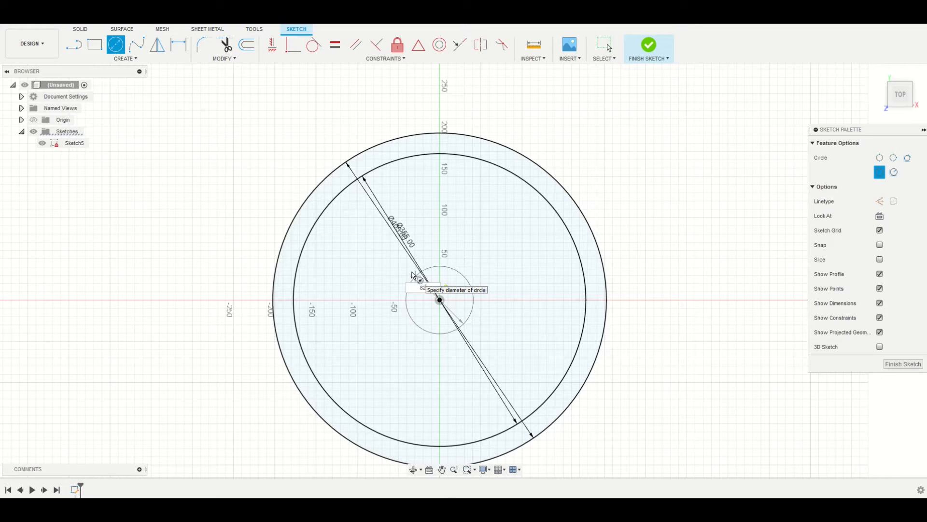
scroll(414, 275, down, 1)
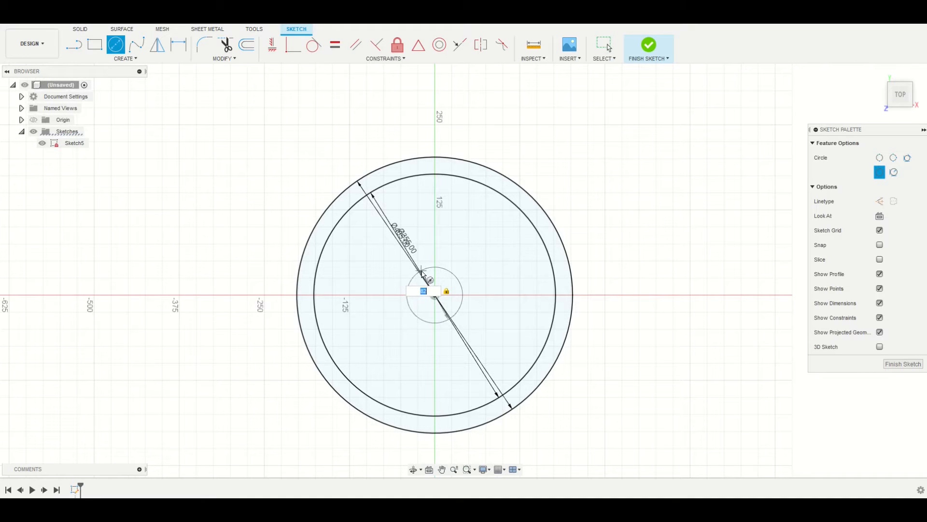
key(Return)
key(Escape)
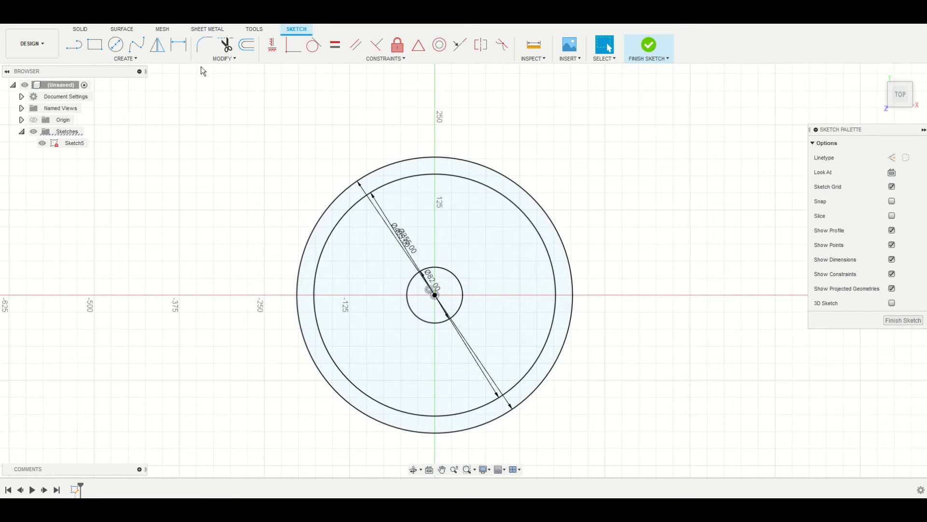
Step: Draw a horizontal line from the origin along the positive X axis to the 355 mm circle
click(82, 50)
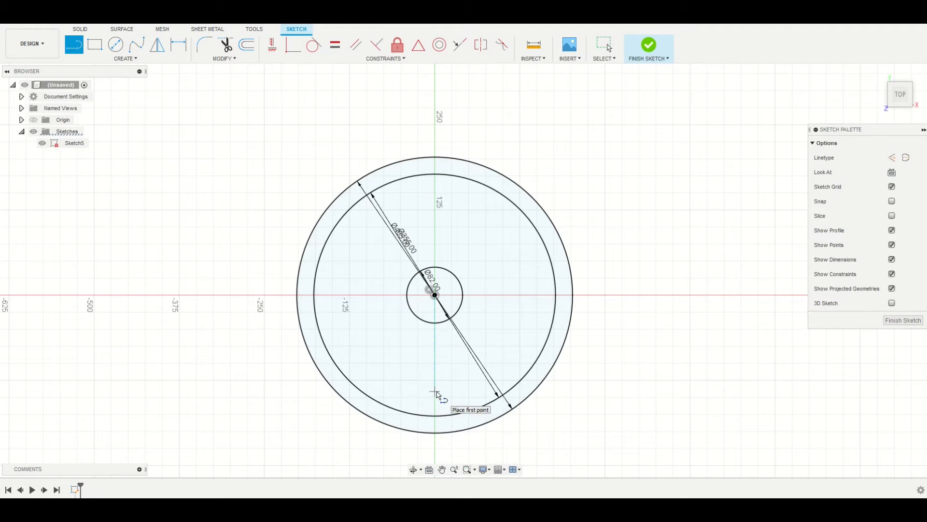
click(435, 295)
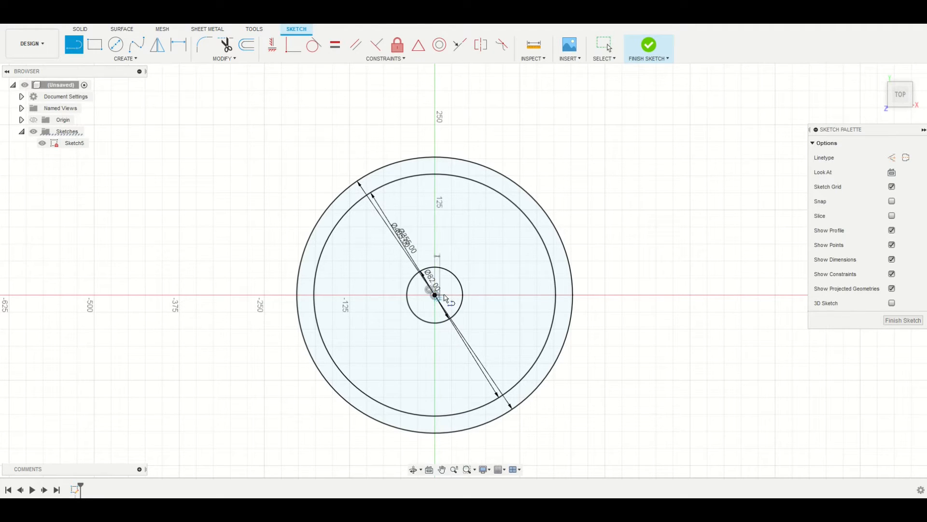
click(555, 295)
scroll(496, 260, up, 1)
scroll(496, 260, up, 3)
middle_drag(315, 171, 377, 178)
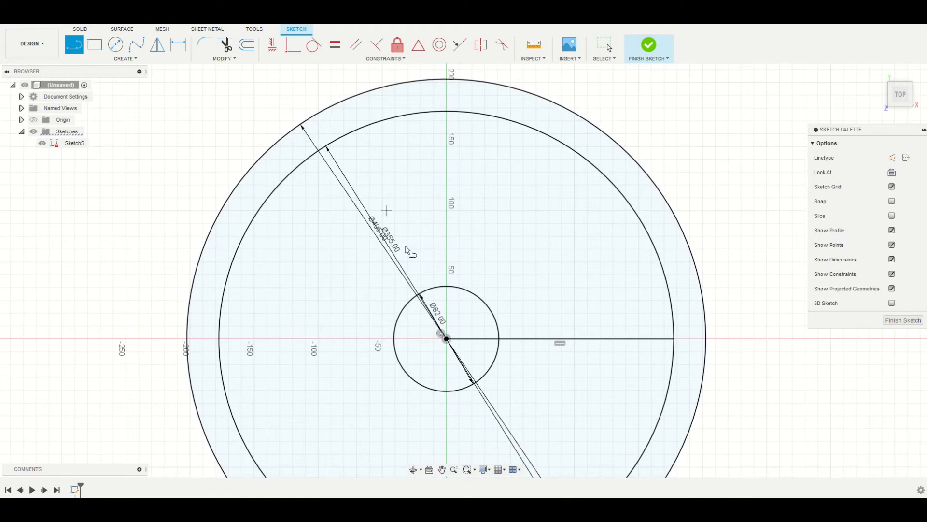
scroll(434, 295, down, 2)
key(Escape)
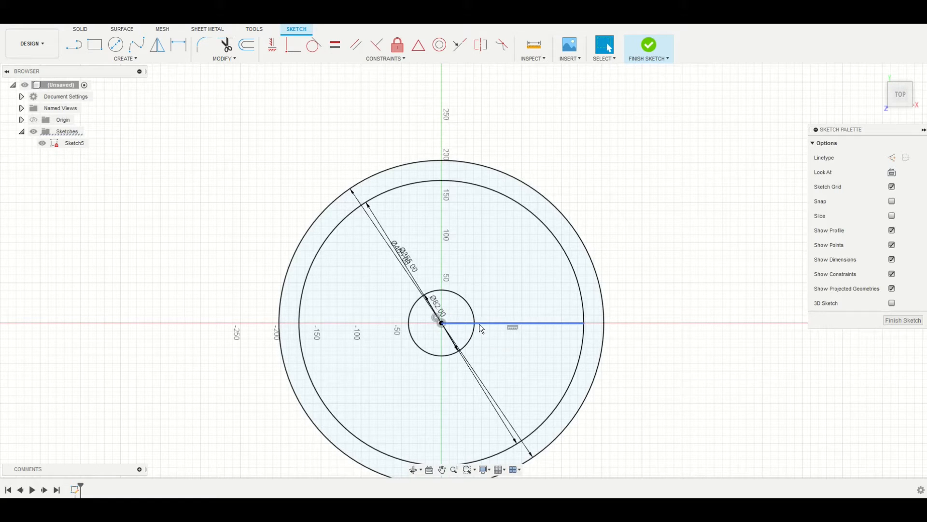
Step: Draw a line from the origin down to the 355 mm circle at 120° from the horizontal line
key(l)
click(441, 322)
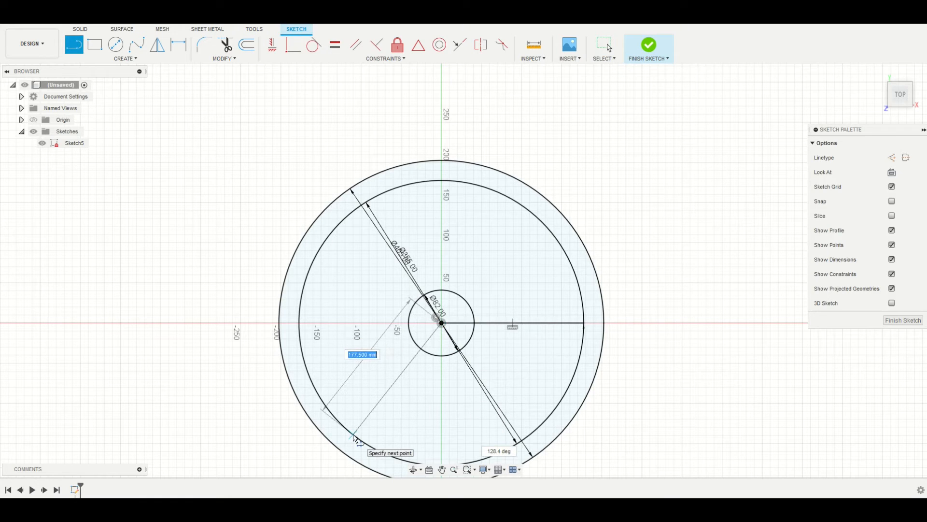
middle_drag(354, 438, 388, 285)
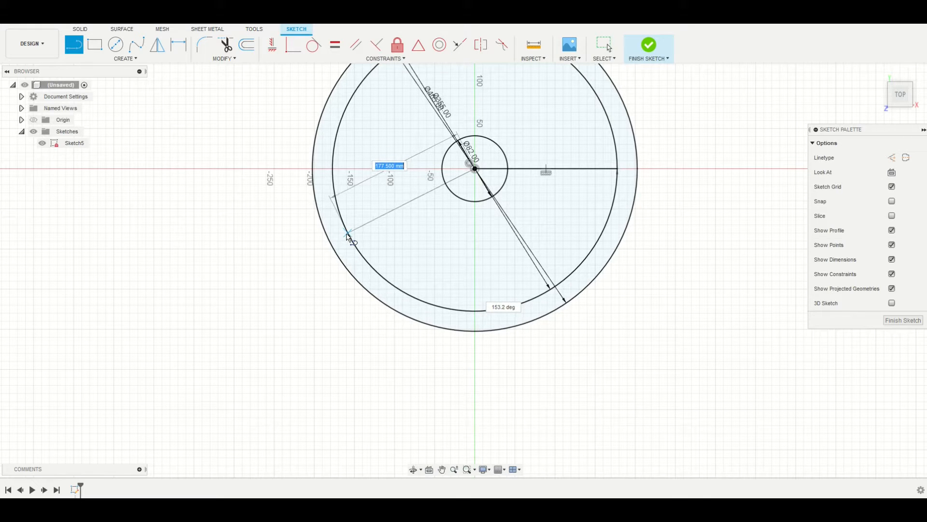
text(120)
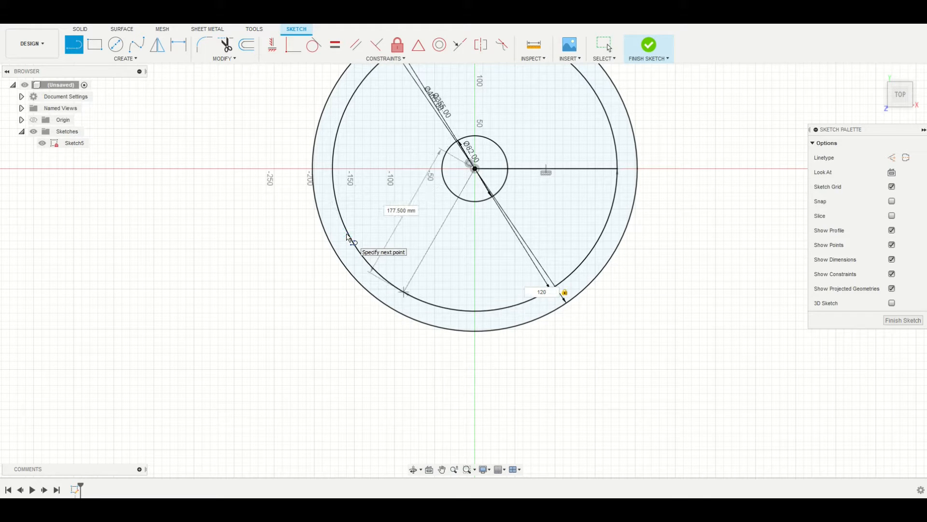
key(Return)
key(Escape)
middle_drag(535, 186, 459, 270)
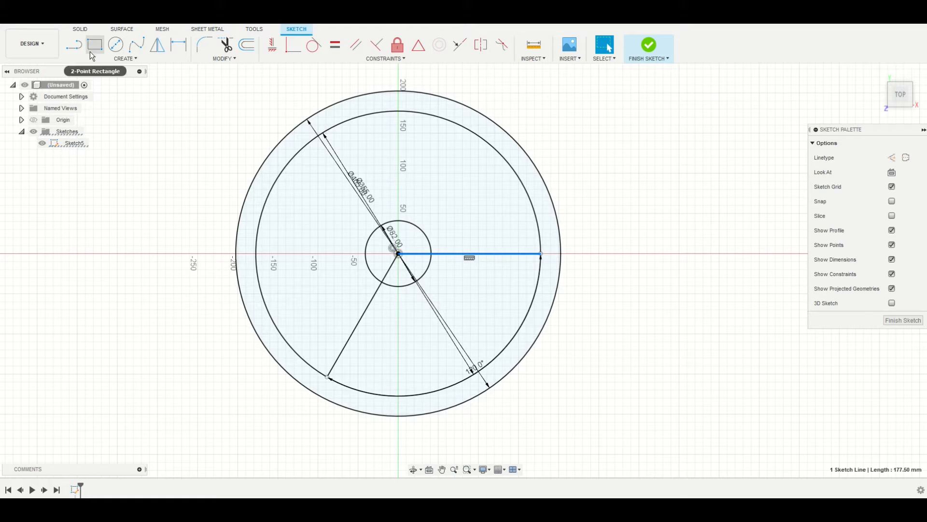
Step: Draw a third line from the origin up to the 355 mm circle at 120° from the horizontal line
click(73, 45)
click(398, 253)
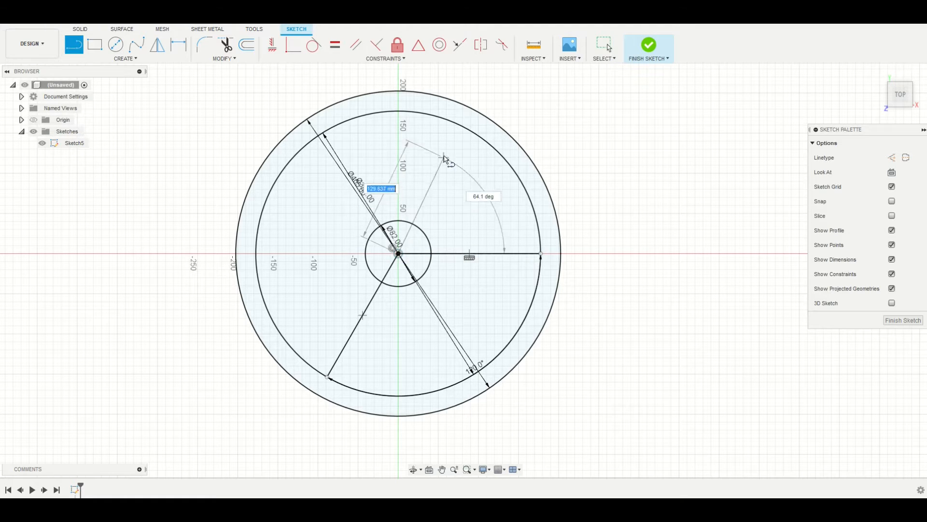
key(Tab)
text(120)
key(Tab)
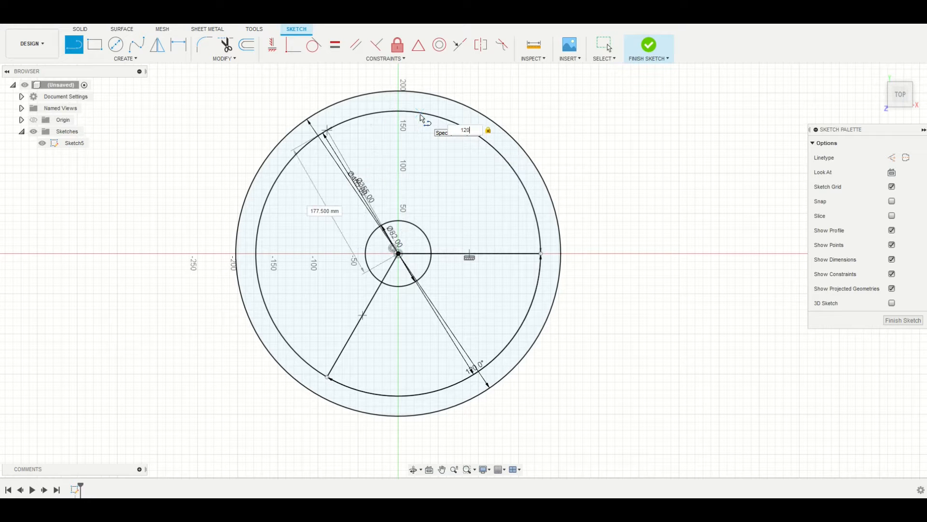
key(Return)
key(Escape)
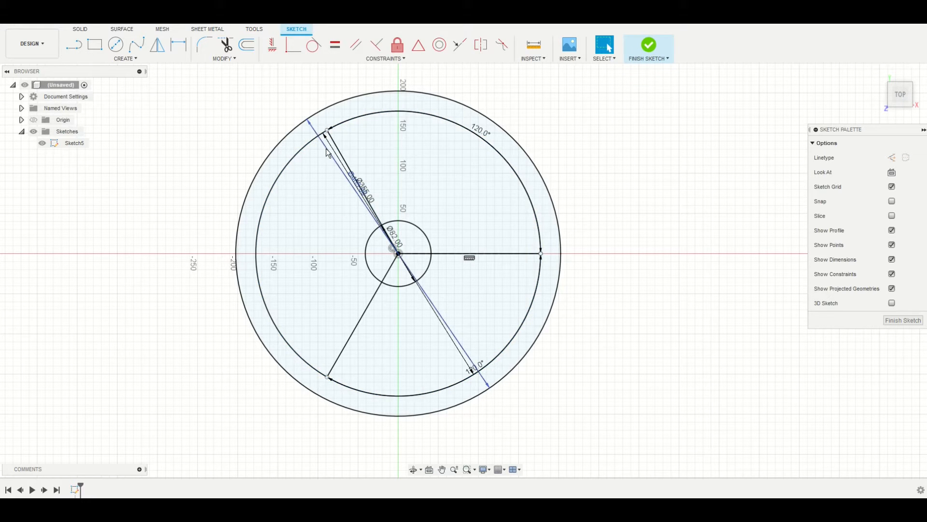
Step: Delete the diameter dimensions of the 405 mm and 355 mm circles
click(332, 153)
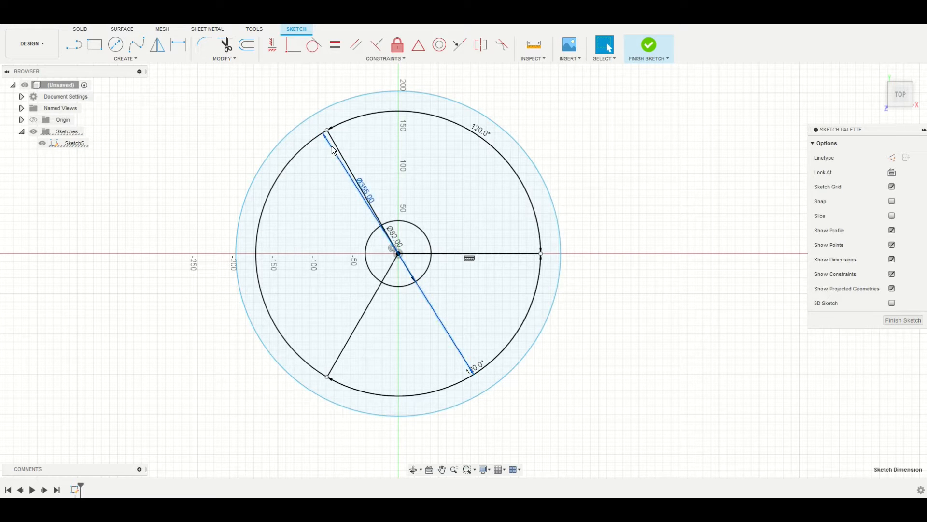
key(Delete)
click(512, 253)
click(357, 333)
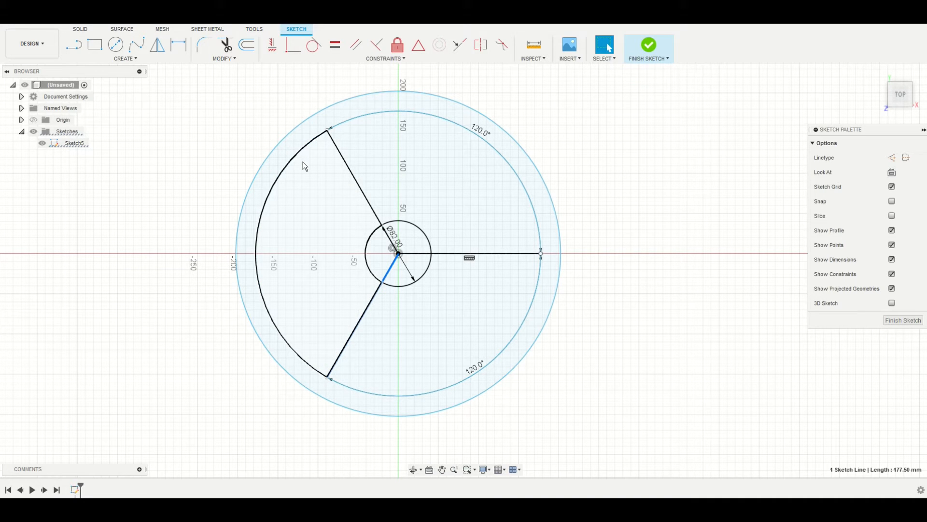
Step: Draw an 8 mm line to each side of the upper spoke line's outer end, ending on the second-largest circle
scroll(304, 161, up, 6)
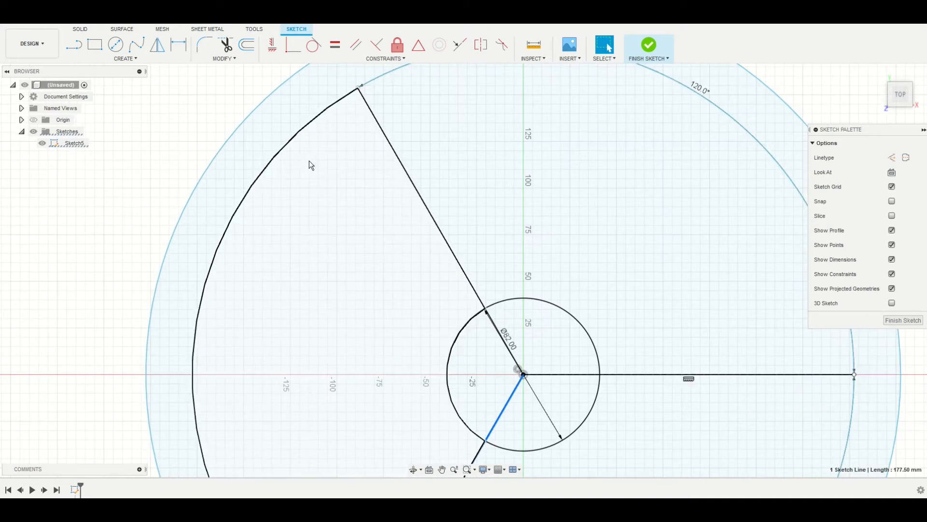
click(74, 44)
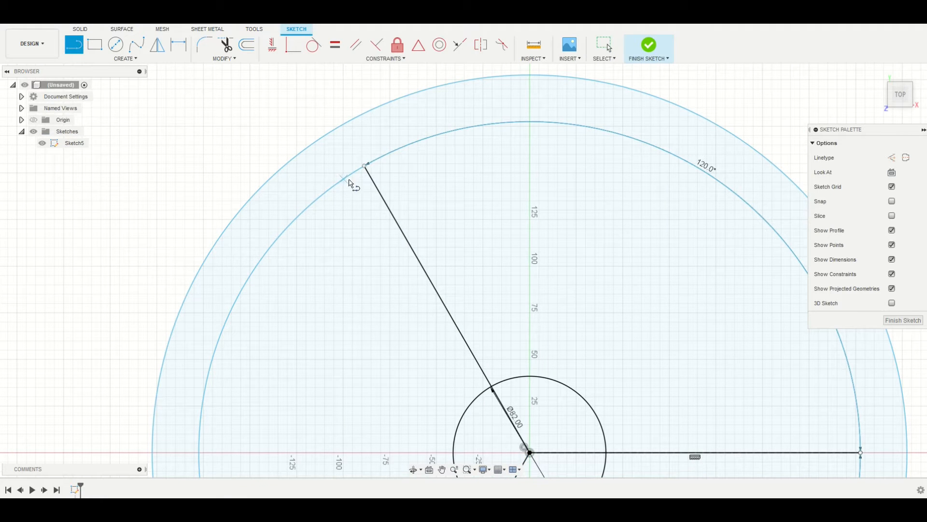
click(365, 167)
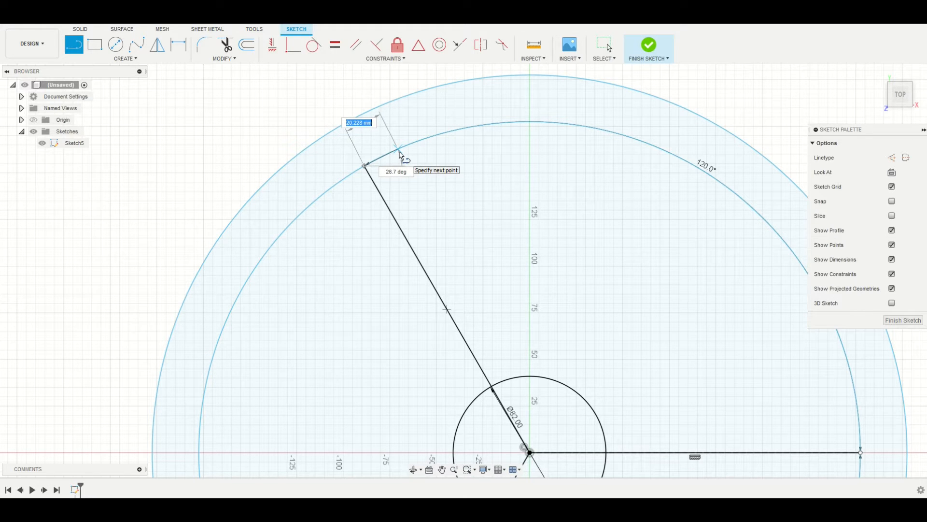
text(7)
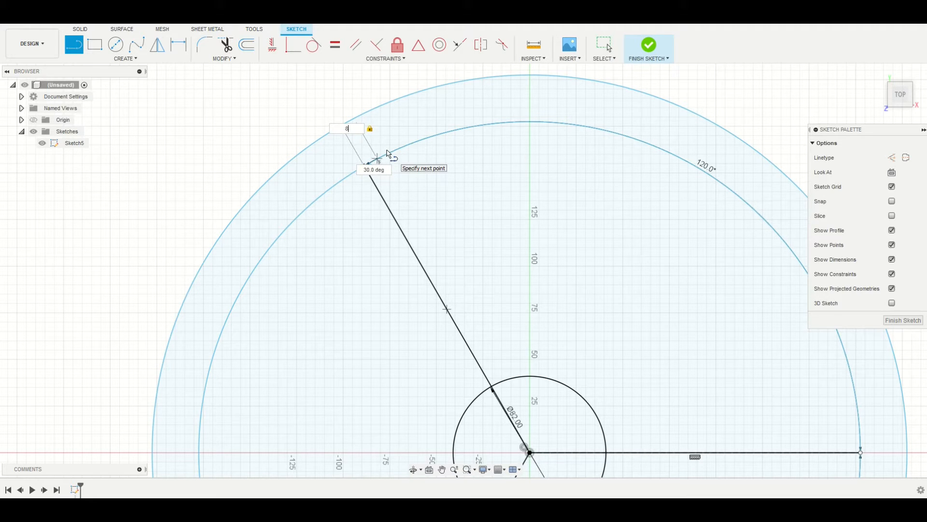
scroll(388, 153, up, 5)
key(Return)
text(8)
key(Return)
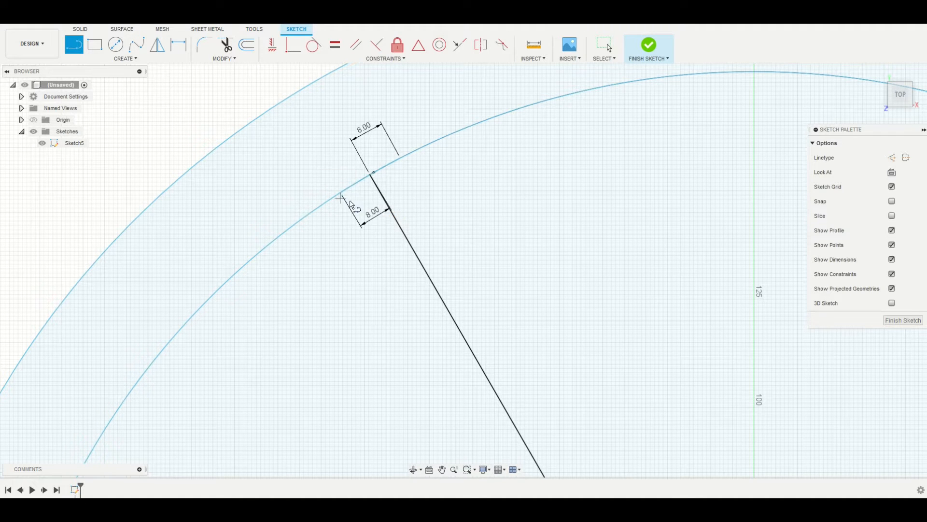
scroll(517, 325, down, 5)
key(Escape)
Step: Draw a 14 mm line to each side of the point where the upper spoke line crosses the 82 mm circle
scroll(292, 77, down, 3)
key(l)
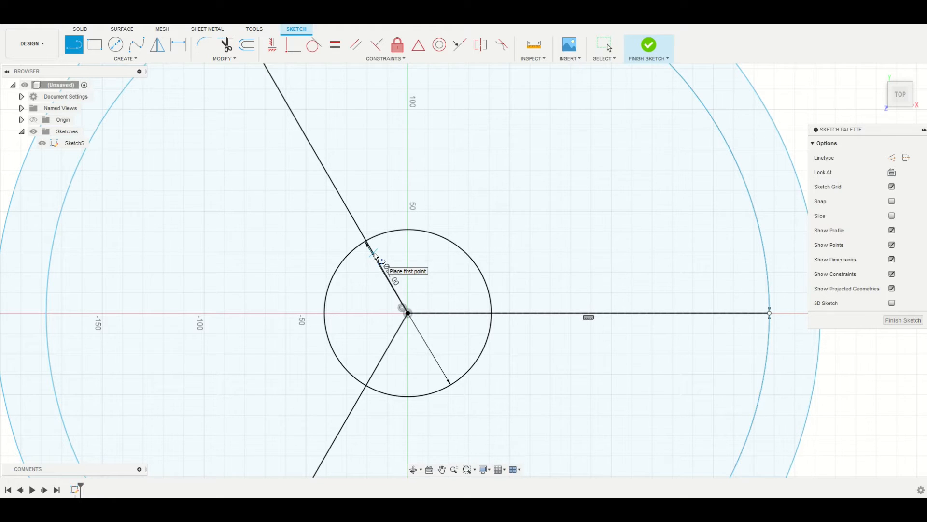
click(365, 241)
text(14)
key(Tab)
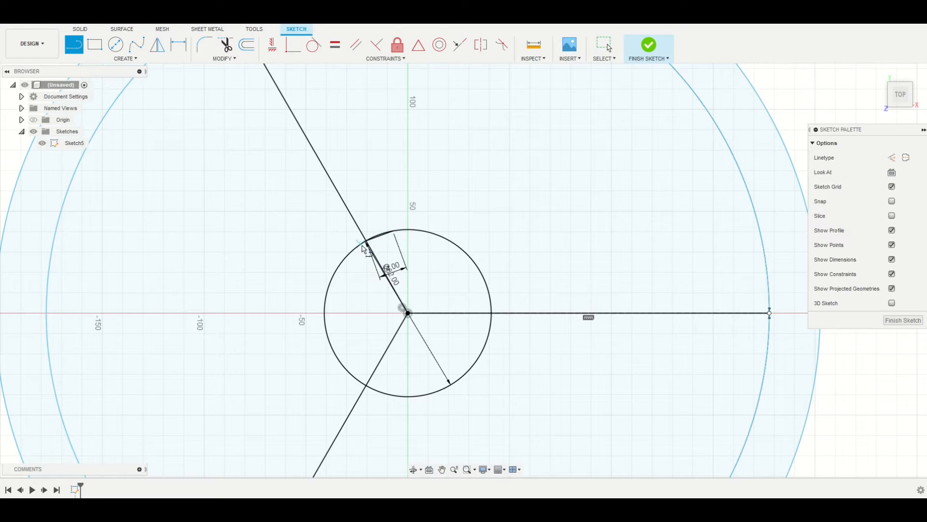
click(384, 266)
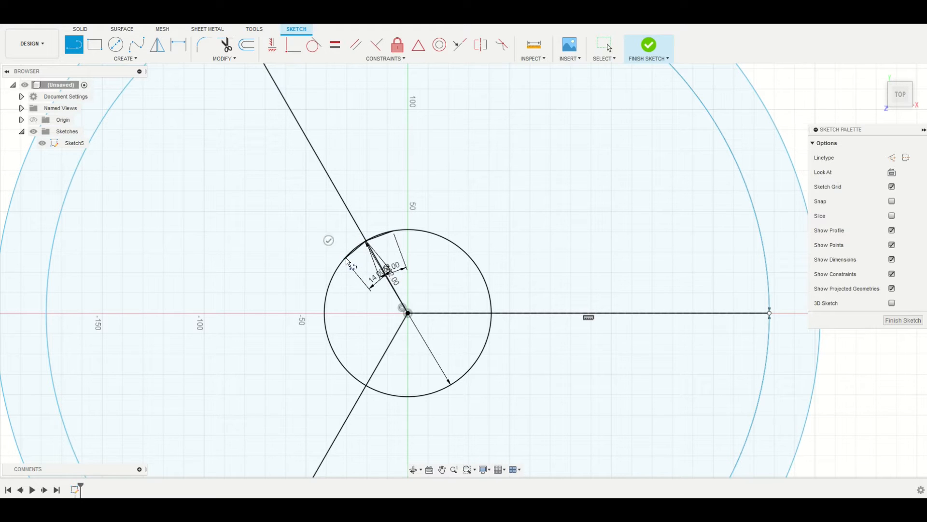
Step: Draw a 14 mm line to each side of the point where the horizontal spoke line crosses the 82 mm circle
click(490, 314)
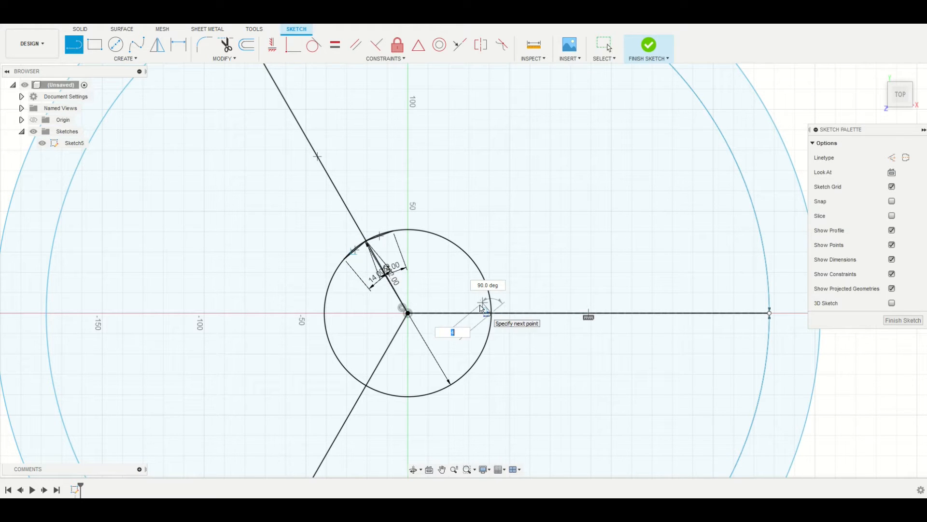
text(14)
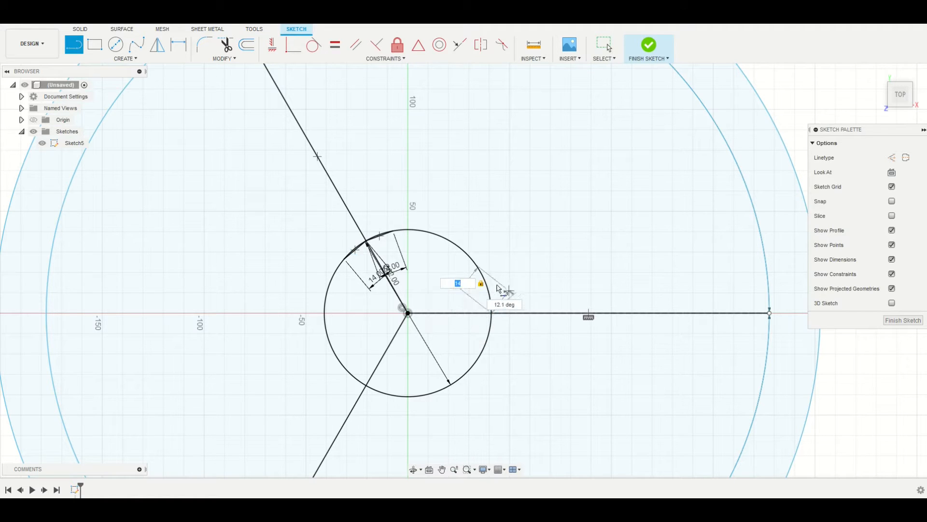
click(488, 286)
text(14)
key(Return)
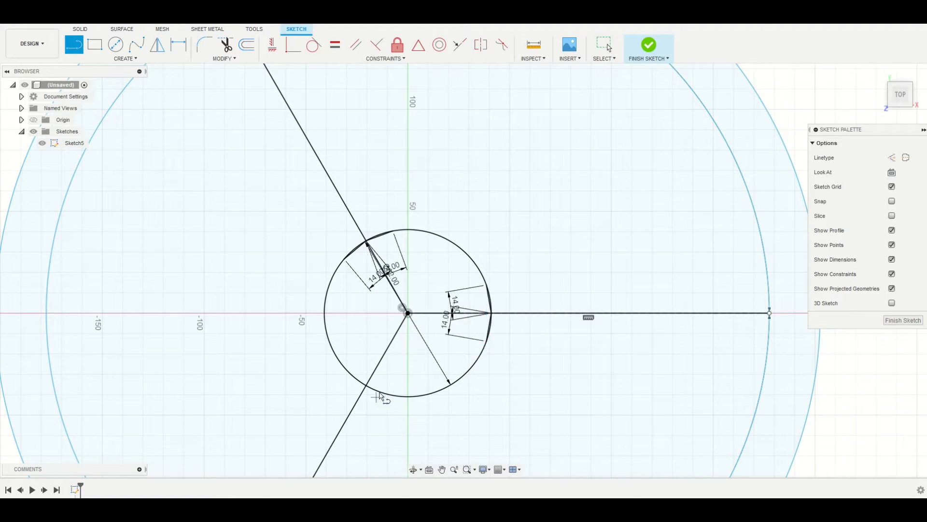
Step: Draw a 14 mm line to each side of the point where the lower spoke line crosses the 82 mm circle
middle_drag(379, 395, 498, 293)
click(488, 286)
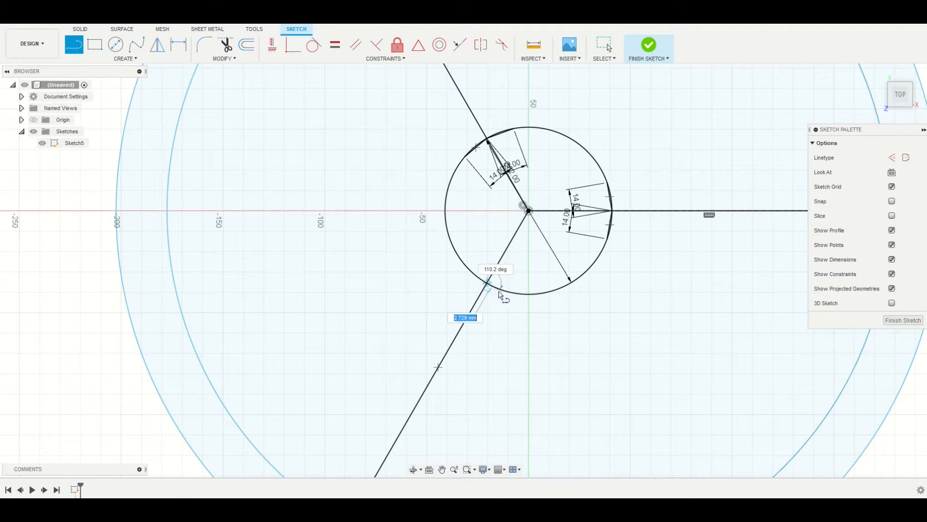
text(14)
key(Return)
click(478, 280)
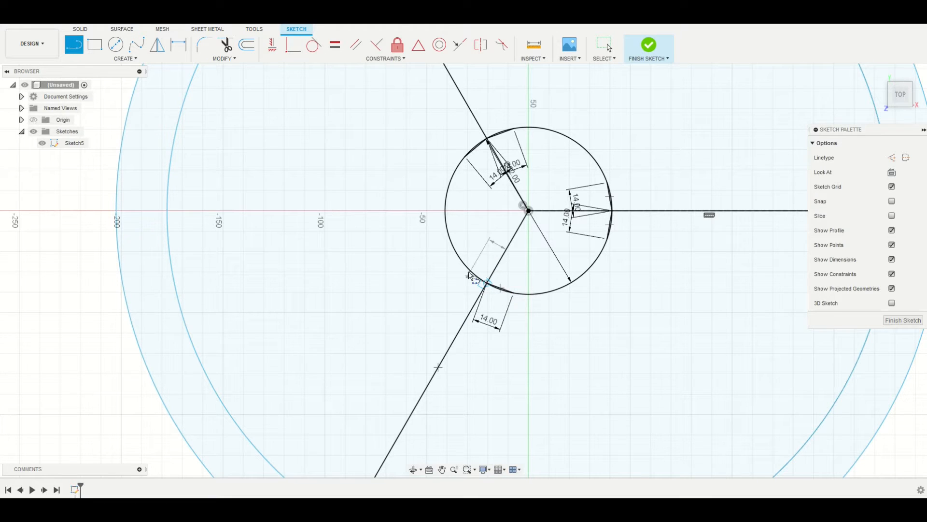
text(14)
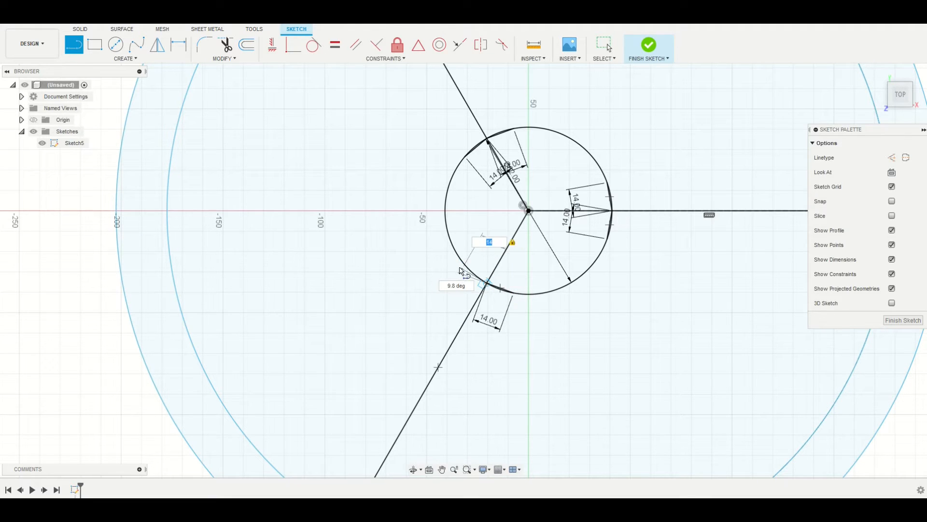
key(Tab)
key(Return)
Step: Draw an 8 mm line to each side of the horizontal spoke line's outer end, ending on the second-largest circle
mouse_move(610, 315)
middle_down()
mouse_move(483, 454)
mouse_move(478, 494)
middle_up()
middle_drag(529, 382, 388, 143)
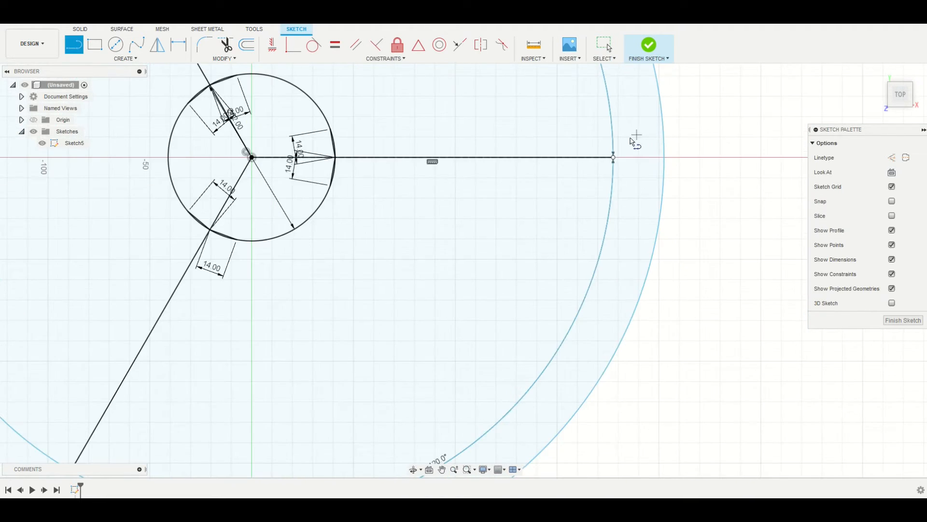
middle_drag(630, 138, 583, 213)
click(573, 220)
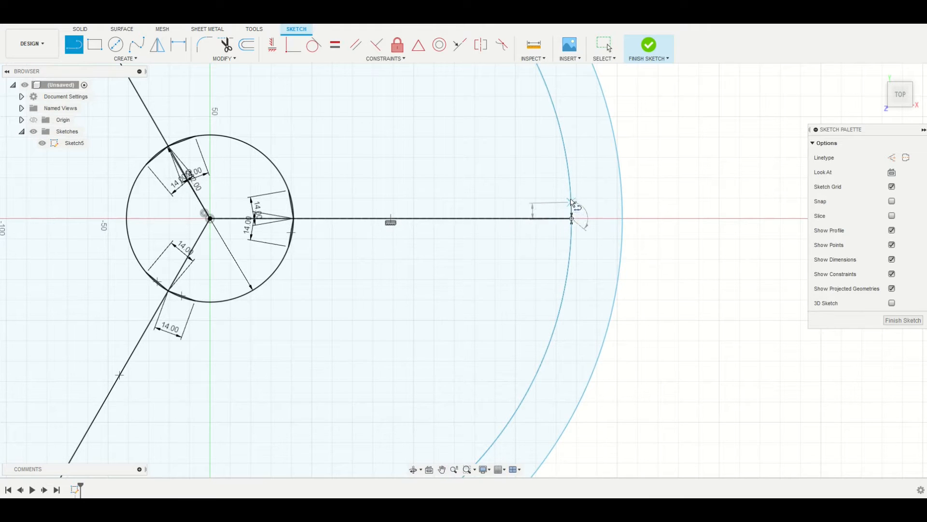
key(Tab)
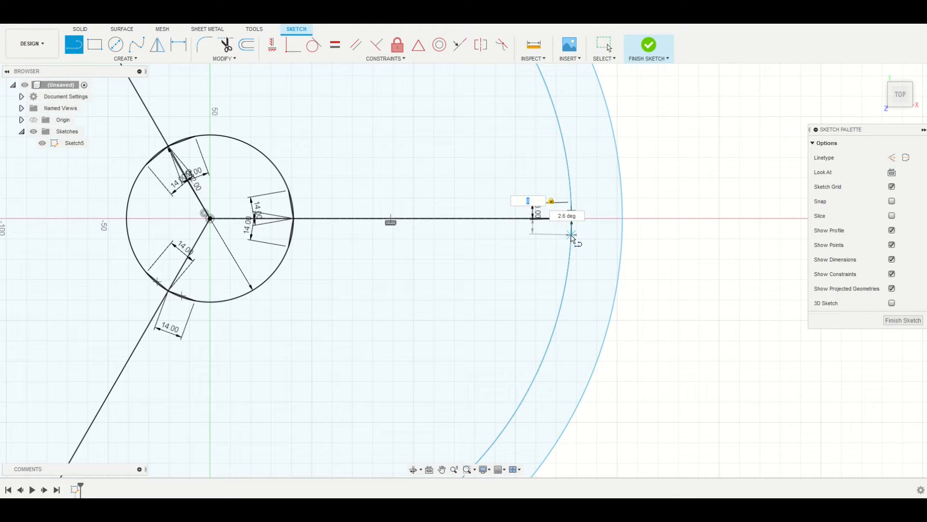
click(570, 236)
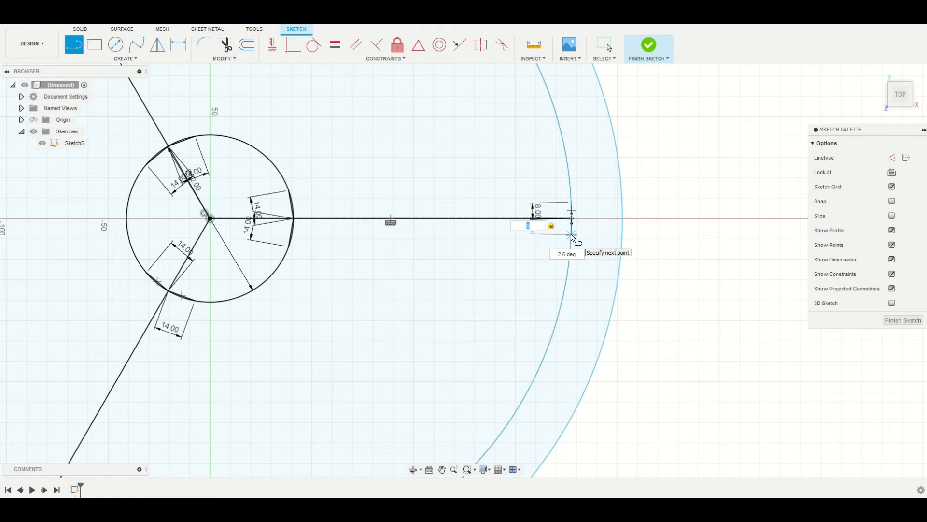
scroll(571, 237, up, 5)
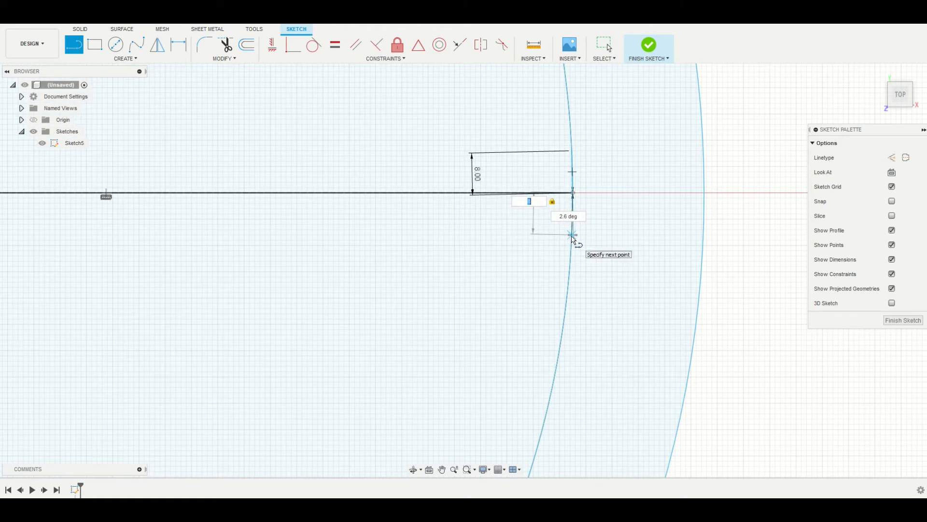
Step: Draw an 8 mm line to each side of the lower spoke line's outer end, ending on the second-largest circle
scroll(570, 246, down, 8)
scroll(531, 274, up, 4)
click(480, 267)
text(8)
key(Return)
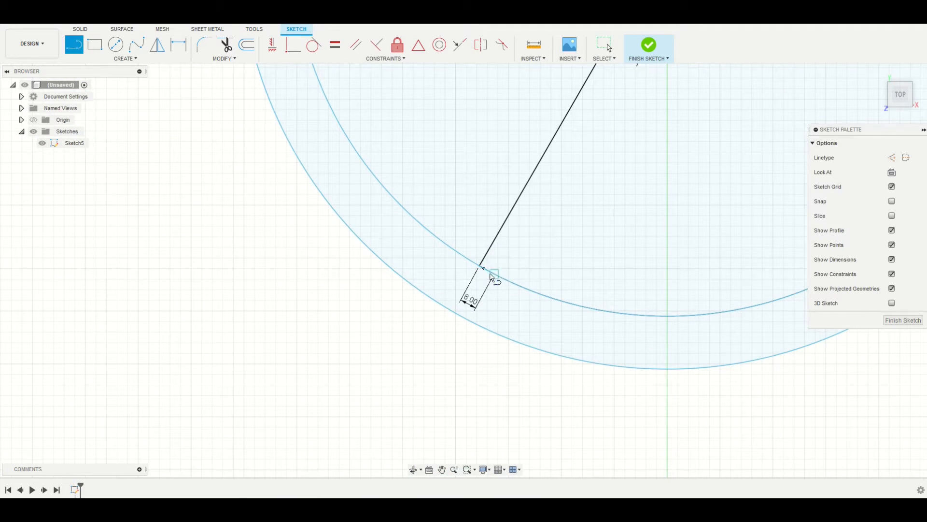
text(3)
key(Return)
Step: Draw both tapered edges of the upper spoke, joining the 8 mm line ends to the 14 mm line ends
scroll(506, 192, down, 8)
middle_drag(528, 193, 459, 331)
scroll(475, 248, up, 2)
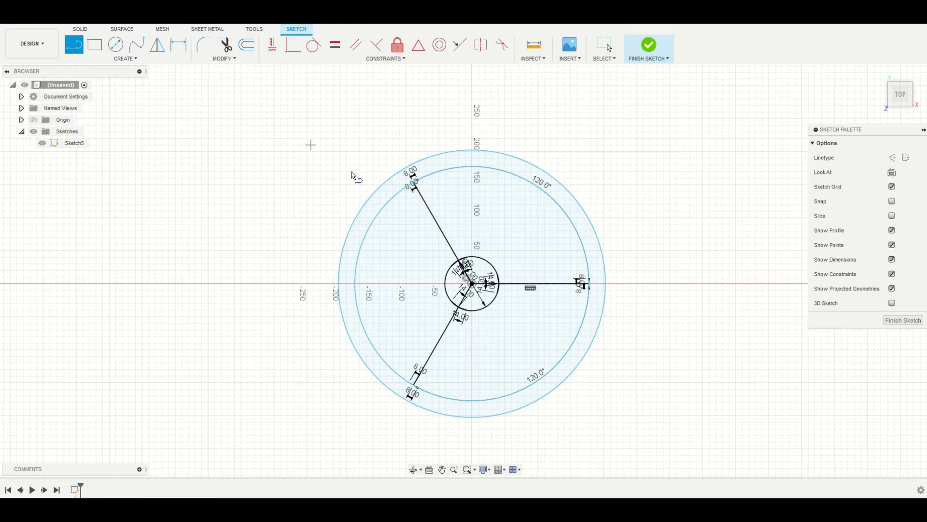
click(410, 186)
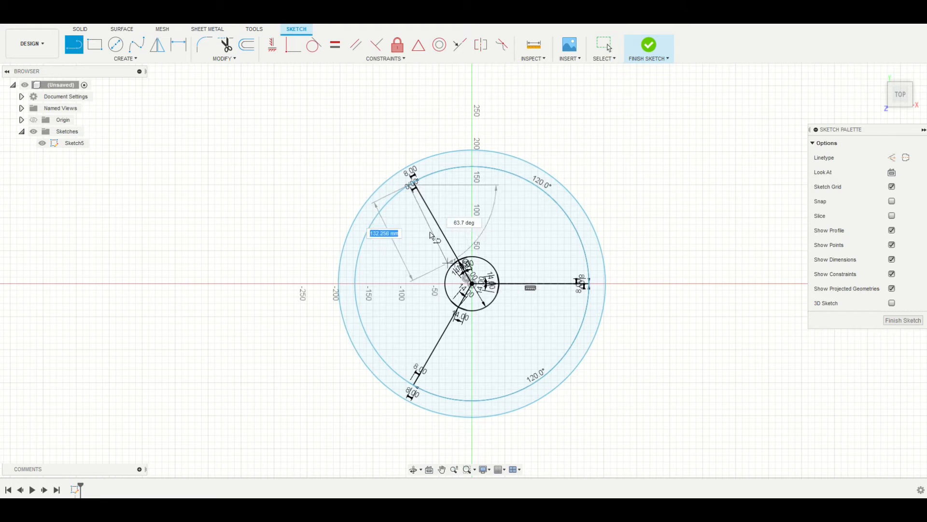
scroll(408, 191, up, 5)
scroll(420, 132, up, 3)
middle_drag(476, 343, 428, 144)
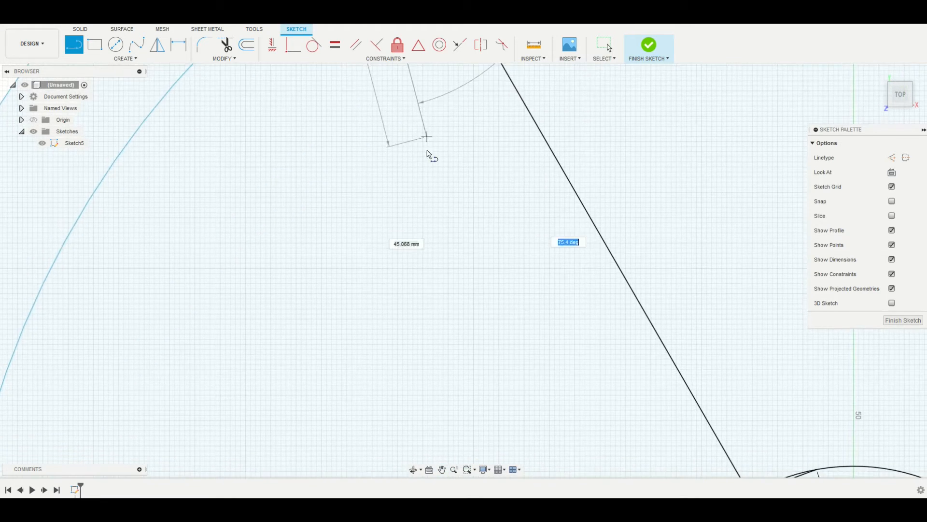
scroll(522, 294, down, 5)
click(602, 405)
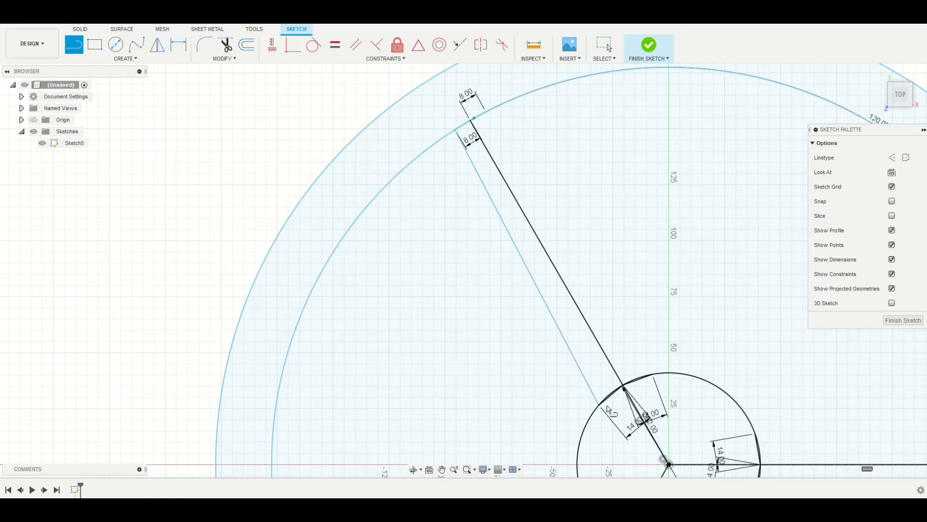
click(652, 374)
click(486, 113)
Step: Draw both tapered edges of the horizontal spoke between the ends of its 14 mm and 8 mm lines
middle_drag(730, 362, 271, 78)
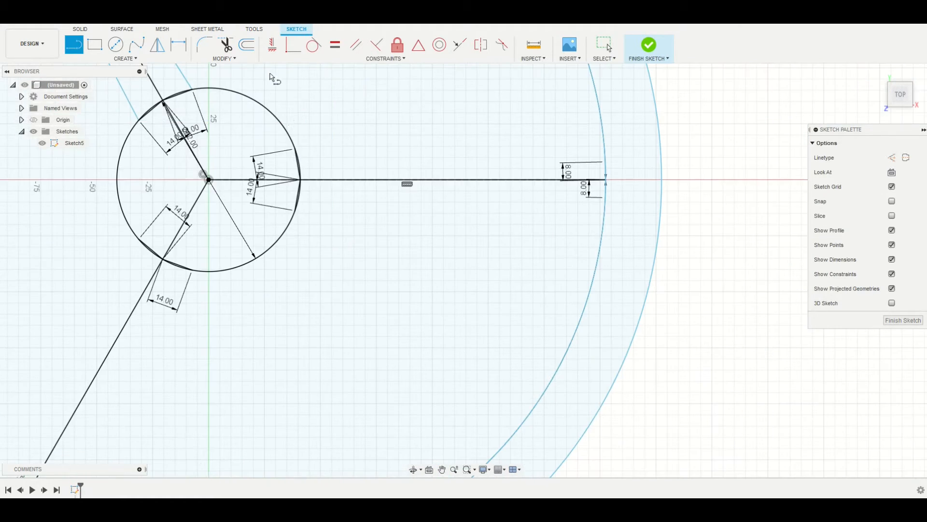
click(295, 148)
click(605, 162)
click(606, 199)
click(299, 211)
Step: Draw both tapered edges of the lower spoke between the ends of its 14 mm and 8 mm lines
click(192, 272)
middle_drag(192, 275, 363, 54)
click(195, 315)
middle_drag(303, 209, 306, 301)
click(312, 113)
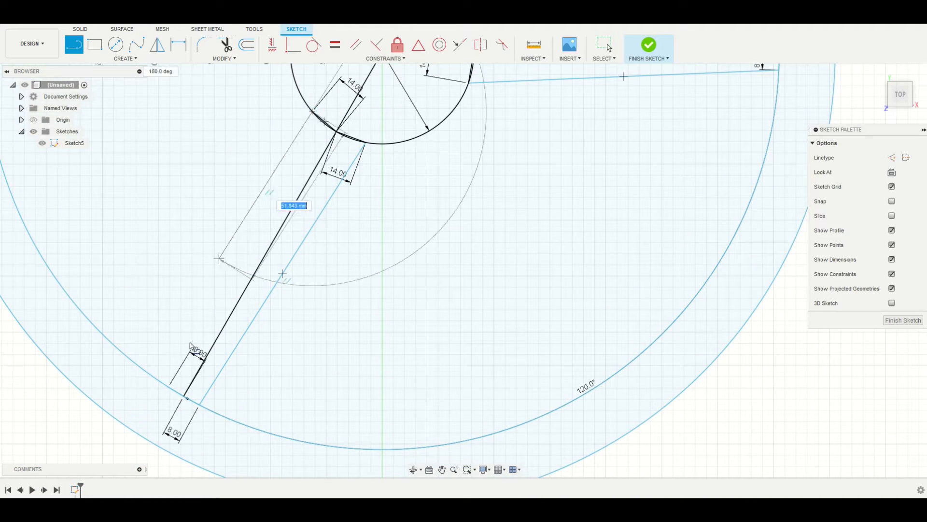
click(172, 392)
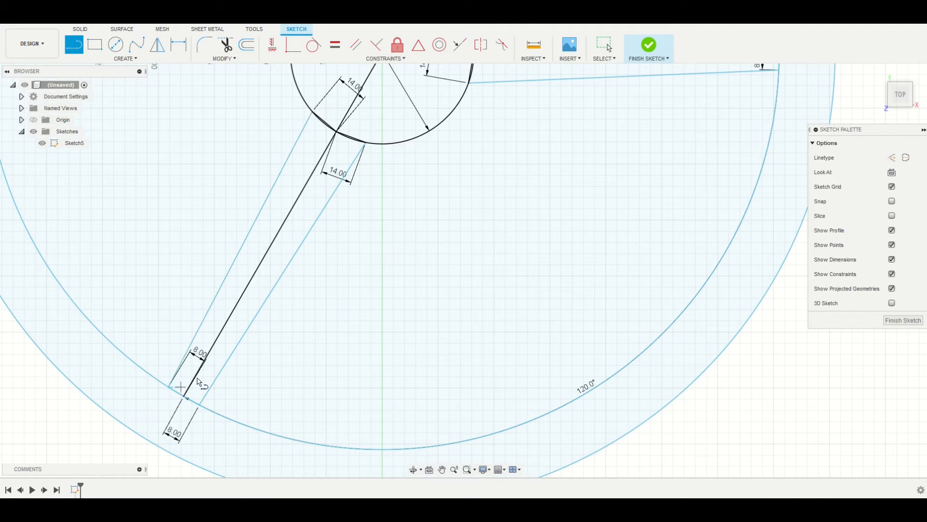
scroll(400, 160, down, 5)
key(Escape)
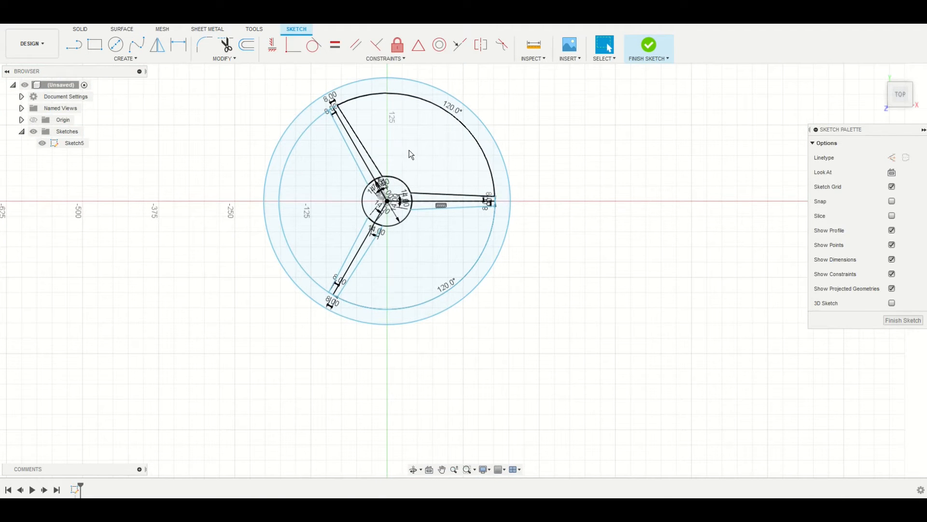
Step: Check the three areas between the spokes for closed profiles by selecting each one, and clear the selection
click(412, 147)
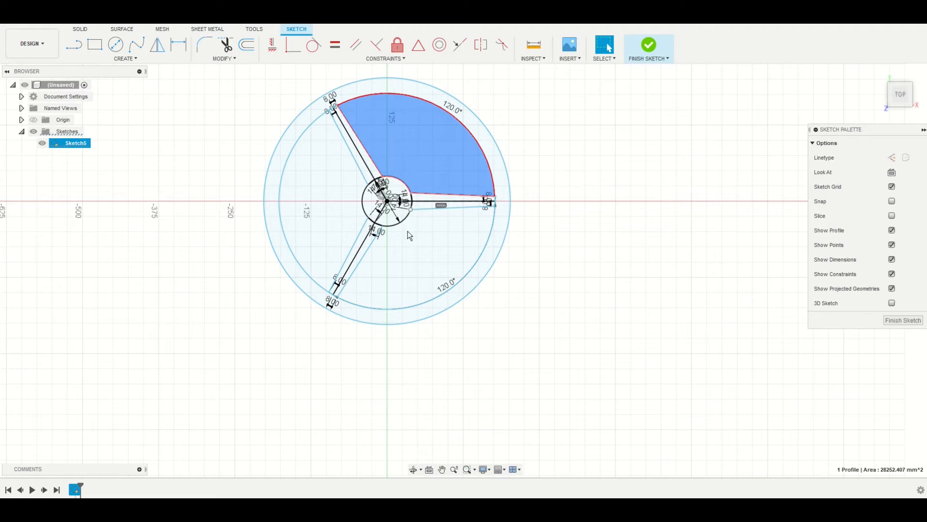
click(412, 252)
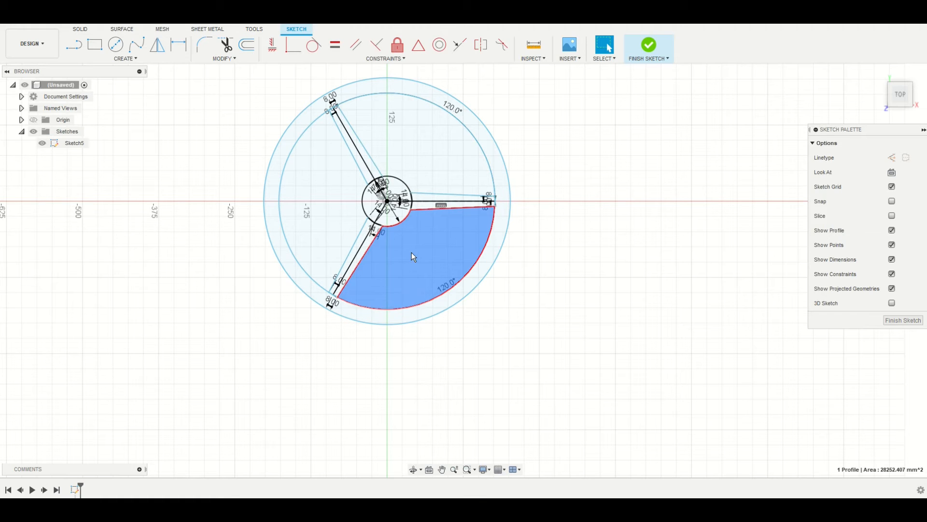
click(313, 182)
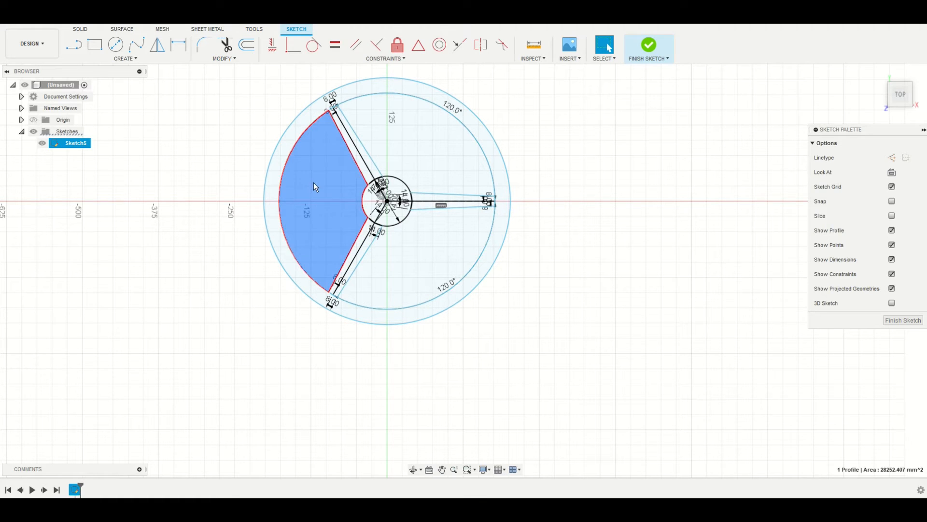
click(428, 147)
click(439, 236)
click(323, 158)
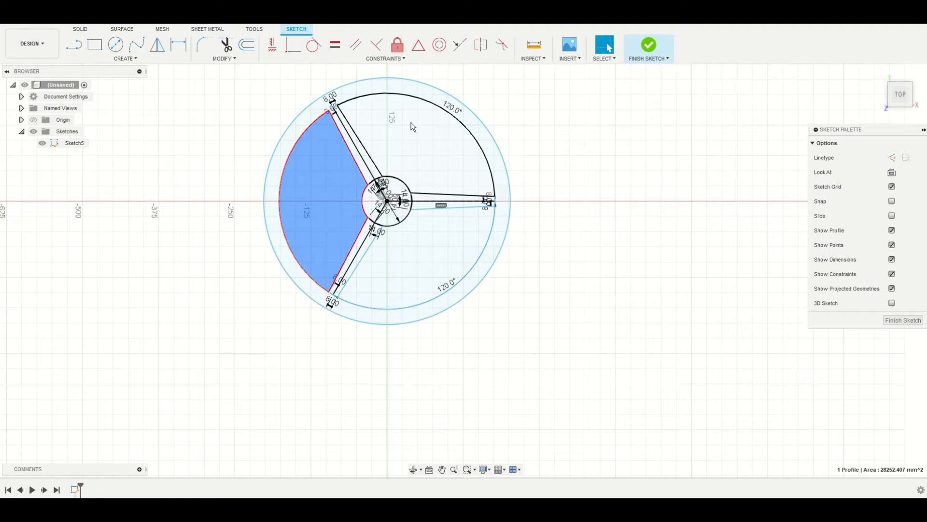
scroll(410, 124, up, 5)
scroll(408, 156, down, 3)
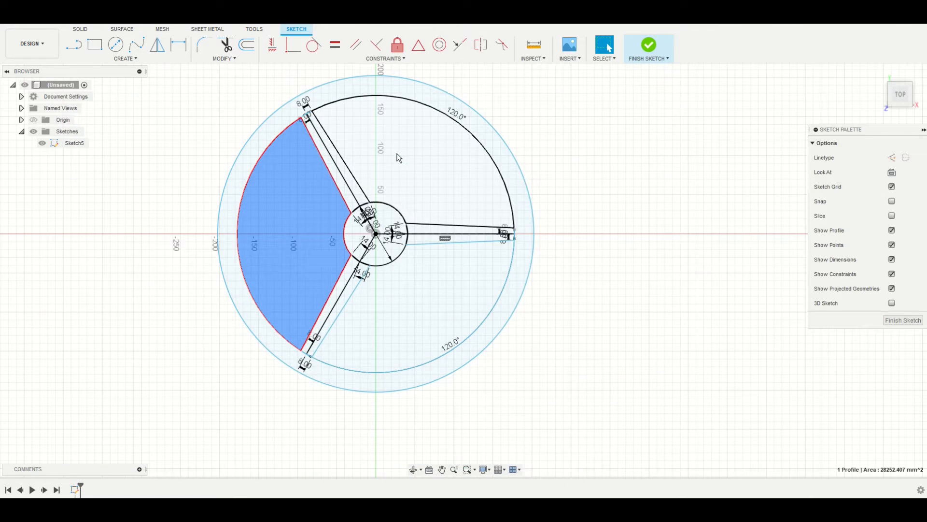
middle_drag(407, 157, 472, 226)
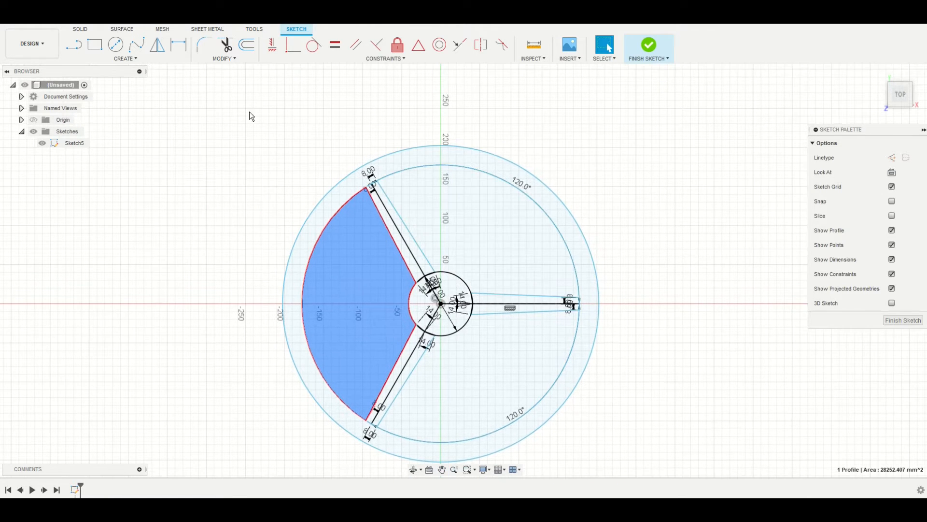
click(234, 138)
Step: Examine how the upper spoke's edges and short end lines meet the second-largest circle
click(126, 59)
mouse_move(115, 90)
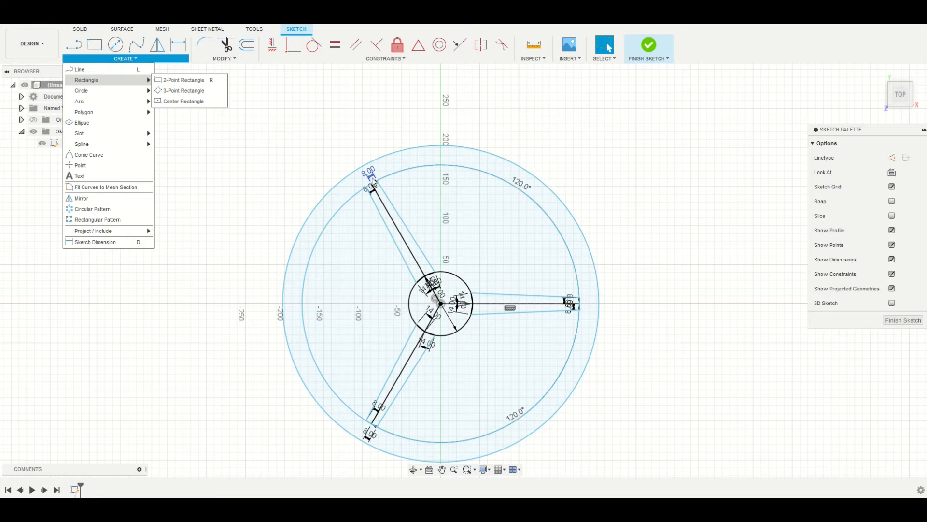
scroll(374, 182, up, 5)
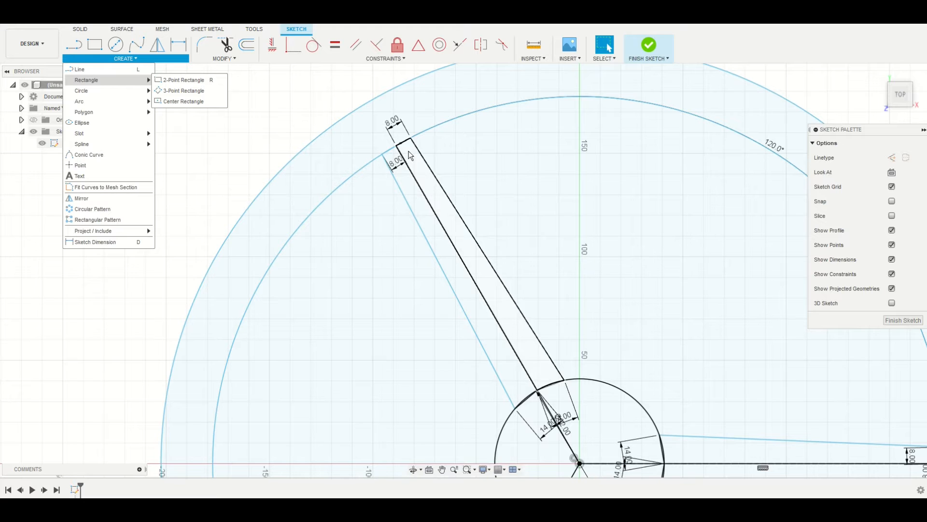
scroll(405, 187, down, 5)
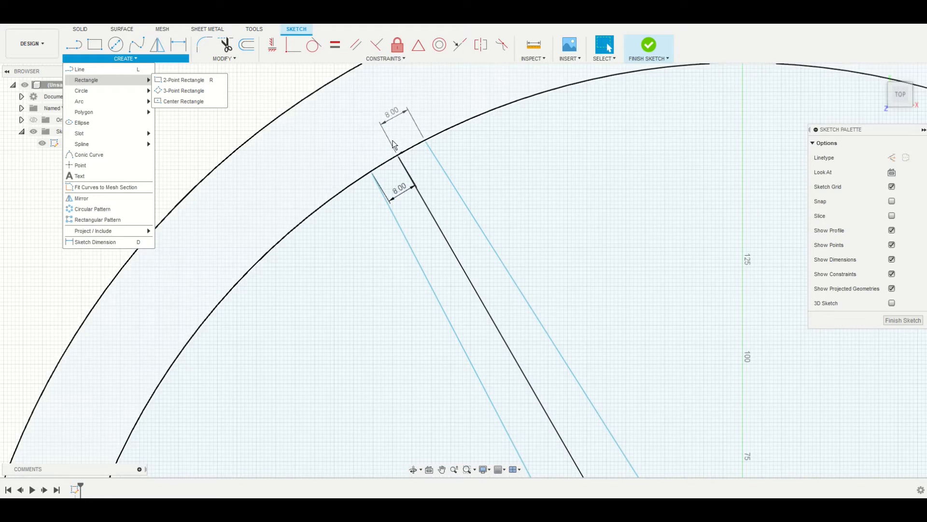
scroll(404, 222, up, 4)
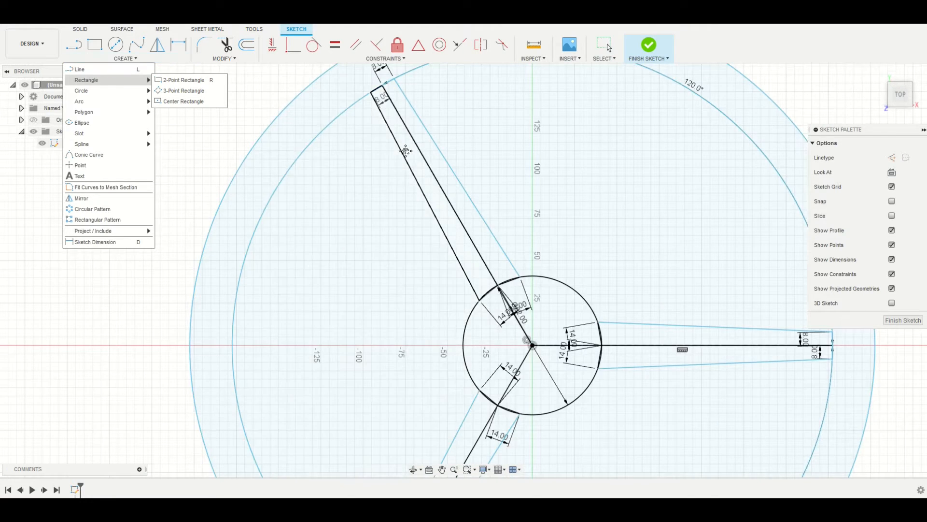
middle_drag(386, 106, 404, 221)
scroll(398, 225, down, 1)
scroll(399, 228, down, 4)
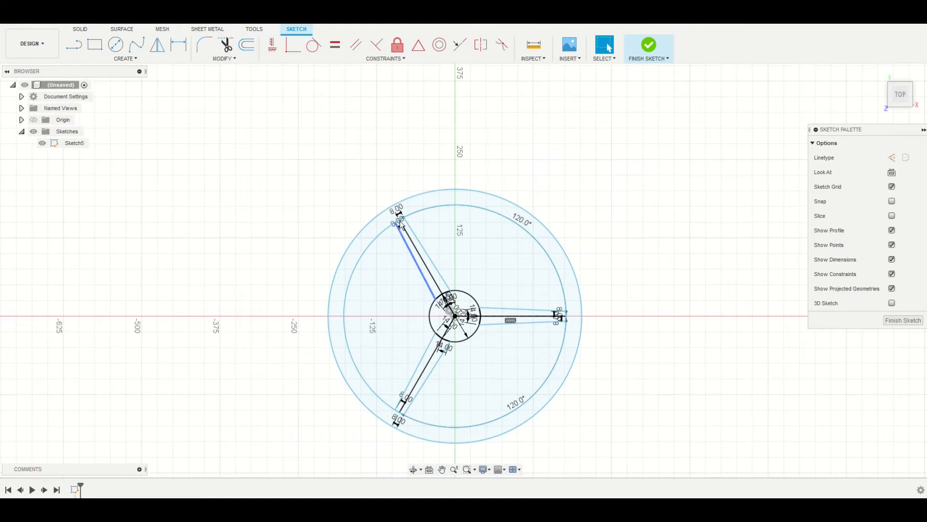
drag(397, 222, 390, 216)
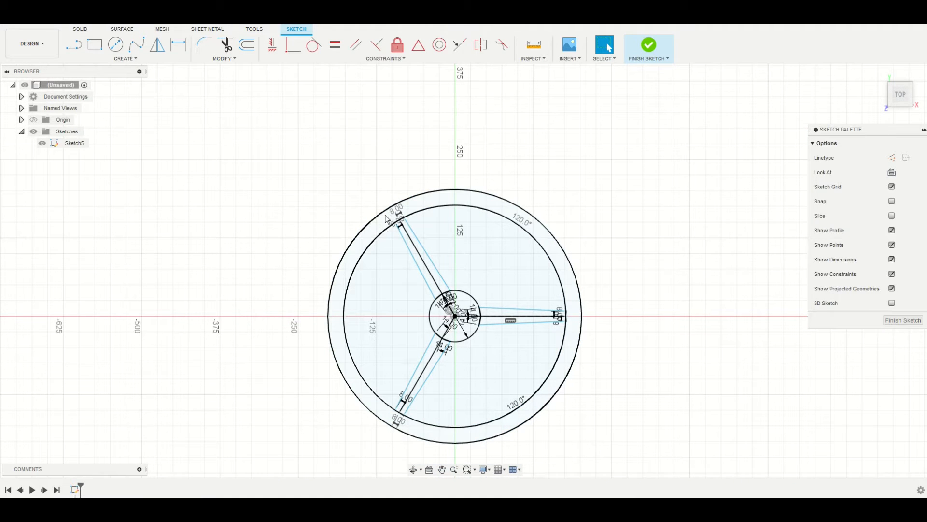
Step: Draw a three-point rectangle over the upper spoke, from its 14 mm end lines at the hub to the second-largest circle
click(130, 60)
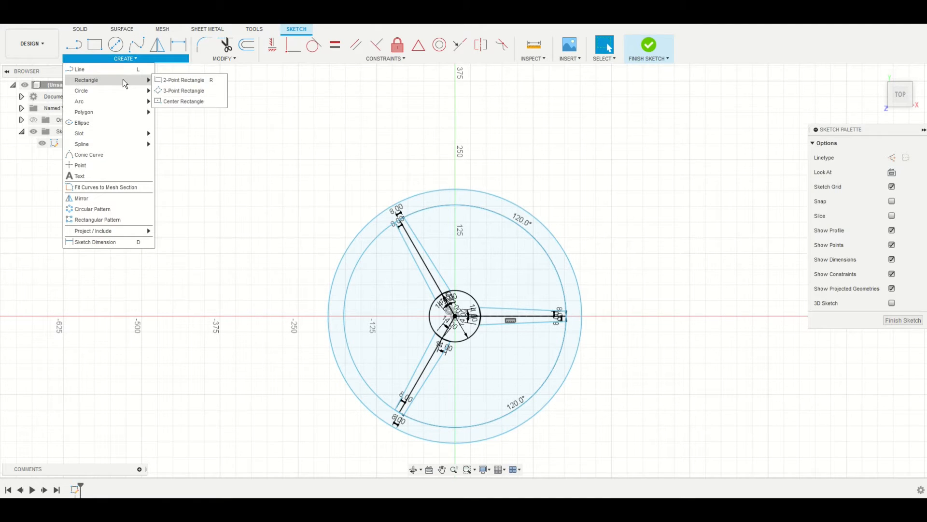
click(173, 90)
scroll(434, 304, up, 5)
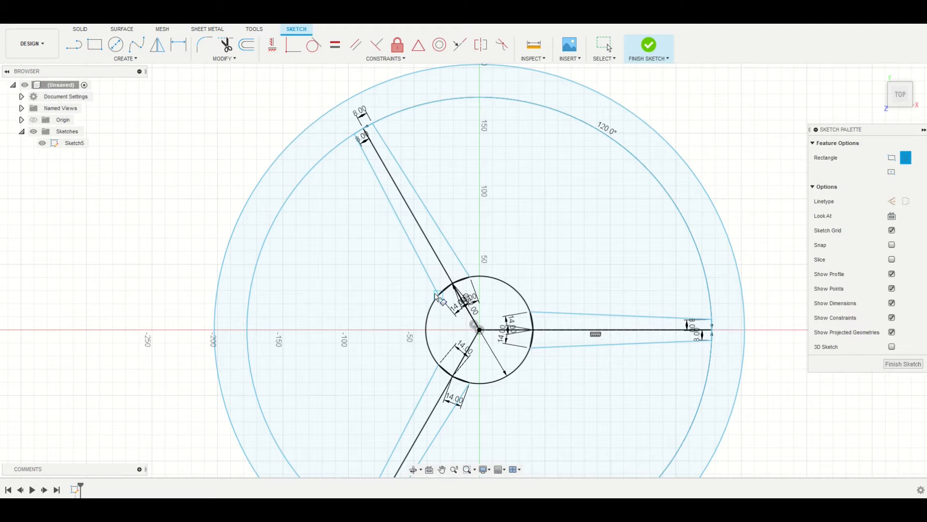
click(437, 295)
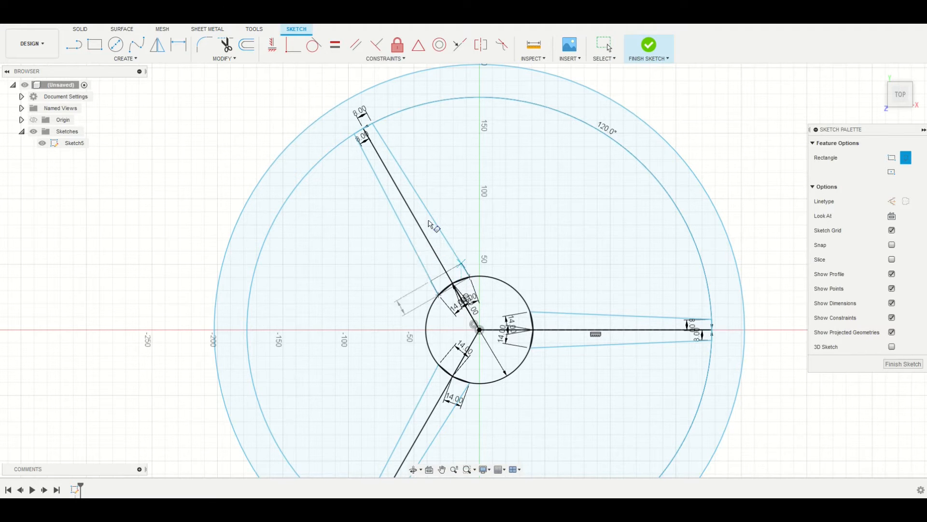
scroll(428, 223, up, 5)
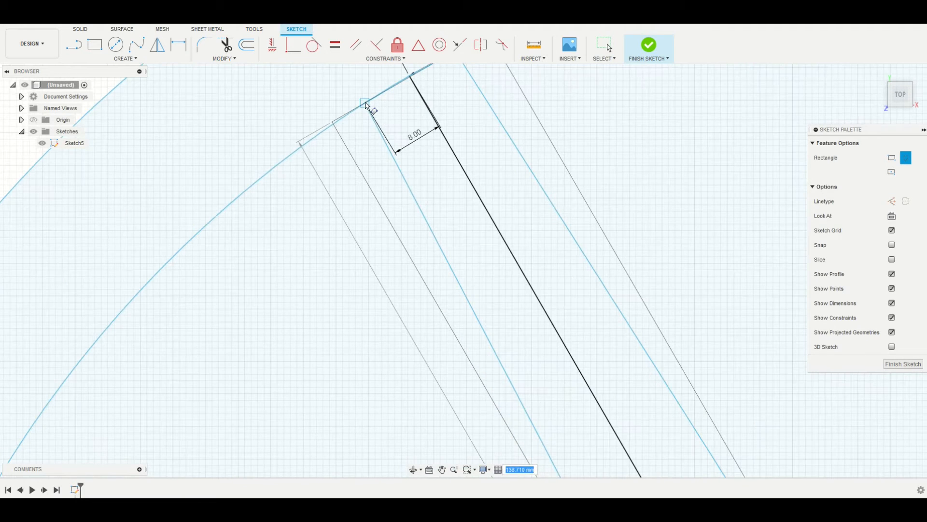
click(335, 128)
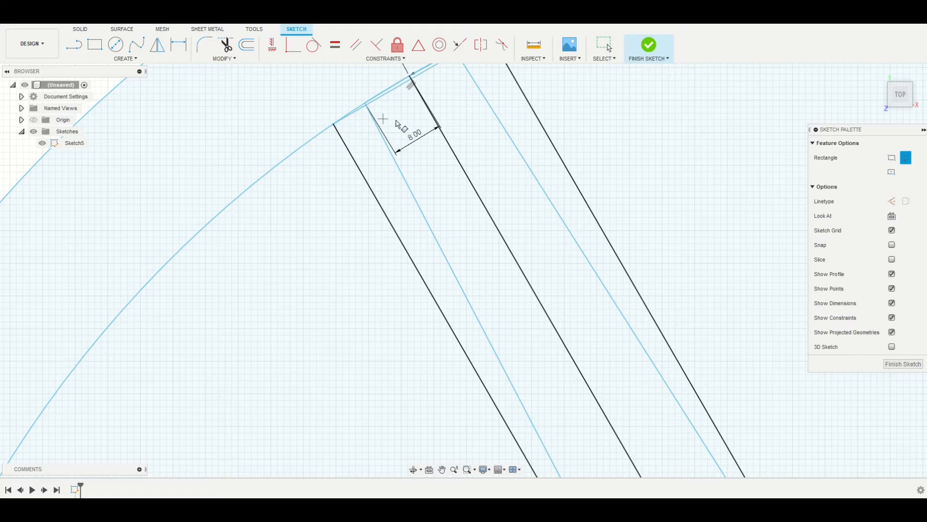
Step: Draw a three-point rectangle about 138 mm long over the horizontal spoke, from its hub end to the second-largest circle
scroll(399, 224, down, 10)
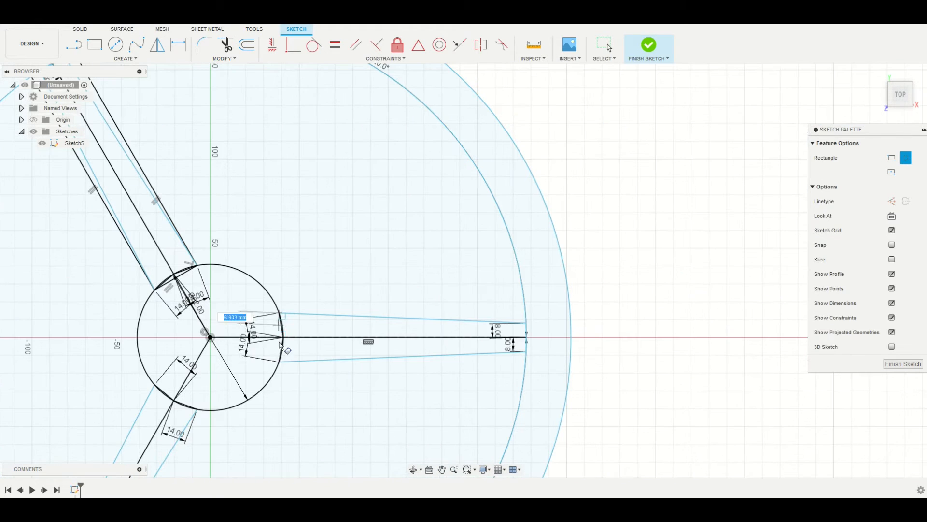
click(279, 362)
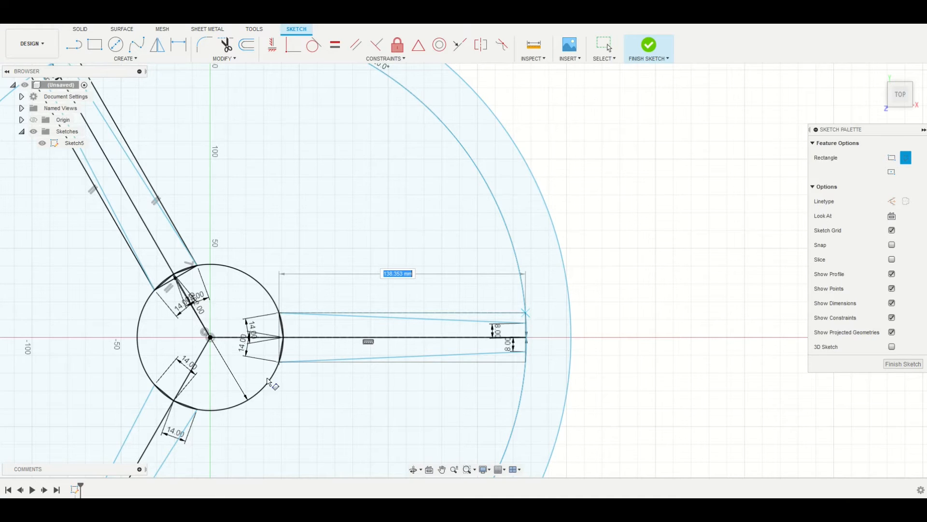
click(526, 313)
Step: Draw a three-point rectangle about 138 mm long over the lower spoke, from its hub end to the second-largest circle
middle_drag(426, 231, 595, 83)
middle_drag(346, 322, 370, 267)
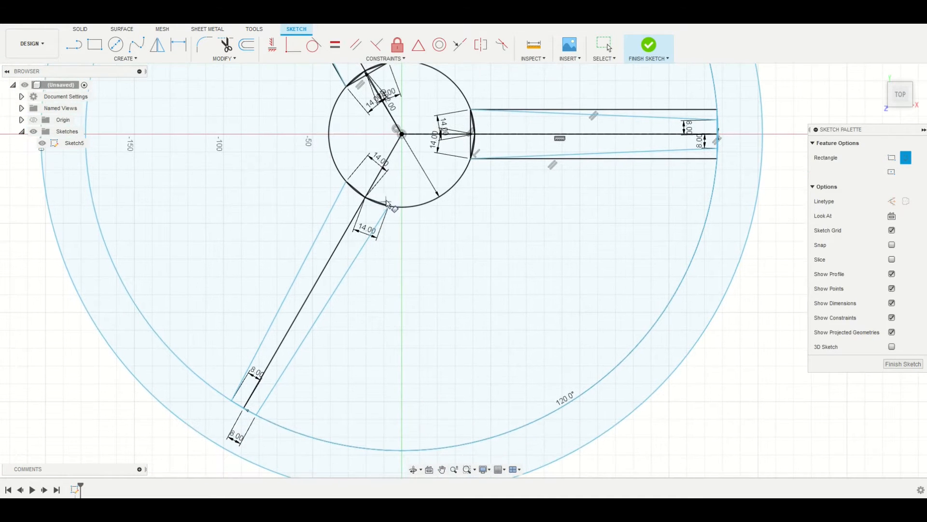
click(388, 208)
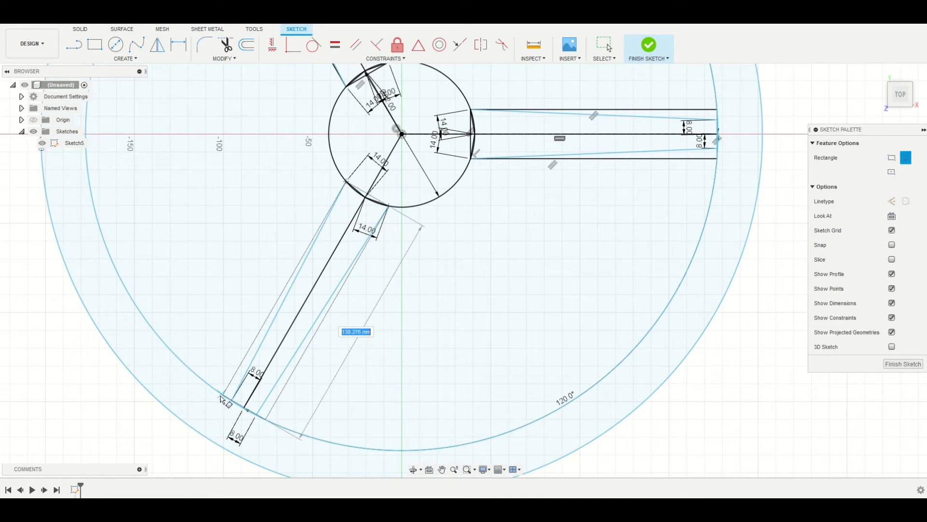
scroll(226, 397, up, 6)
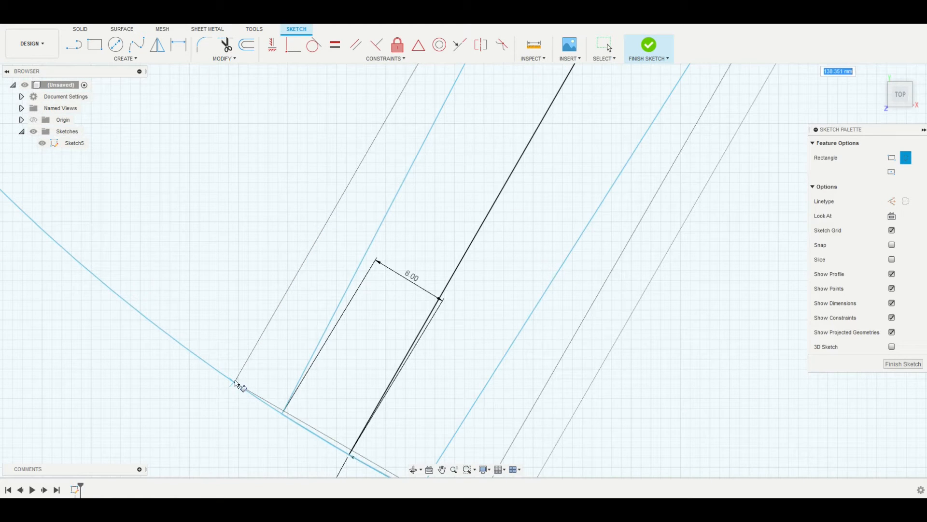
click(235, 384)
Step: Examine how the rectangles' outer ends on the lower and upper spokes meet the second-largest circle, and leave the rectangle command
scroll(355, 312, down, 3)
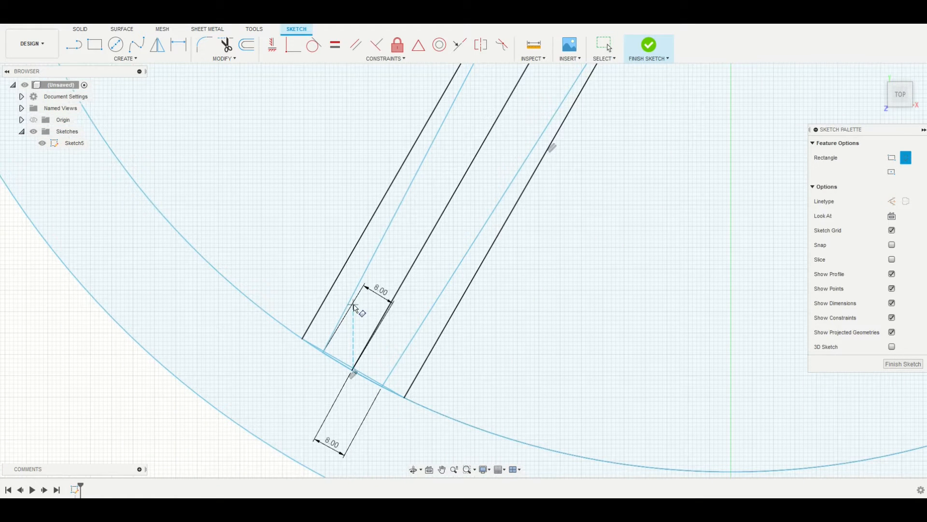
scroll(354, 307, up, 4)
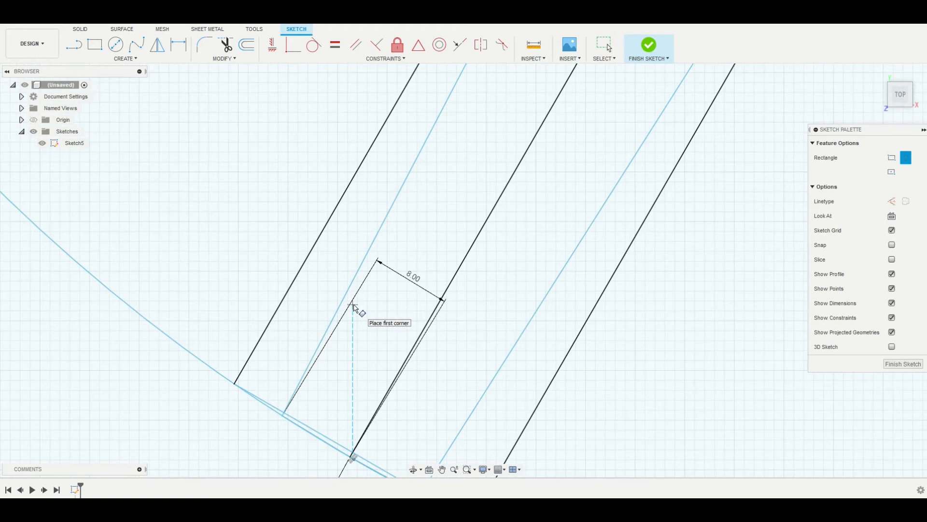
scroll(354, 307, down, 6)
scroll(372, 238, down, 3)
middle_drag(317, 235, 319, 399)
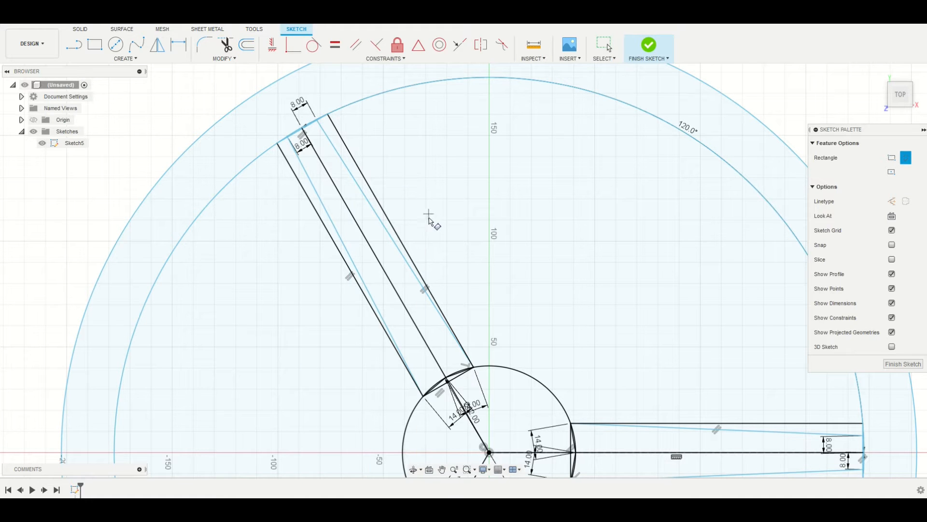
scroll(531, 256, up, 2)
scroll(555, 271, down, 4)
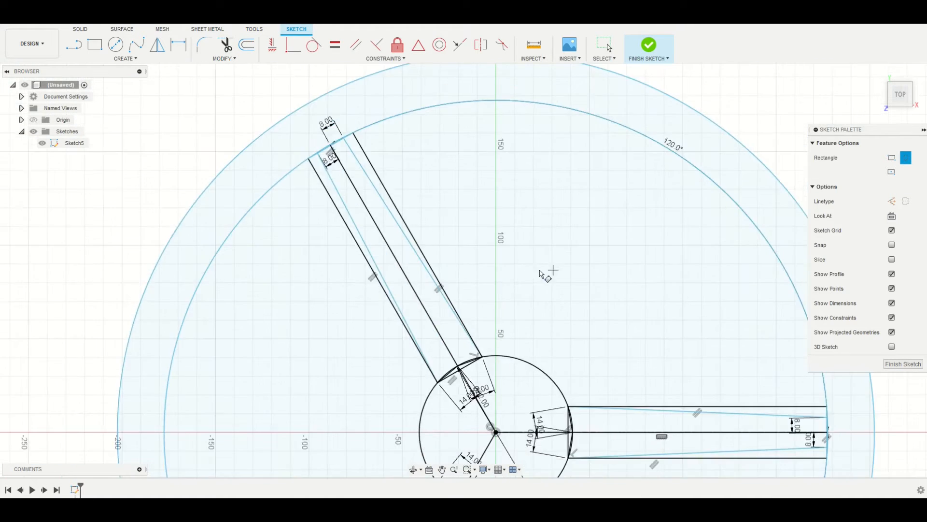
key(Escape)
Step: Check that the three large areas between the spokes are closed profiles by selecting each one in turn
click(488, 276)
click(421, 336)
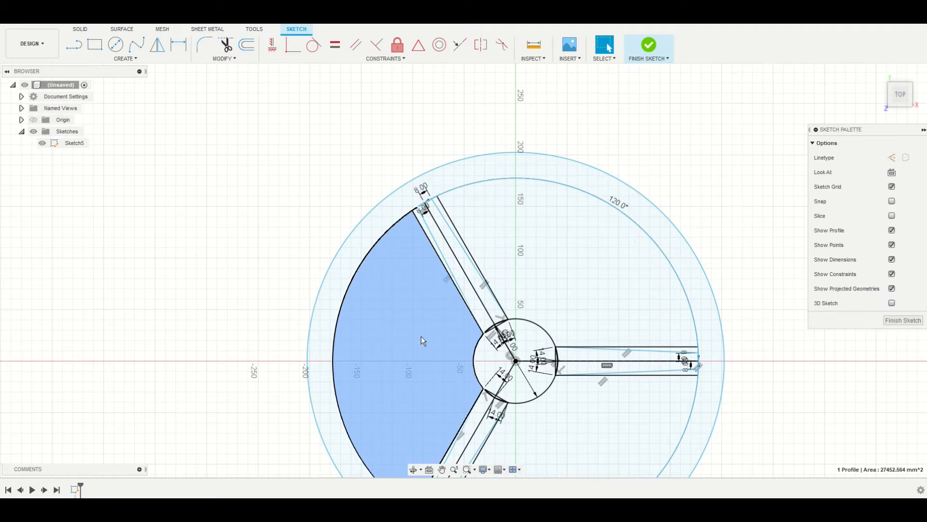
click(600, 432)
click(557, 259)
click(597, 377)
click(562, 274)
click(454, 340)
click(595, 393)
click(575, 273)
click(401, 303)
middle_drag(466, 343, 439, 282)
click(560, 348)
click(561, 263)
click(434, 228)
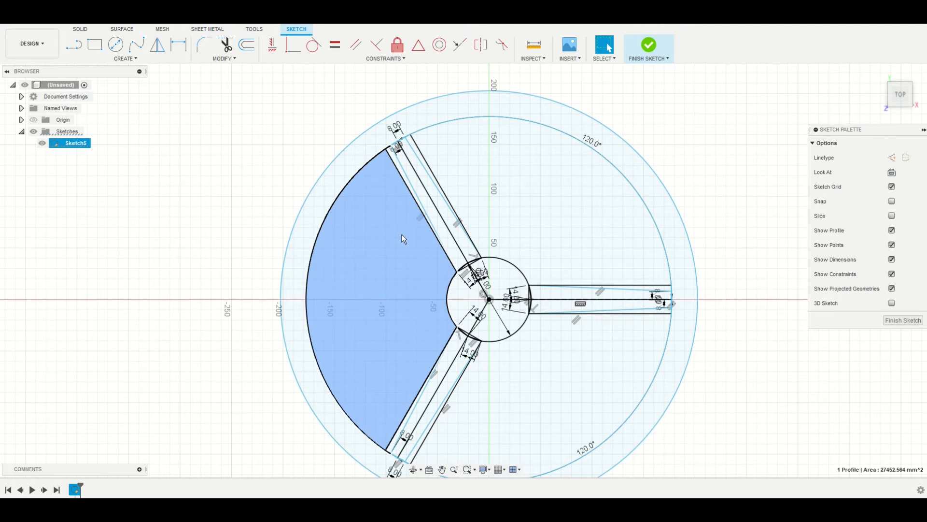
click(402, 234)
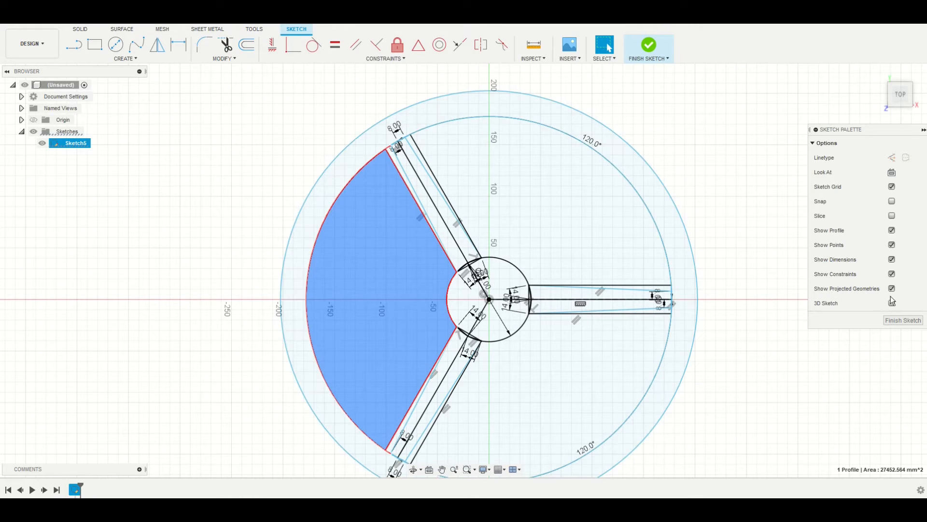
Step: Finish the wheel sketch and tilt the model to an angled view
click(897, 320)
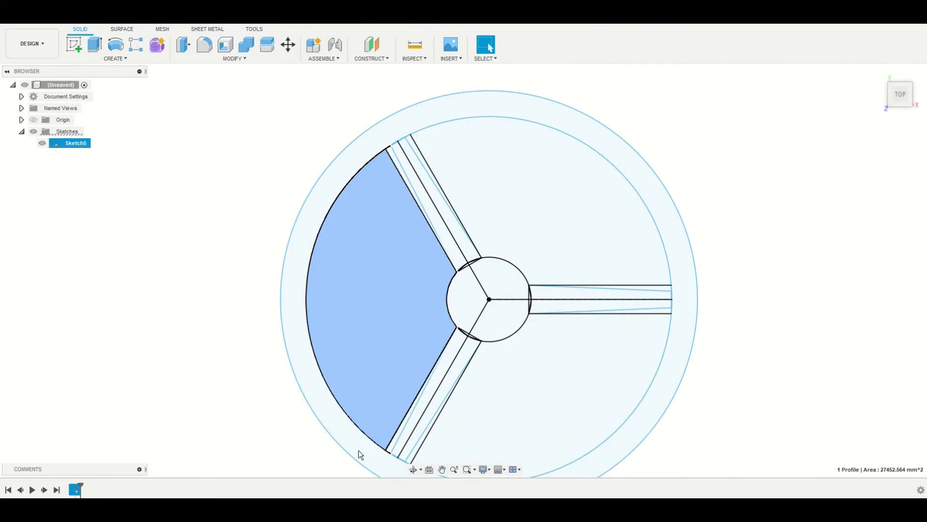
click(413, 469)
drag(496, 390, 501, 342)
key(Escape)
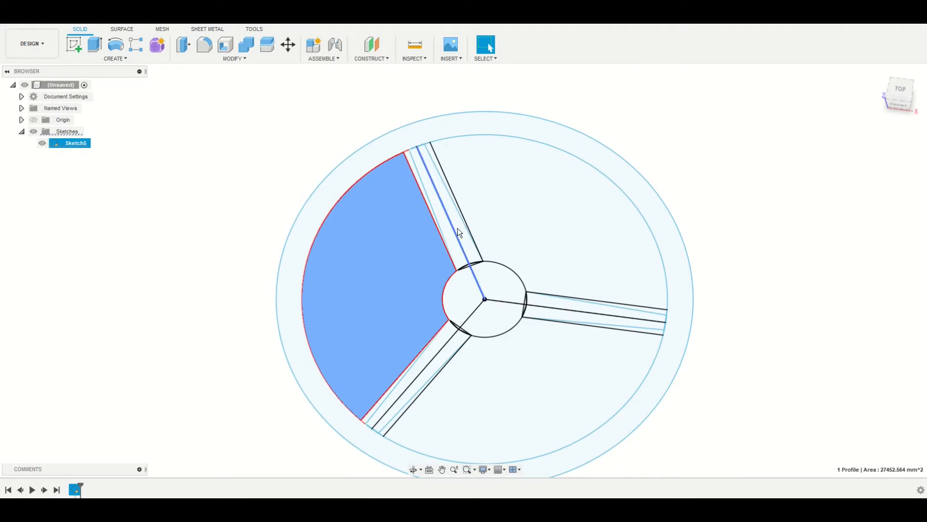
scroll(428, 173, up, 5)
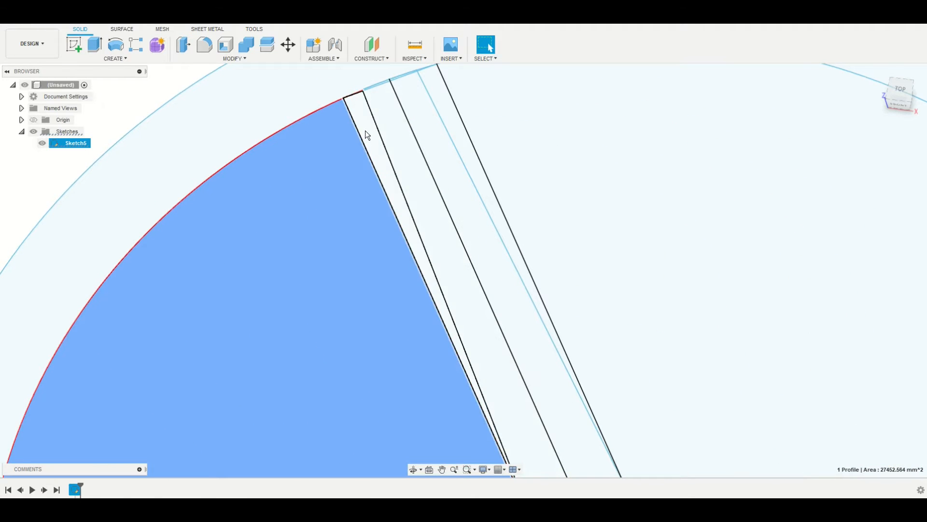
shift+click(381, 129)
key(Escape)
click(360, 171)
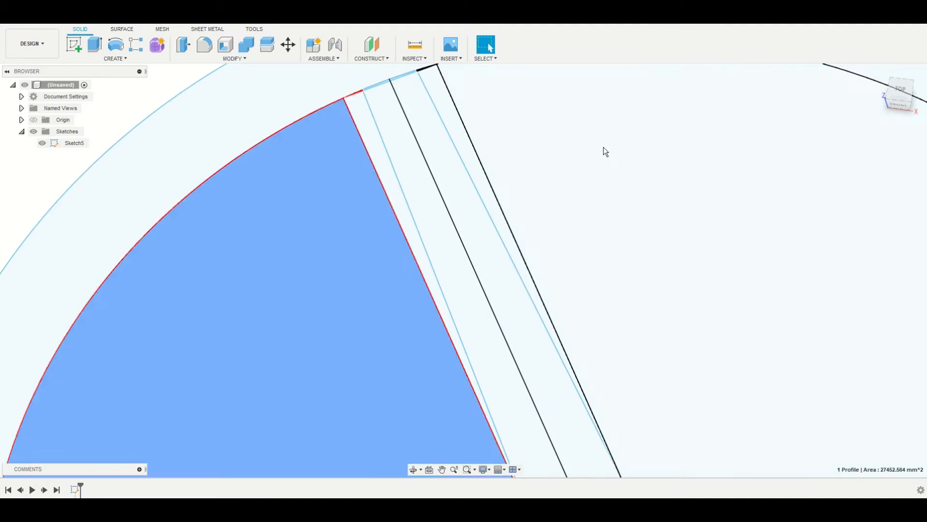
click(604, 147)
Step: Select all the long profile strips that make up the upper spoke and the horizontal spoke
click(371, 126)
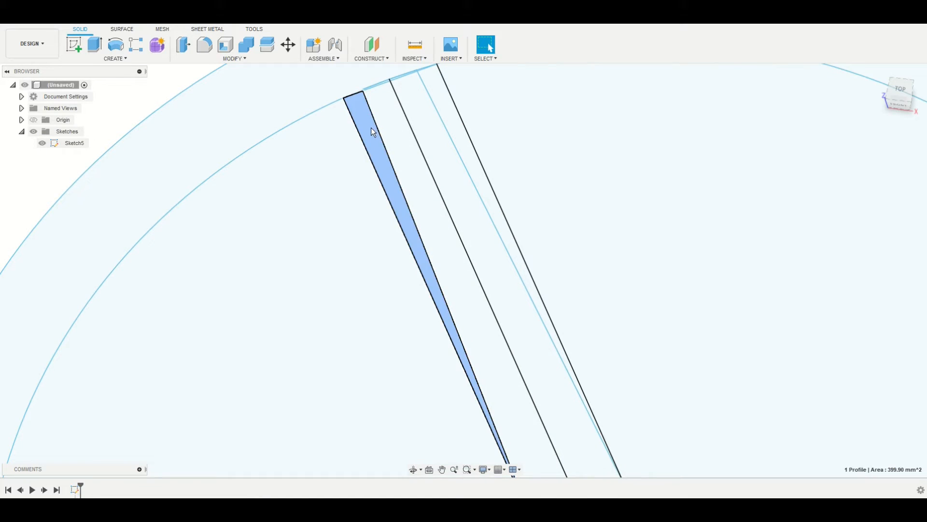
shift+click(445, 125)
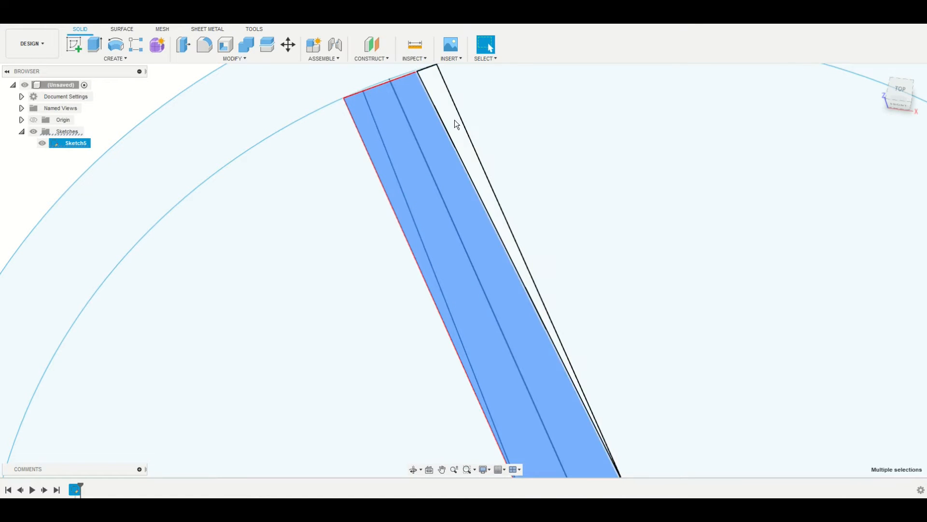
scroll(454, 264, down, 5)
scroll(646, 362, up, 6)
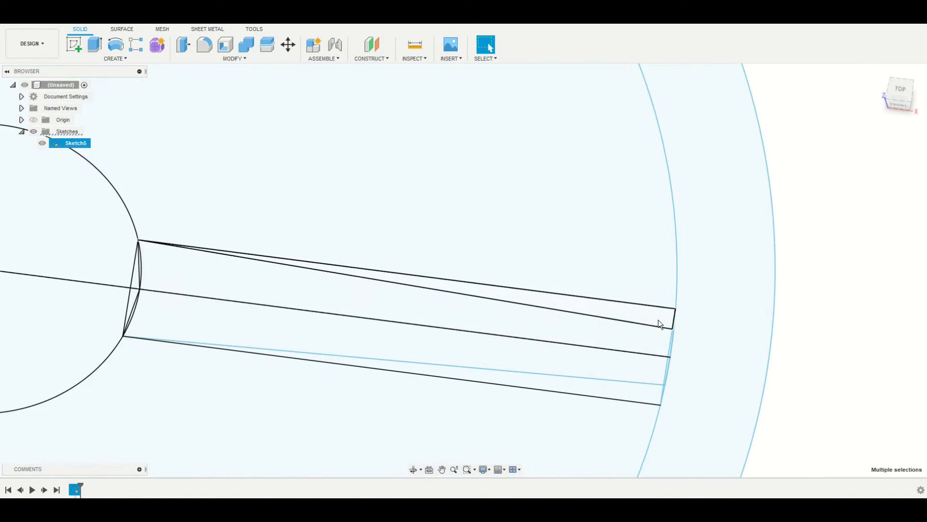
shift+click(656, 318)
shift+click(648, 340)
ctrl+click(637, 369)
ctrl+click(617, 388)
Step: Add the hub sectors and the small slivers where the horizontal spoke meets the hub to the profile selection
middle_drag(389, 308, 756, 341)
ctrl+click(356, 274)
ctrl+click(294, 269)
ctrl+click(330, 342)
scroll(483, 323, up, 5)
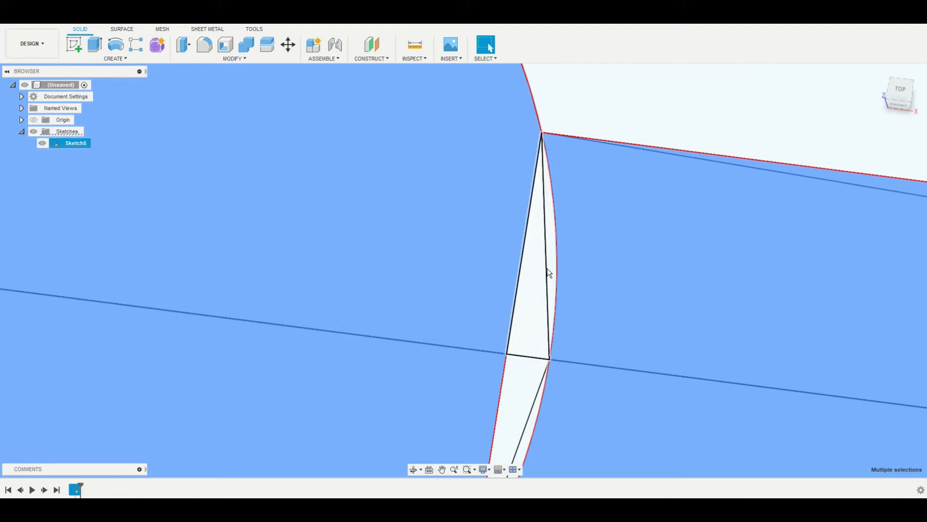
ctrl+click(553, 267)
ctrl+click(516, 410)
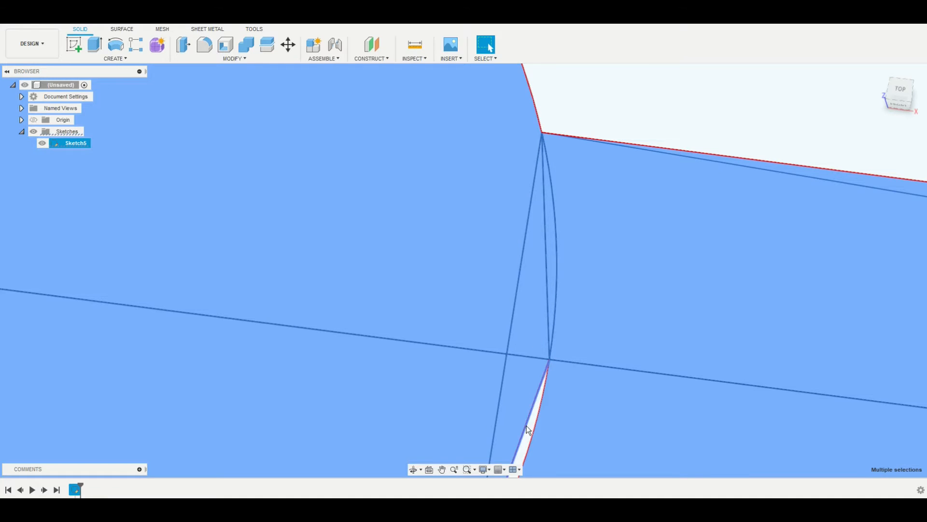
Step: Add the small slivers between the upper spoke and the hub to the profile selection
scroll(222, 215, down, 5)
middle_drag(221, 216, 338, 295)
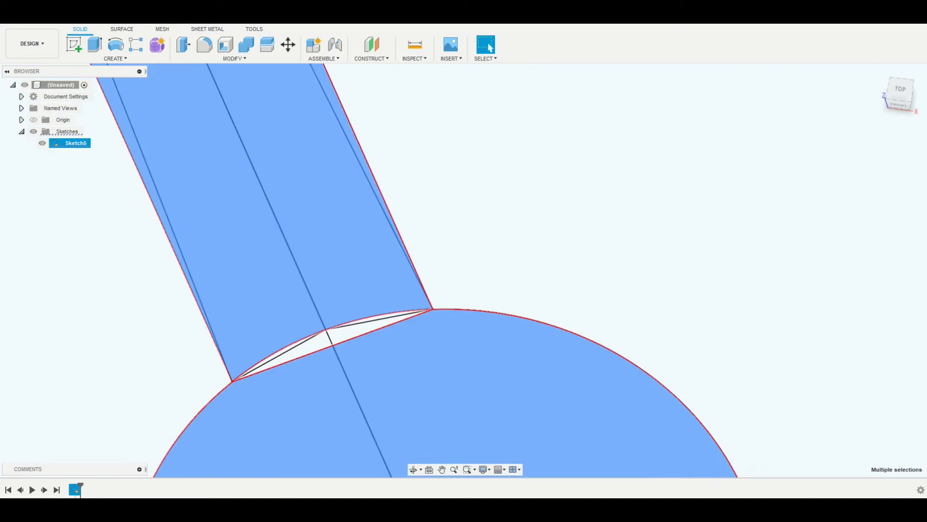
scroll(340, 297, up, 6)
ctrl+click(334, 263)
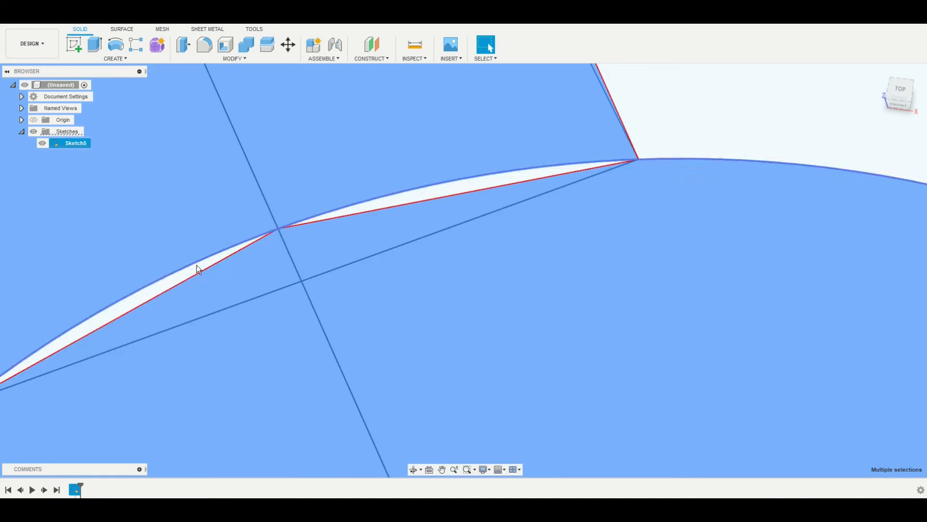
ctrl+click(189, 270)
ctrl+click(423, 196)
scroll(390, 260, down, 6)
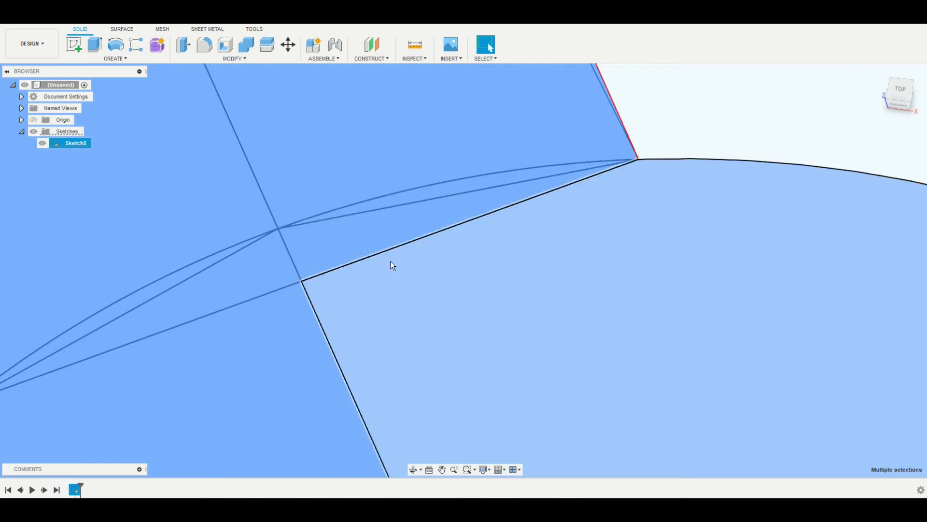
Step: Add all the long profile strips of the lower spoke to the selection
middle_drag(386, 305, 549, 227)
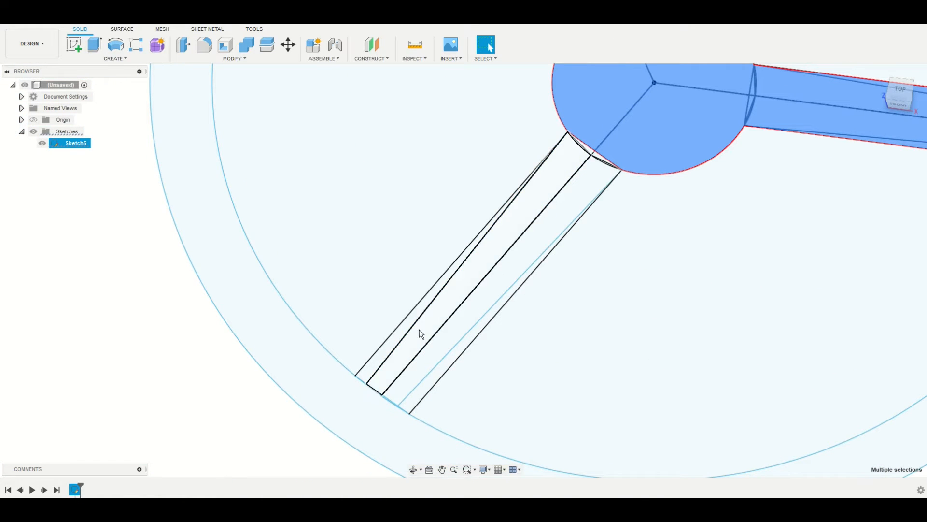
ctrl+click(401, 345)
ctrl+click(404, 348)
ctrl+click(432, 354)
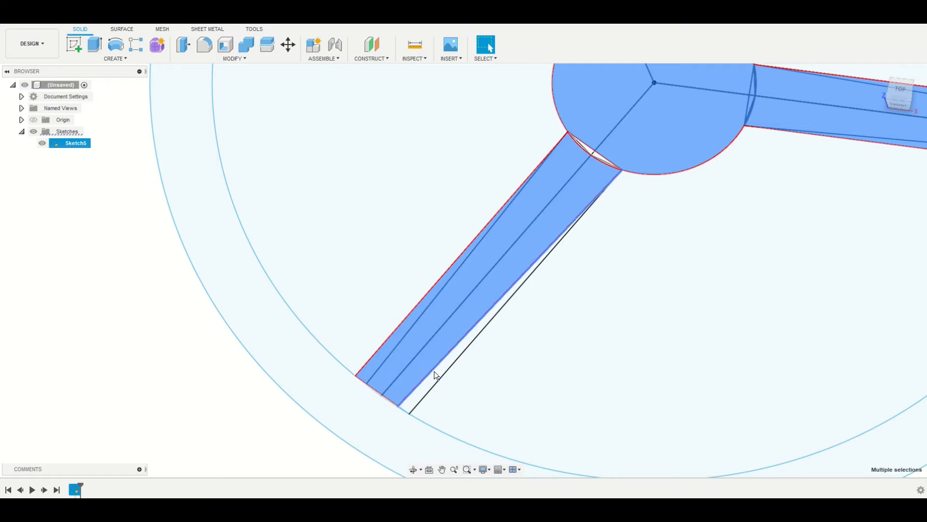
ctrl+click(433, 375)
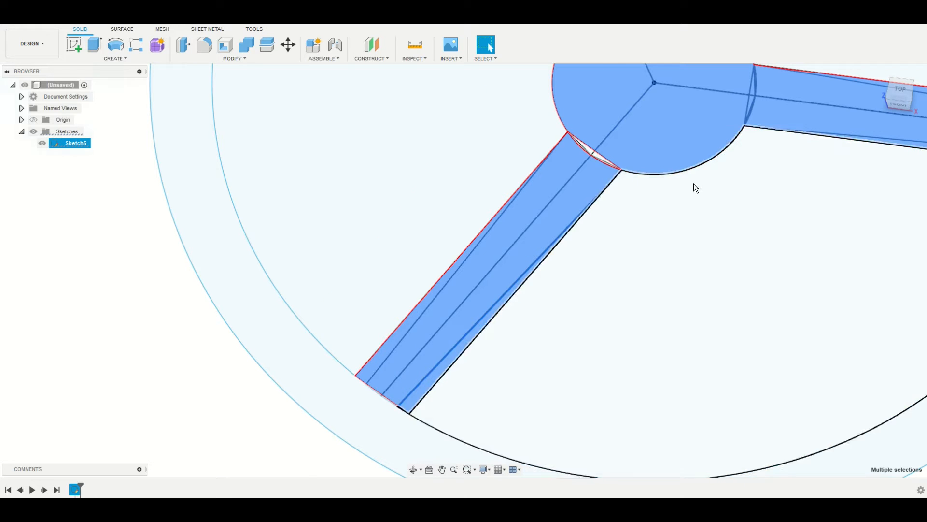
Step: Add the small slivers between the lower spoke and the hub, completing the selection of the hub and all three spokes
scroll(580, 155, up, 5)
middle_drag(475, 123, 570, 464)
ctrl+click(310, 277)
ctrl+click(285, 272)
ctrl+click(406, 317)
ctrl+click(480, 402)
scroll(463, 381, down, 3)
scroll(462, 377, down, 6)
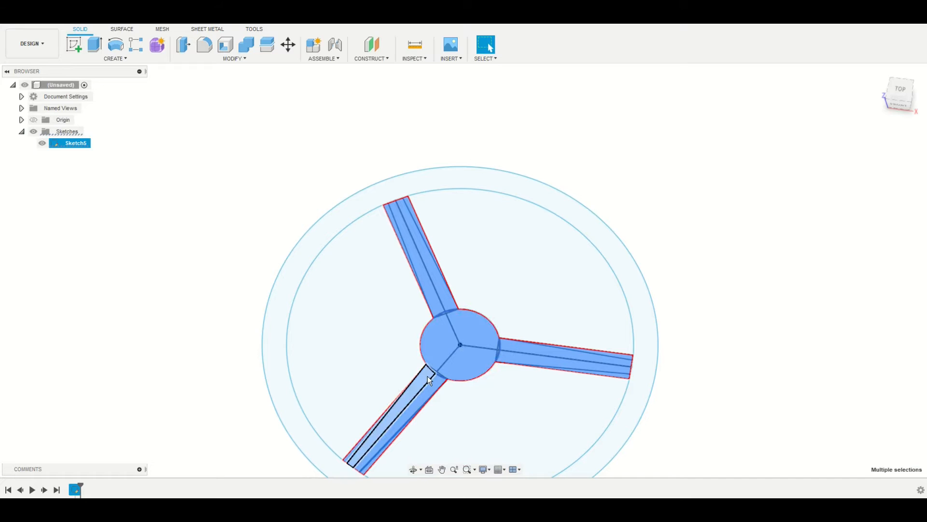
ctrl+click(427, 376)
Step: Extrude the selected hub and three spoke profiles 170 mm upward as a new body
mouse_move(425, 411)
mouse_down()
mouse_move(484, 320)
mouse_move(519, 331)
mouse_move(493, 362)
mouse_move(465, 363)
mouse_up()
key(Escape)
click(94, 45)
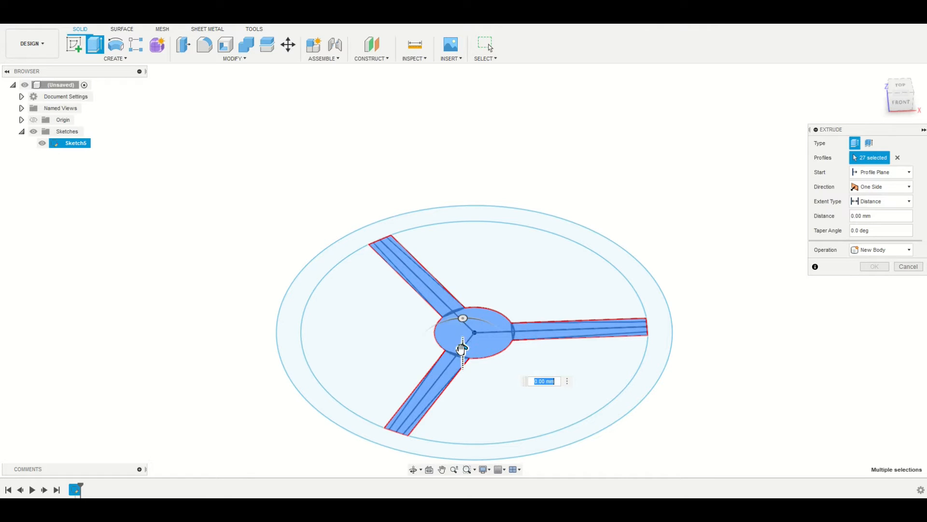
drag(463, 349, 429, 255)
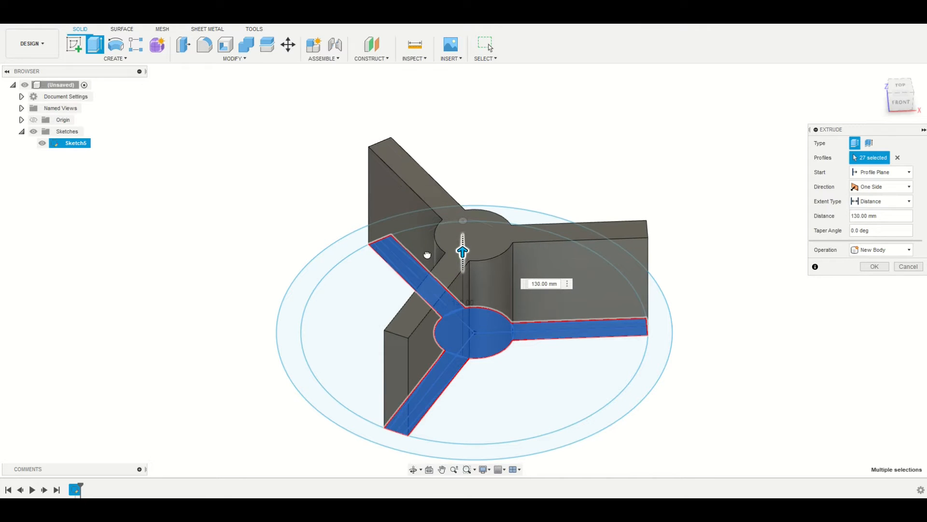
text(170)
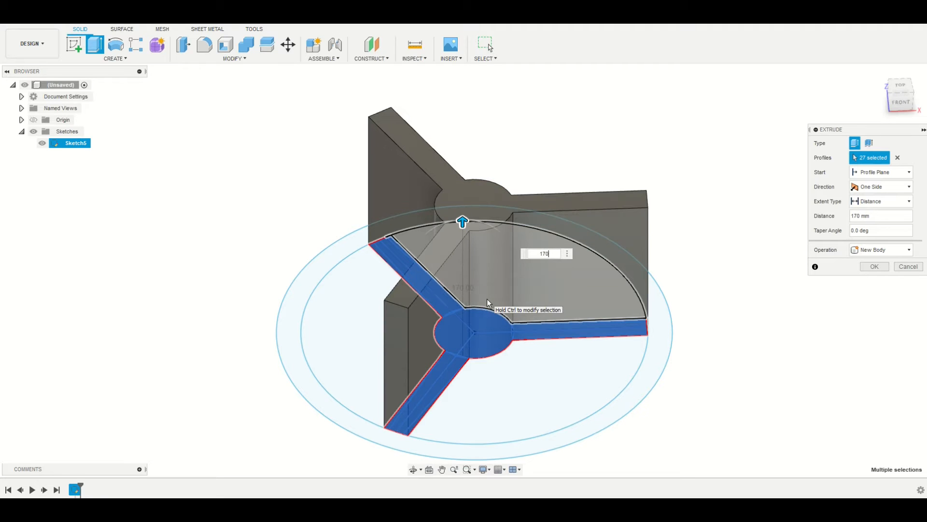
key(Return)
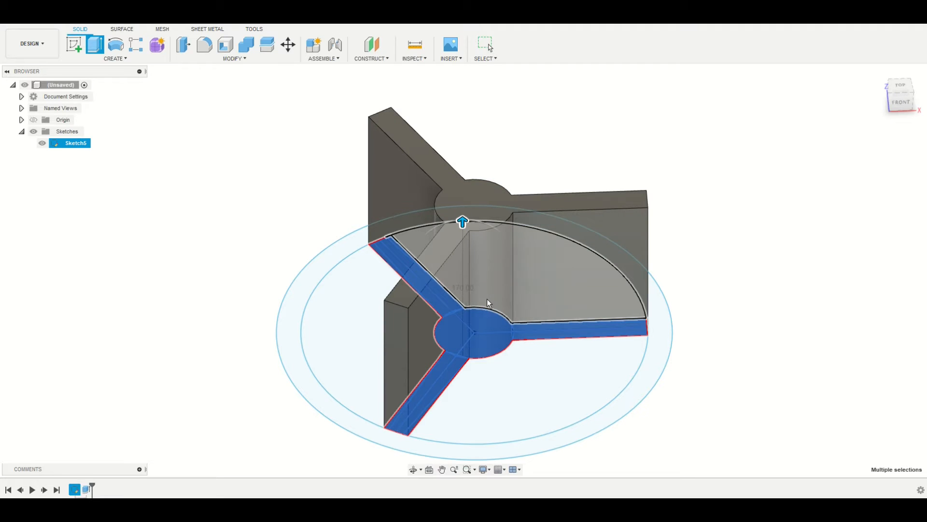
Step: Make the wheel sketch visible again on the underside of the extruded body
click(418, 469)
drag(435, 424, 511, 341)
key(Escape)
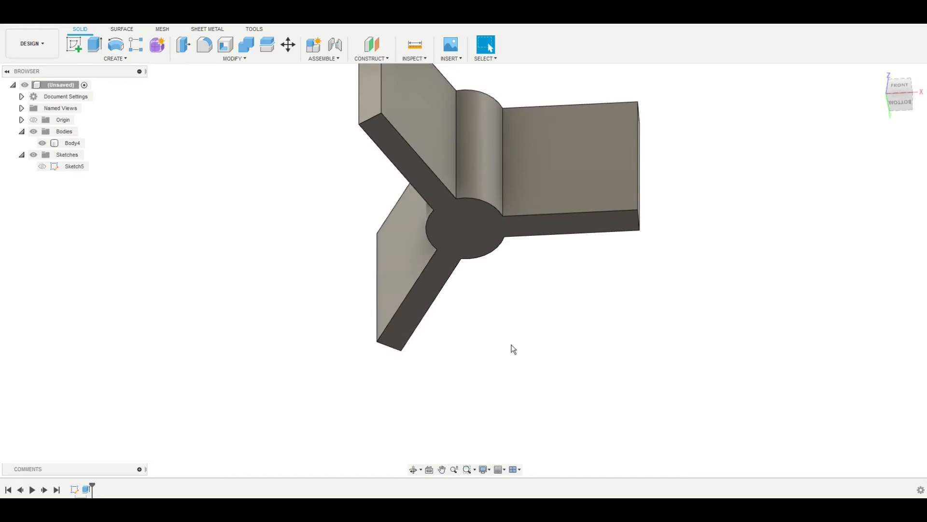
click(77, 166)
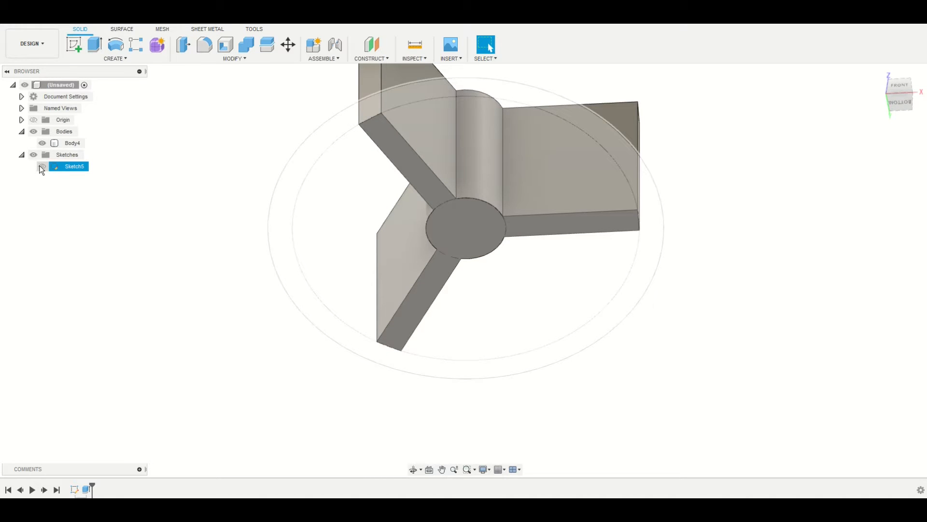
click(42, 166)
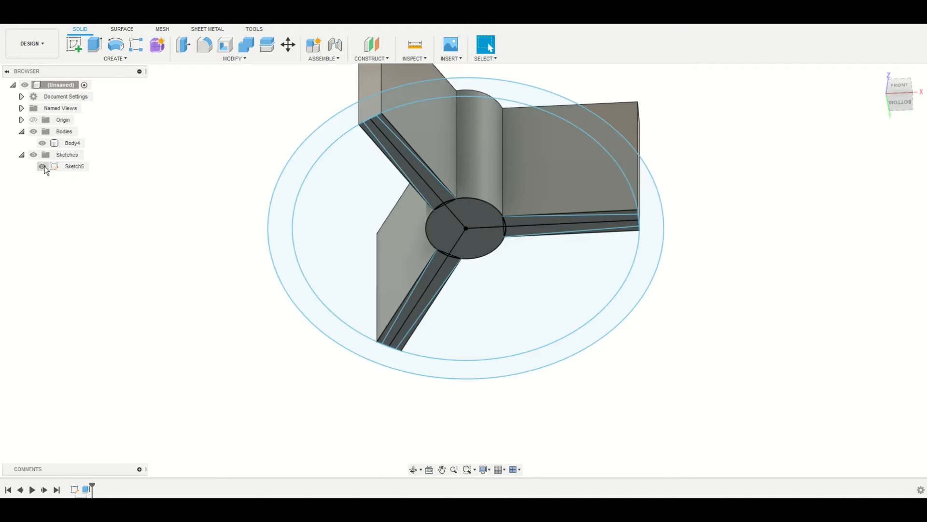
Step: Select all four long profile strips of the upper spoke on the underside, excluding the hub
scroll(368, 125, up, 10)
click(350, 164)
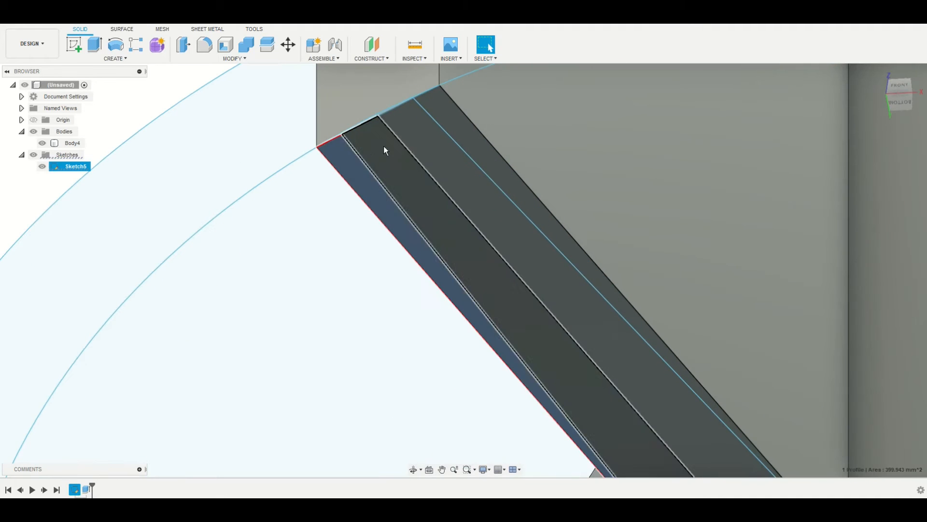
ctrl+click(385, 145)
ctrl+click(424, 124)
ctrl+click(438, 105)
scroll(505, 183, down, 4)
scroll(505, 185, down, 3)
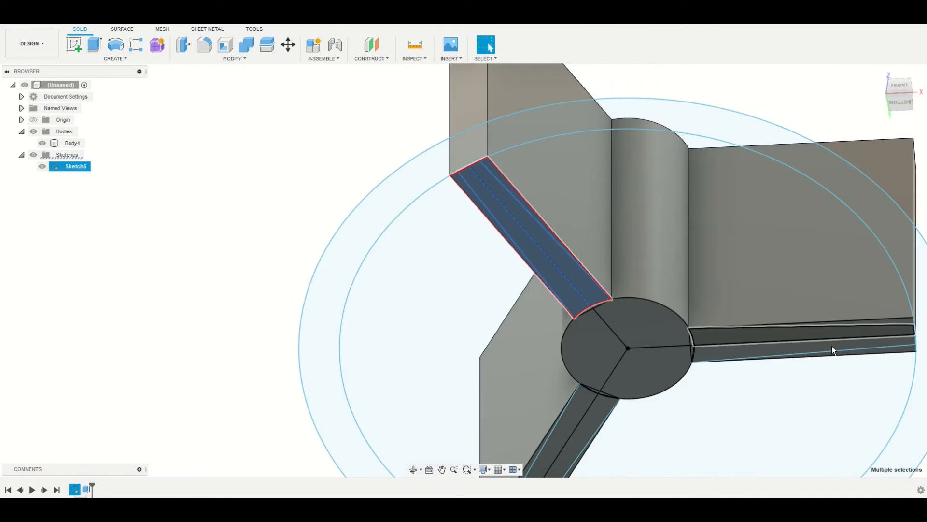
Step: Add the long profile strips of the horizontal spoke to the selection
scroll(317, 246, up, 10)
ctrl+click(432, 259)
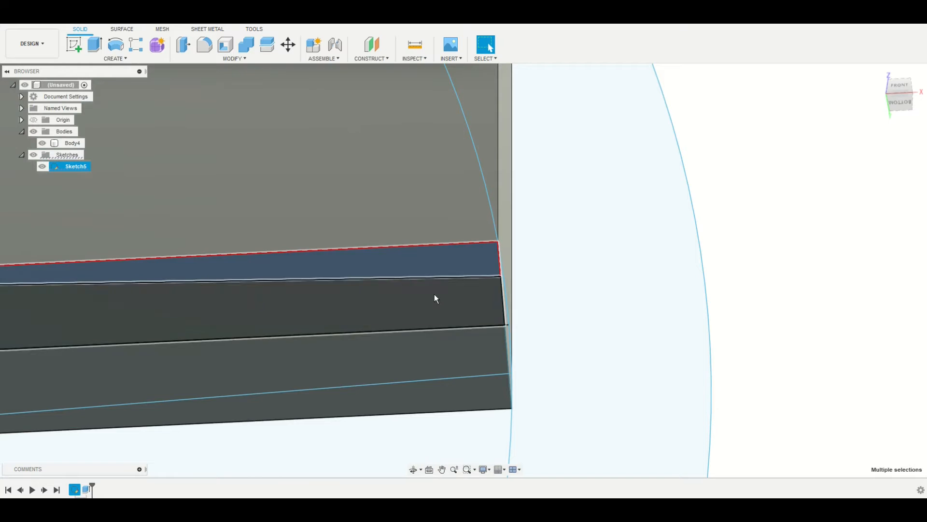
ctrl+click(485, 396)
scroll(207, 386, down, 3)
scroll(207, 382, down, 1)
Step: Add the long profile strips of the lower spoke to the selection, leaving the hub unselected
middle_drag(207, 383, 702, 140)
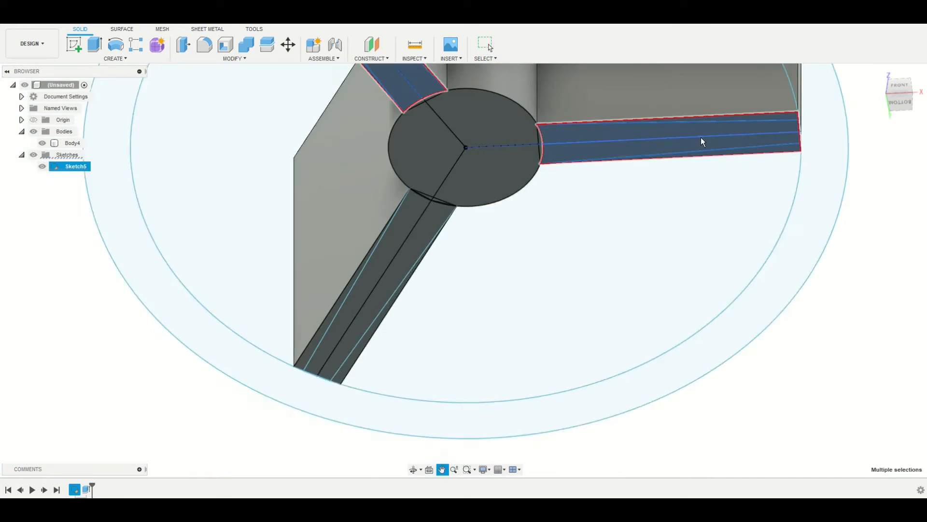
scroll(453, 257, up, 5)
ctrl+click(152, 387)
ctrl+click(195, 394)
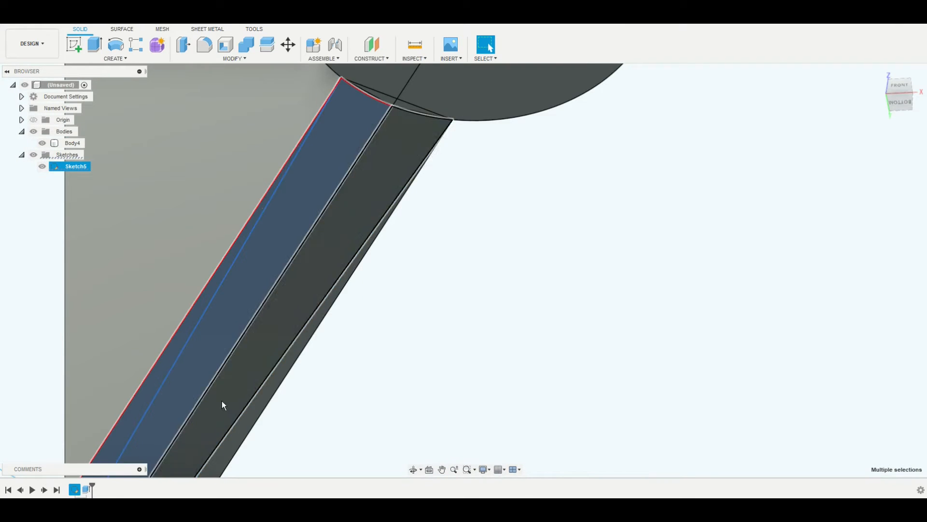
ctrl+click(242, 424)
scroll(360, 294, down, 5)
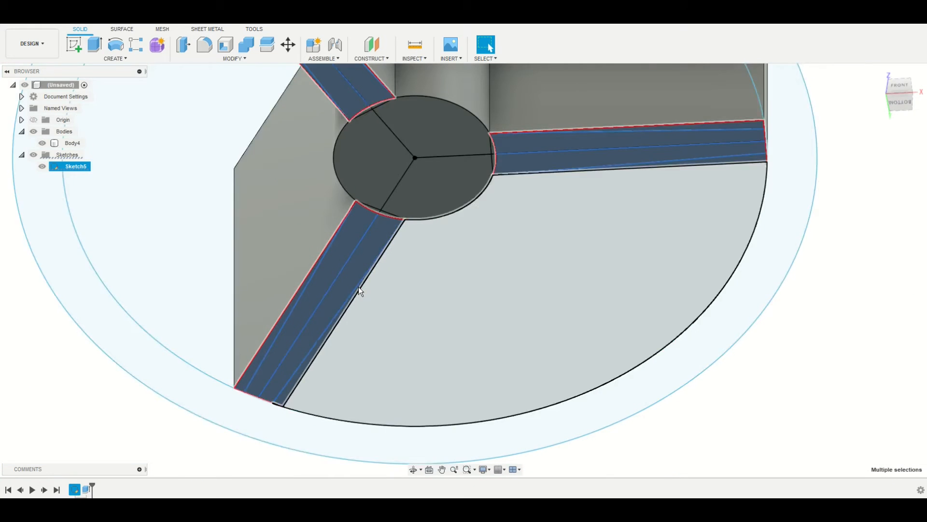
Step: Cut the selected spoke profiles 40 mm into the body from the underside with Extrude
key(e)
scroll(366, 303, up, 3)
middle_drag(367, 303, 363, 332)
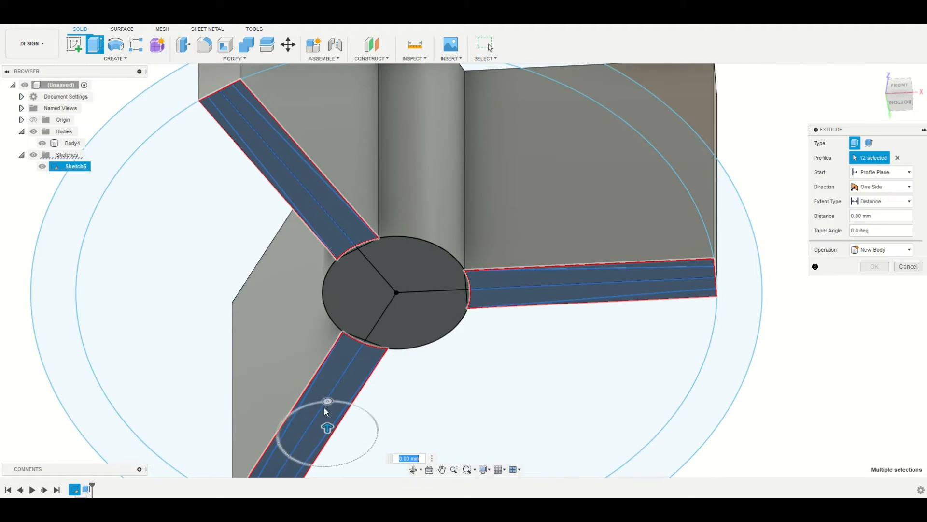
drag(324, 424, 323, 388)
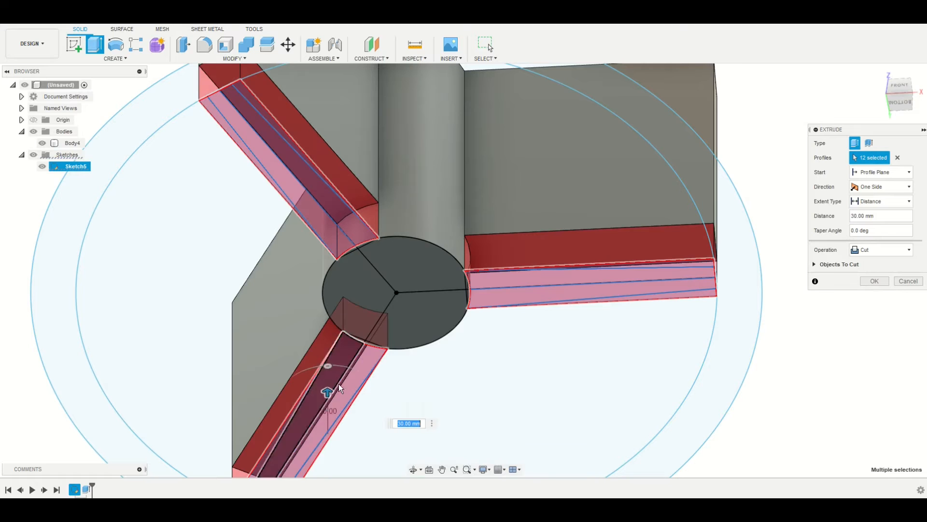
text(40)
key(Return)
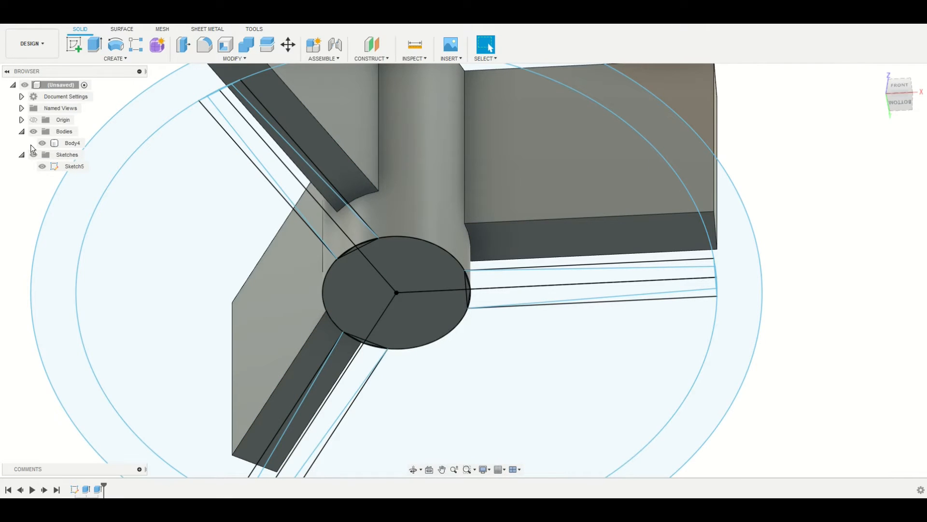
Step: Hide the wheel sketch so only the solid hub and spokes are displayed
click(42, 167)
click(413, 469)
drag(478, 377, 407, 344)
shift+middle_drag(407, 345, 491, 367)
scroll(481, 353, down, 2)
middle_drag(516, 277, 361, 251)
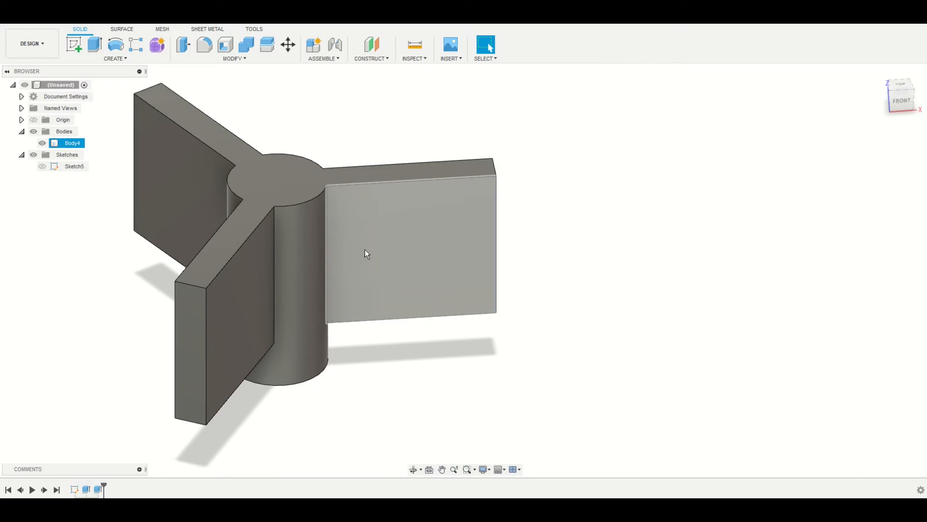
Step: Sketch a triangle on the horizontal spoke's front face, with a 105 mm vertical outer side and a base along the spoke's lower edge
click(365, 250)
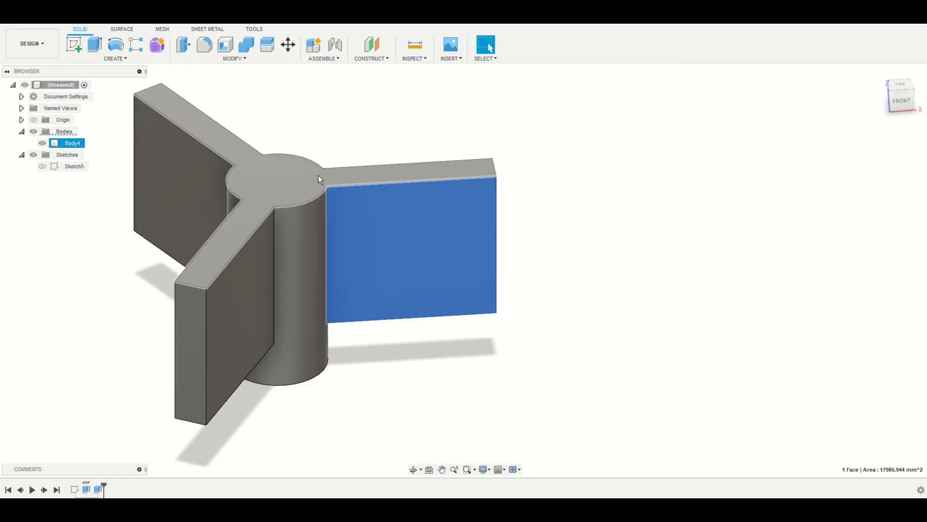
click(74, 46)
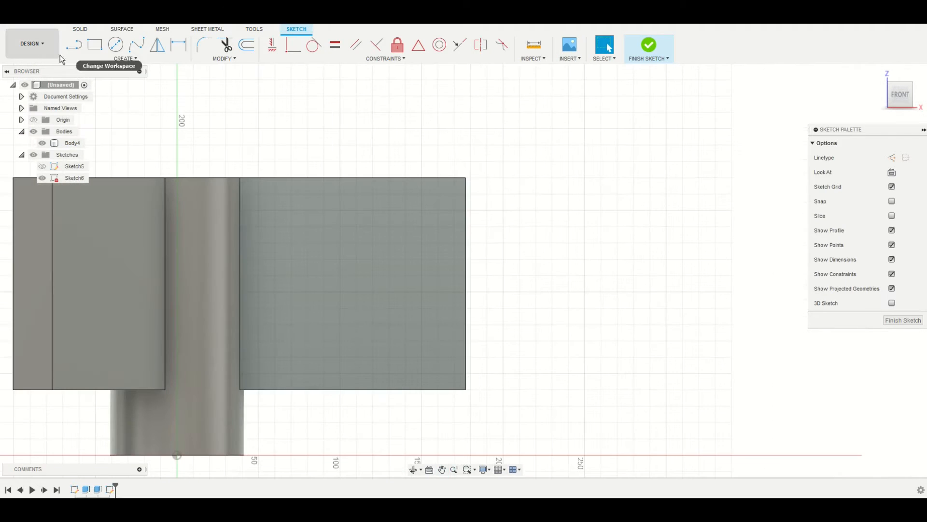
click(74, 45)
click(466, 390)
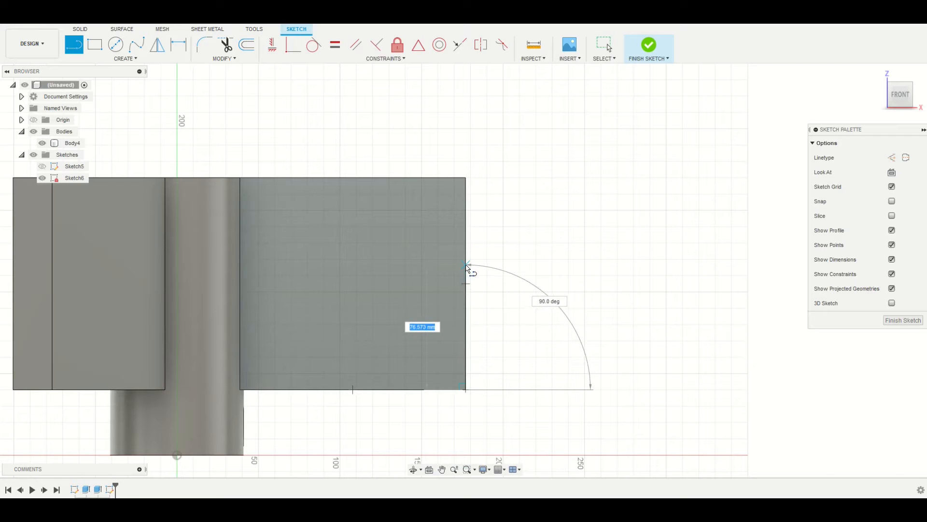
key(Tab)
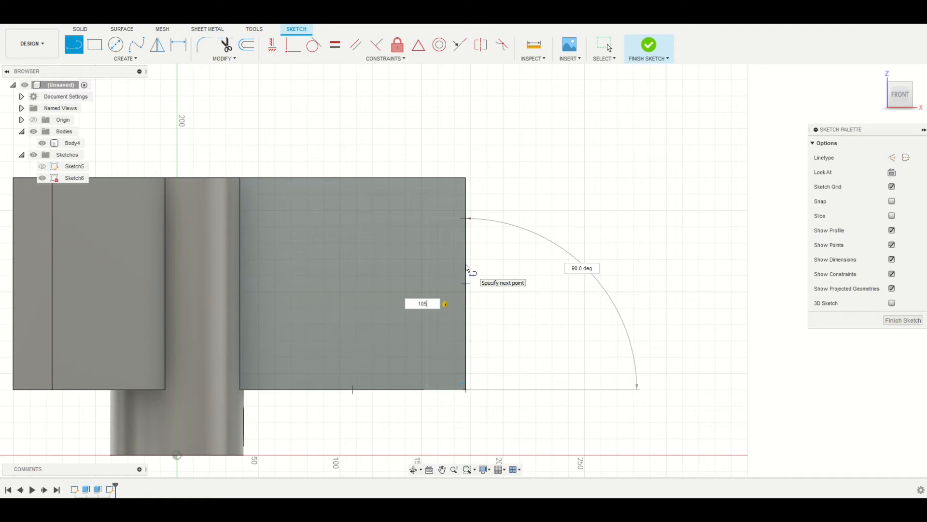
click(467, 227)
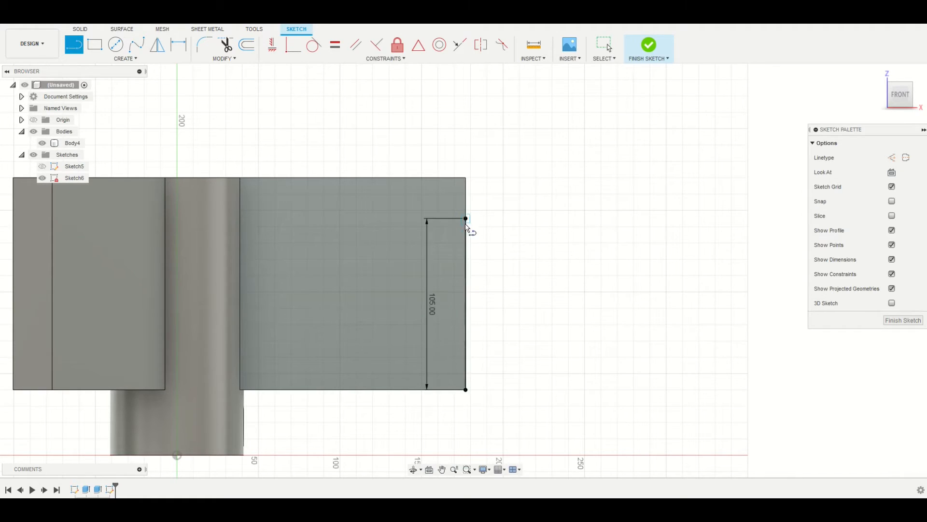
click(238, 389)
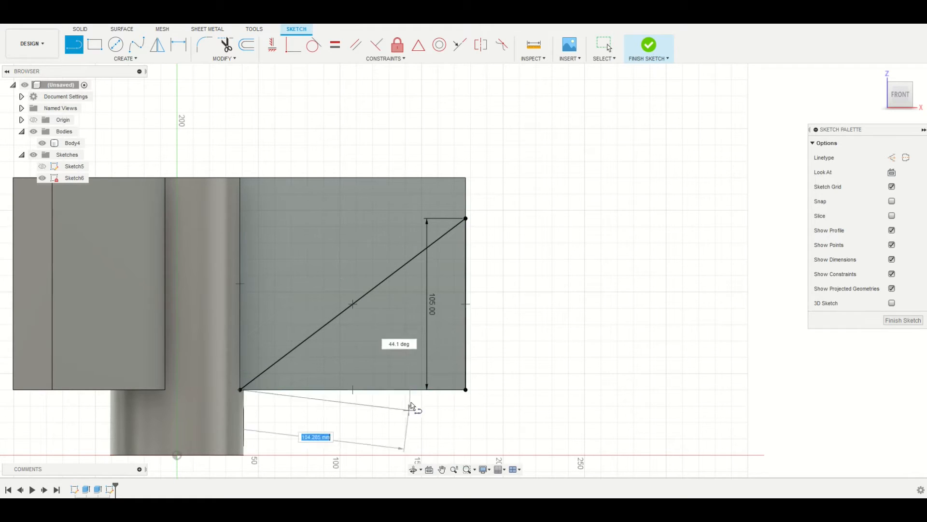
click(465, 391)
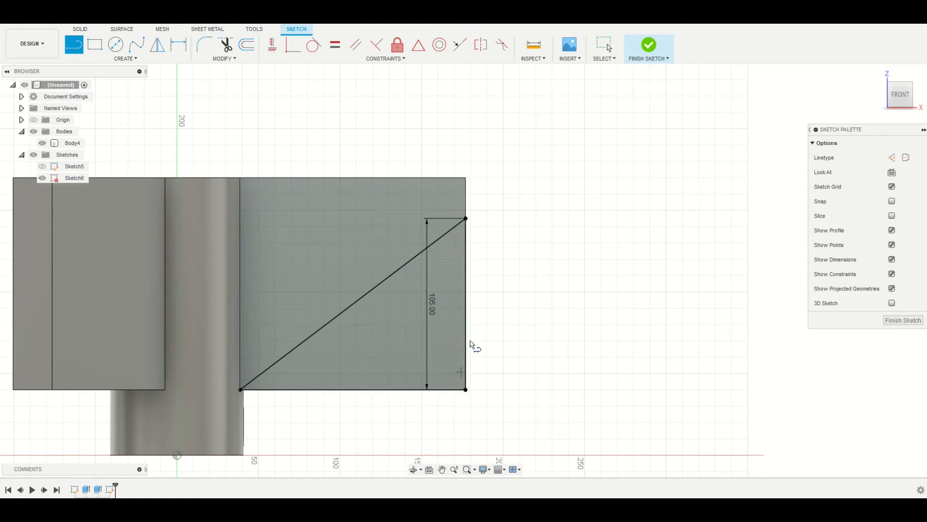
Step: Continue the vertical outer side upward with a 24 mm line from the triangle's top corner
click(466, 219)
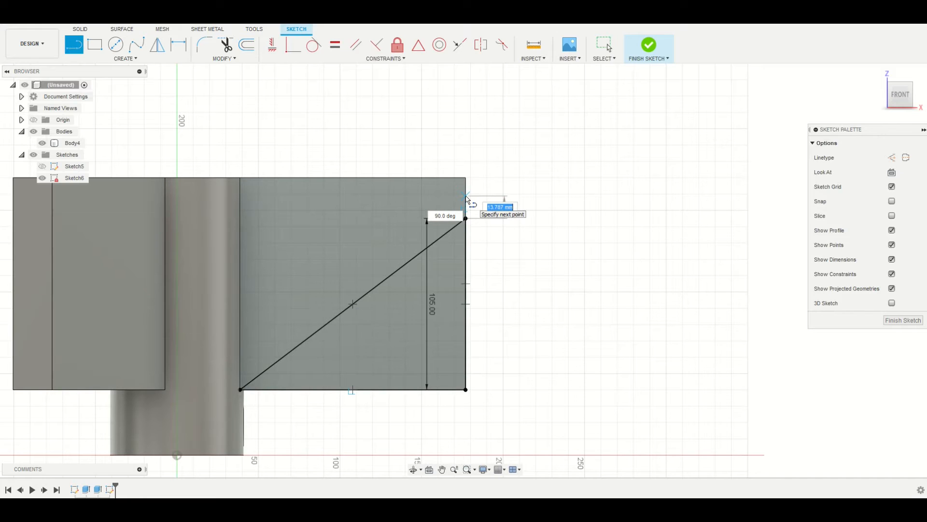
key(Return)
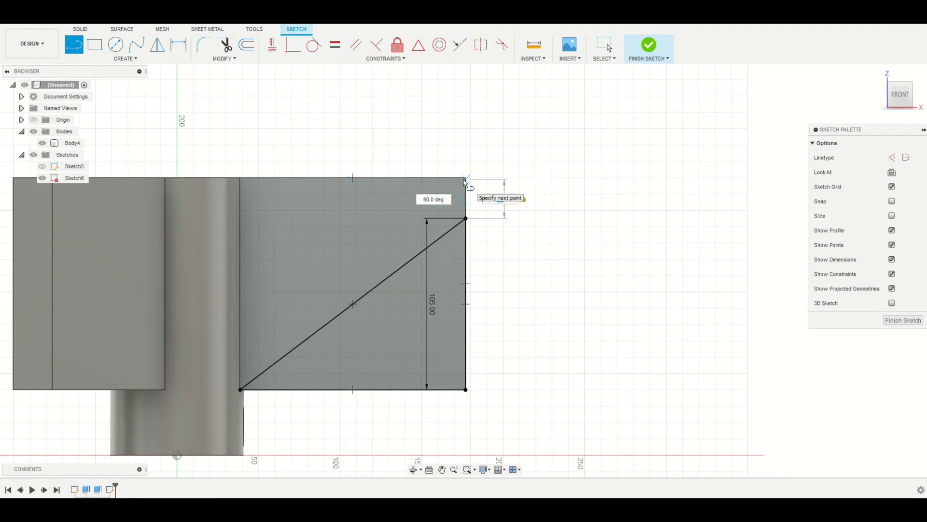
scroll(468, 195, up, 5)
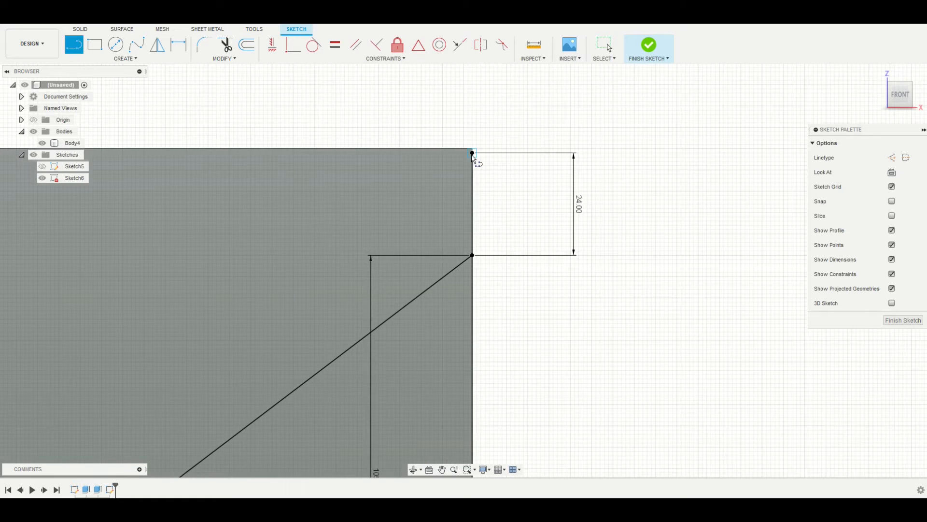
key(Escape)
Step: Draw a 24 mm vertical line upward from the triangle's lower corner at the hub
scroll(378, 256, down, 1)
middle_drag(273, 322, 537, 14)
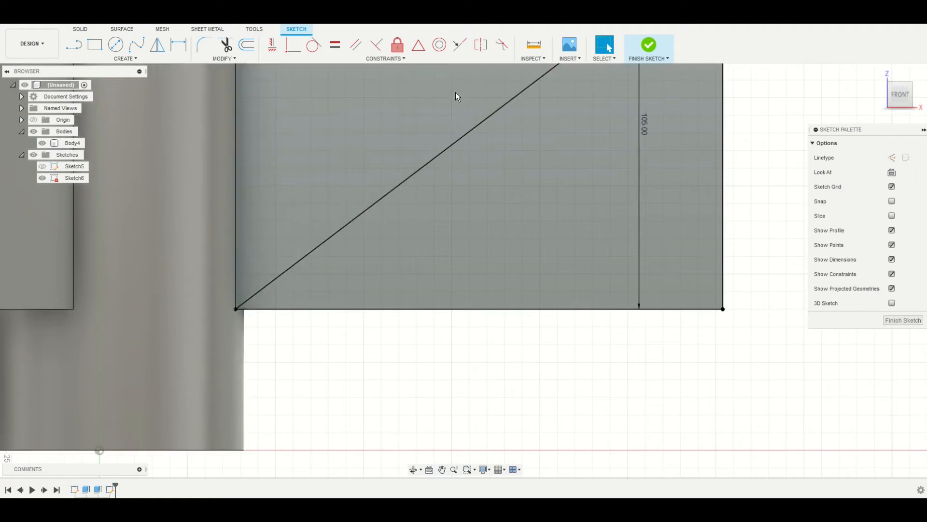
key(l)
click(236, 309)
text(24)
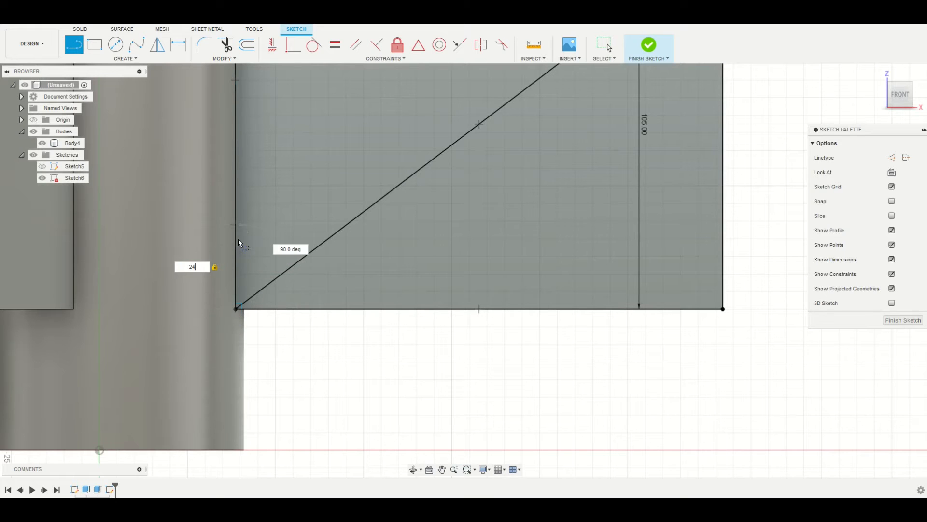
key(Return)
Step: Join the upper ends of the two 24 mm lines with a diagonal line and finish the sketch
scroll(270, 314, down, 2)
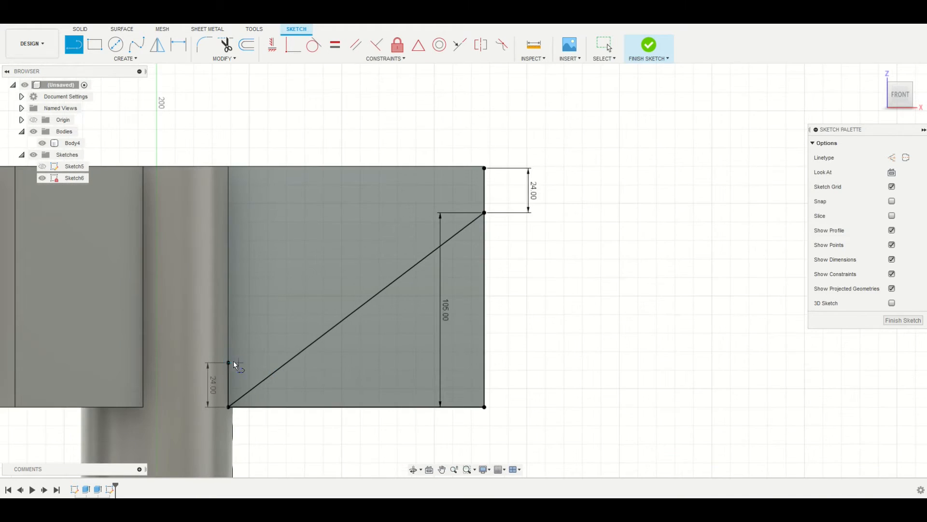
click(228, 363)
click(485, 169)
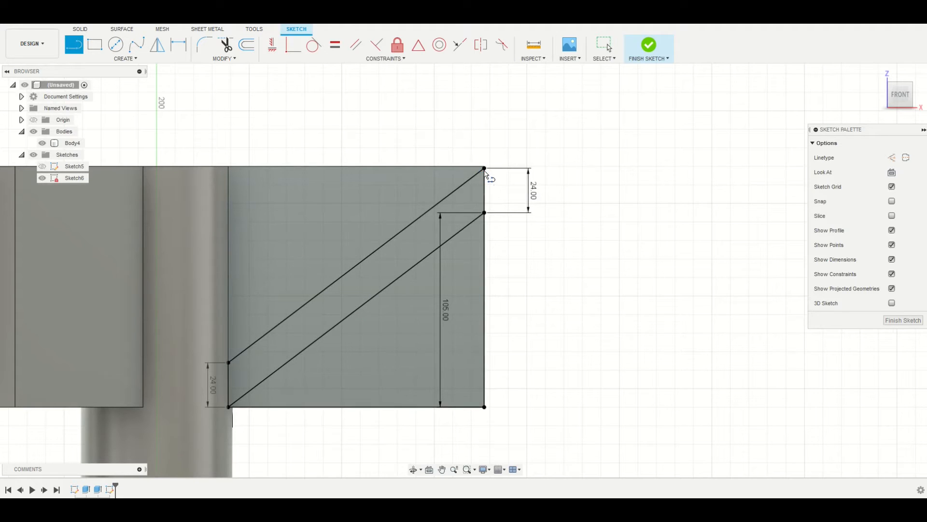
click(896, 323)
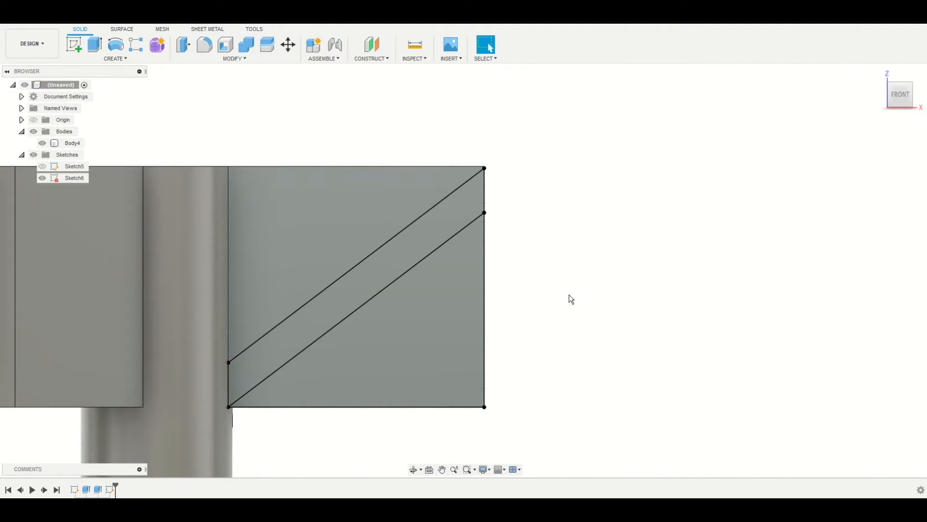
click(455, 334)
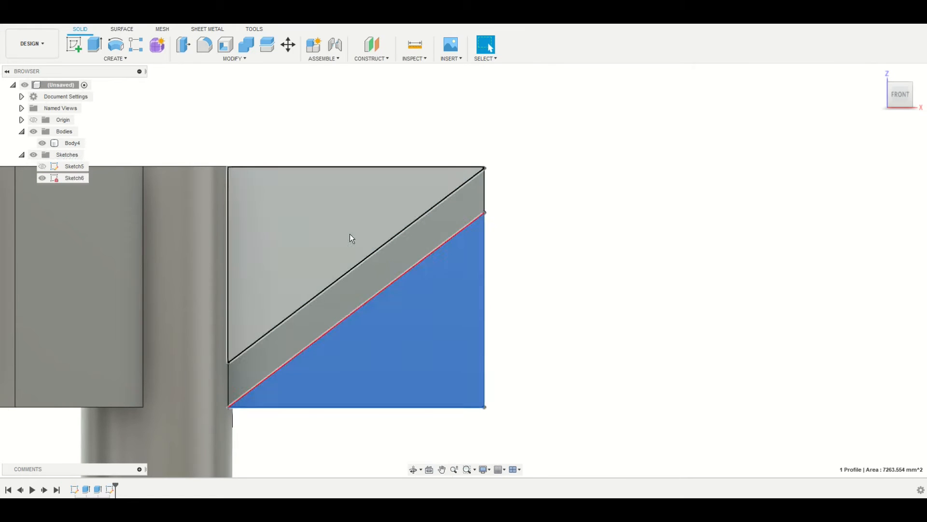
click(380, 263)
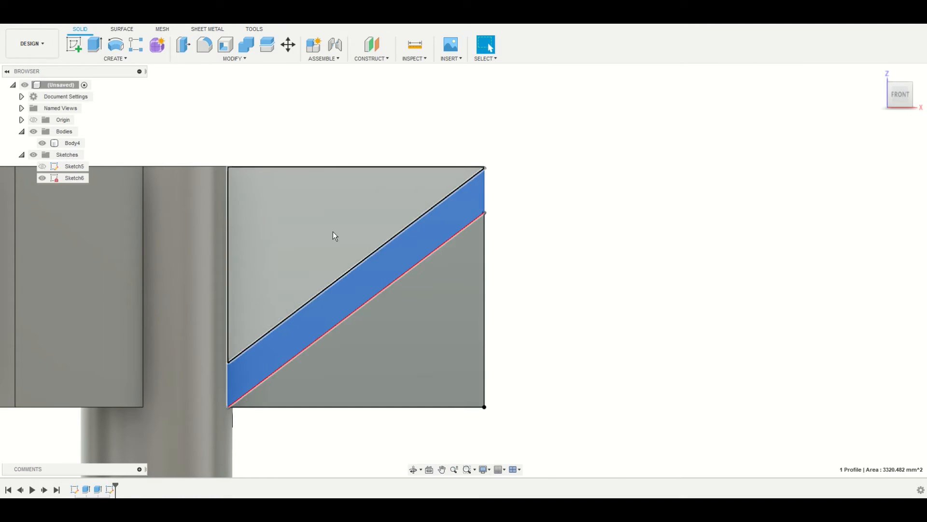
click(468, 384)
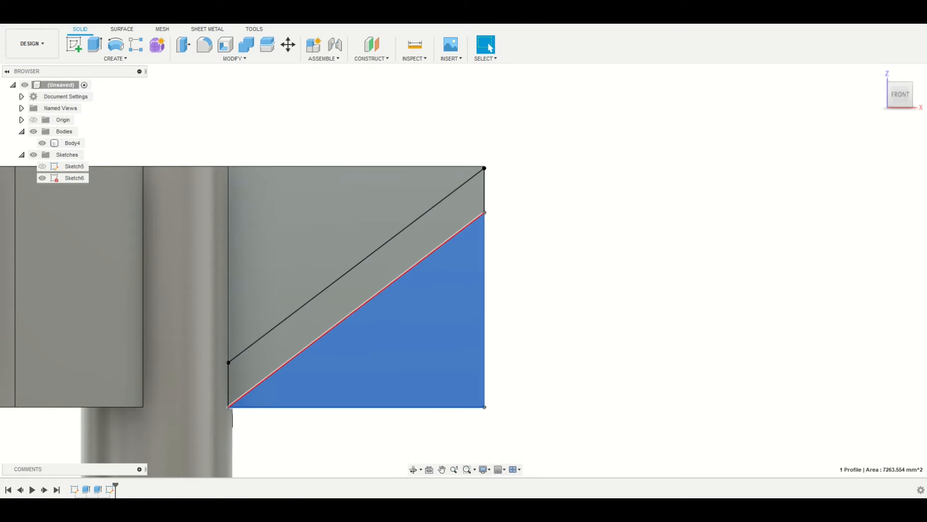
click(393, 29)
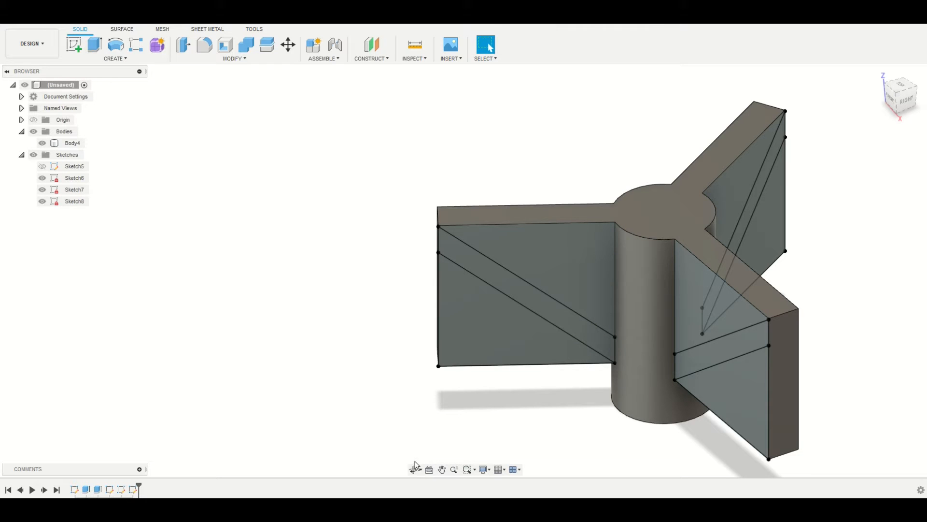
Step: Extrude-cut the triangular regions above and below the diagonal band through the first spoke's full thickness, leaving a slanted arm
mouse_move(604, 346)
mouse_down()
mouse_move(666, 369)
mouse_move(676, 341)
mouse_move(629, 346)
mouse_move(621, 372)
mouse_move(674, 365)
mouse_move(600, 369)
mouse_move(661, 385)
mouse_move(648, 379)
mouse_move(598, 222)
mouse_up()
key(Escape)
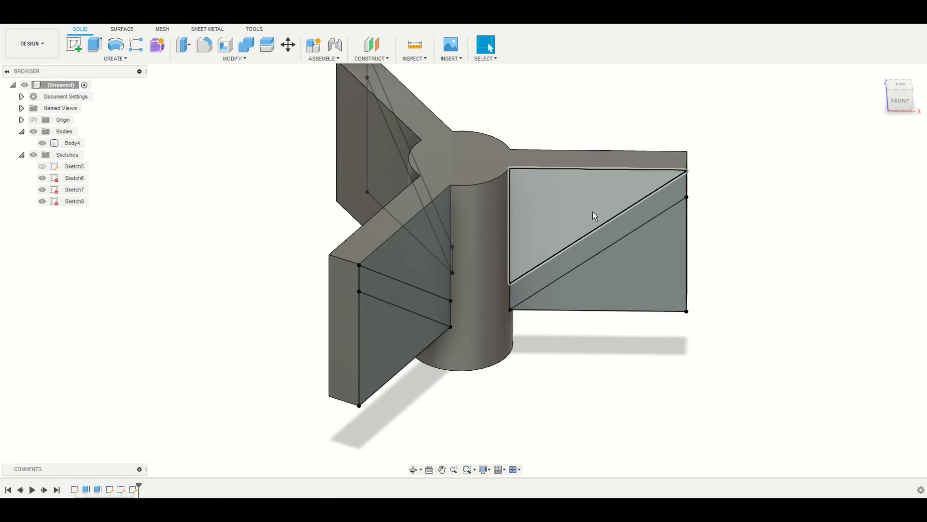
click(592, 211)
shift+click(635, 274)
middle_drag(632, 280, 453, 374)
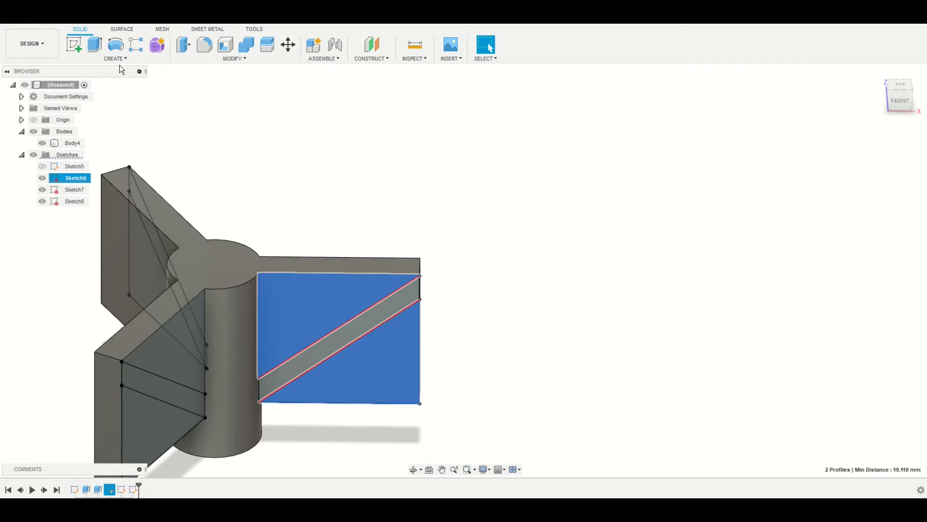
click(95, 44)
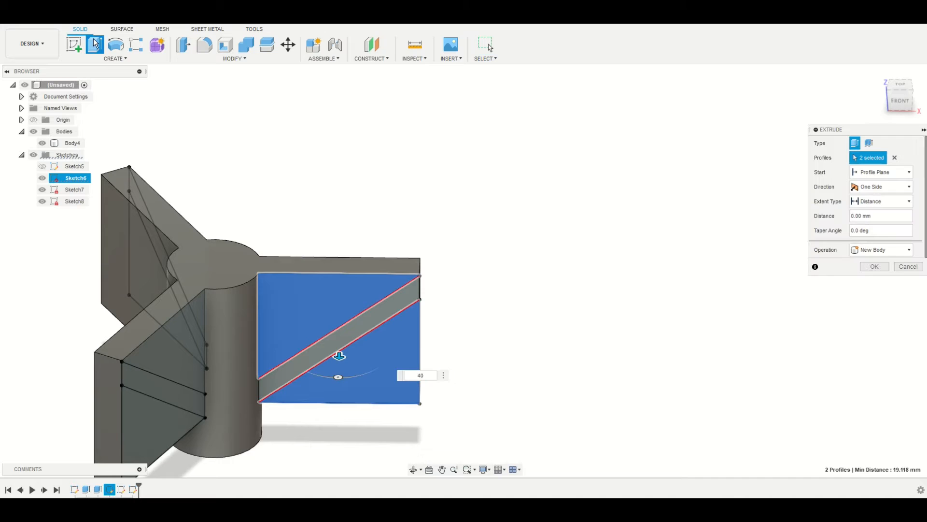
drag(338, 358, 344, 234)
key(Return)
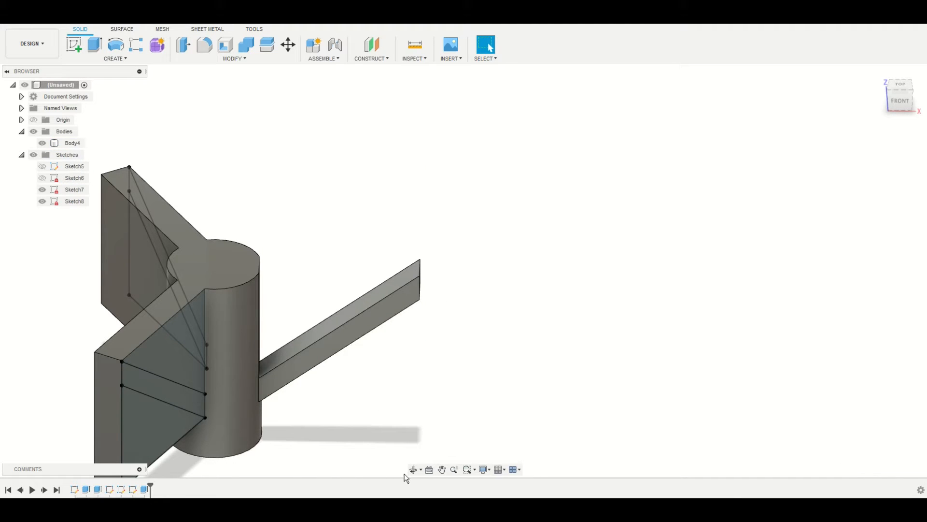
Step: Cut the regions above and below the diagonal band of Sketch7 through the second spoke, leaving a slanted arm
click(417, 469)
drag(410, 376, 364, 383)
key(Escape)
click(306, 279)
shift+click(335, 212)
click(103, 47)
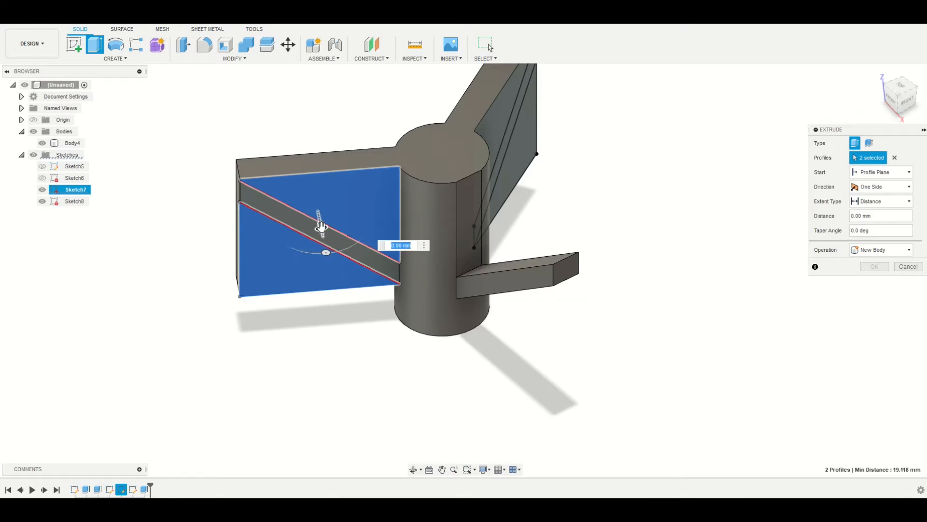
drag(320, 224, 309, 162)
key(Return)
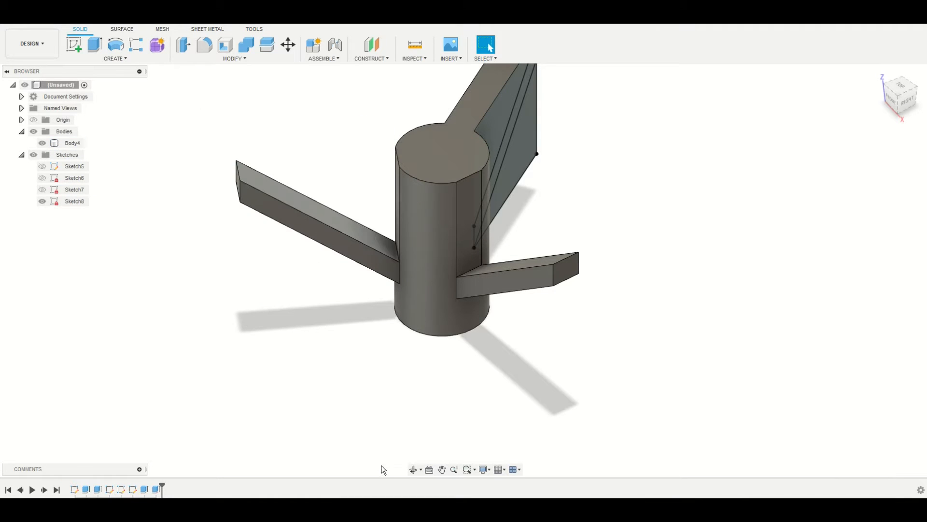
shift+middle_drag(413, 477, 540, 181)
click(540, 185)
ctrl+click(635, 203)
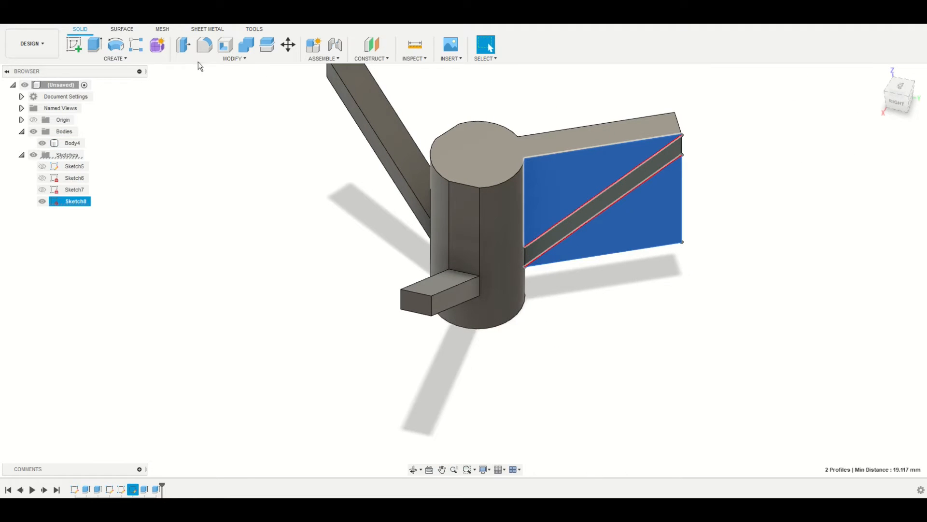
click(94, 44)
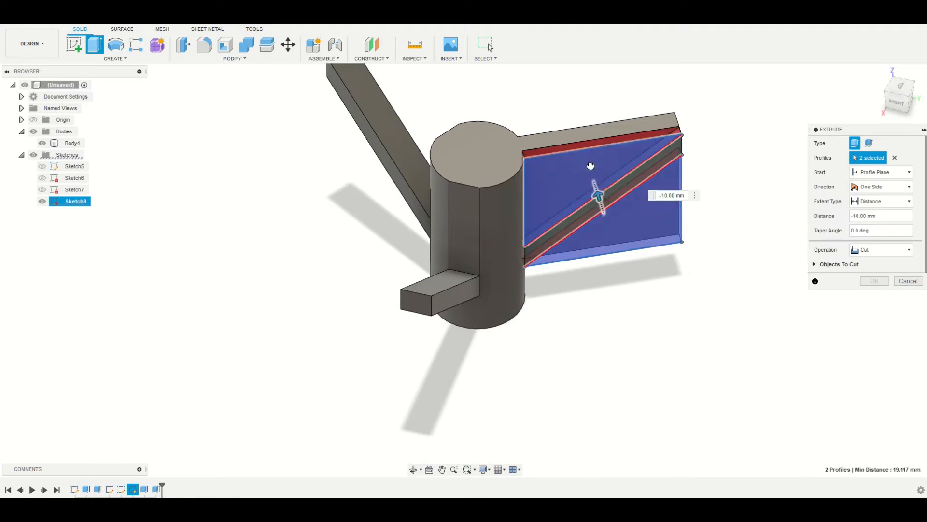
key(Escape)
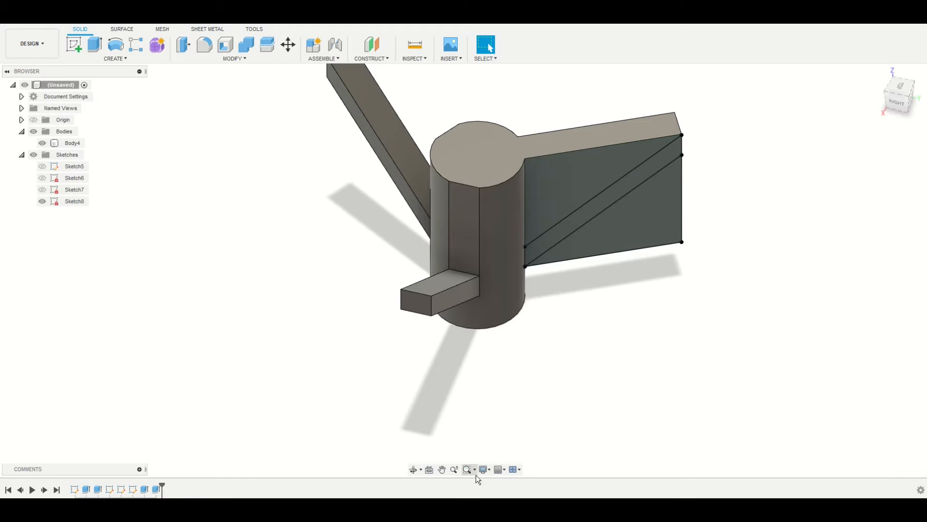
Step: Cut the two triangular regions of Sketch8 through the third spoke so that only its diagonal band remains
drag(564, 296, 656, 251)
key(Escape)
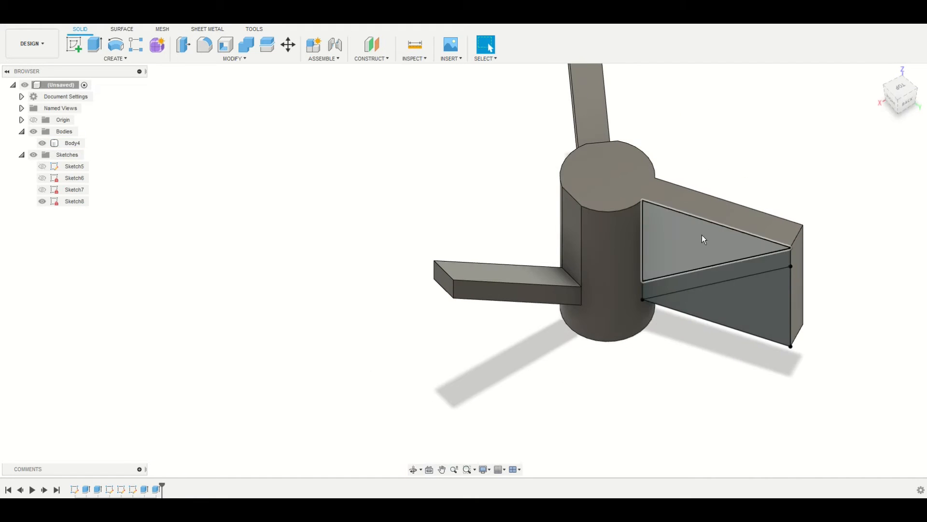
click(702, 235)
ctrl+click(737, 288)
click(93, 45)
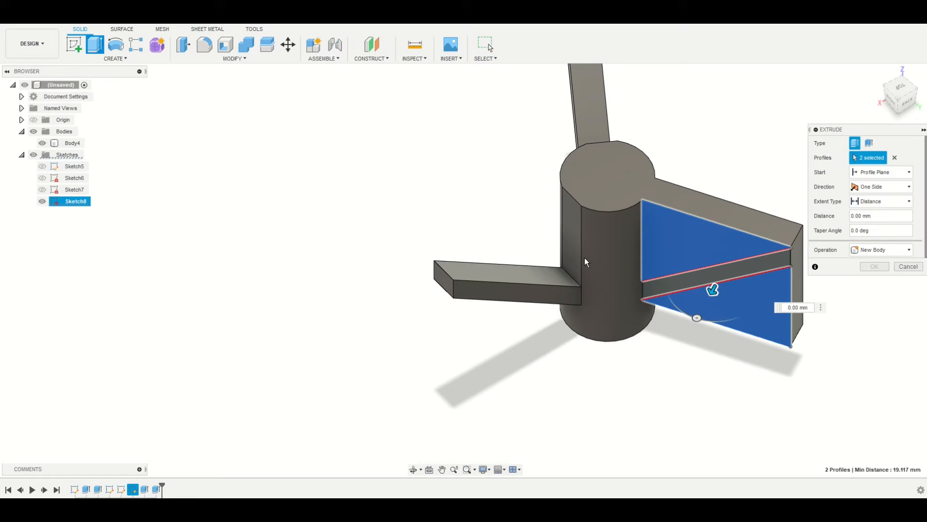
drag(713, 290, 752, 251)
key(Return)
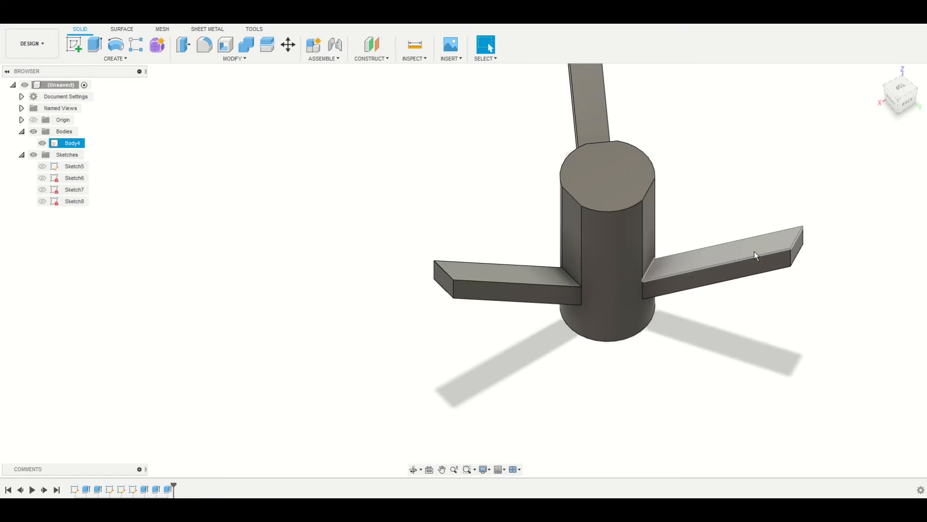
Step: Show the original wheel sketch, Sketch5, beneath the slanted arms
click(413, 469)
drag(531, 348, 564, 335)
key(Escape)
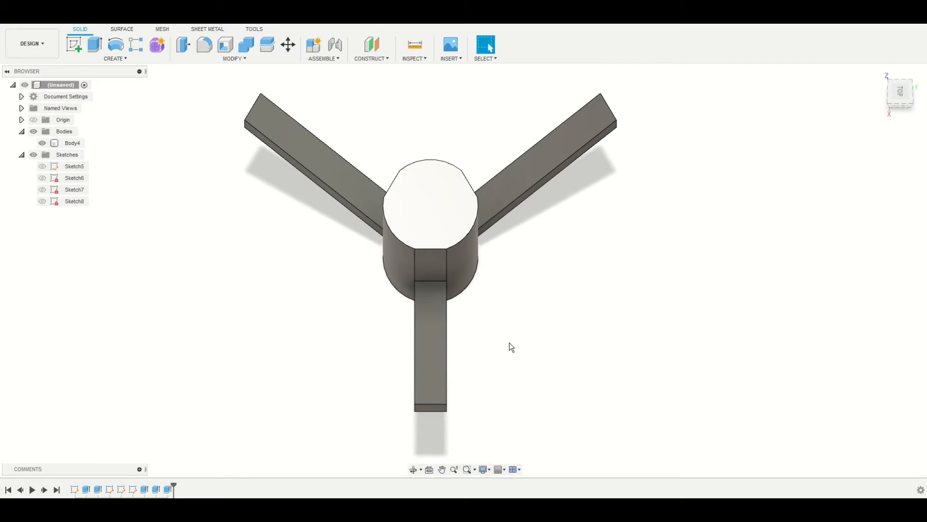
click(43, 166)
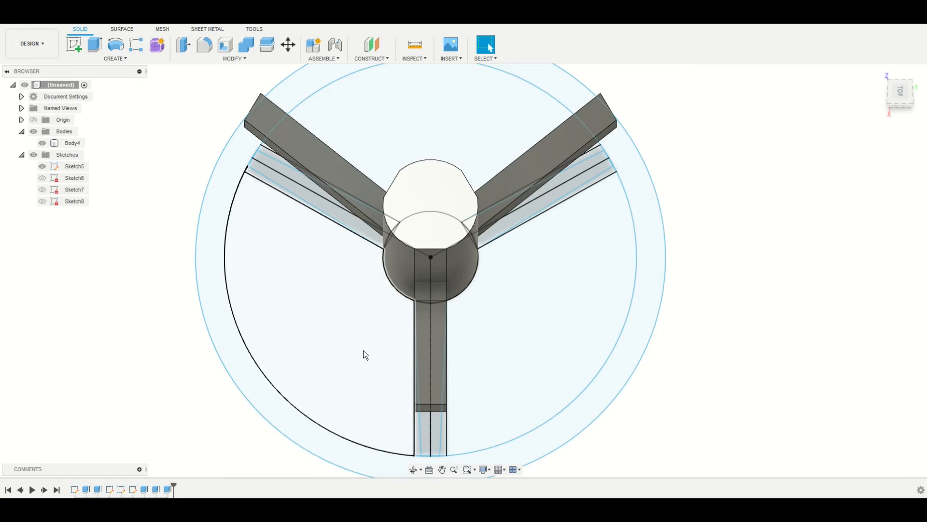
click(413, 469)
drag(450, 412, 441, 380)
middle_drag(445, 424, 457, 231)
scroll(442, 380, up, 3)
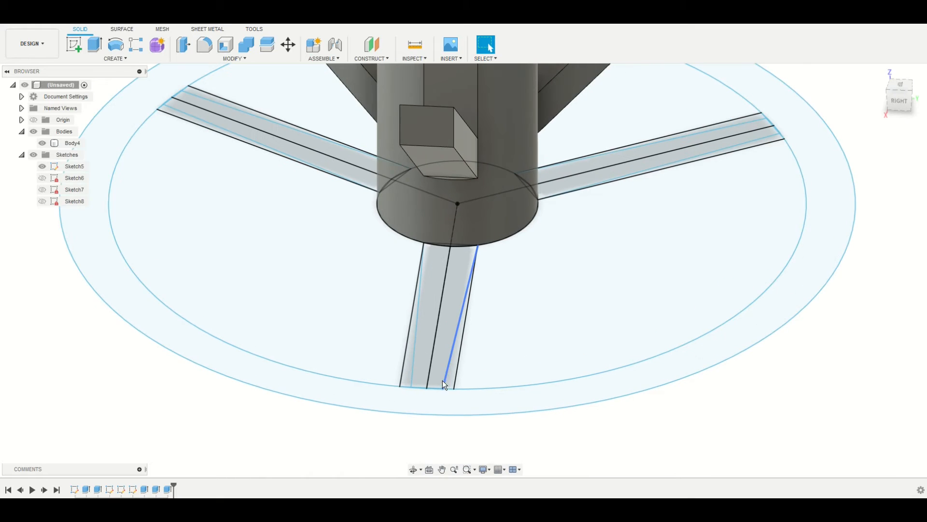
click(452, 377)
click(413, 378)
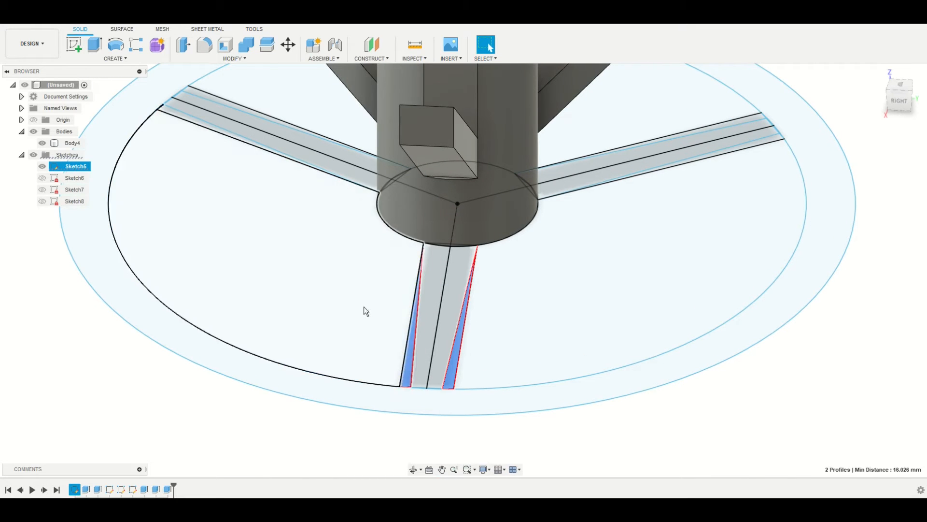
middle_drag(362, 310, 519, 433)
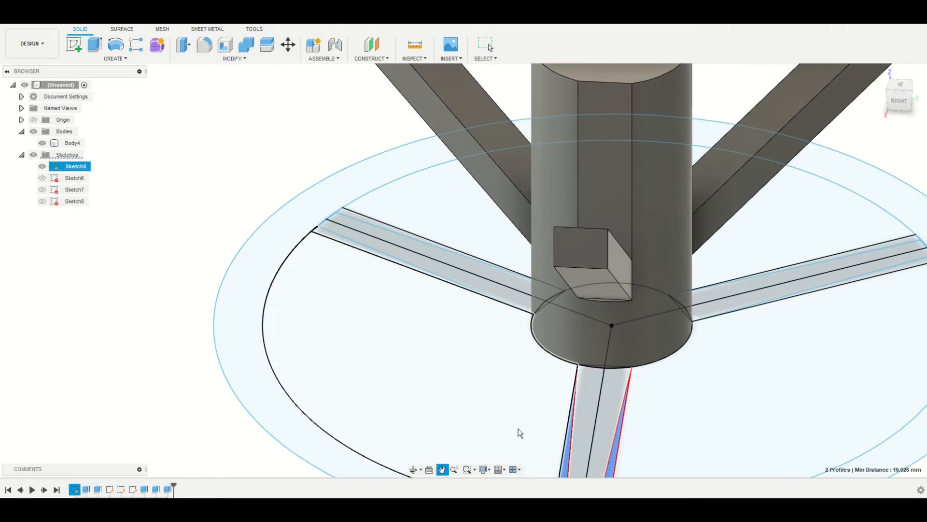
click(414, 469)
drag(574, 416, 598, 403)
drag(581, 348, 497, 381)
key(Escape)
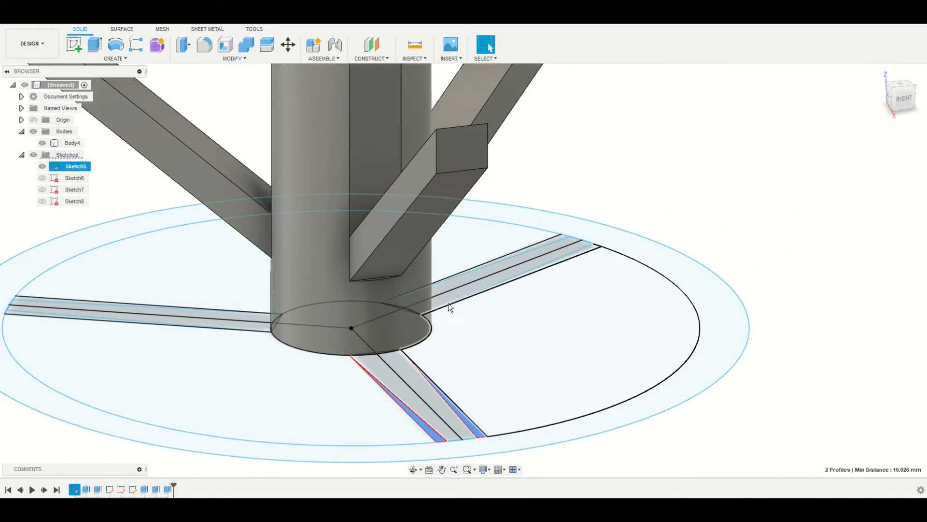
click(425, 204)
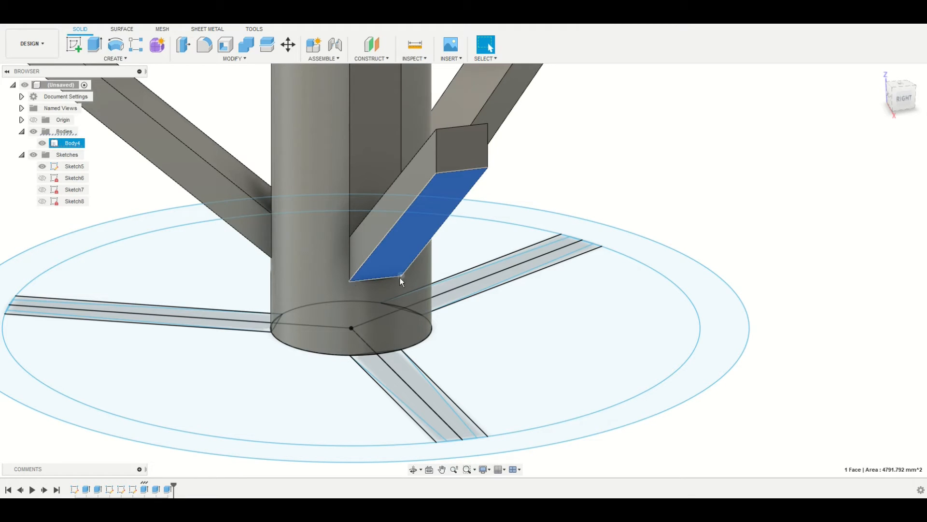
scroll(402, 295, down, 4)
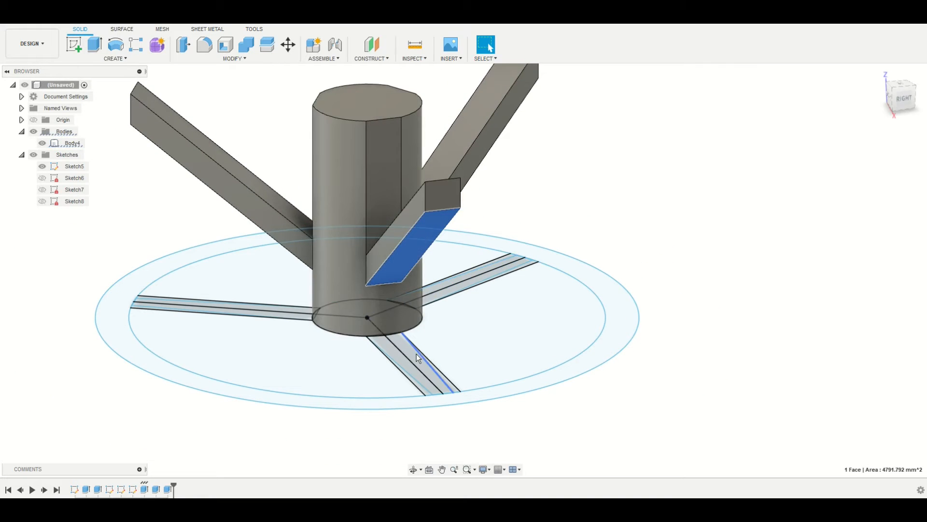
scroll(416, 354, up, 5)
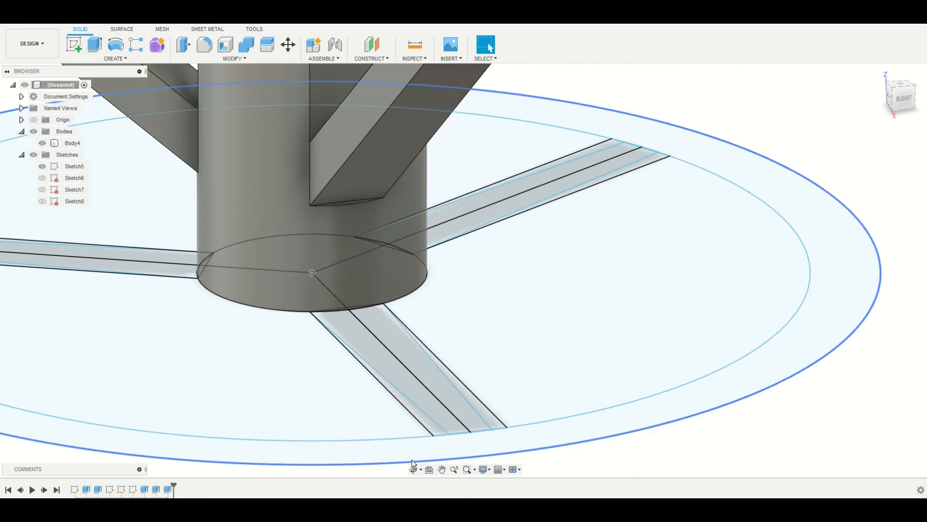
Step: Extrude-cut the six narrow tapered regions along the spoke sides in Sketch5 upward through the arms, so all three narrow outward
click(414, 469)
drag(435, 389, 412, 398)
scroll(413, 398, down, 2)
middle_drag(421, 393, 453, 372)
scroll(453, 371, up, 1)
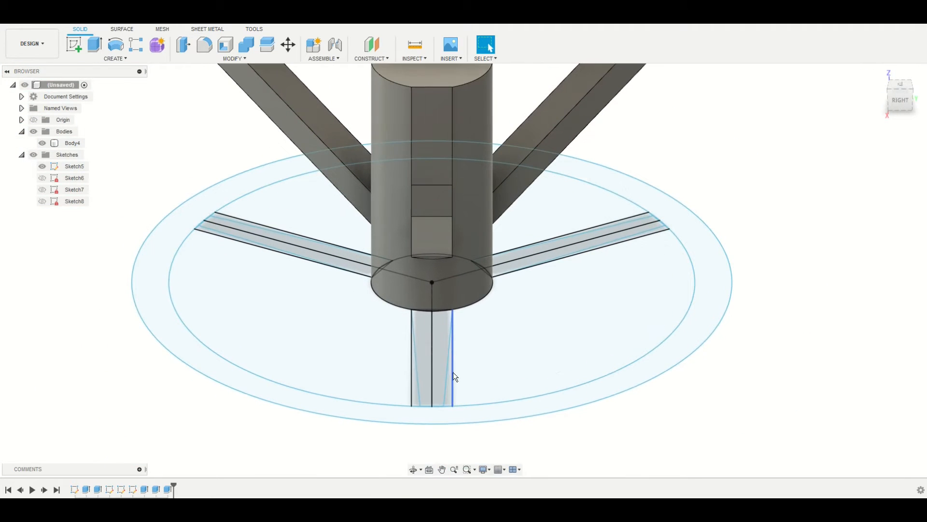
click(415, 397)
click(449, 398)
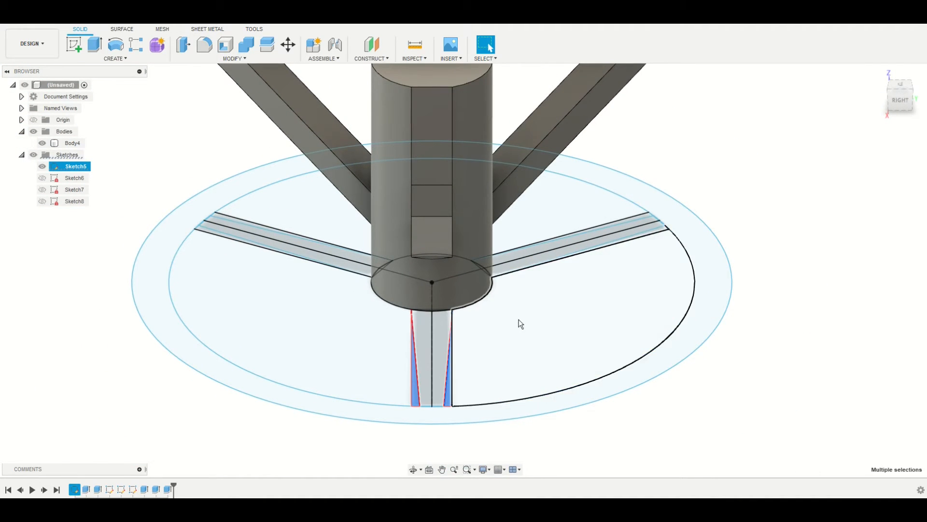
middle_drag(613, 245, 360, 372)
scroll(363, 368, up, 4)
ctrl+click(427, 292)
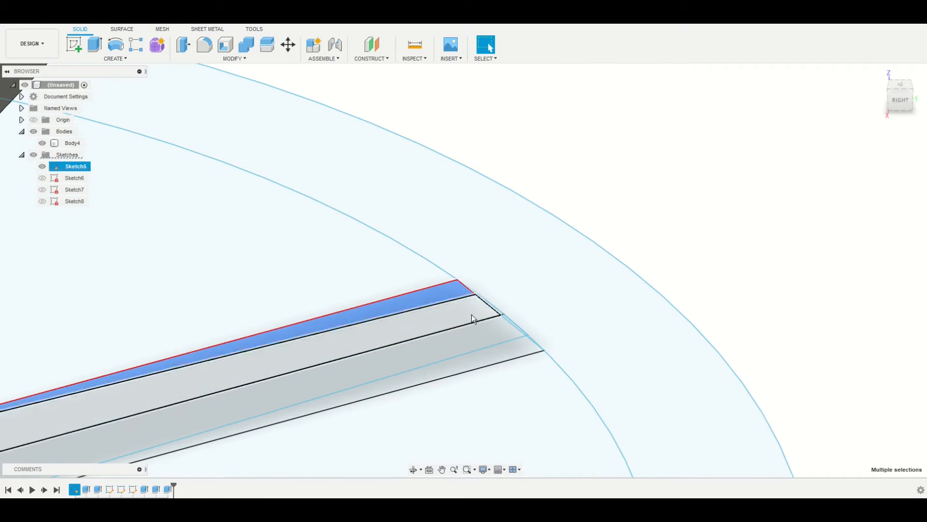
ctrl+click(516, 353)
scroll(418, 421, down, 5)
scroll(311, 405, down, 1)
middle_drag(329, 405, 804, 353)
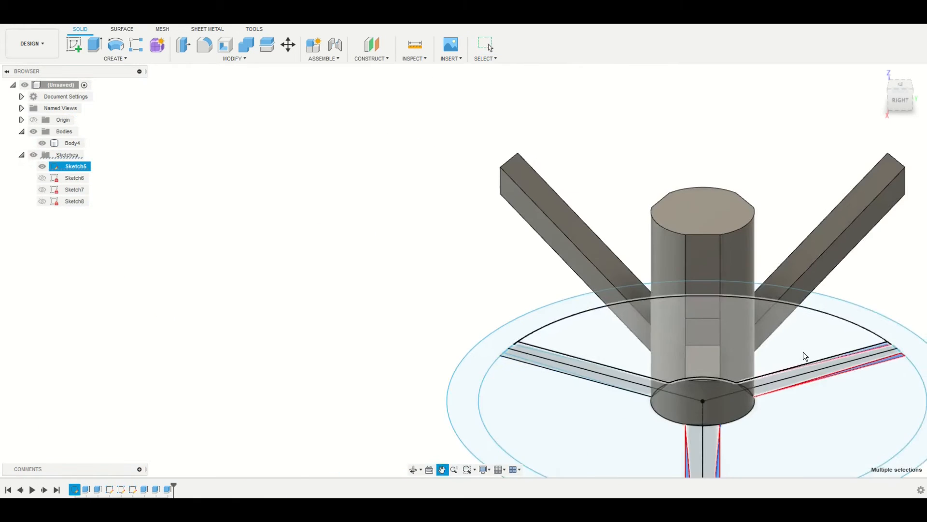
scroll(546, 362, up, 8)
ctrl+click(379, 326)
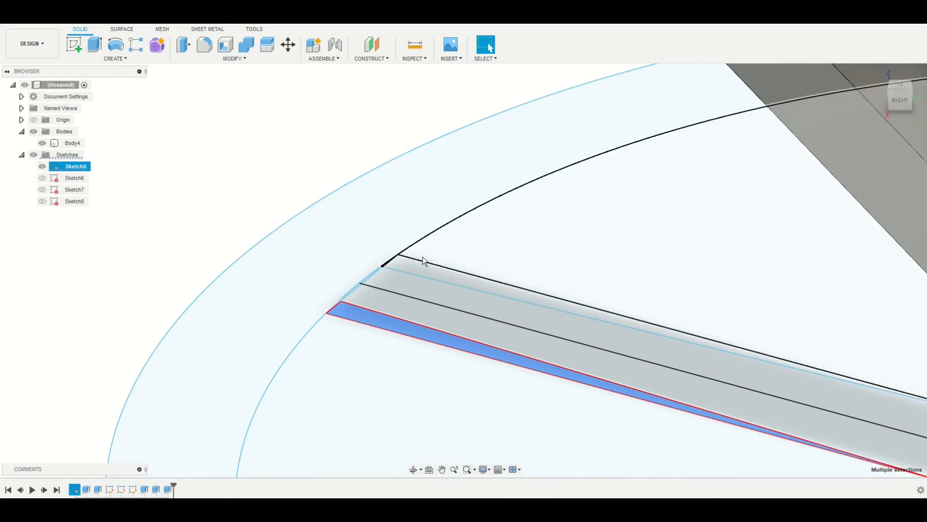
ctrl+click(426, 285)
scroll(427, 285, down, 8)
scroll(246, 138, down, 3)
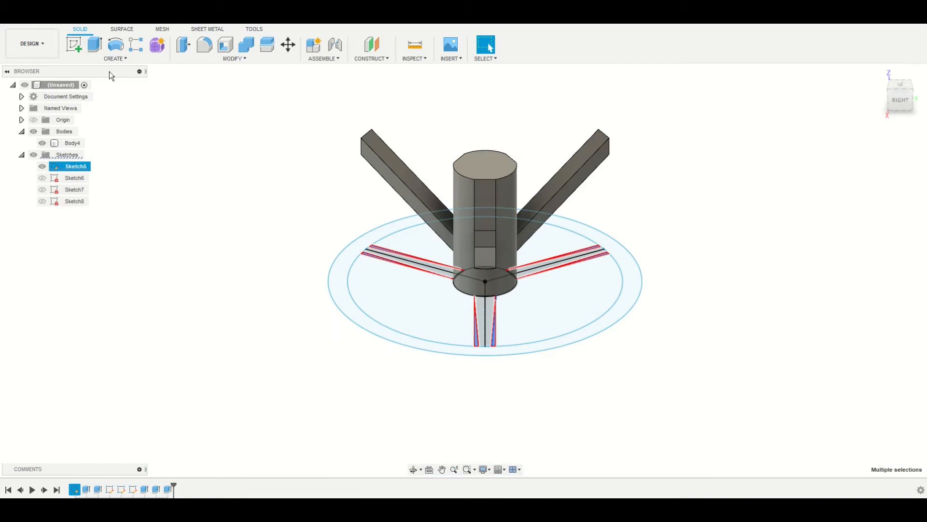
click(94, 46)
drag(416, 244, 403, 59)
key(Return)
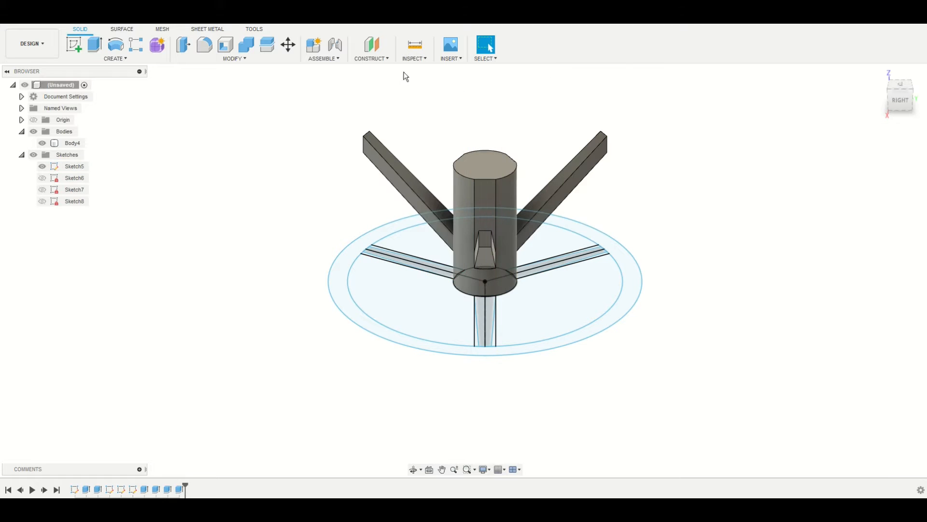
Step: Hide Sketch5 and examine the underside of an arm where it joins the hub
drag(493, 308, 630, 336)
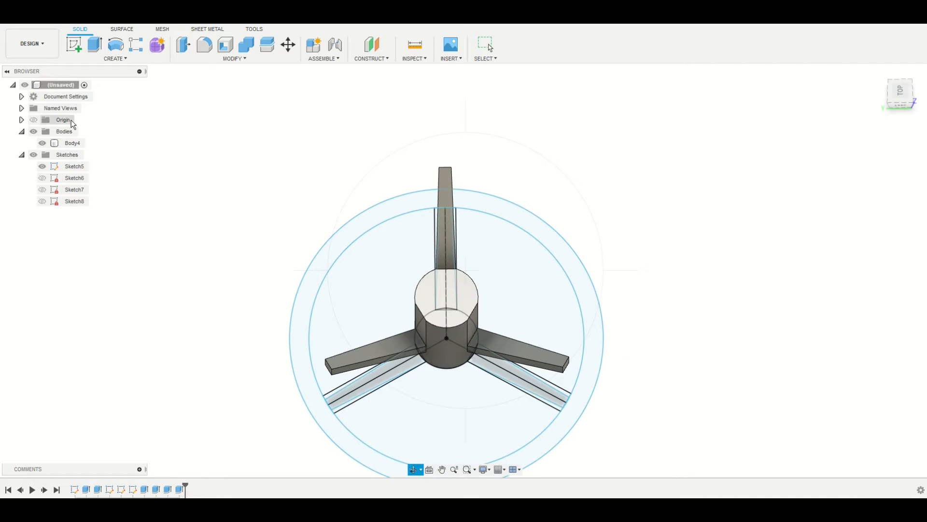
click(43, 167)
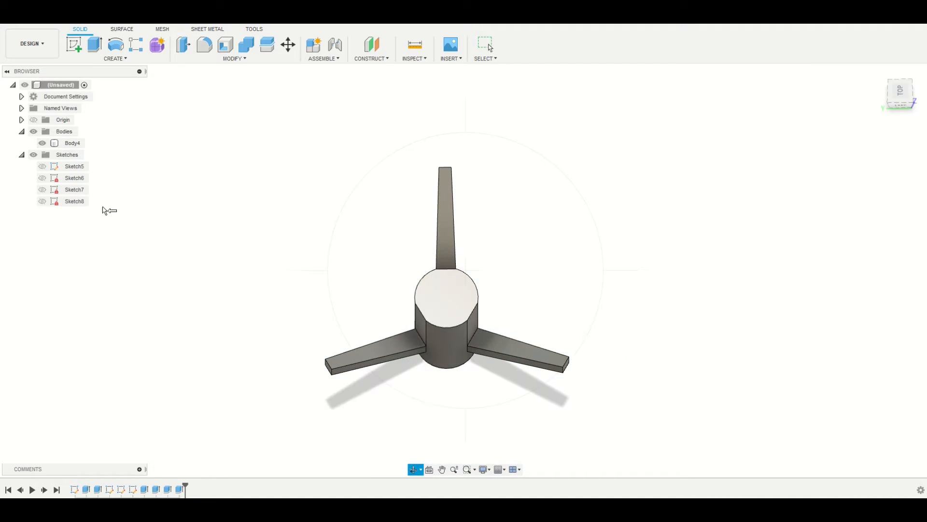
drag(418, 447, 488, 285)
scroll(495, 282, up, 5)
scroll(496, 283, up, 10)
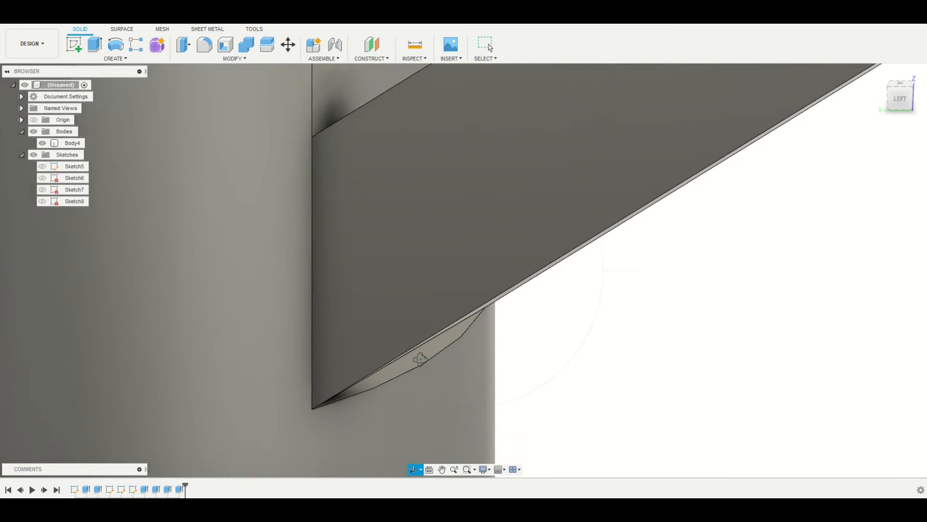
Step: Show the original wheel sketch, Sketch5, at the base of the hub
scroll(427, 353, down, 10)
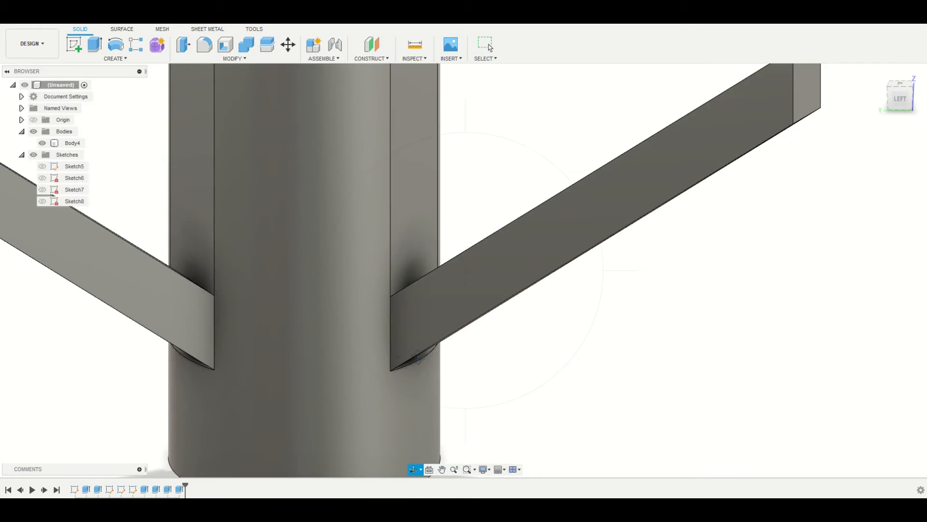
key(Escape)
click(42, 166)
middle_drag(406, 278, 325, 68)
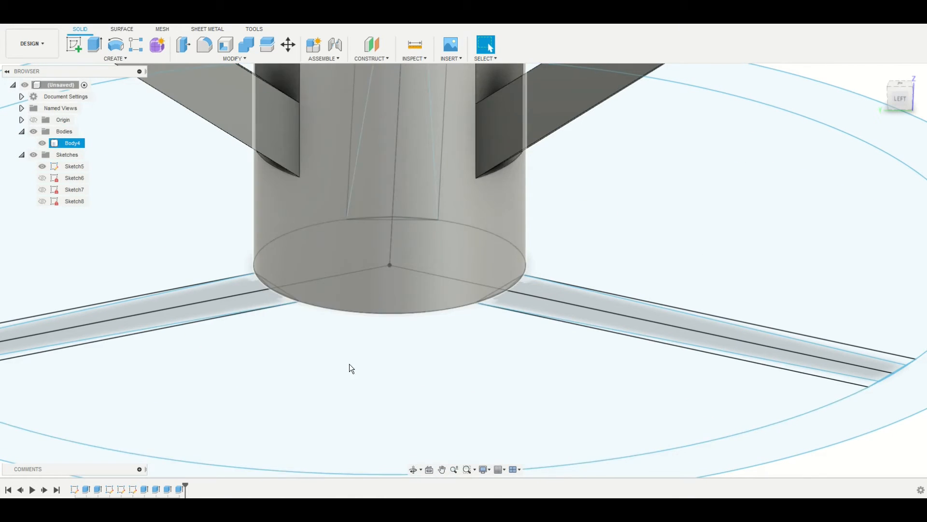
click(411, 471)
drag(421, 434, 414, 353)
key(Escape)
middle_drag(414, 316, 407, 436)
click(358, 208)
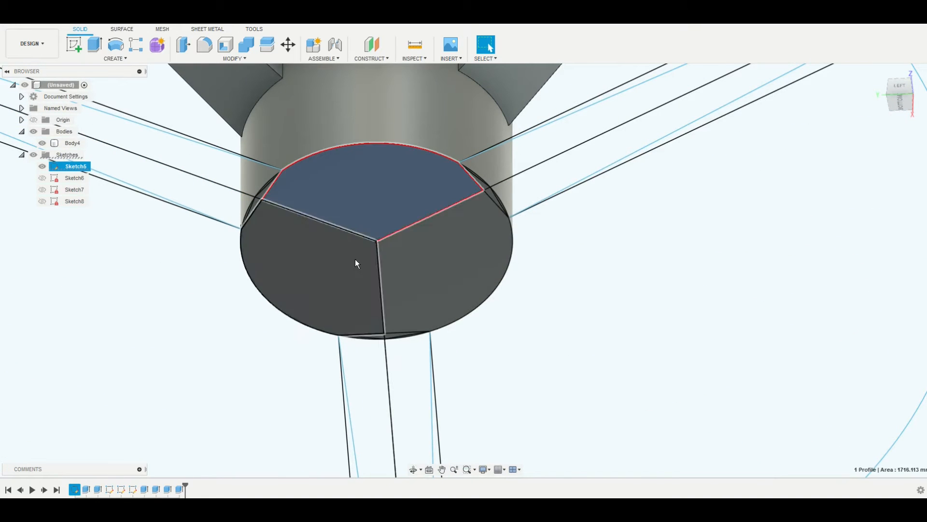
ctrl+click(356, 261)
ctrl+click(411, 258)
scroll(458, 191, up, 7)
scroll(521, 156, up, 5)
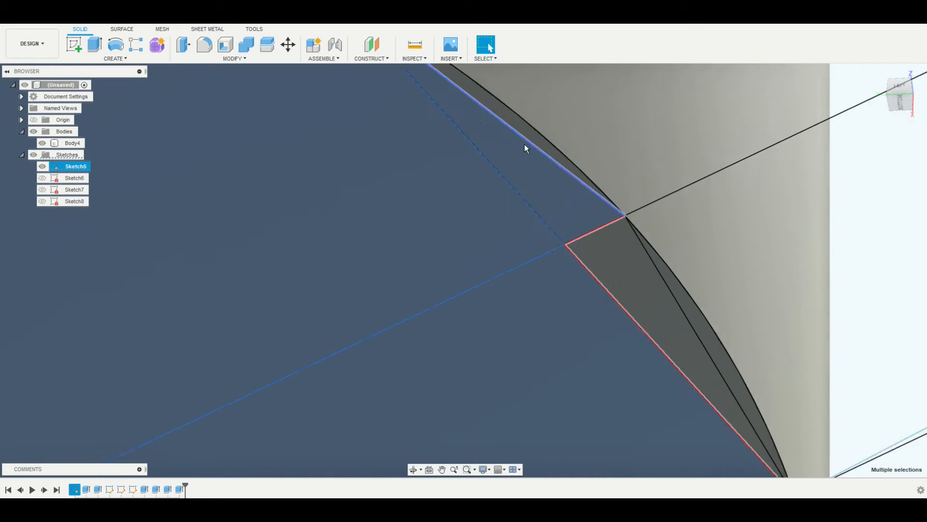
scroll(648, 304, up, 5)
ctrl+click(615, 287)
scroll(526, 313, down, 7)
middle_drag(623, 269, 879, 282)
middle_drag(352, 316, 883, 296)
scroll(523, 291, up, 5)
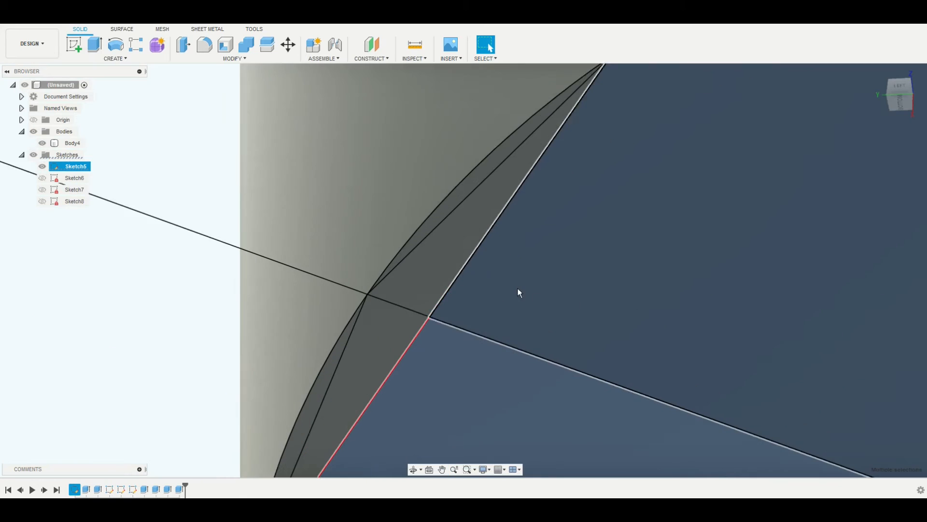
ctrl+click(437, 255)
ctrl+click(453, 180)
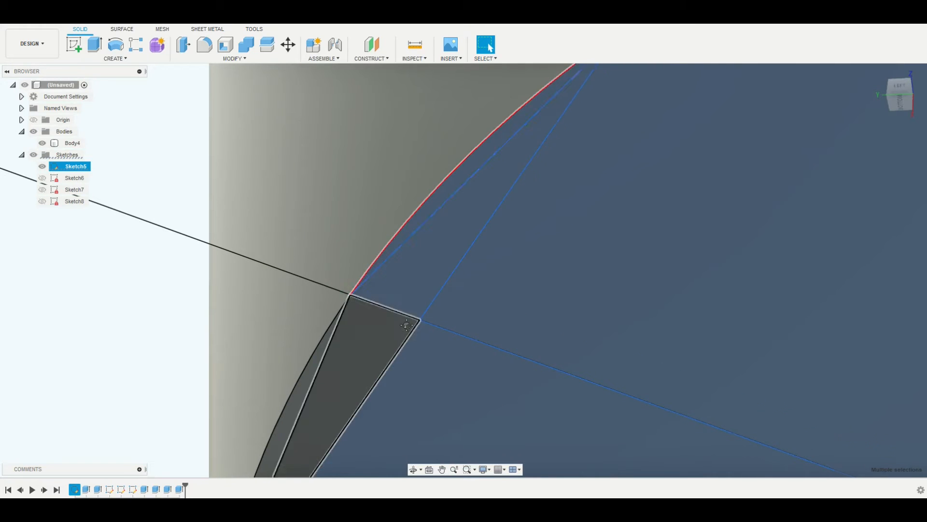
middle_drag(405, 323, 559, 102)
Step: Select two of the large hub sectors in Sketch5 and the four small regions between them where the first spoke meets the hub
click(471, 195)
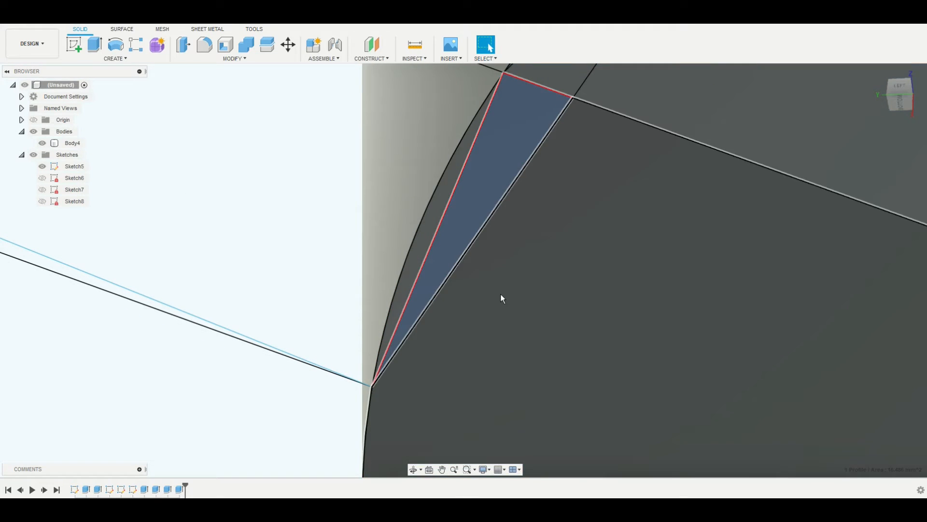
scroll(656, 343, up, 3)
scroll(656, 343, down, 4)
ctrl+click(666, 284)
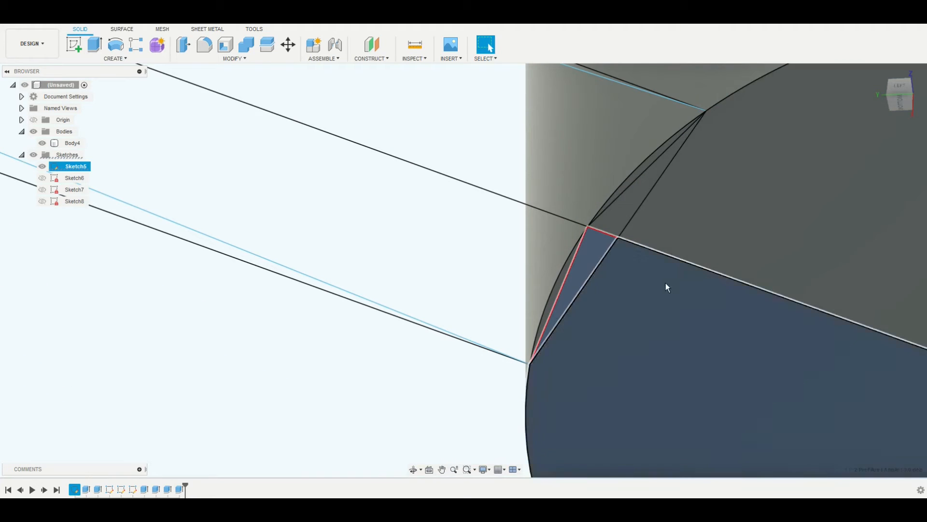
ctrl+click(664, 233)
ctrl+click(613, 215)
scroll(640, 169, up, 5)
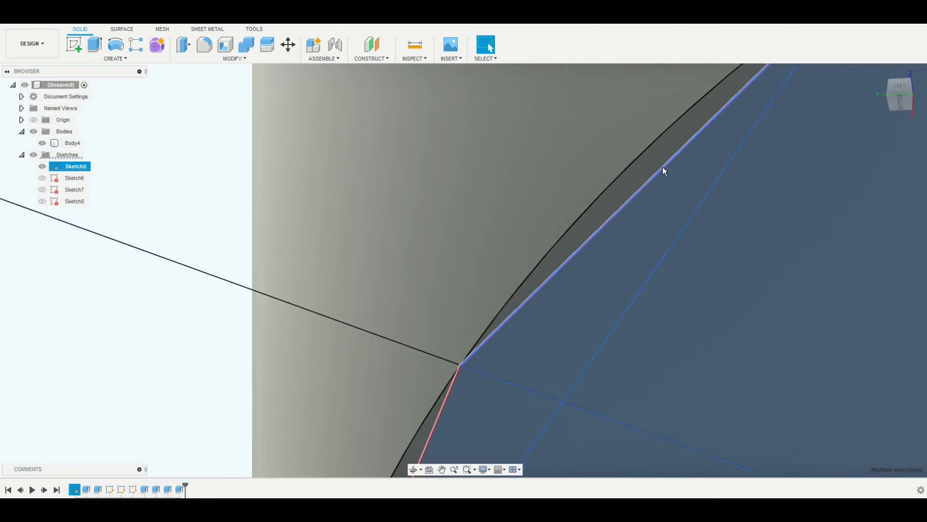
ctrl+click(651, 161)
middle_drag(571, 348, 686, 72)
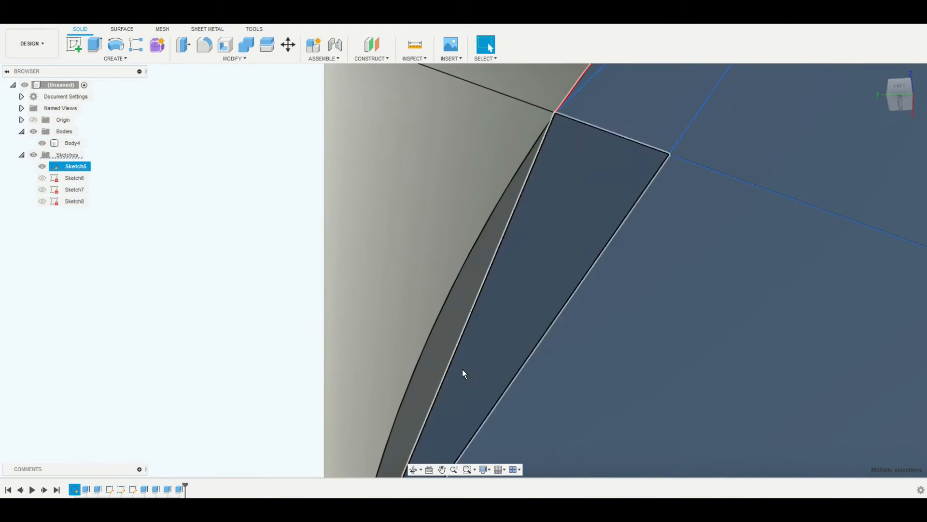
ctrl+click(444, 346)
scroll(579, 343, down, 5)
scroll(581, 351, down, 1)
middle_drag(679, 326, 244, 268)
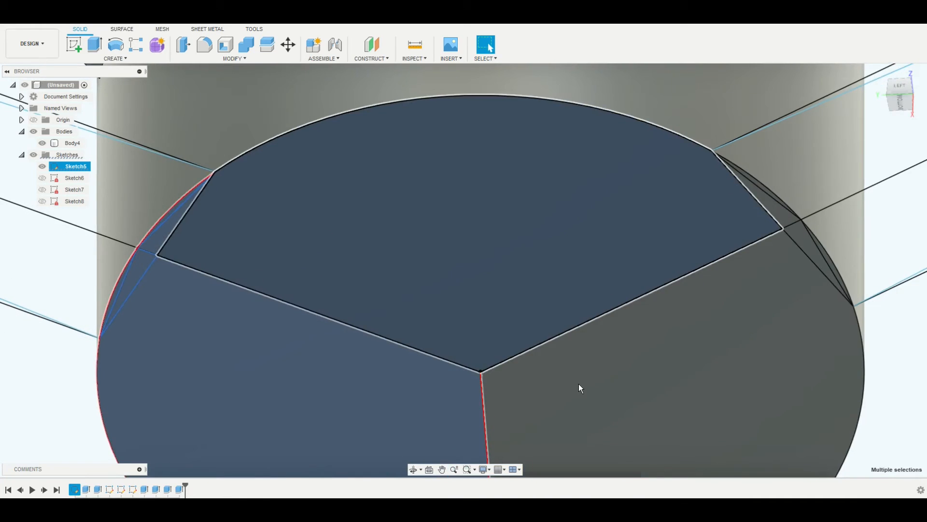
Step: Add the remaining large hub sector and the four small regions at the second spoke's root to the selection
middle_drag(654, 407, 457, 267)
ctrl+click(457, 268)
scroll(584, 224, down, 3)
scroll(474, 183, up, 6)
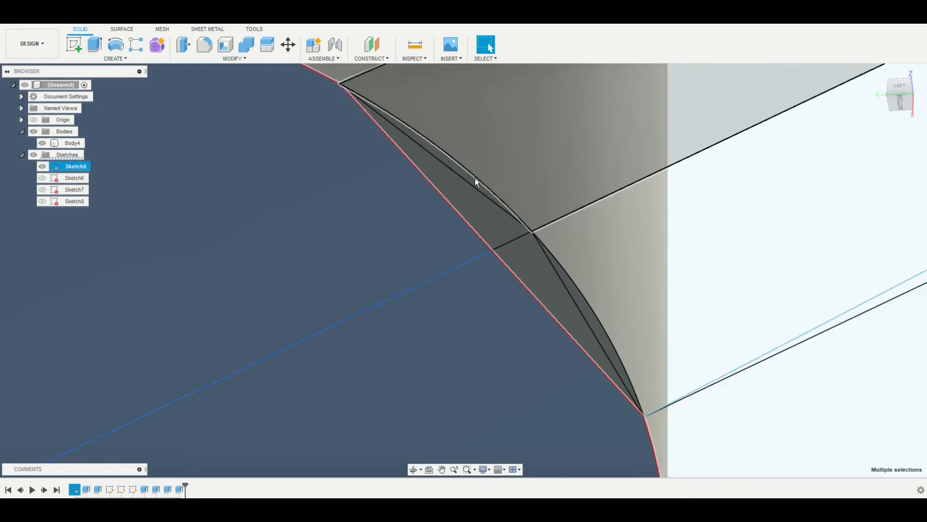
ctrl+click(432, 132)
ctrl+click(574, 307)
middle_drag(665, 431, 276, 203)
scroll(317, 139, up, 3)
ctrl+click(317, 138)
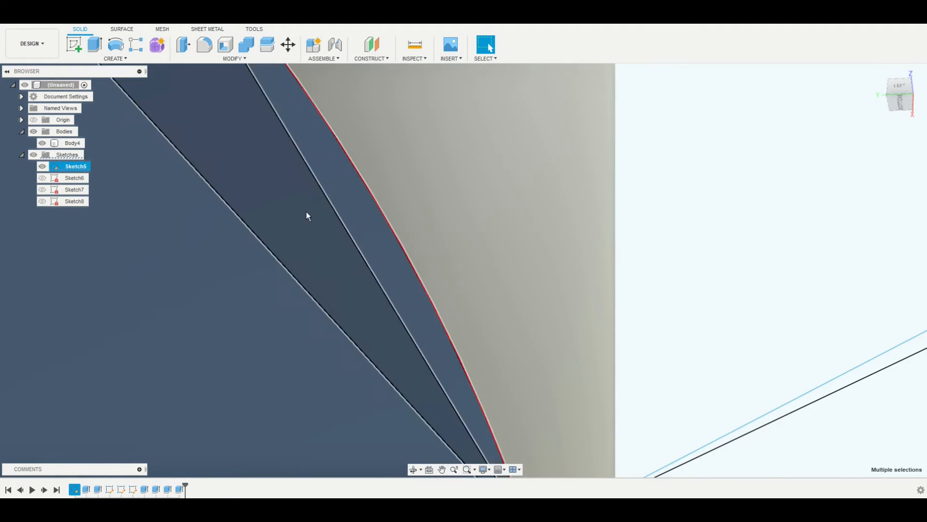
Step: Add the four small regions where the third spoke meets the hub circle, completing the selection of the full hub disc
scroll(307, 218, down, 6)
middle_drag(338, 261, 566, 89)
middle_drag(284, 410, 513, 117)
middle_drag(377, 317, 556, 110)
scroll(435, 161, up, 5)
ctrl+click(436, 148)
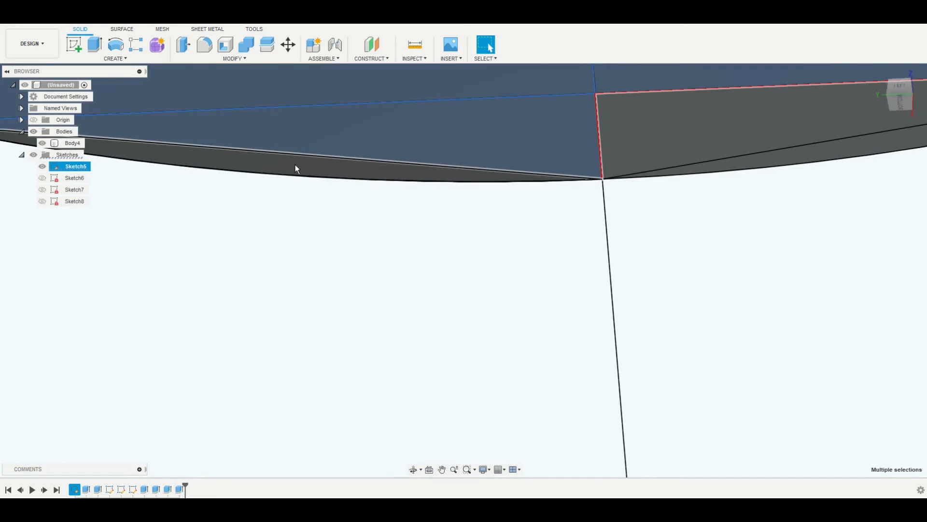
ctrl+click(695, 145)
middle_drag(612, 256, 337, 352)
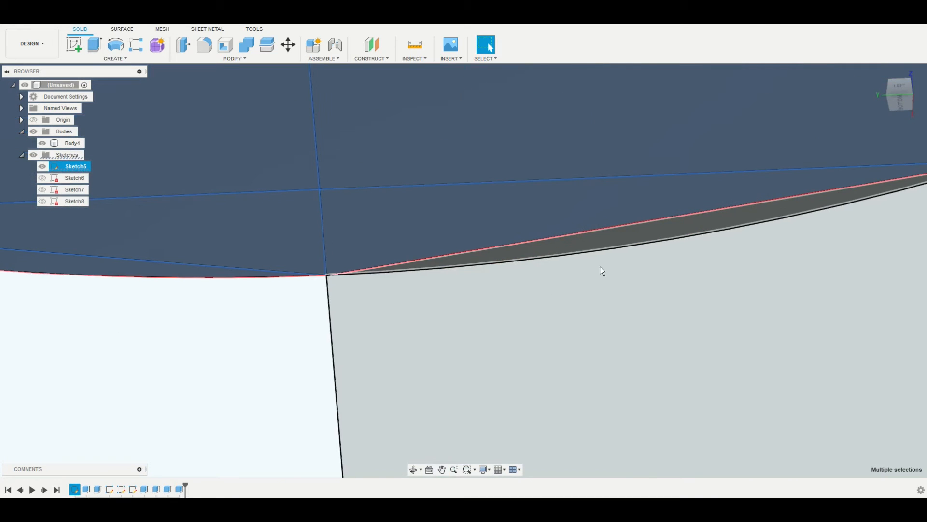
ctrl+click(600, 239)
Step: Extrude-cut the selected hub disc upward through the entire hub so that only the three slanted arms remain
scroll(565, 309, down, 8)
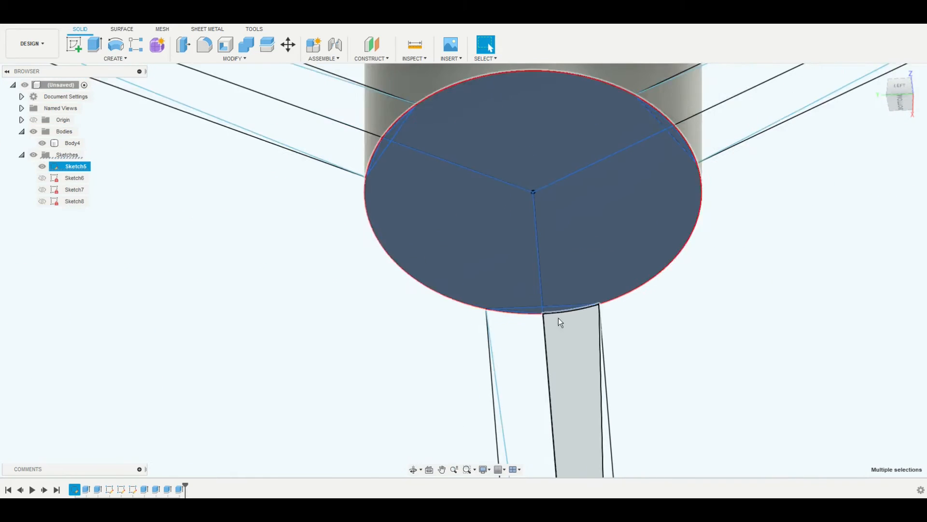
shift+middle_drag(526, 230, 512, 314)
scroll(511, 314, down, 6)
key(Escape)
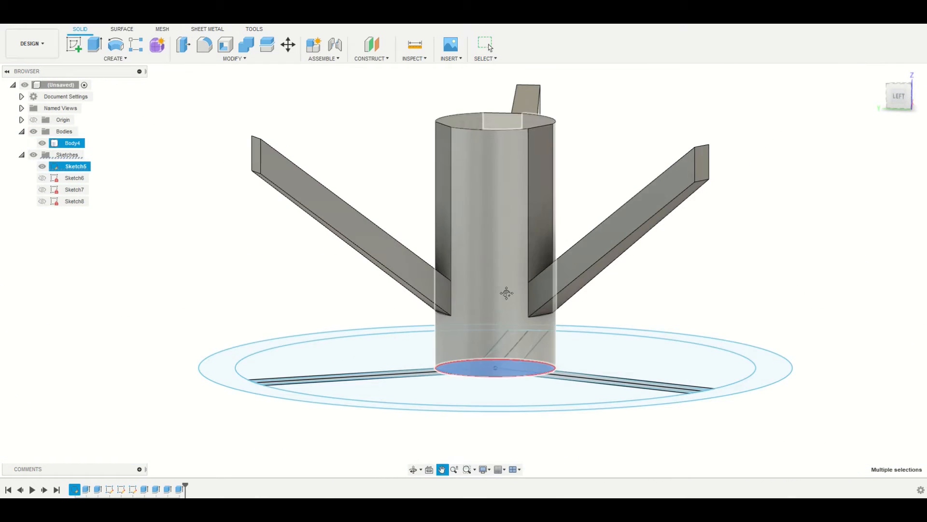
click(95, 53)
drag(502, 397, 491, 119)
key(Return)
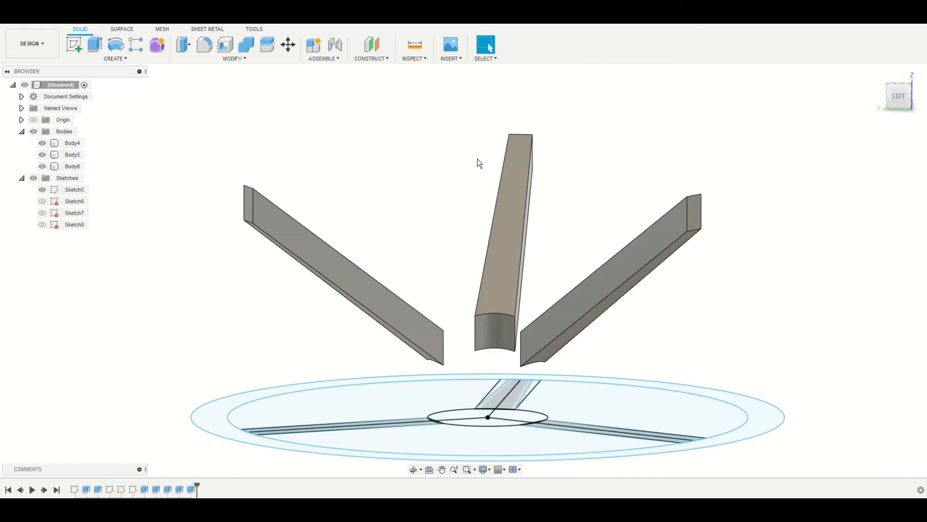
scroll(458, 366, up, 4)
click(414, 469)
drag(449, 419, 455, 343)
key(Escape)
click(483, 186)
ctrl+click(490, 237)
ctrl+click(551, 247)
scroll(649, 190, up, 7)
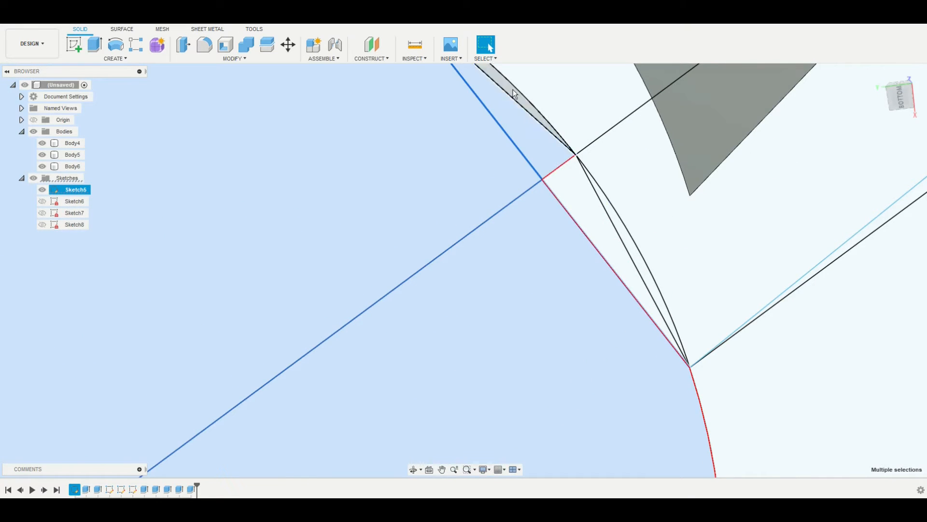
scroll(514, 109, up, 3)
ctrl+click(656, 291)
ctrl+click(702, 332)
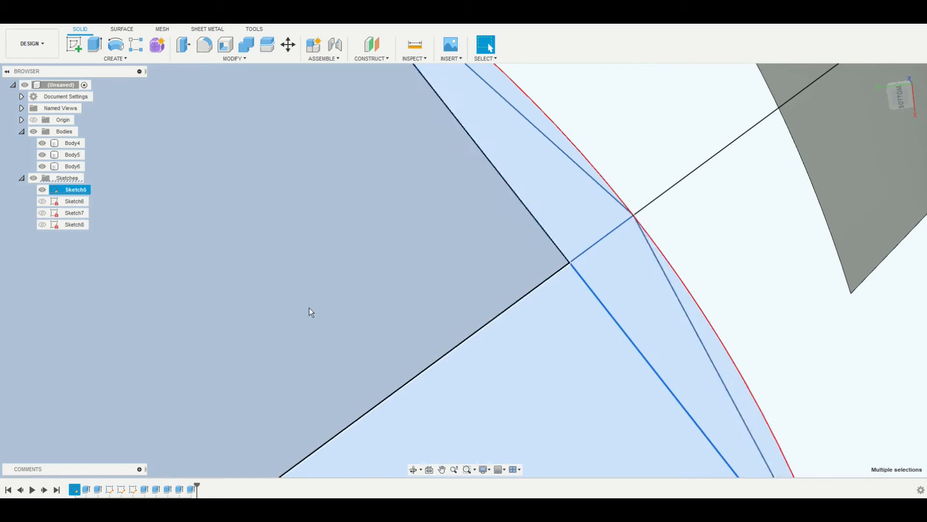
scroll(292, 312, down, 5)
middle_drag(112, 304, 795, 252)
scroll(463, 287, up, 5)
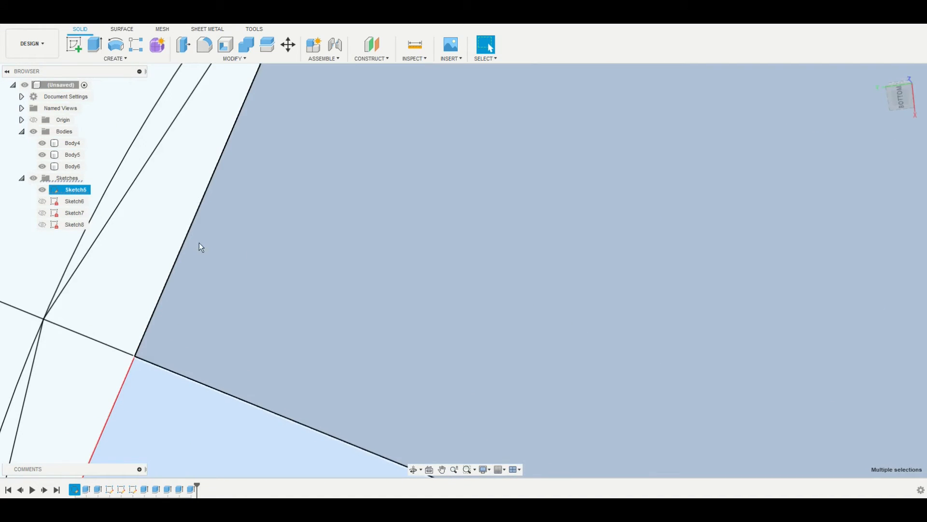
ctrl+click(199, 246)
key(Escape)
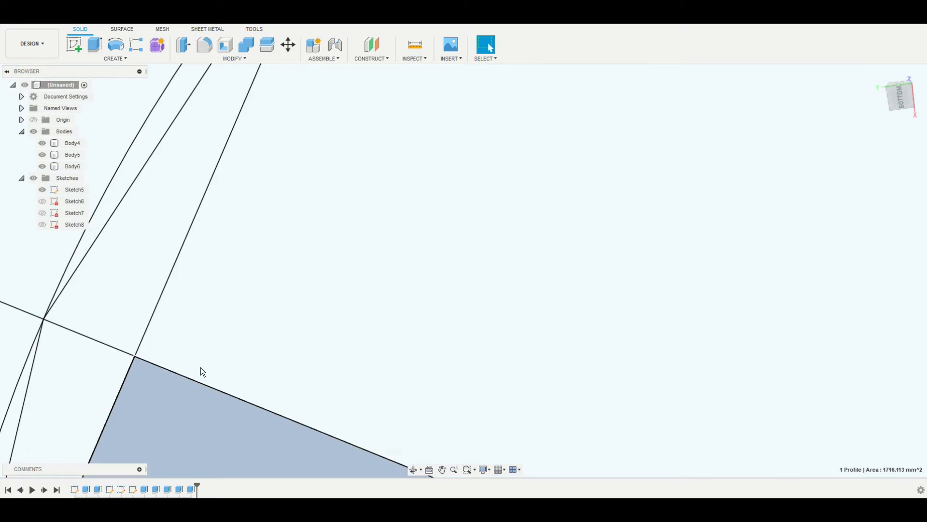
drag(203, 371, 89, 286)
key(Escape)
Step: Select the three large hub sectors of Sketch5 again, with the four small regions at the first spoke's root
click(95, 228)
click(62, 404)
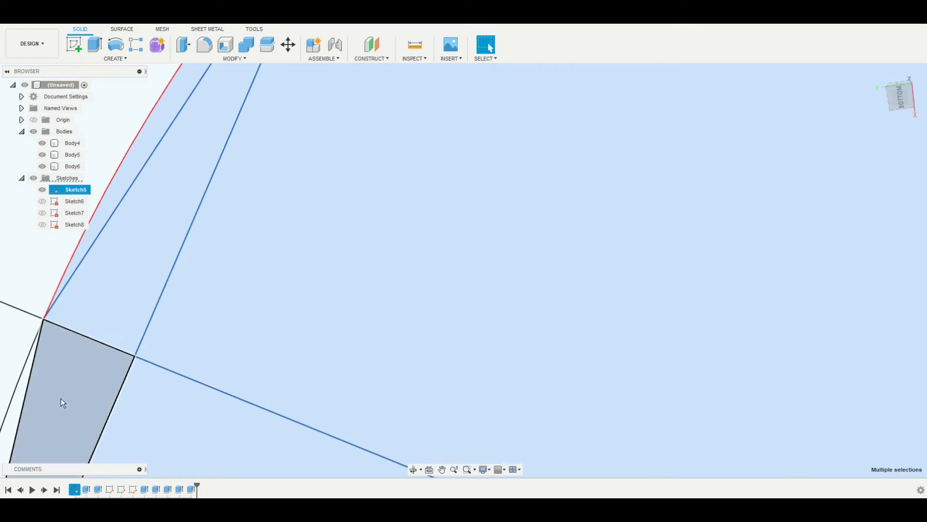
scroll(300, 328, up, 4)
scroll(579, 331, down, 5)
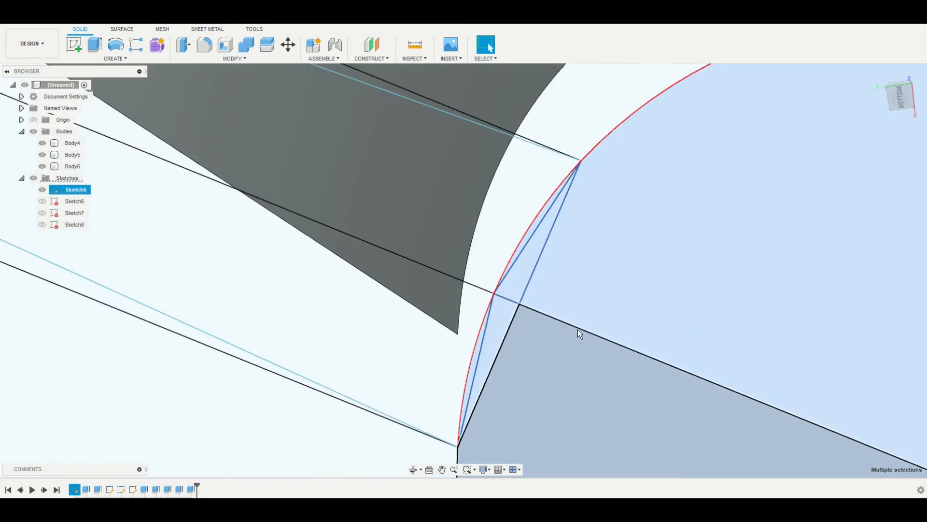
scroll(315, 202, down, 2)
scroll(509, 118, up, 5)
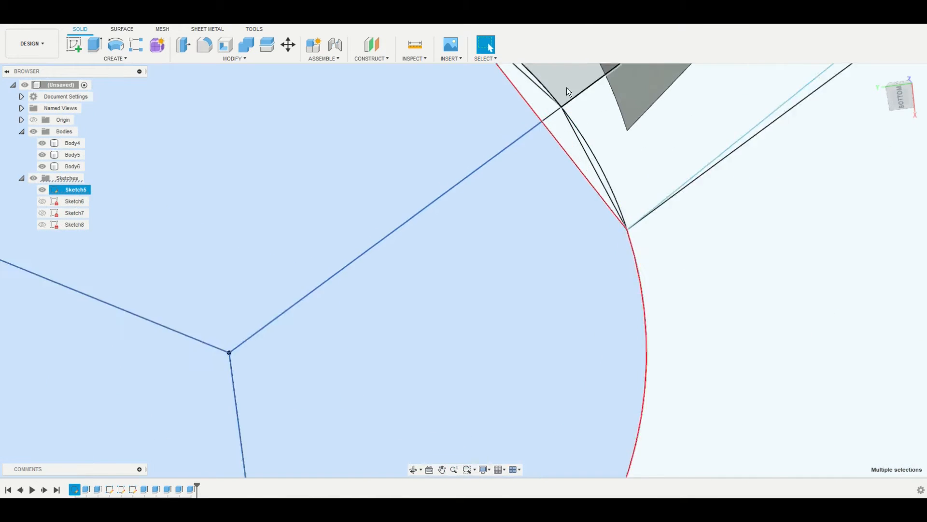
Step: Add the four small regions where the second spoke meets the hub circle to the selection
middle_drag(520, 116, 530, 300)
middle_drag(482, 180, 299, 68)
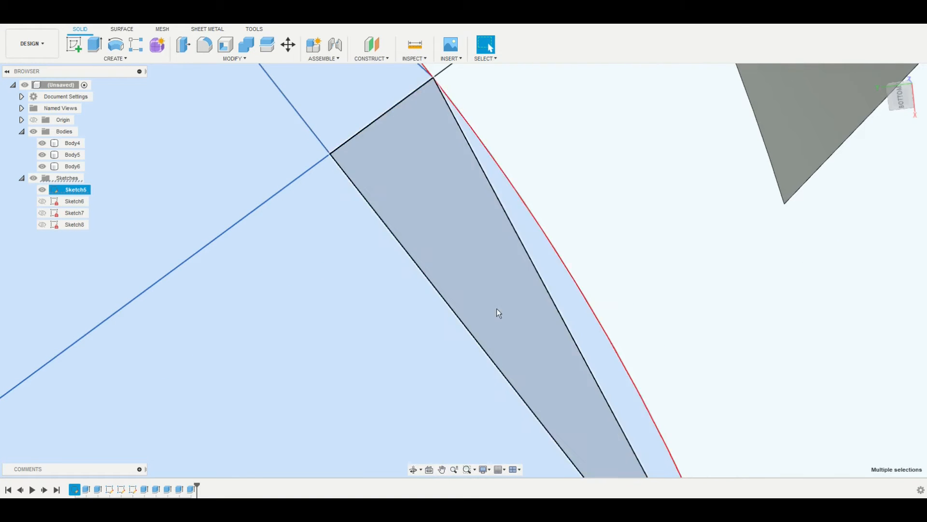
scroll(496, 312, down, 5)
scroll(399, 364, up, 8)
scroll(383, 250, down, 5)
scroll(383, 250, up, 1)
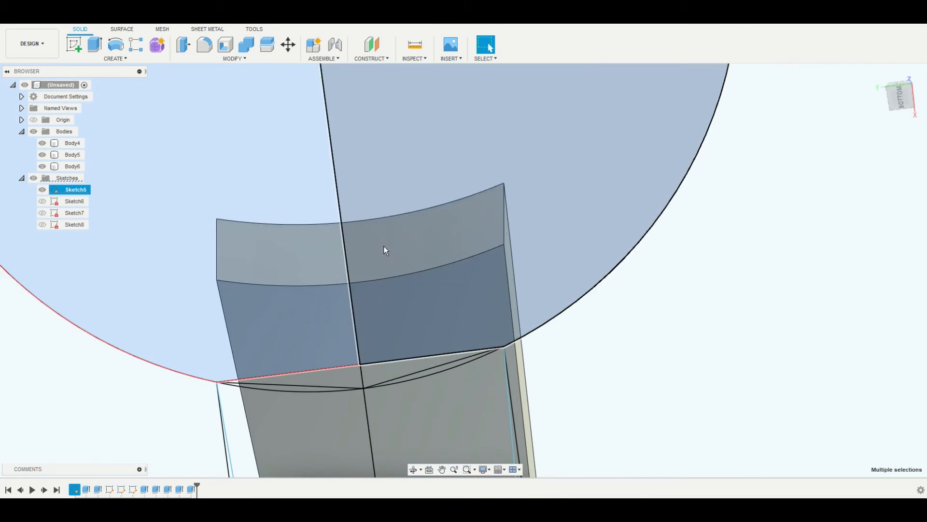
Step: Add the four small regions at the third spoke's root so the selection covers the whole hub circle
scroll(318, 380, up, 5)
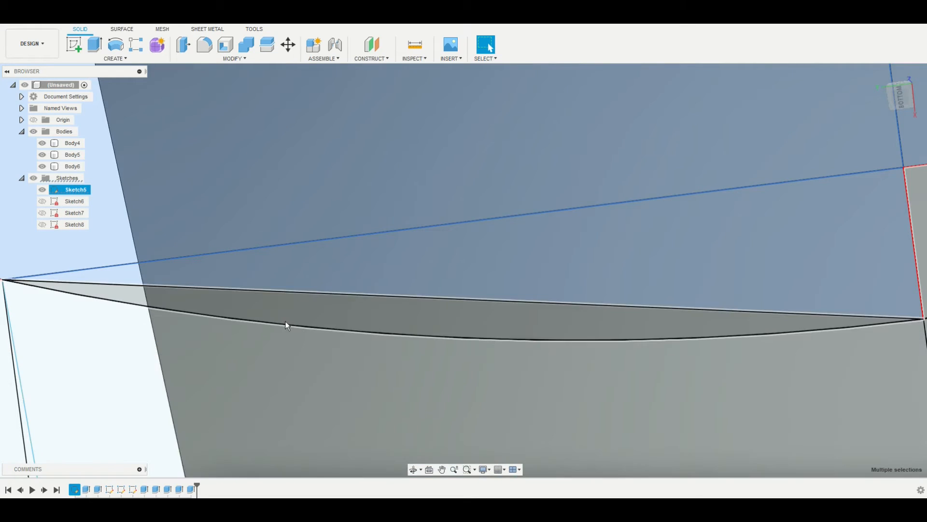
scroll(602, 315, down, 2)
middle_drag(633, 333, 322, 384)
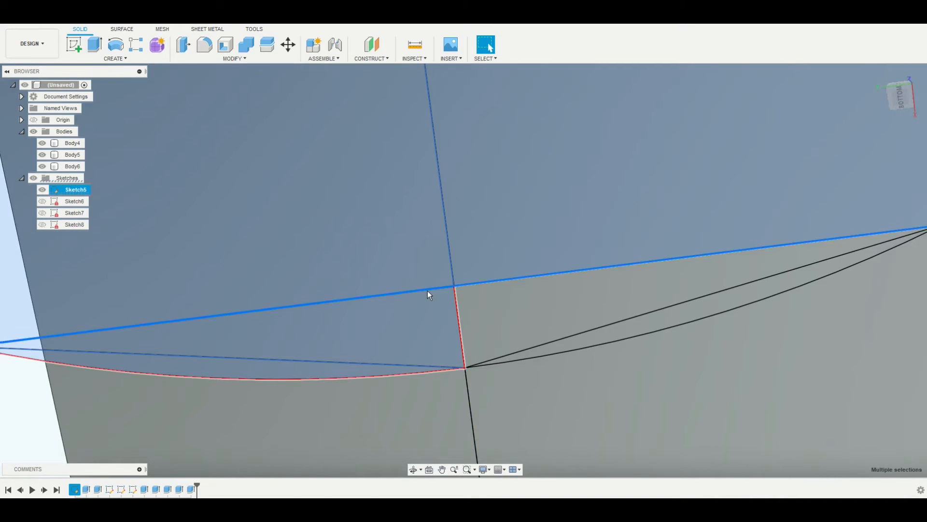
scroll(710, 309, down, 6)
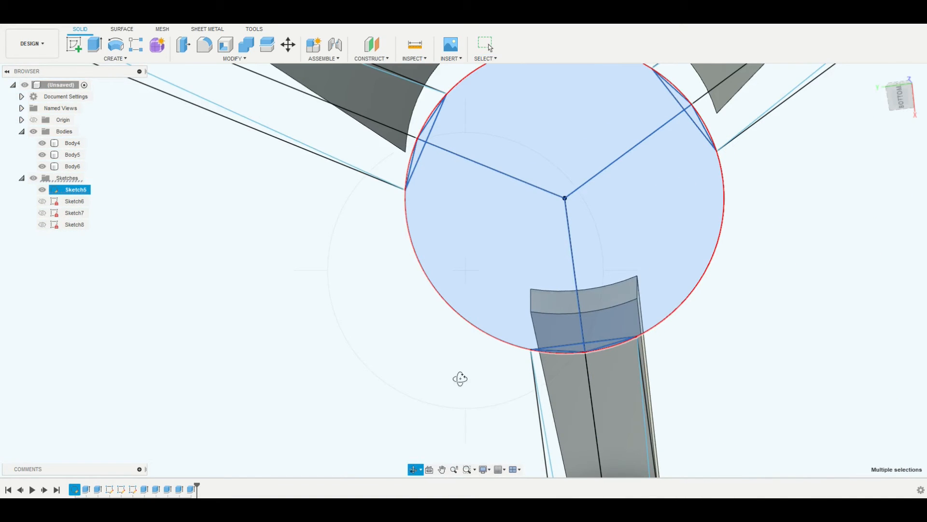
Step: Extrude the 15 selected hub profiles 80 mm upward with the Join operation, uniting the three arms with a new shorter hub
drag(460, 379, 515, 361)
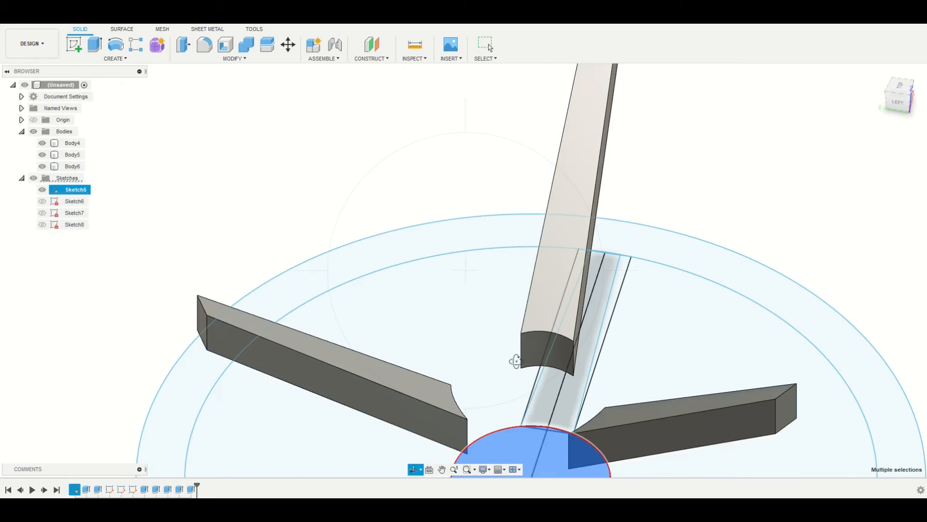
key(Escape)
middle_drag(515, 362, 517, 263)
click(96, 45)
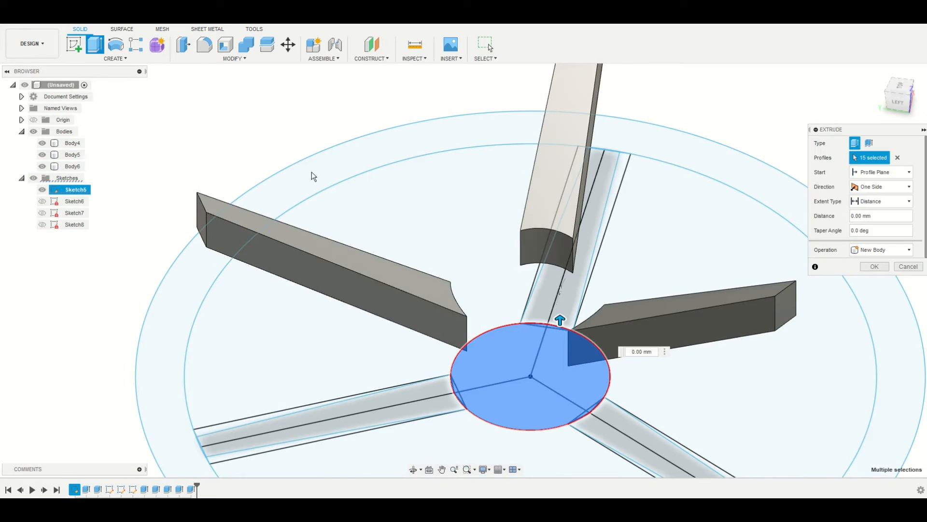
drag(555, 316, 546, 205)
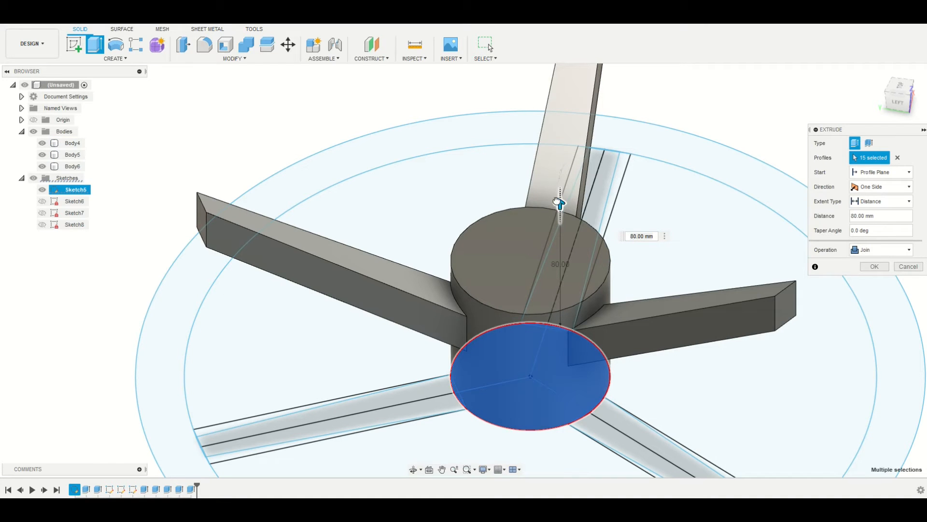
mouse_move(557, 202)
mouse_down()
mouse_move(558, 190)
mouse_move(557, 205)
mouse_up()
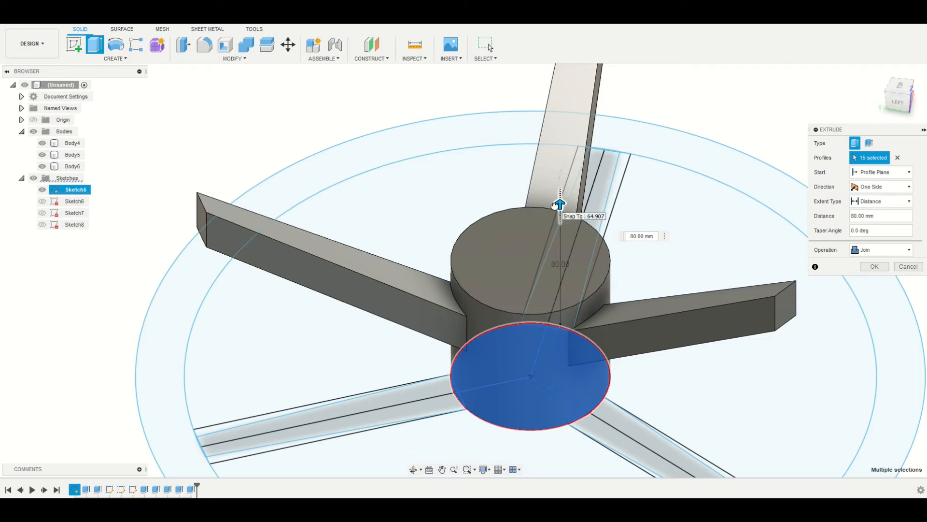
click(873, 266)
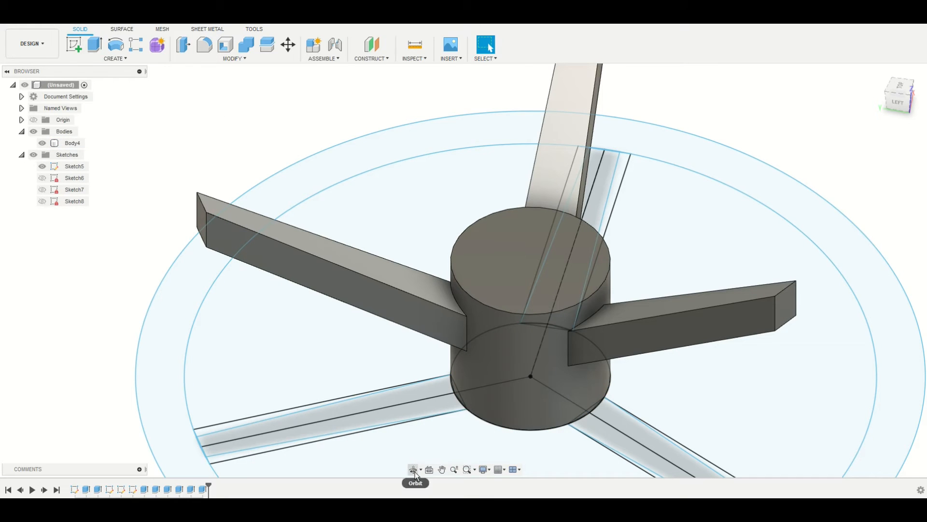
Step: Hide Sketch5 and examine up close how the arms join the new hub
click(42, 166)
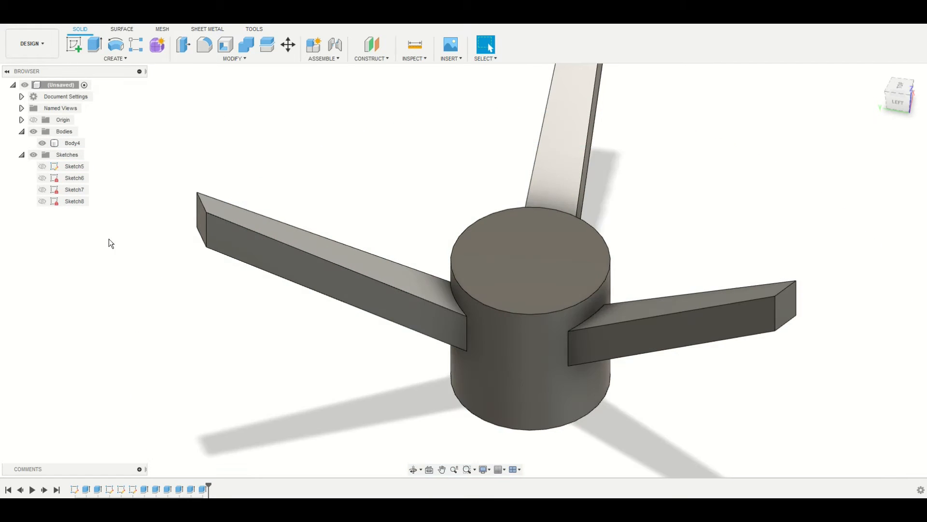
click(413, 469)
drag(493, 386, 436, 269)
scroll(437, 269, up, 10)
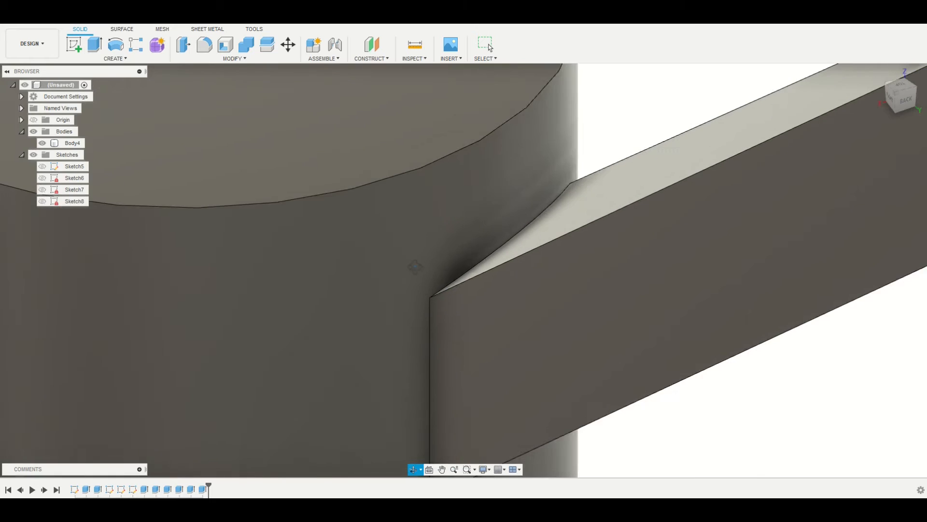
scroll(451, 282, down, 10)
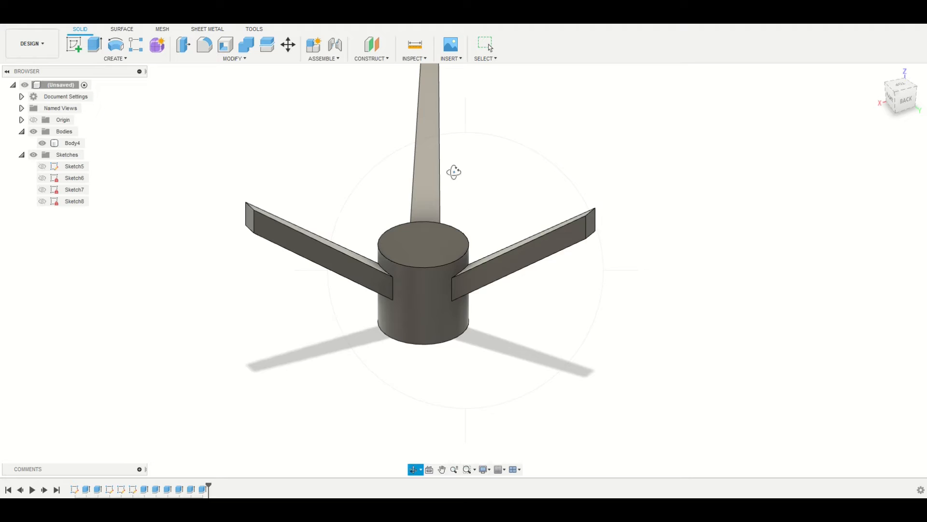
middle_drag(454, 172, 508, 243)
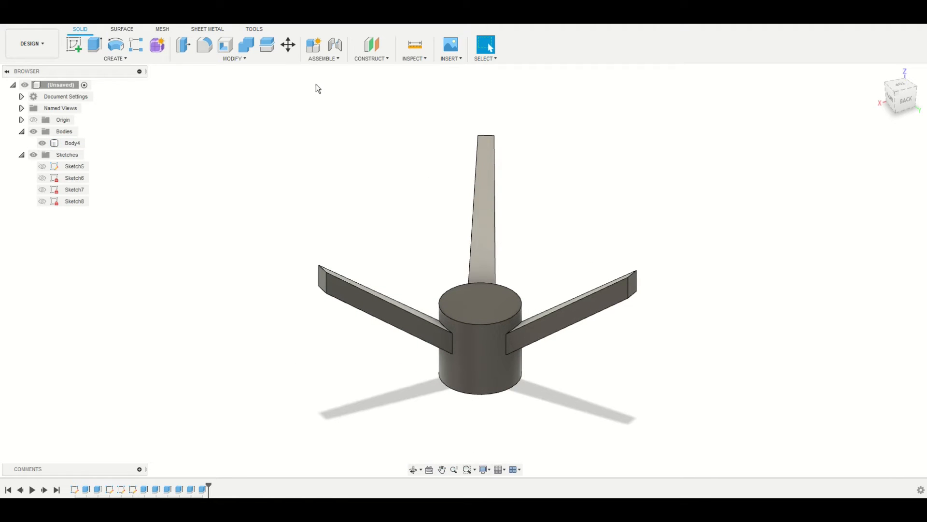
Step: Run the HelicalGear add-in from Scripts and Add-Ins and close the dialog
click(255, 29)
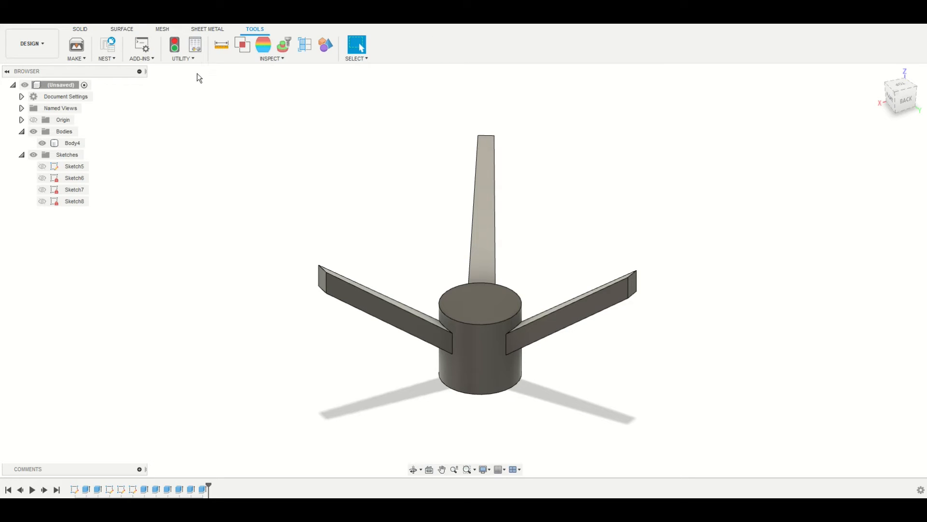
mouse_move(86, 62)
mouse_move(139, 63)
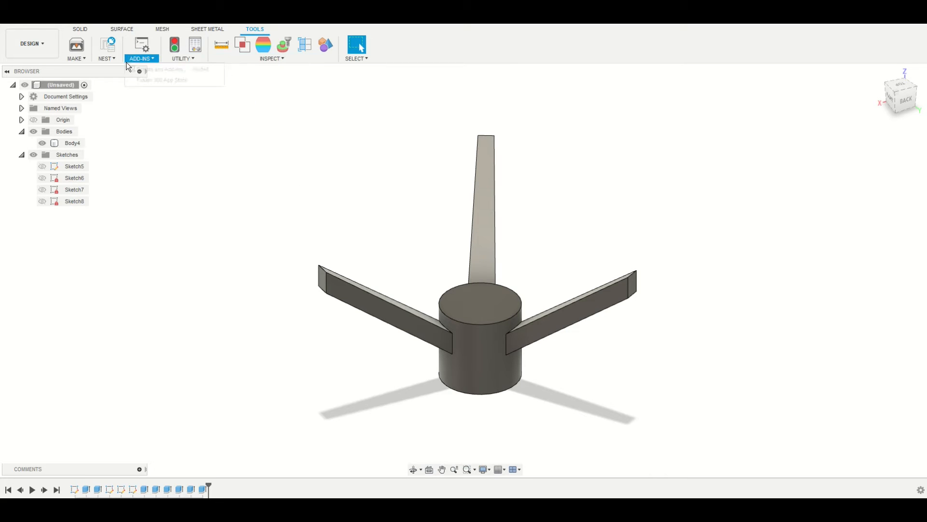
click(151, 69)
scroll(544, 249, down, 5)
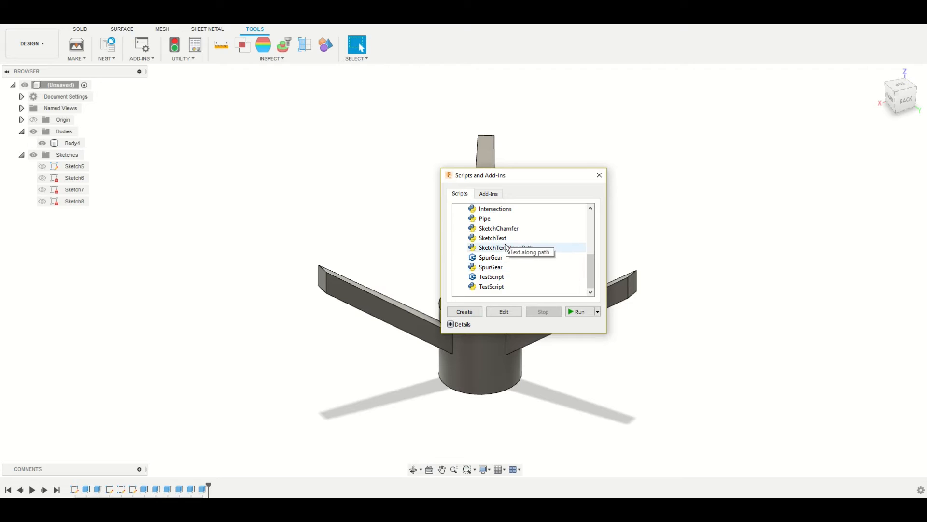
click(497, 194)
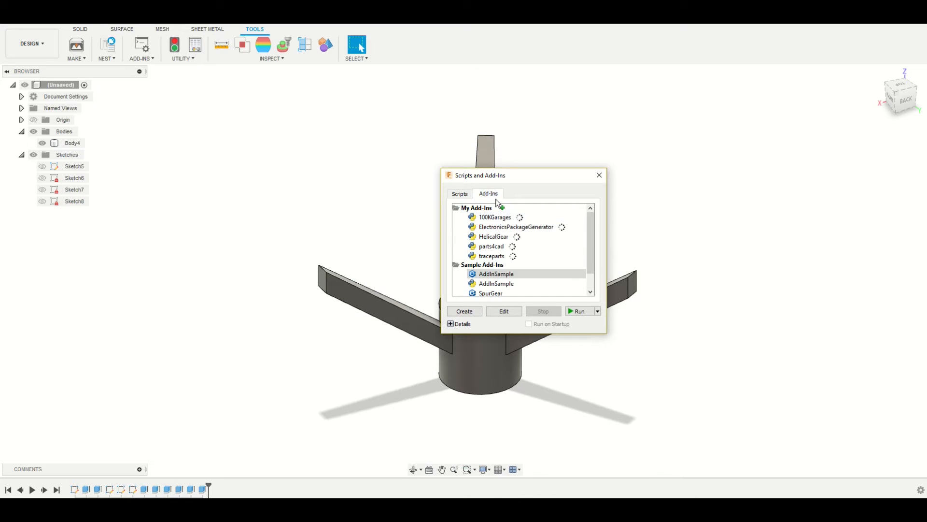
click(497, 237)
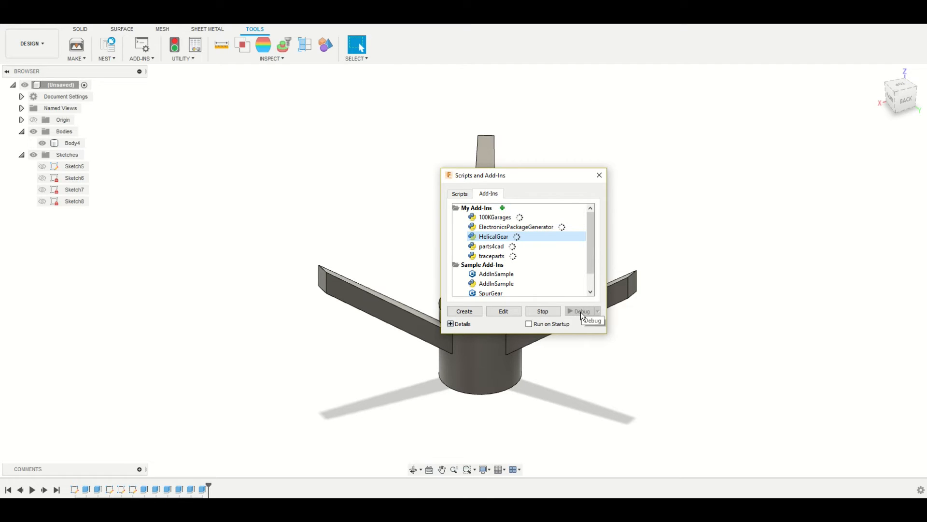
click(599, 175)
Step: Create a right-handed helical gear with 72 teeth, 2.5 mm module, 30° helix angle, 20° pressure angle and 20 mm thickness
click(81, 29)
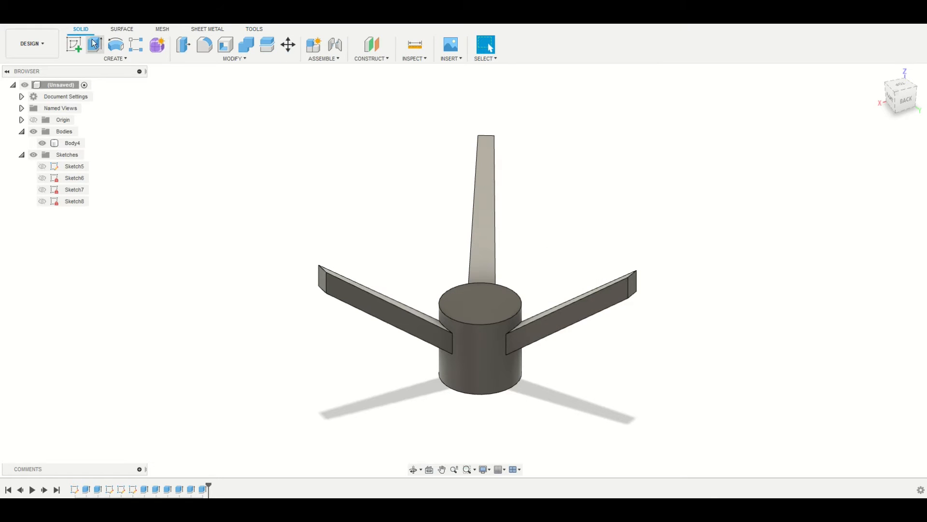
click(115, 59)
click(88, 350)
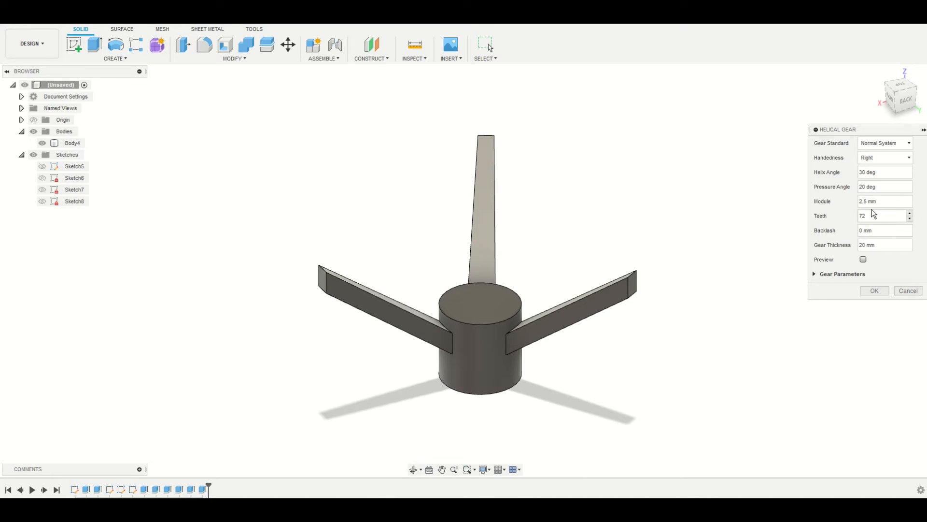
drag(837, 128, 806, 130)
double_click(830, 221)
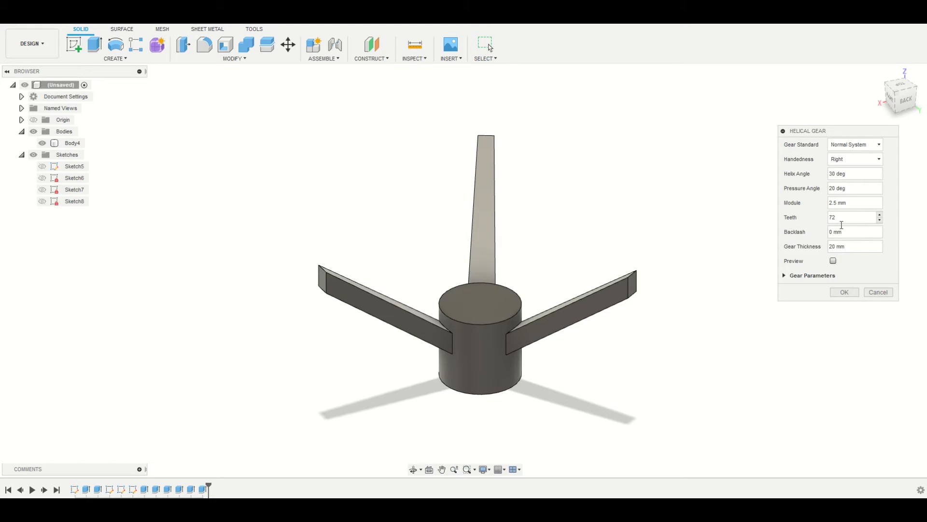
drag(839, 202, 828, 206)
click(844, 293)
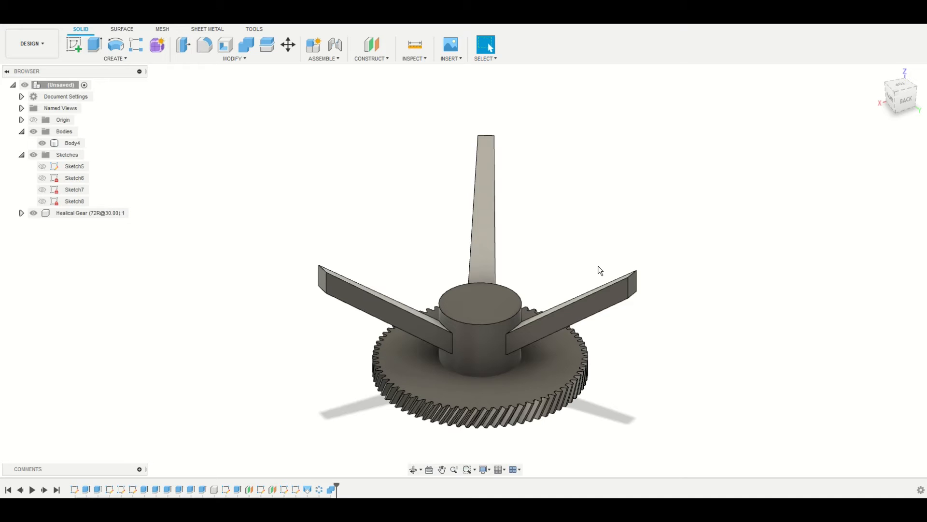
Step: Examine the gear from above and select gear, arm and hub faces in turn to check which body each belongs to
click(414, 469)
drag(483, 415, 444, 410)
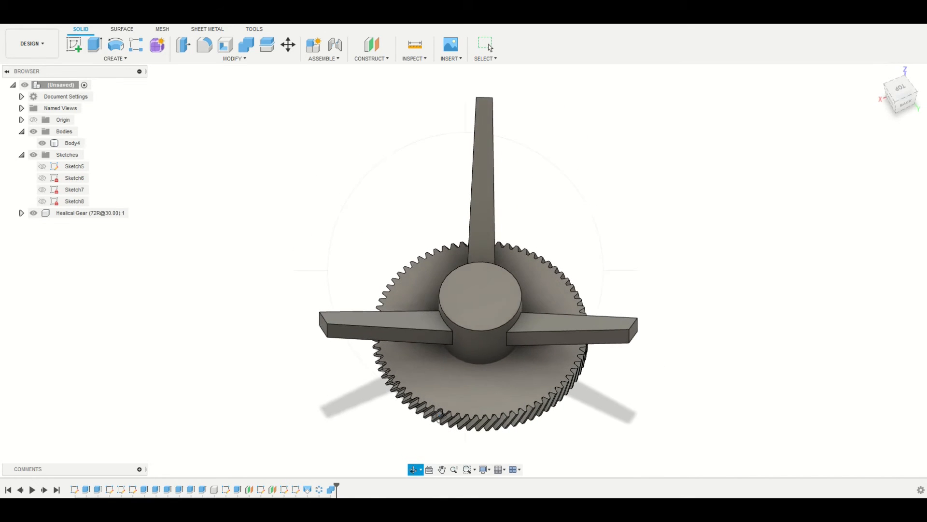
key(Escape)
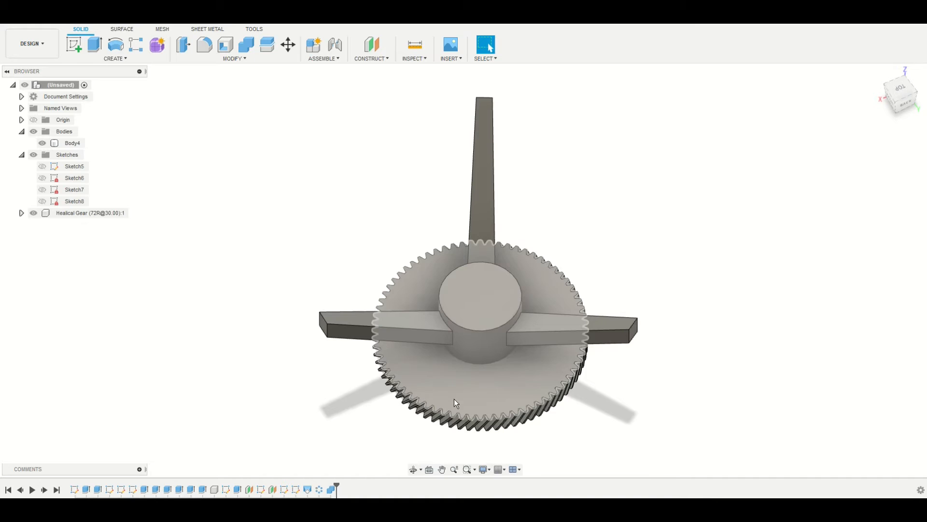
click(454, 401)
click(490, 184)
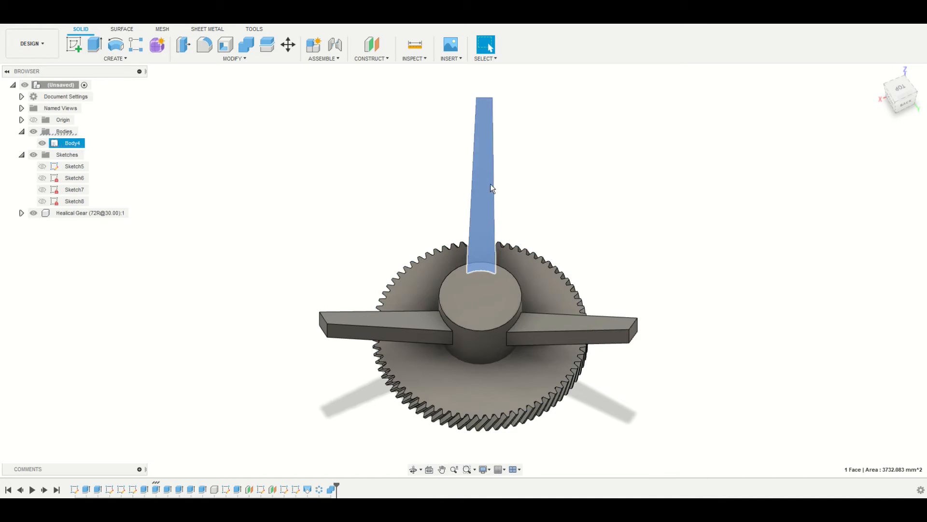
click(469, 301)
click(474, 364)
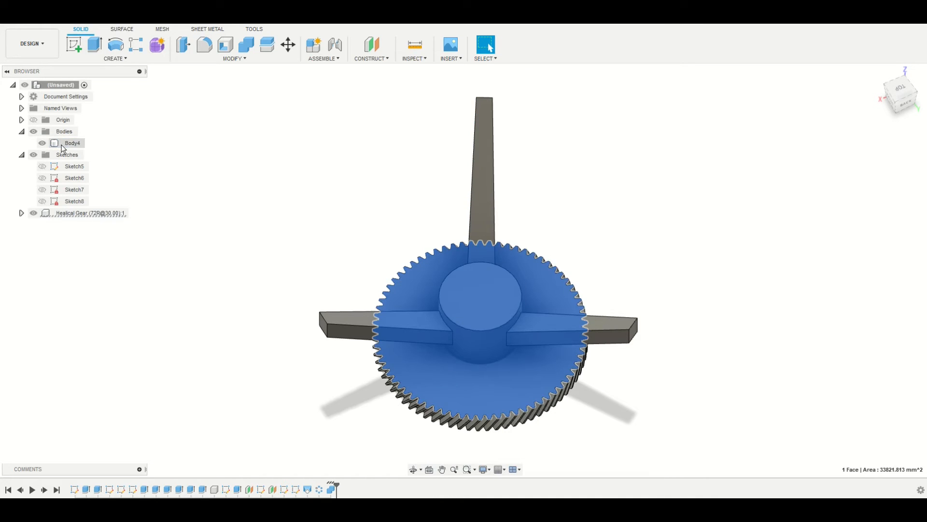
Step: Align the helical gear component with the three-armed hub body using Align Components
click(63, 143)
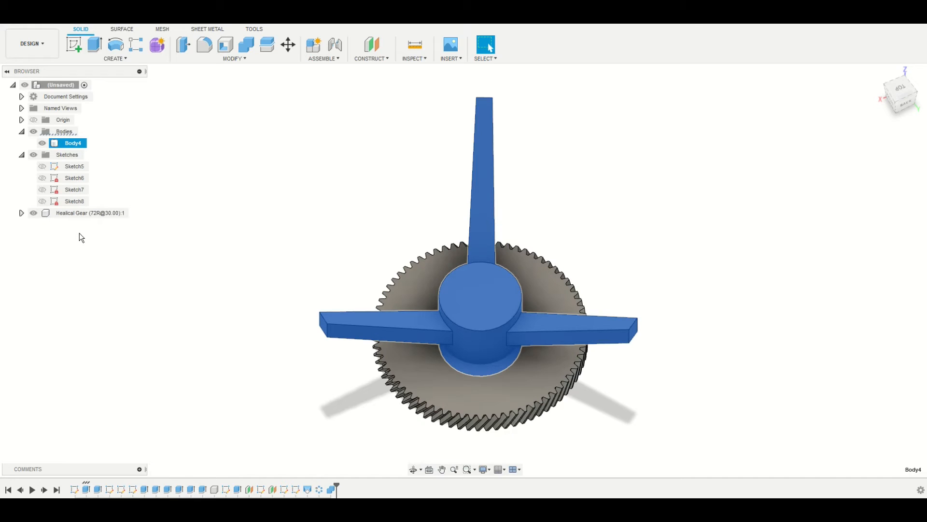
right_click(66, 216)
click(56, 146)
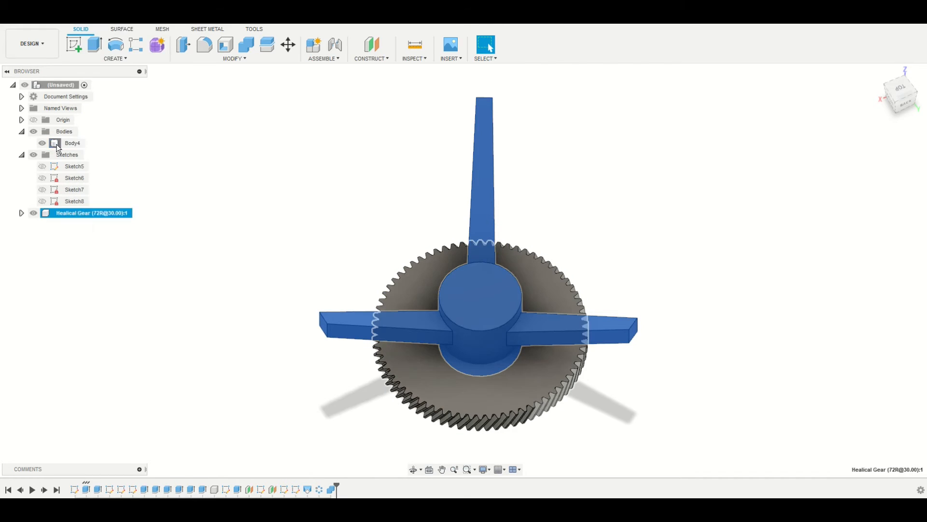
ctrl+click(61, 213)
right_click(62, 214)
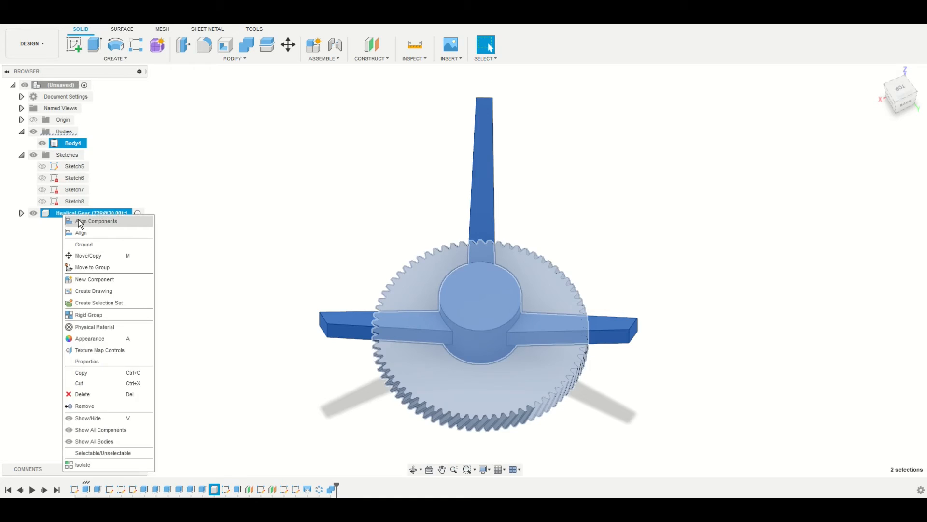
click(78, 220)
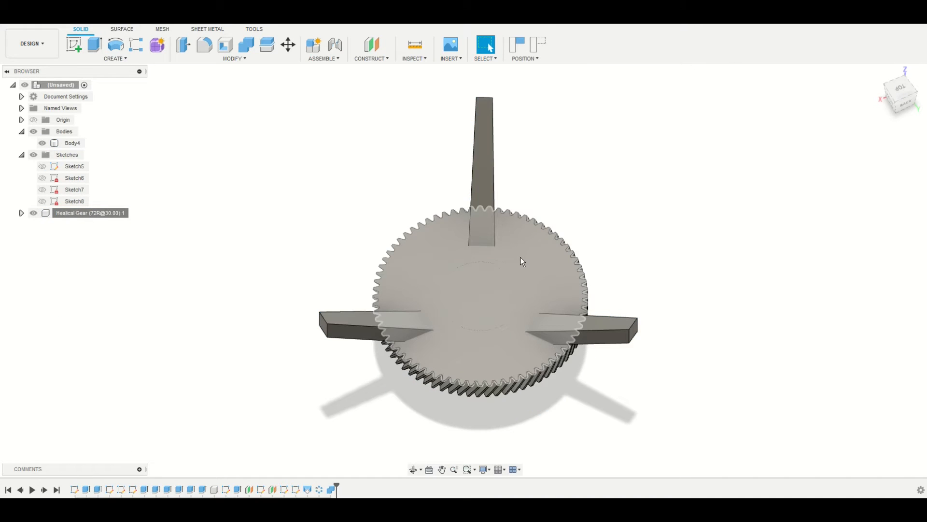
Step: Move the helical gear component slightly down along the hub's axis so the hub's top projects above the gear face
click(413, 469)
drag(478, 403, 603, 356)
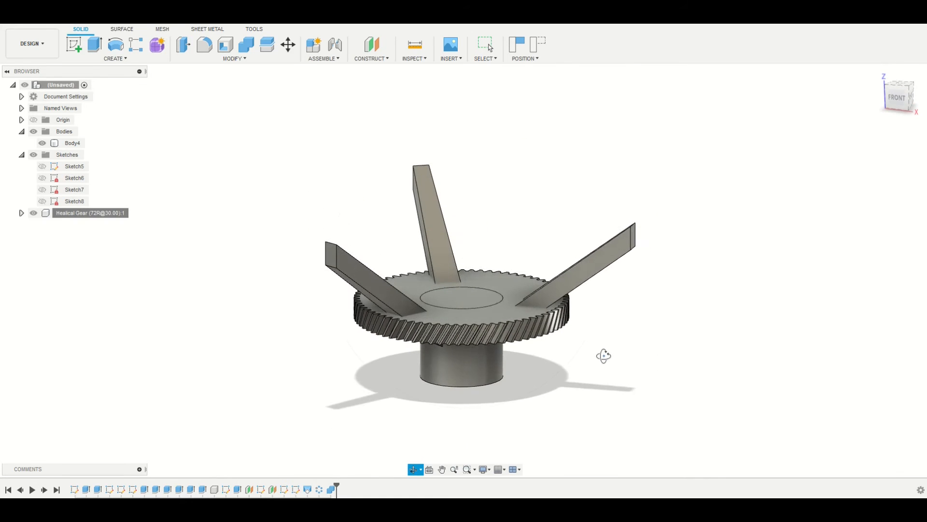
scroll(586, 314, up, 5)
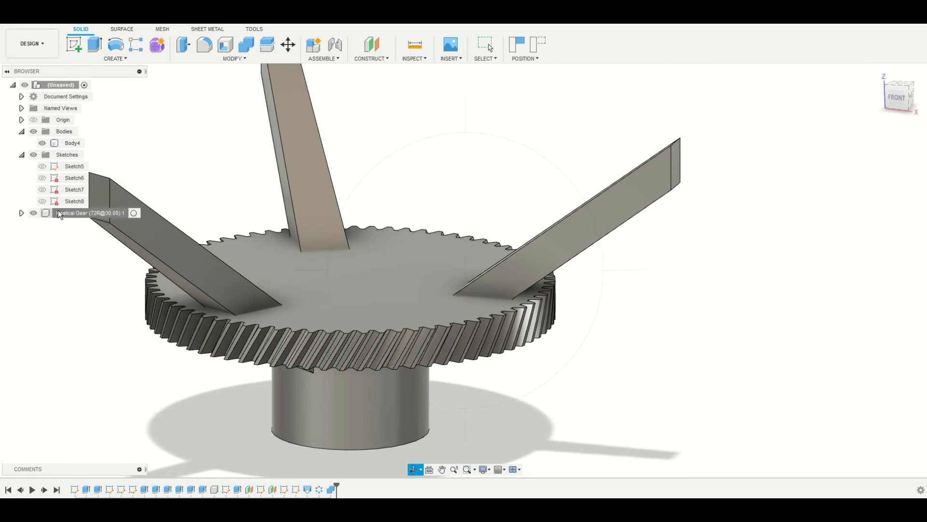
key(Escape)
right_click(354, 295)
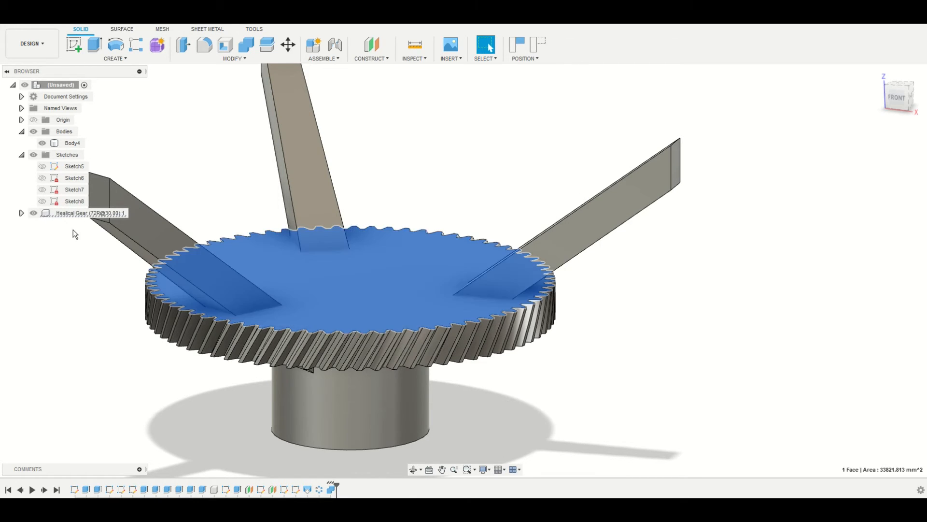
right_click(69, 213)
click(97, 26)
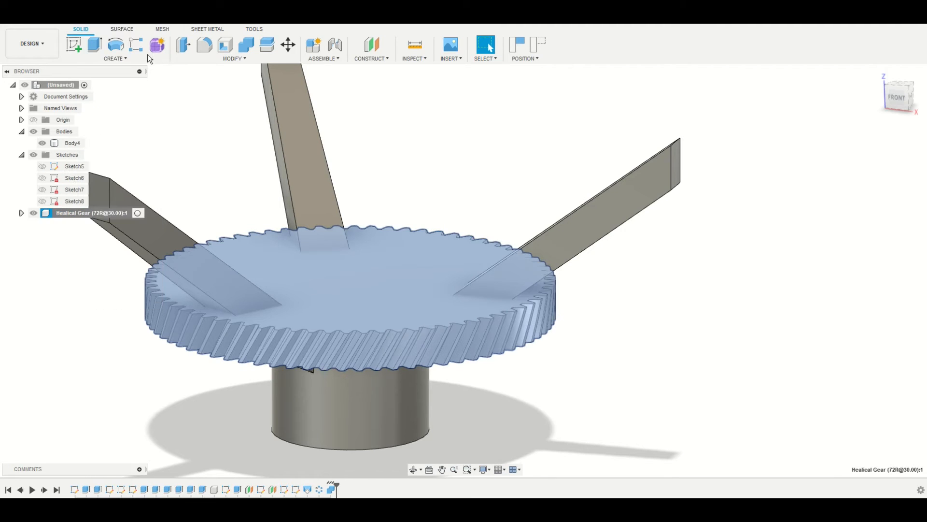
middle_drag(433, 202, 423, 204)
scroll(331, 216, up, 5)
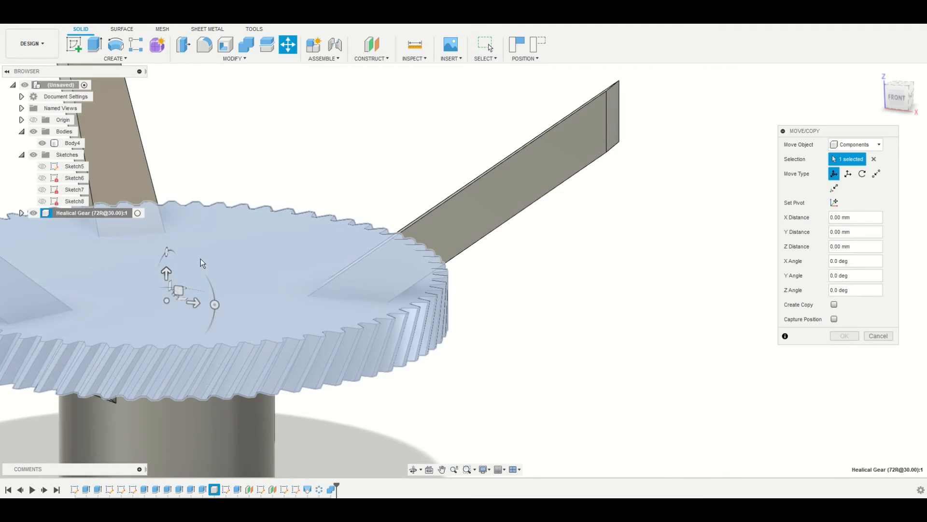
mouse_move(166, 270)
mouse_down()
mouse_move(166, 284)
mouse_move(166, 272)
mouse_up()
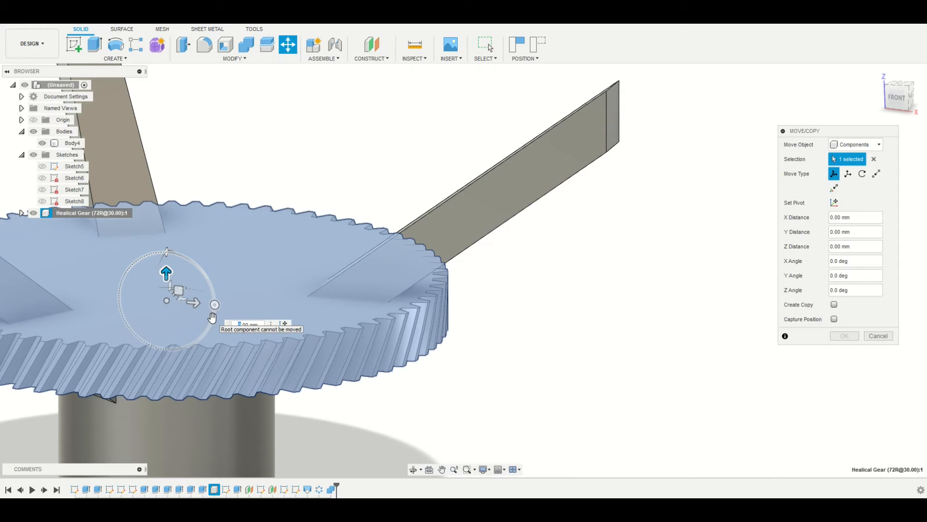
key(Return)
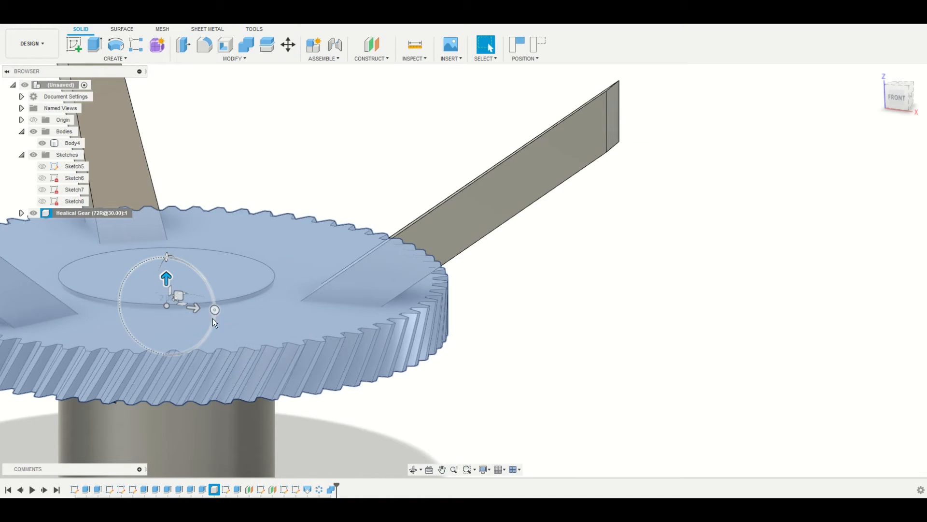
Step: Extrude the hub's circular top face 10 mm as a Join, capturing the gear's current position first
scroll(213, 318, down, 2)
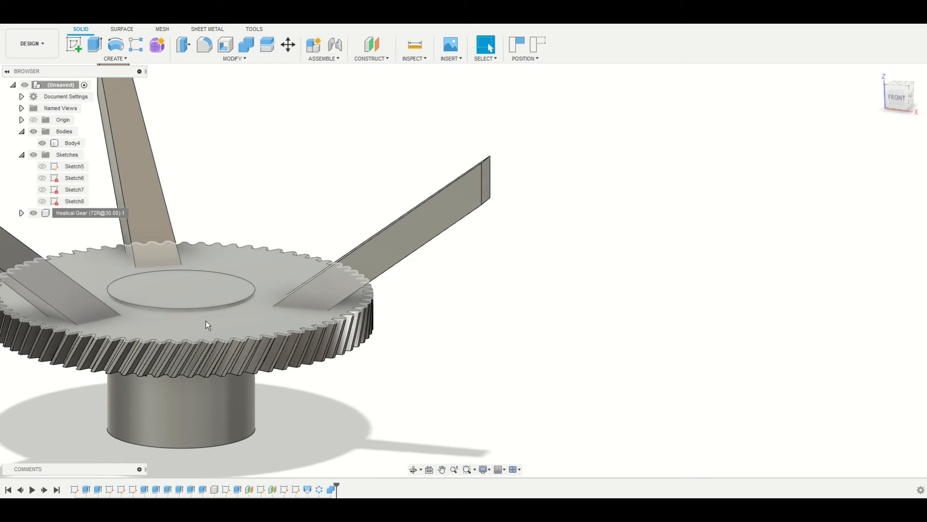
middle_drag(207, 332, 312, 327)
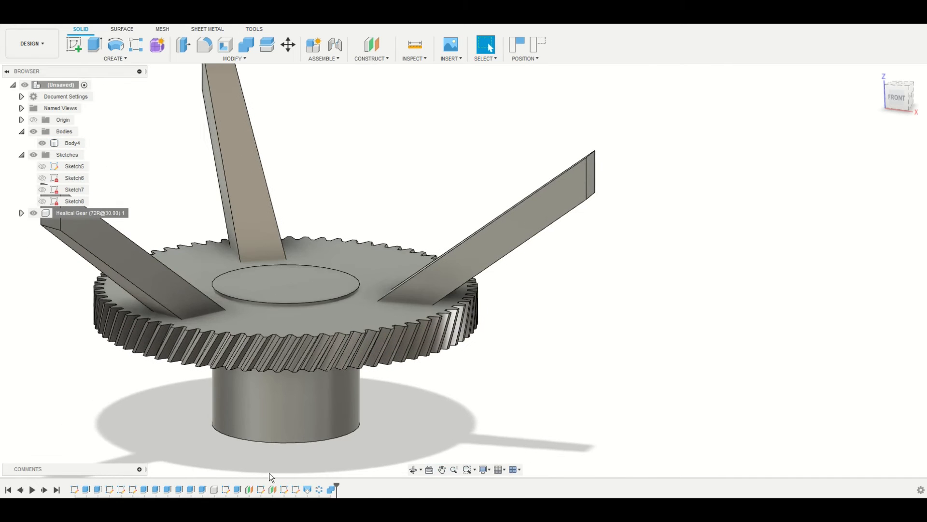
click(414, 469)
drag(399, 419, 387, 435)
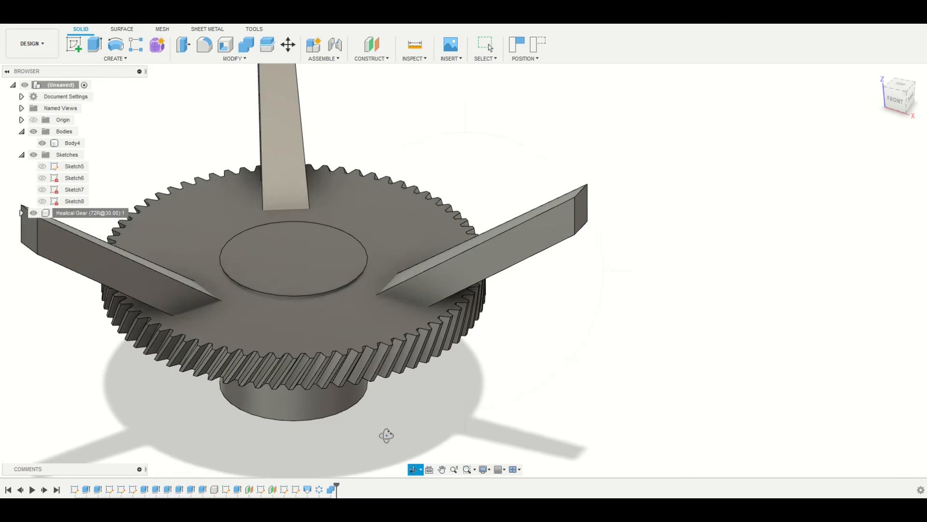
click(312, 255)
click(95, 45)
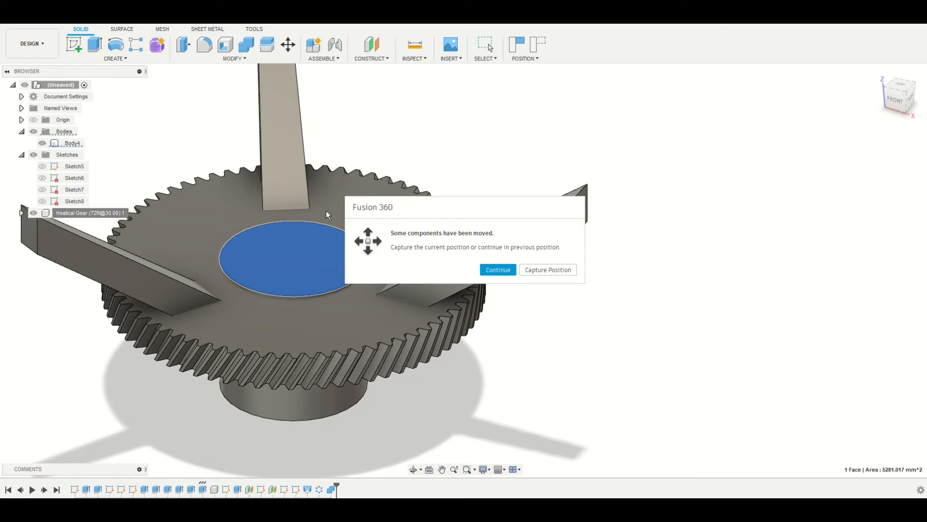
click(528, 269)
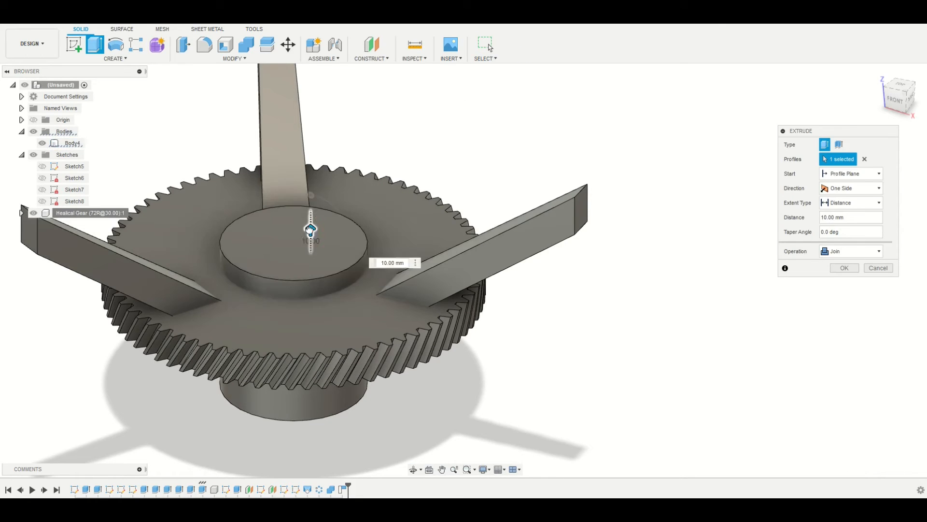
drag(311, 213, 309, 226)
key(Return)
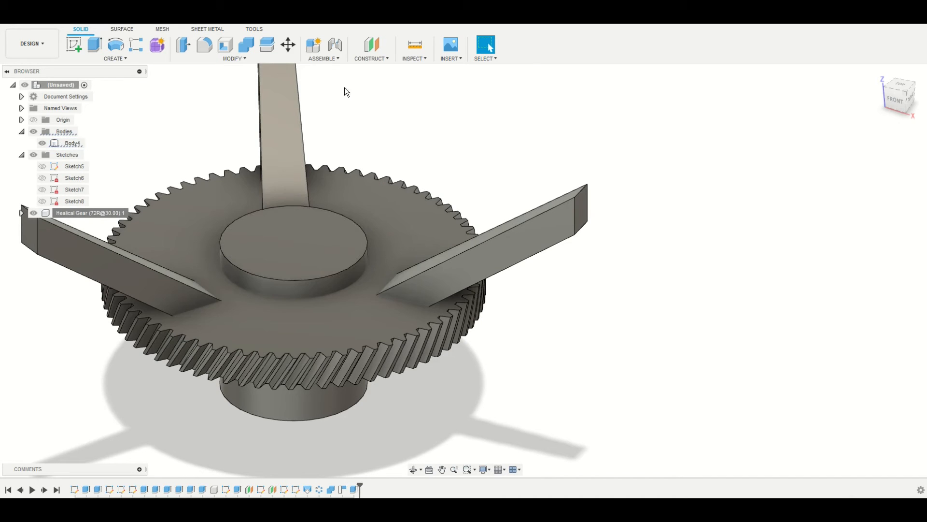
Step: Cut the three-armed hub body out of the helical gear with Combine, keeping the tool body
click(250, 50)
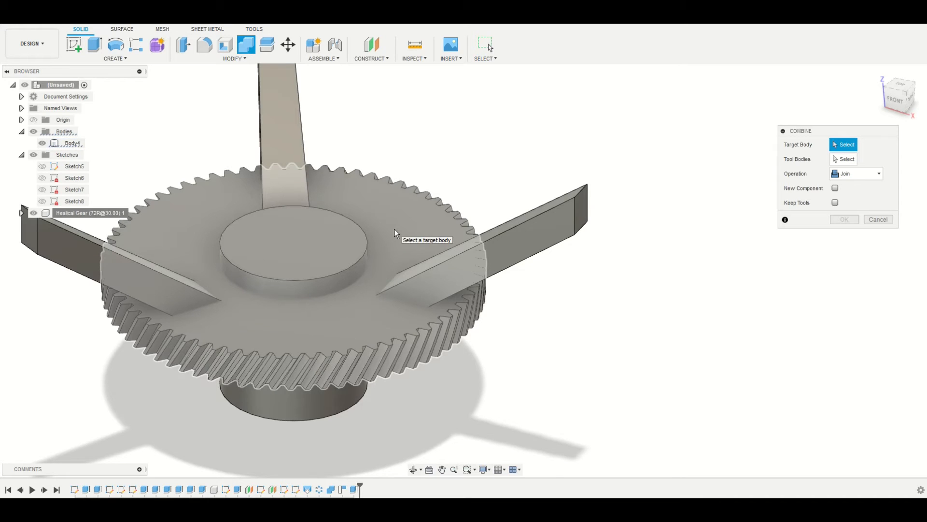
scroll(394, 229, down, 3)
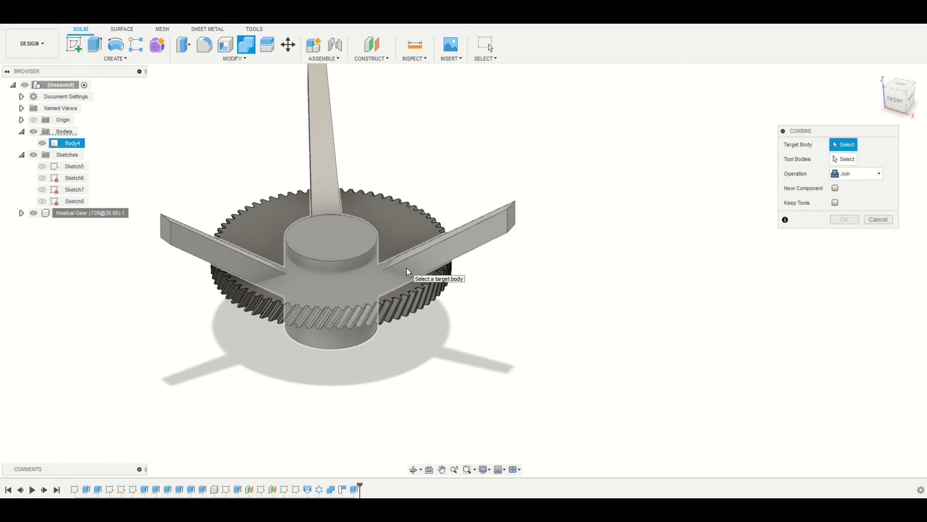
click(395, 230)
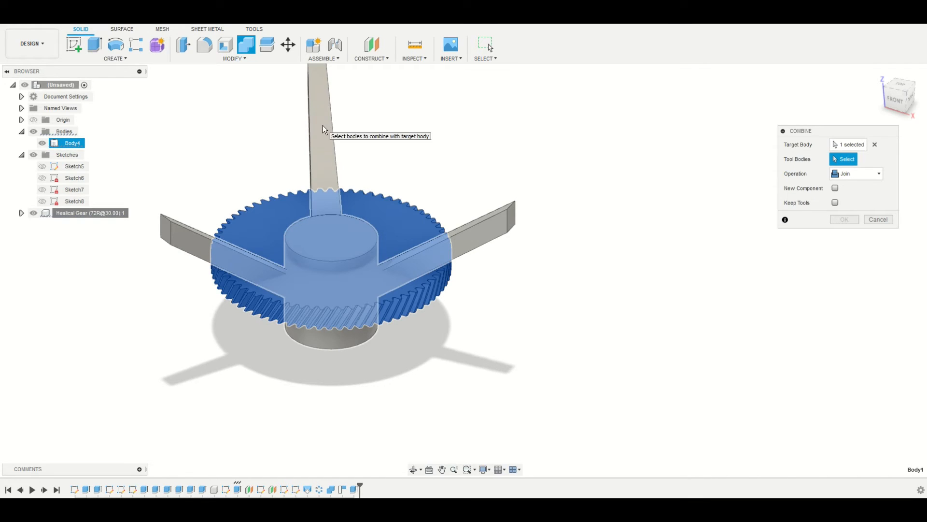
click(323, 126)
click(877, 180)
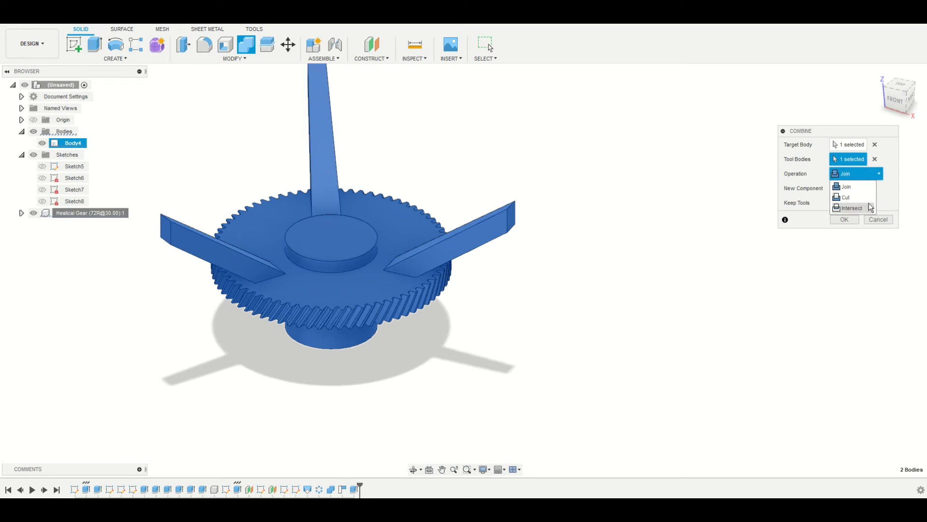
click(864, 198)
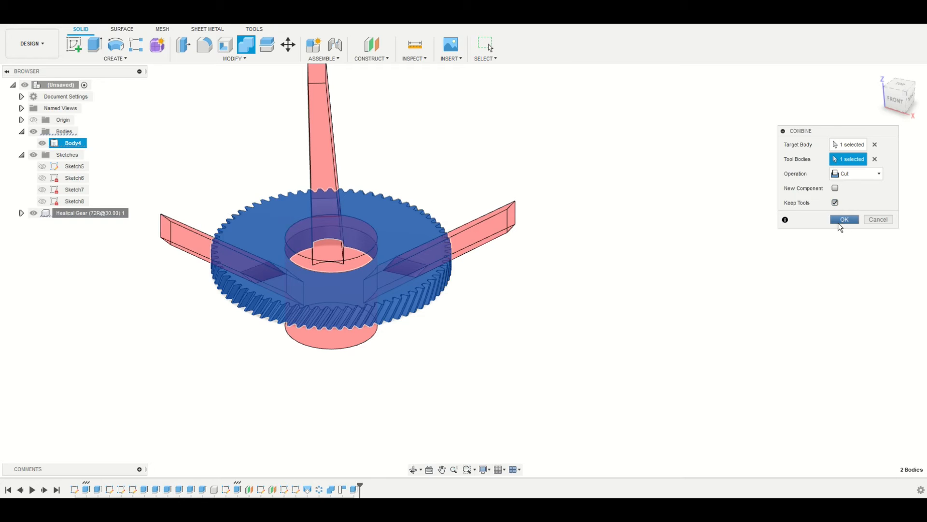
click(841, 219)
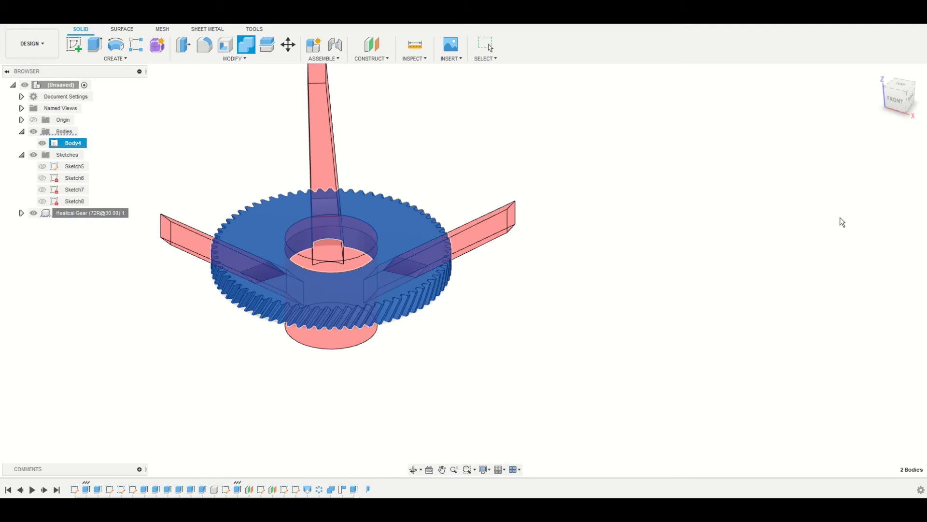
Step: Hide the three-armed hub body, Body4, so only the gear is displayed
middle_drag(501, 310, 595, 303)
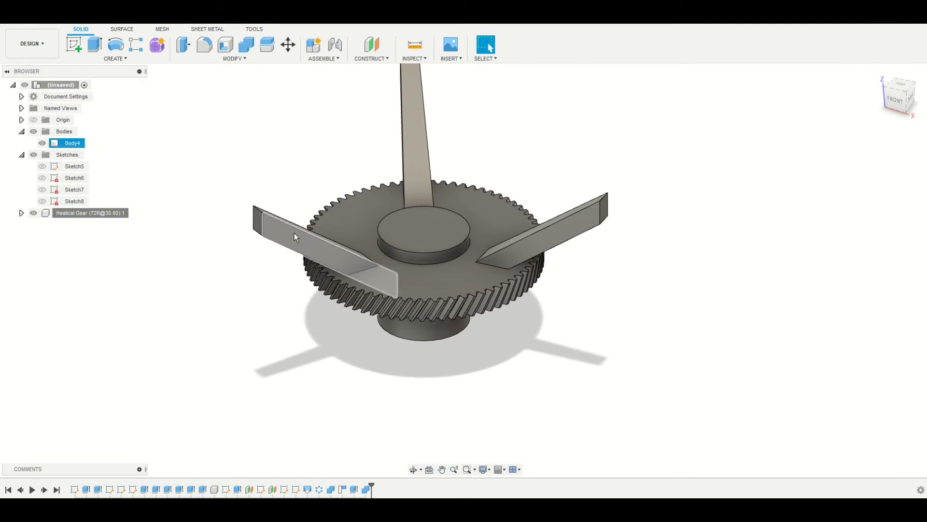
click(43, 146)
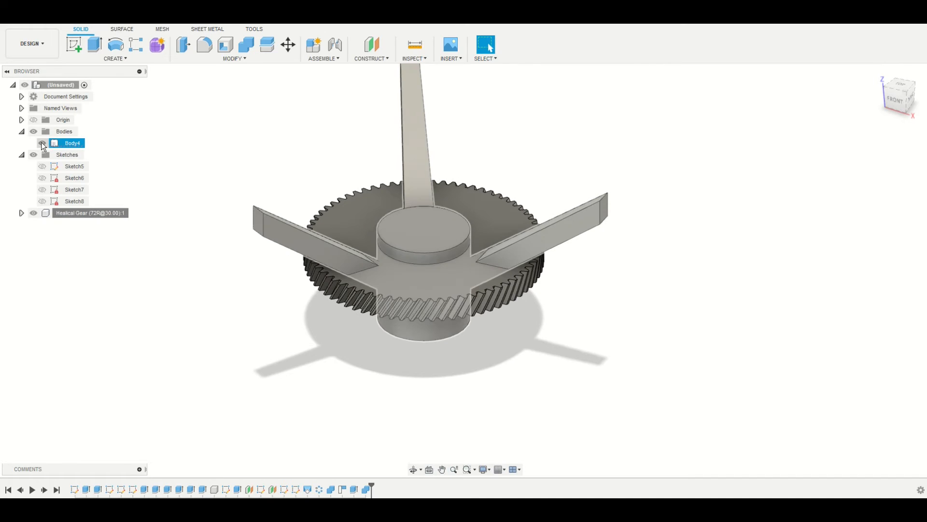
click(42, 144)
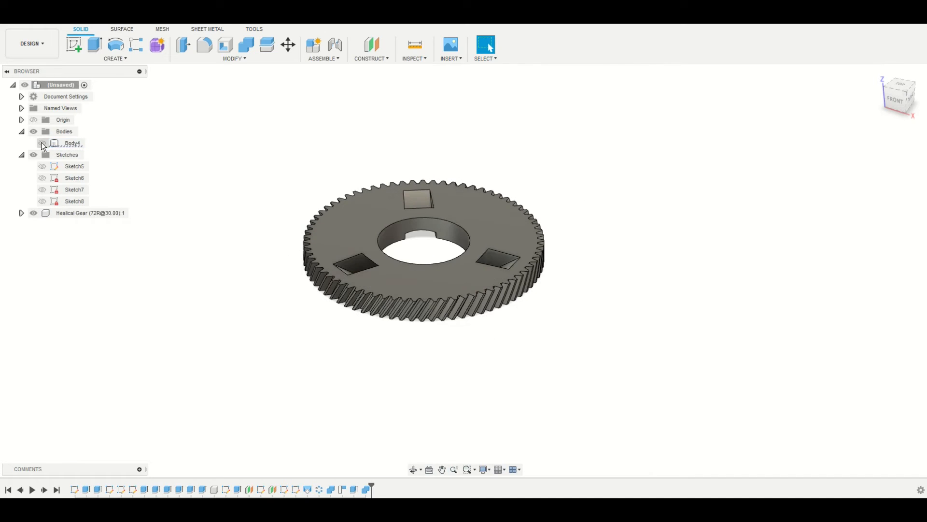
Step: Start a new sketch on the gear's flat face with the central bore and three arm pockets
click(414, 469)
drag(429, 389, 453, 433)
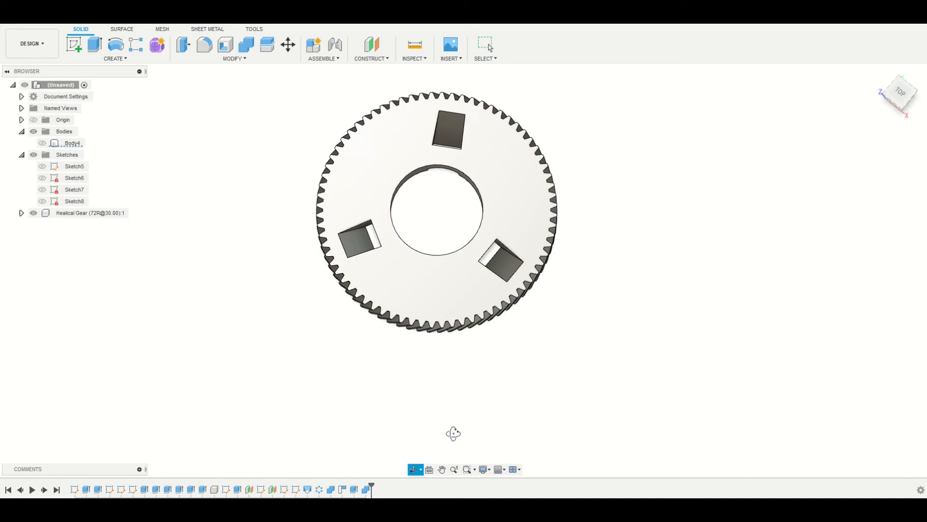
key(Escape)
click(473, 158)
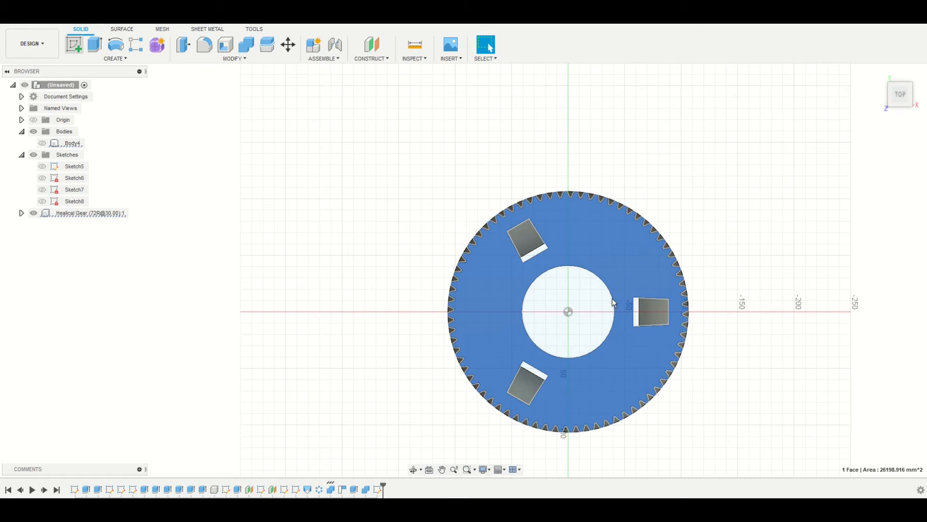
middle_drag(650, 347, 493, 250)
scroll(393, 199, up, 4)
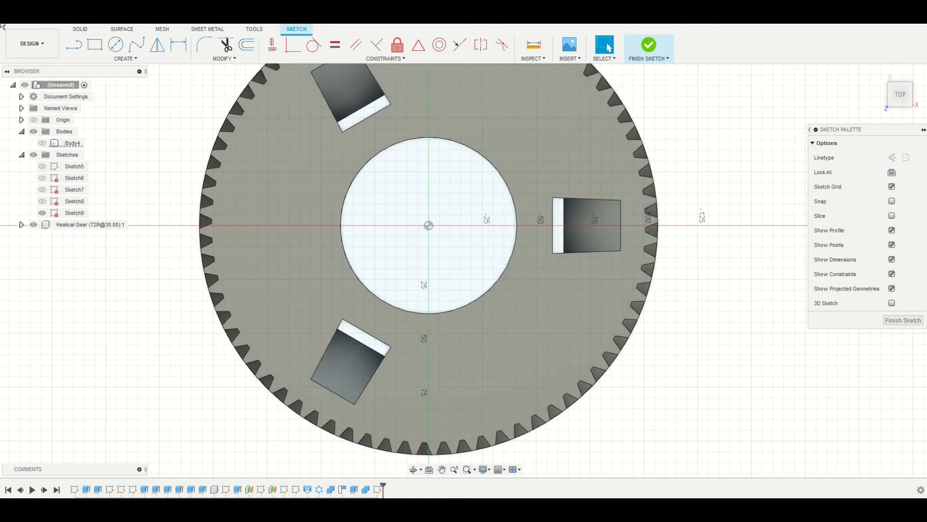
Step: Sketch a circle about 184 mm in diameter centred on the gear's axis, just outside the three arm pockets
click(115, 45)
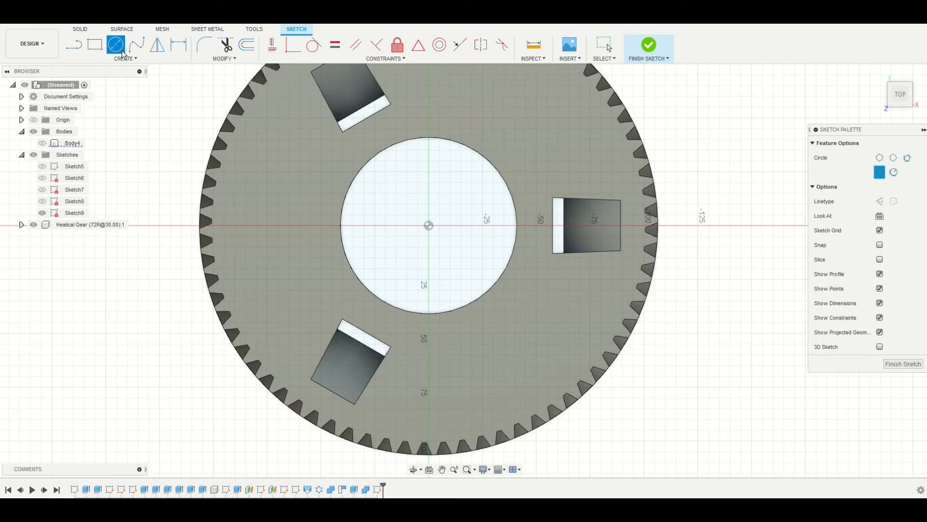
click(429, 225)
scroll(428, 227, down, 3)
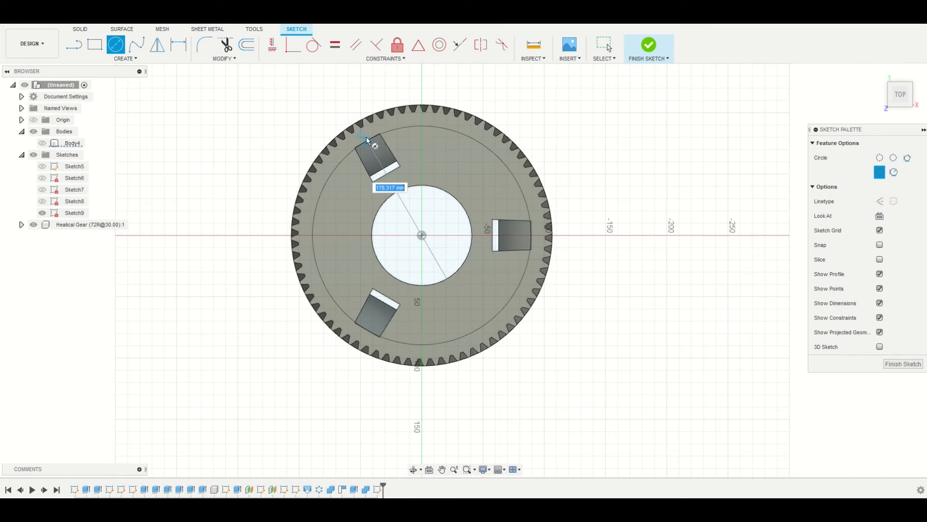
scroll(366, 135, up, 5)
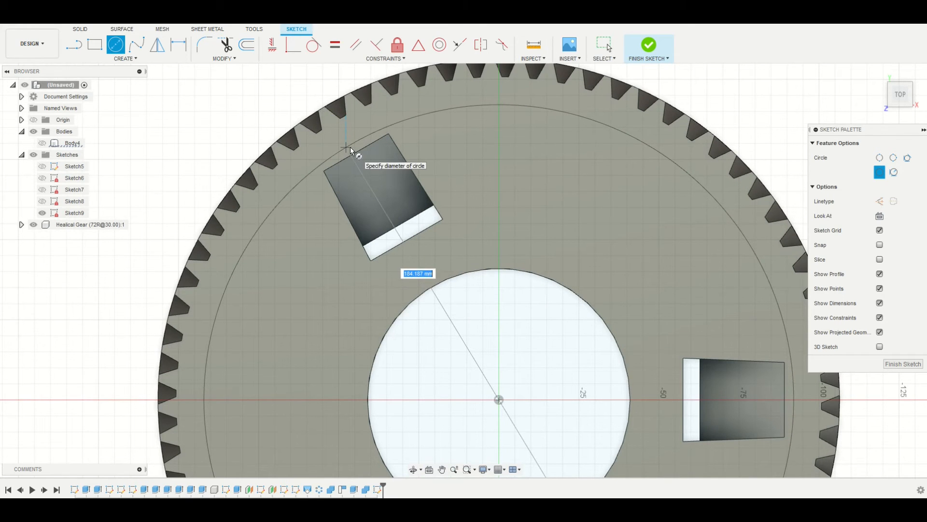
click(349, 148)
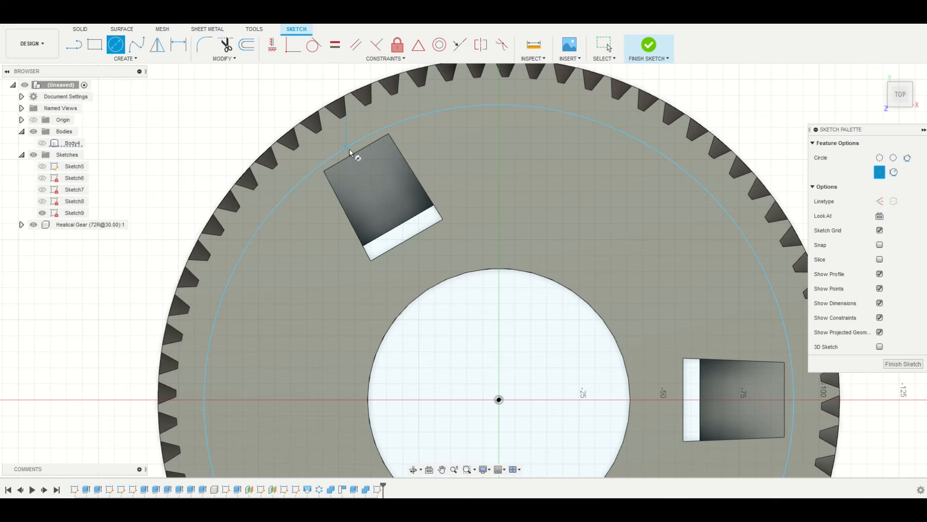
scroll(509, 361, down, 3)
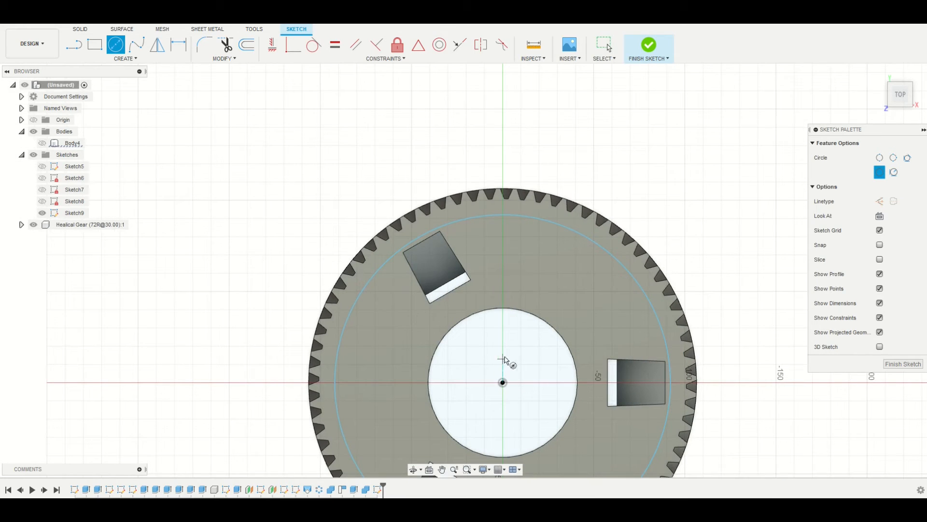
key(Escape)
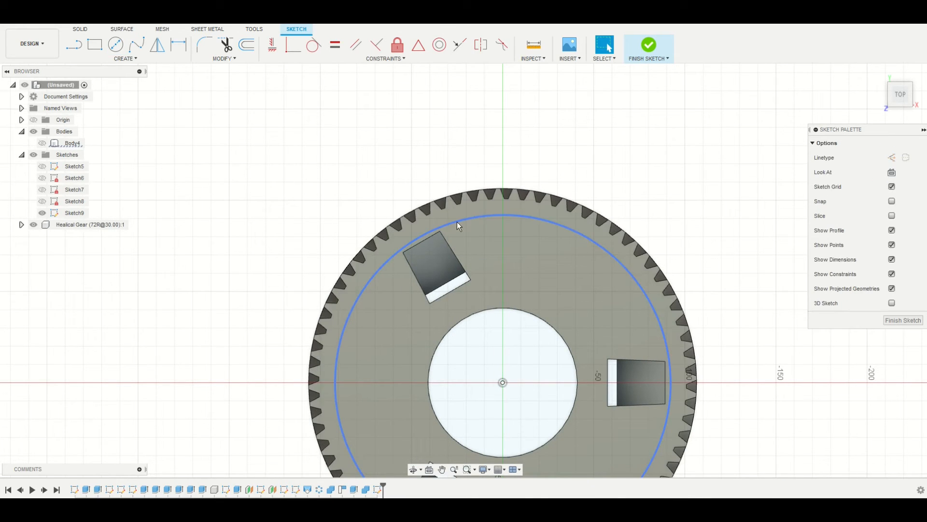
Step: Replace the outer circle with one about 178 mm in diameter, centred on the gear's axis and crossing the pockets' outer ends
click(457, 223)
key(Delete)
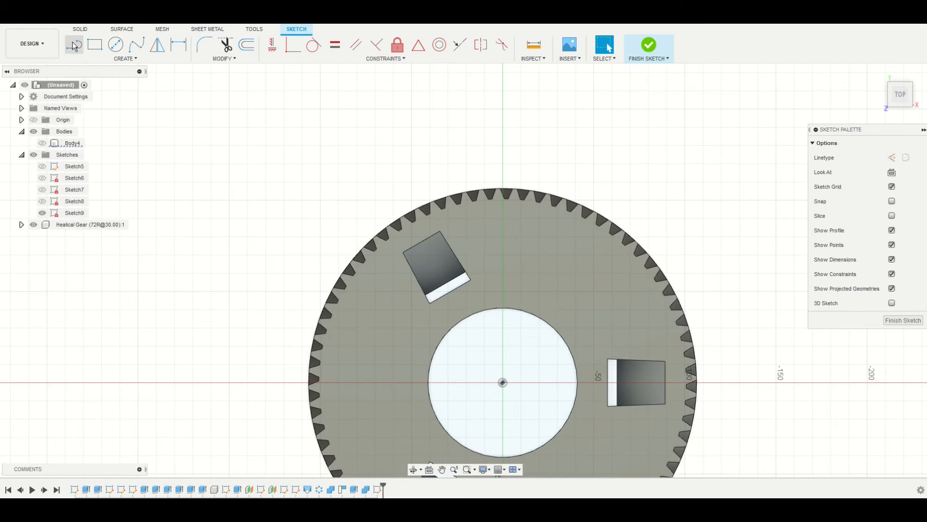
key(c)
click(503, 382)
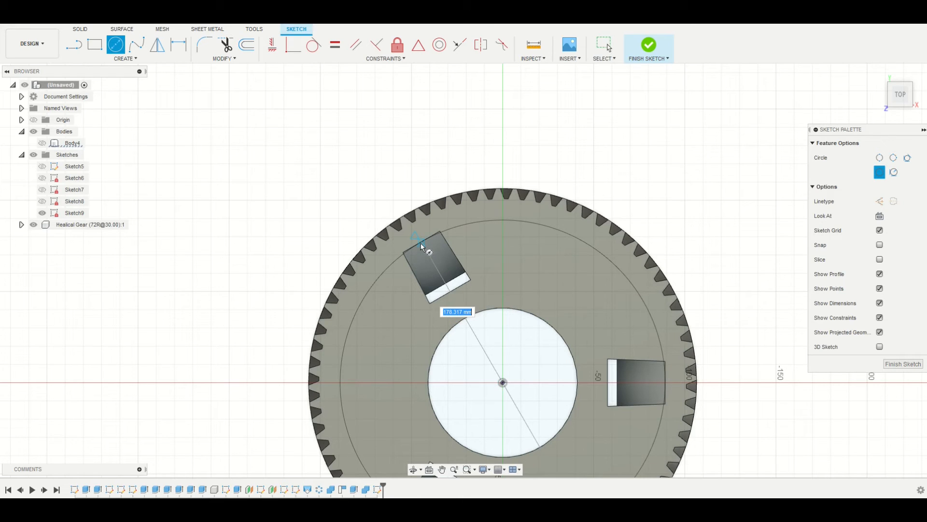
click(423, 247)
mouse_move(555, 275)
middle_down()
mouse_move(447, 222)
mouse_move(408, 181)
mouse_move(474, 182)
mouse_move(478, 234)
middle_up()
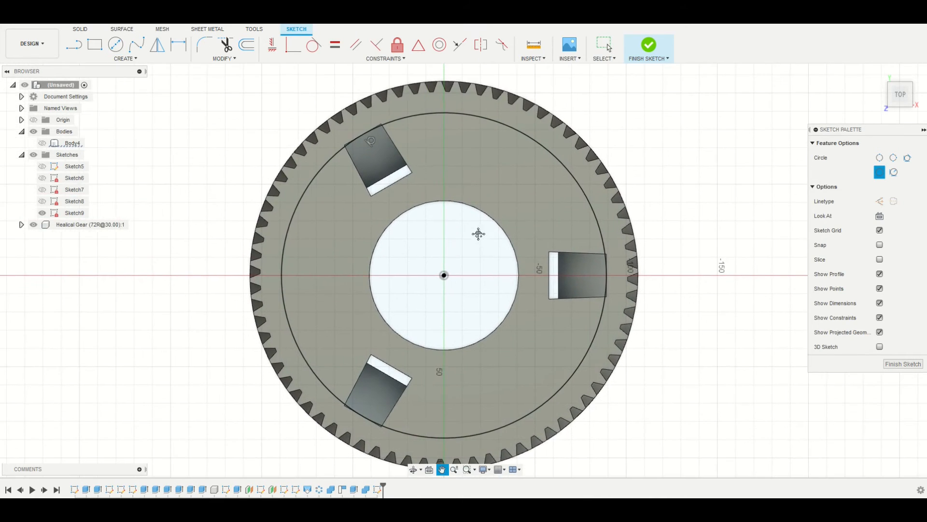
Step: Sketch a concentric circle 100 mm in diameter between the central bore and the three arm pockets
key(c)
click(443, 275)
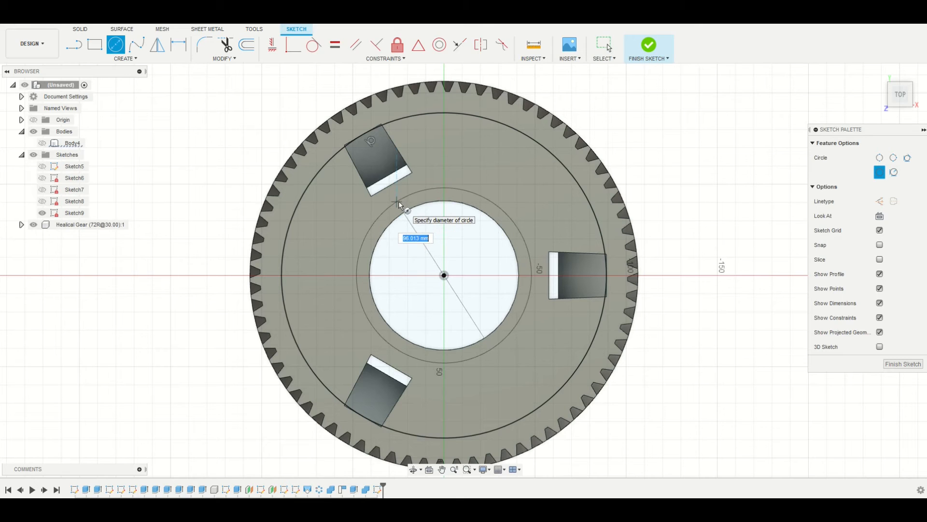
text(92)
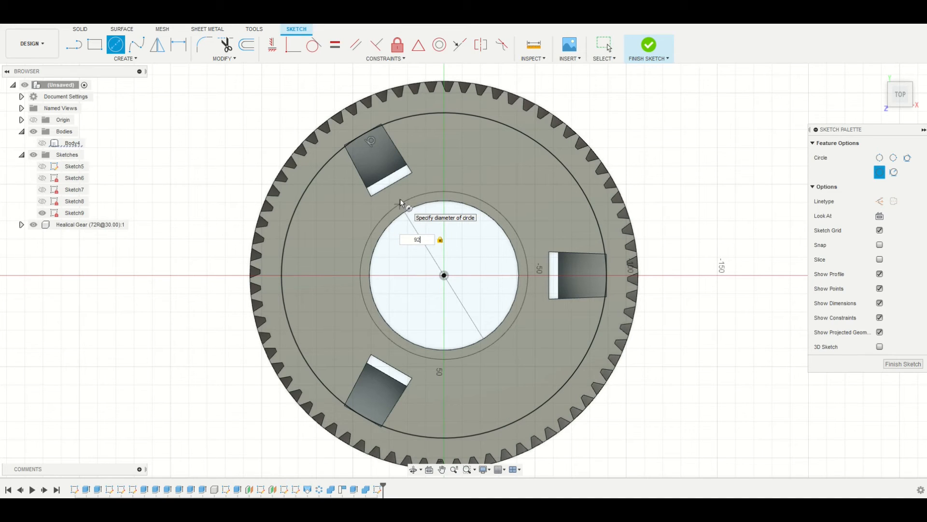
key(BackSpace)
key(BackSpace)
text(102)
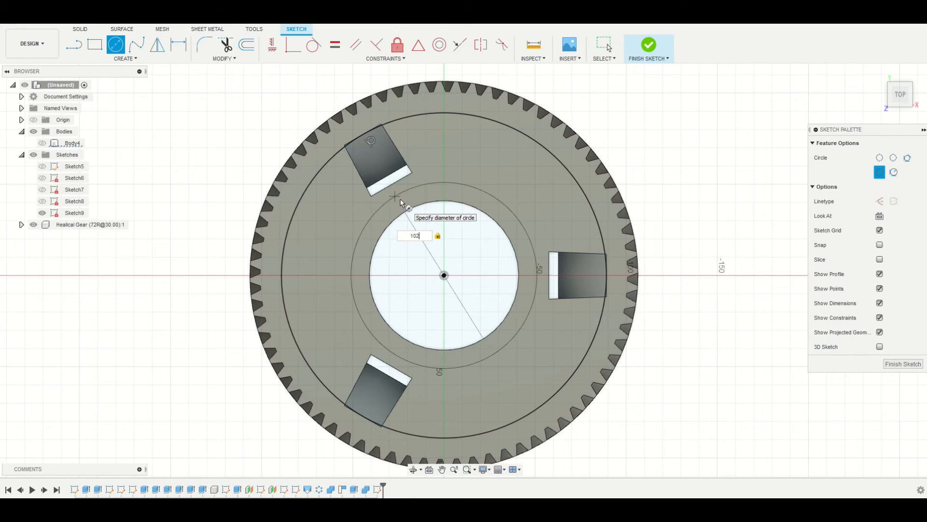
text(100)
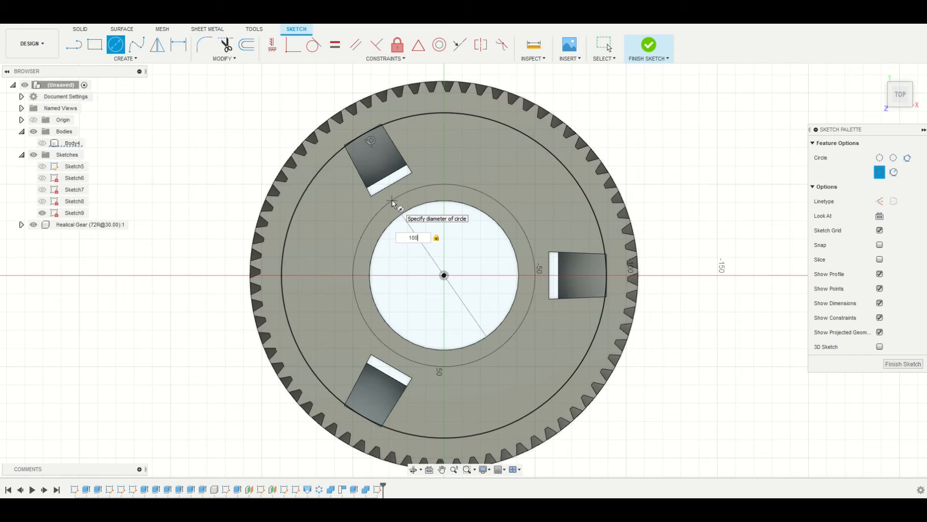
key(Return)
key(Escape)
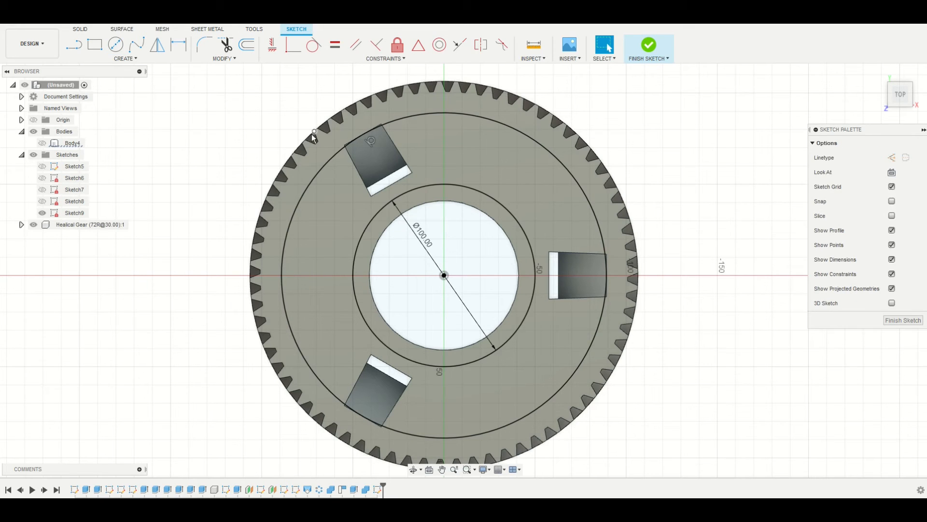
Step: Draw lines along both long sides of the upper-left pocket, from its outer corners inward to the edge of the central bore
mouse_move(451, 315)
middle_down()
mouse_move(429, 289)
mouse_move(371, 280)
middle_up()
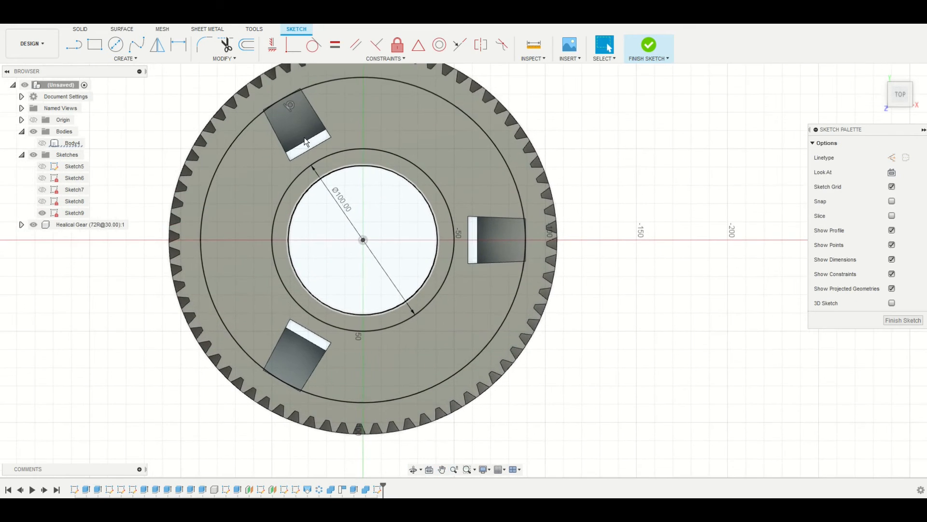
click(73, 44)
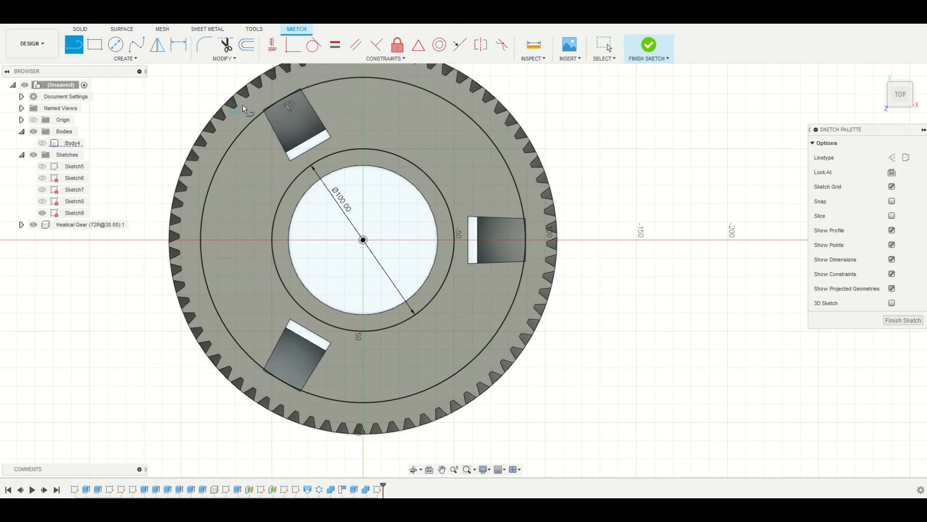
click(262, 109)
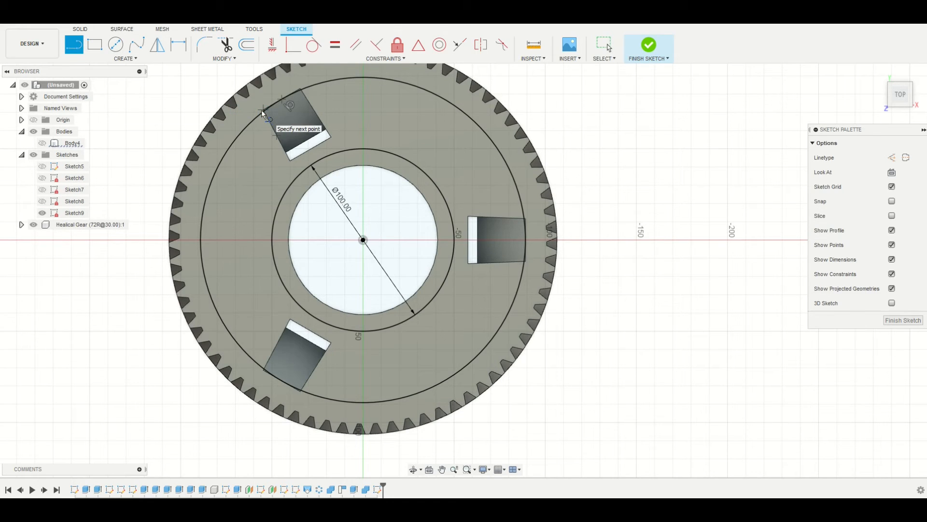
click(305, 194)
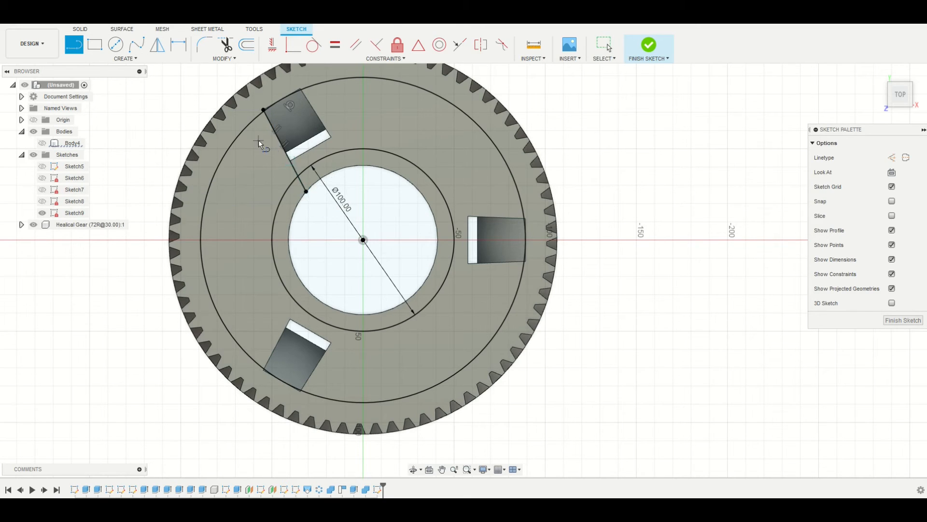
scroll(267, 119, up, 9)
scroll(256, 91, up, 3)
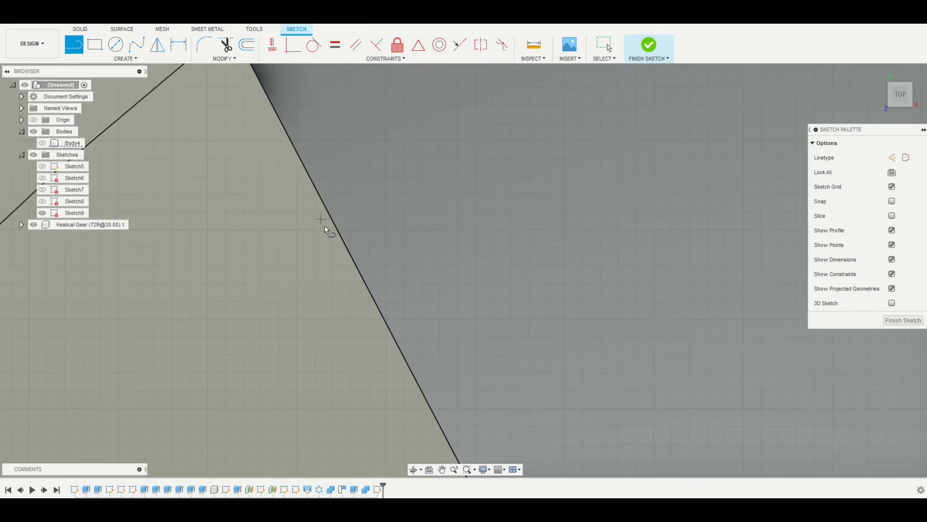
scroll(323, 224, down, 10)
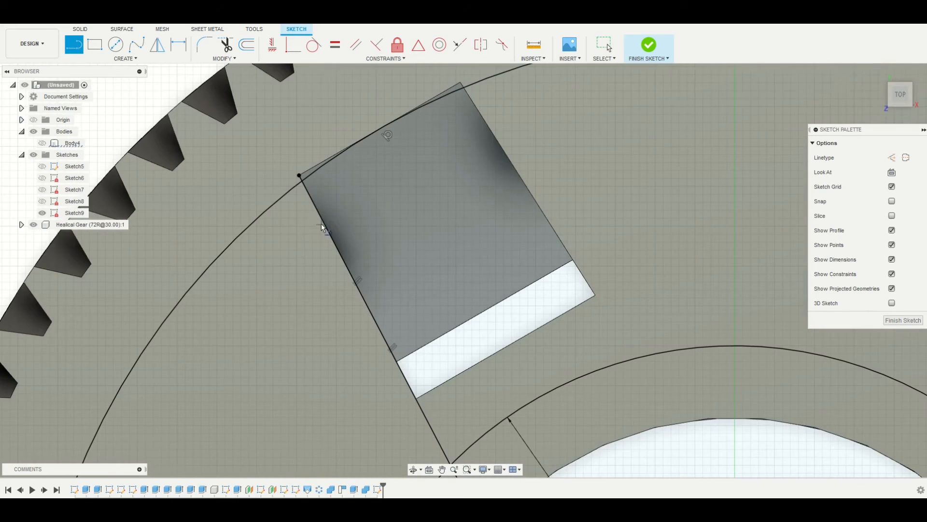
click(461, 83)
middle_drag(551, 289, 464, 195)
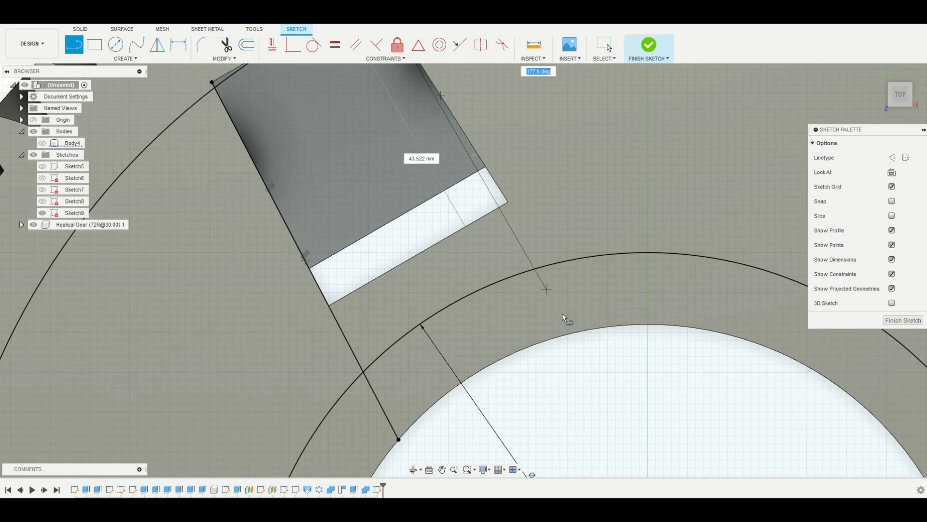
click(591, 334)
scroll(609, 302, down, 5)
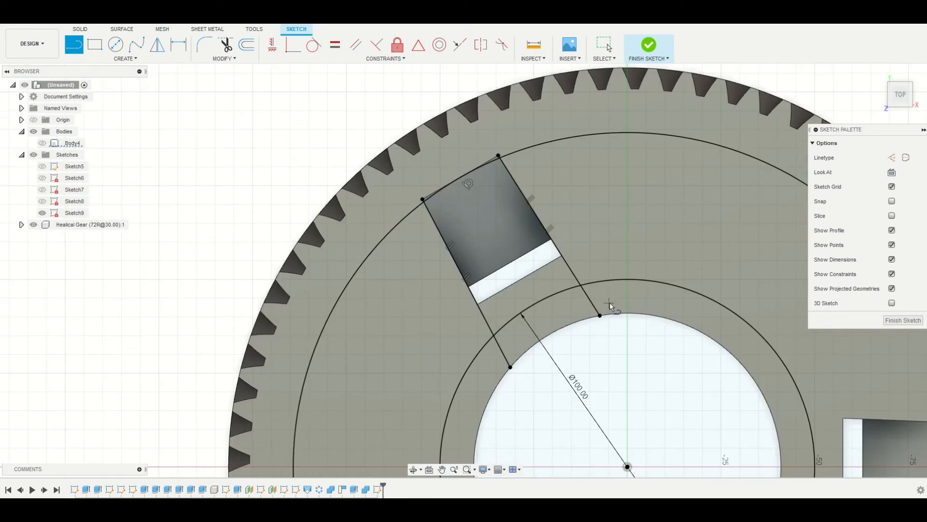
Step: Draw lines along both long sides of the right-hand pocket, from its outer end to the edge of the central bore
middle_drag(702, 372, 494, 289)
key(l)
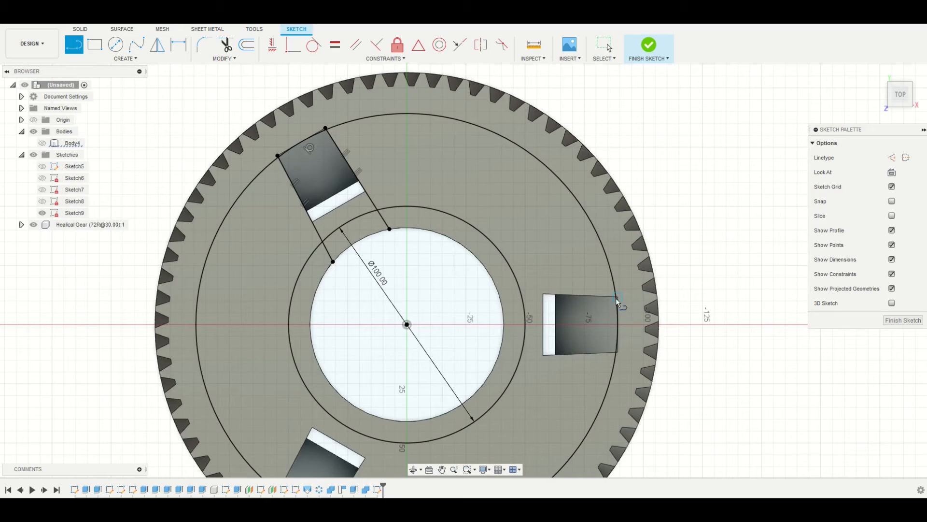
scroll(615, 298, up, 8)
click(596, 285)
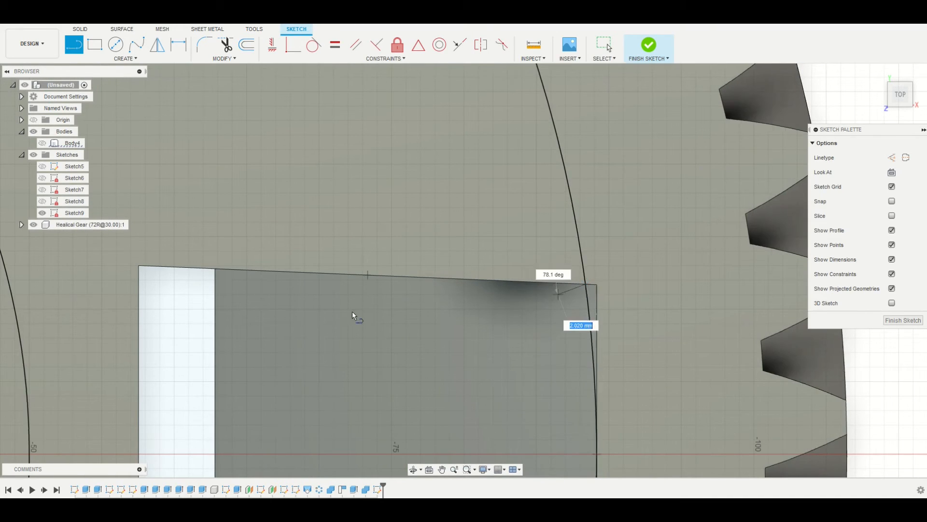
scroll(352, 311, down, 3)
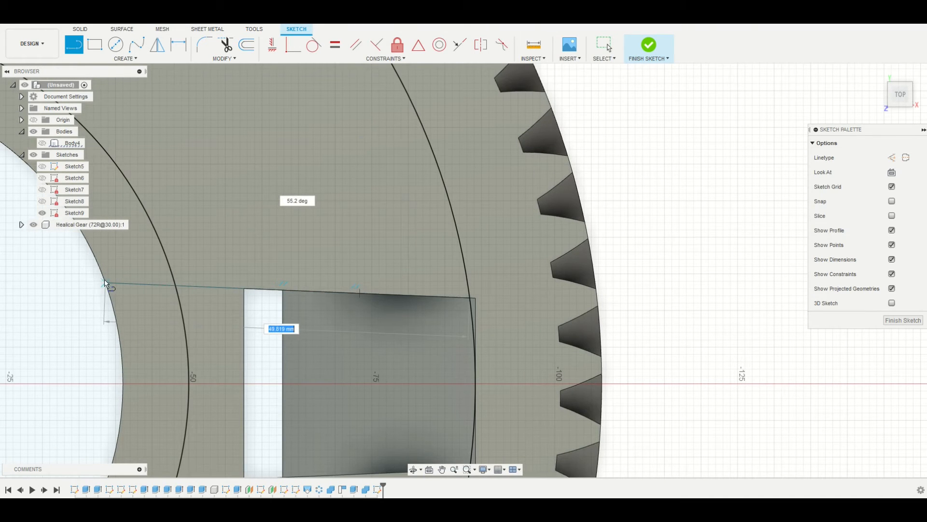
click(111, 290)
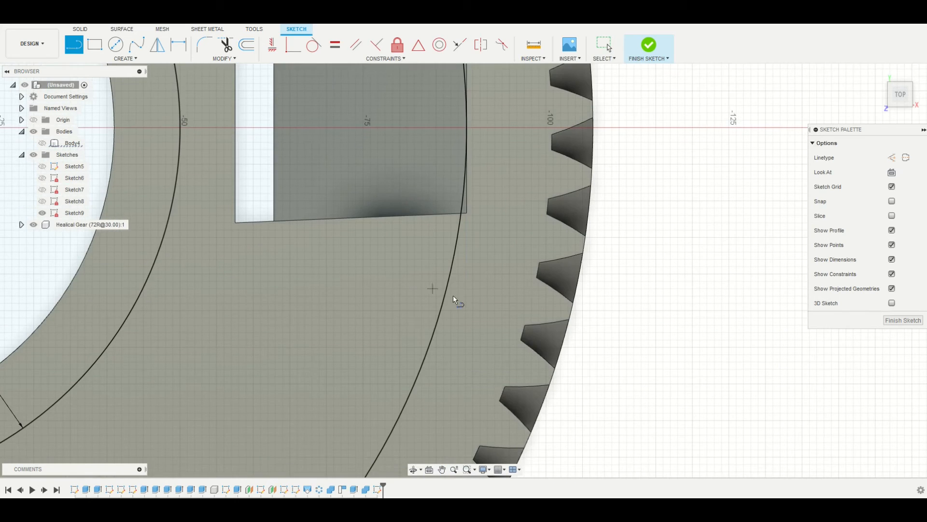
click(460, 213)
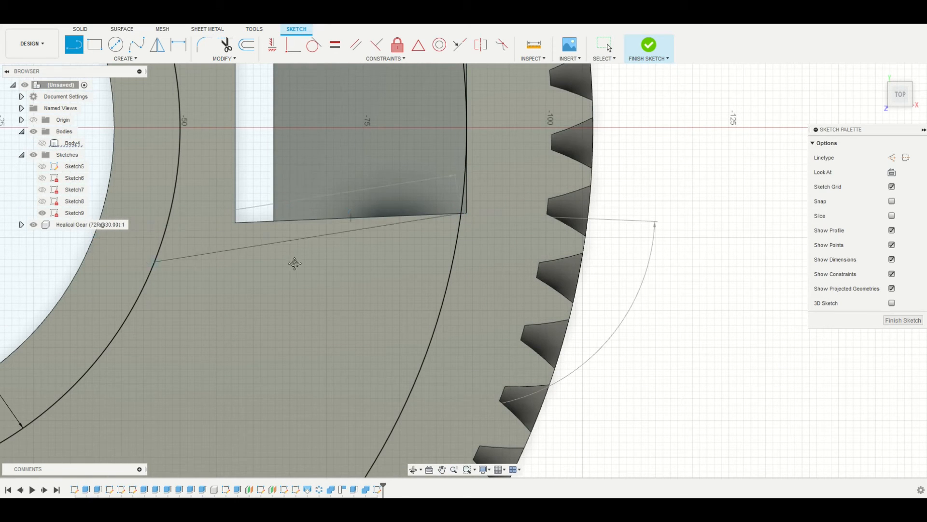
middle_drag(115, 214, 337, 190)
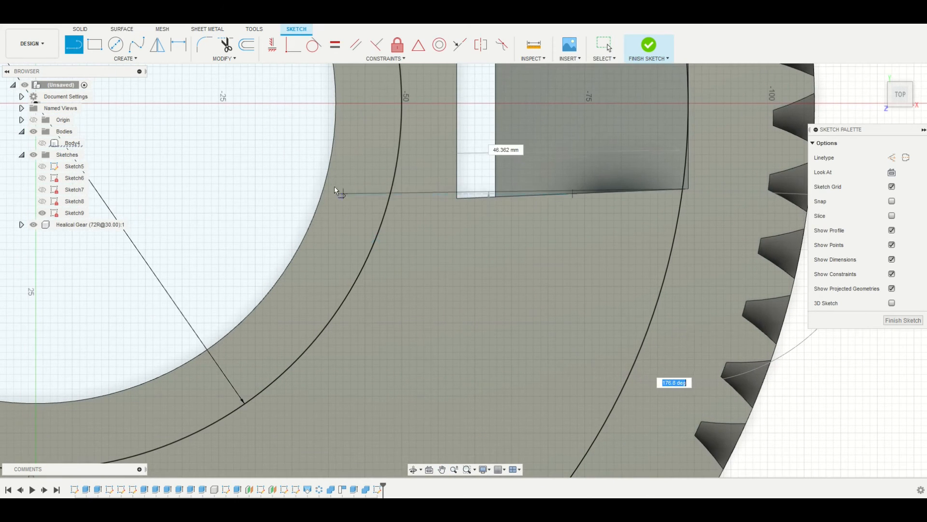
click(317, 204)
scroll(348, 264, down, 4)
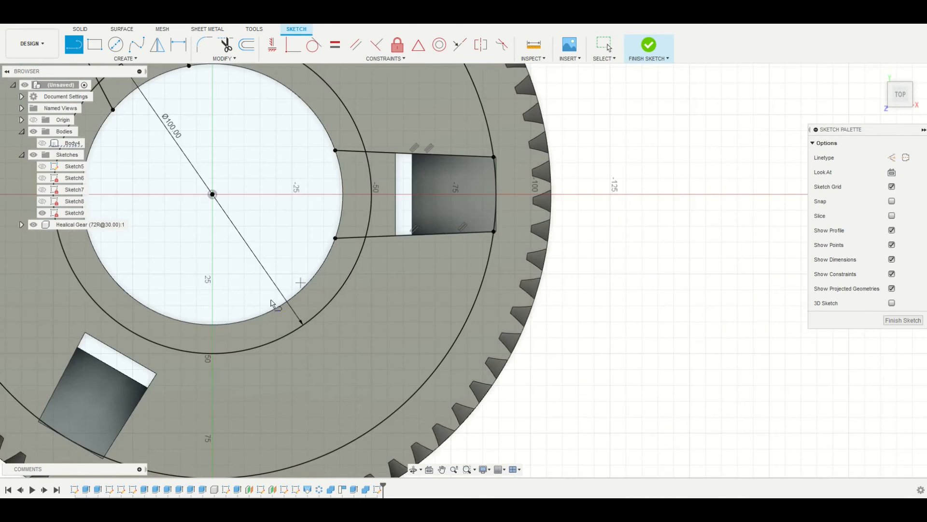
Step: Draw lines about 50 mm long along both sides of the lower-left pocket, from the outer circle to the bore's edge
middle_drag(218, 366, 412, 102)
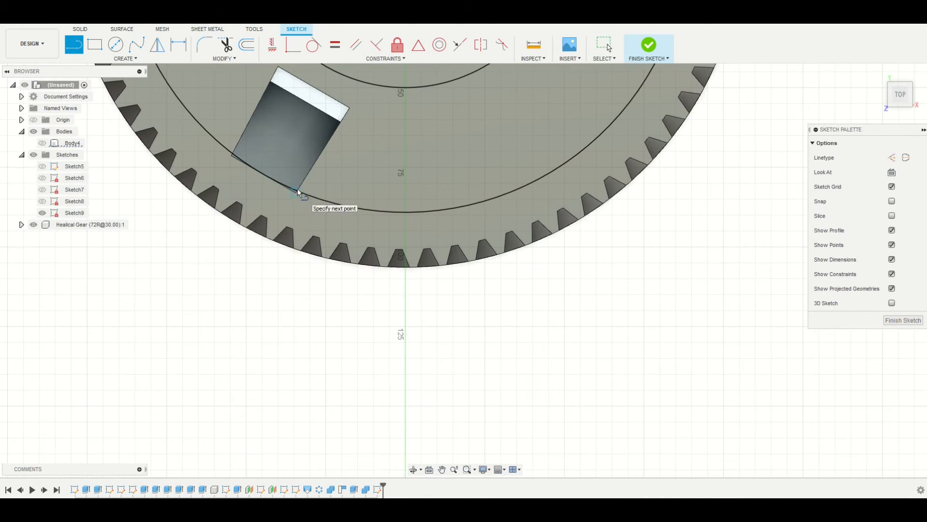
key(Escape)
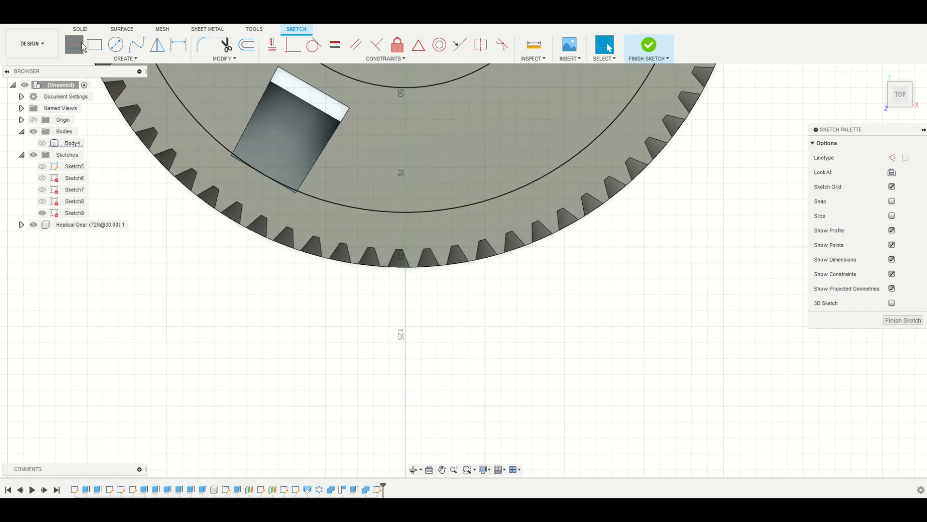
click(76, 44)
scroll(251, 174, up, 3)
scroll(225, 130, down, 4)
middle_drag(225, 120, 284, 261)
scroll(308, 182, up, 5)
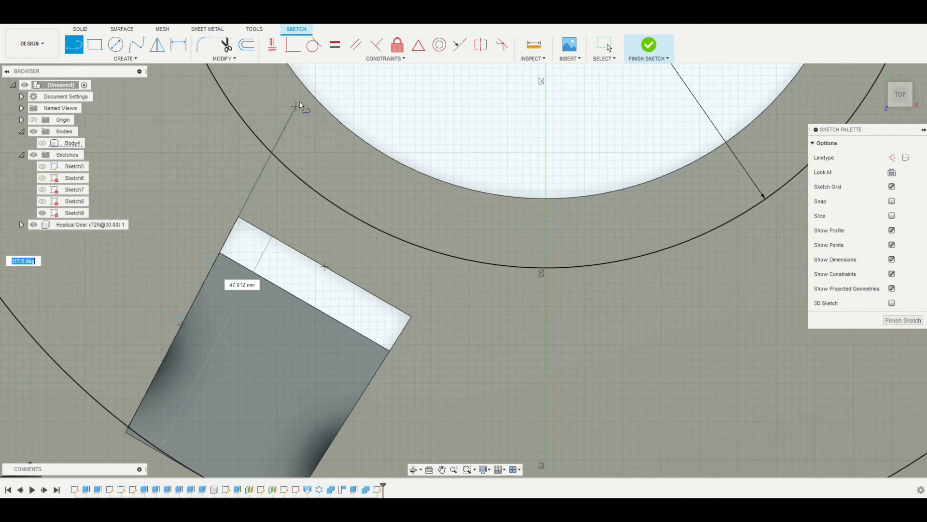
click(304, 87)
middle_drag(370, 408, 361, 206)
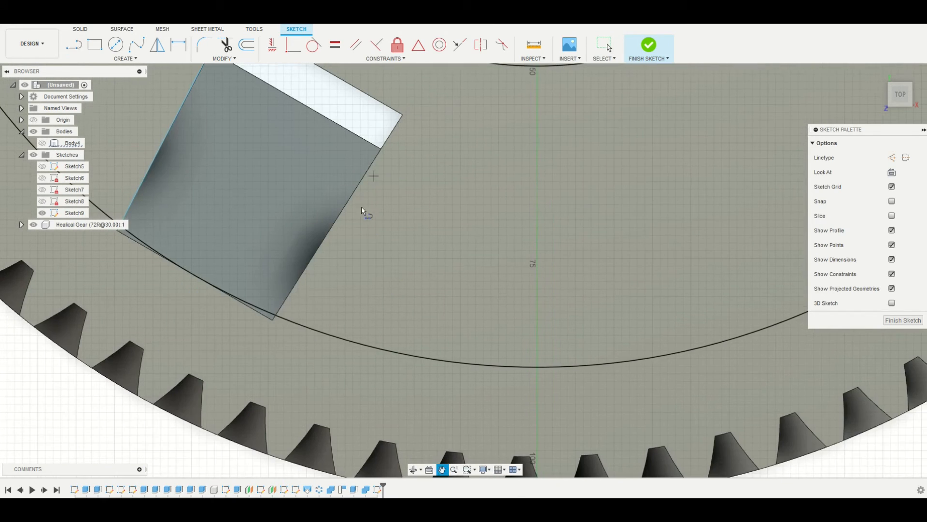
click(274, 312)
middle_drag(366, 152, 297, 343)
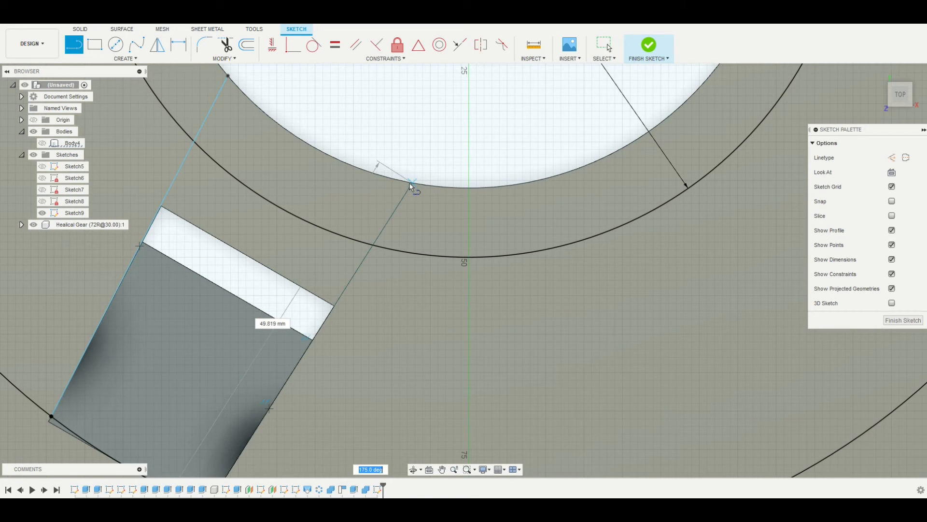
key(Escape)
scroll(431, 222, down, 5)
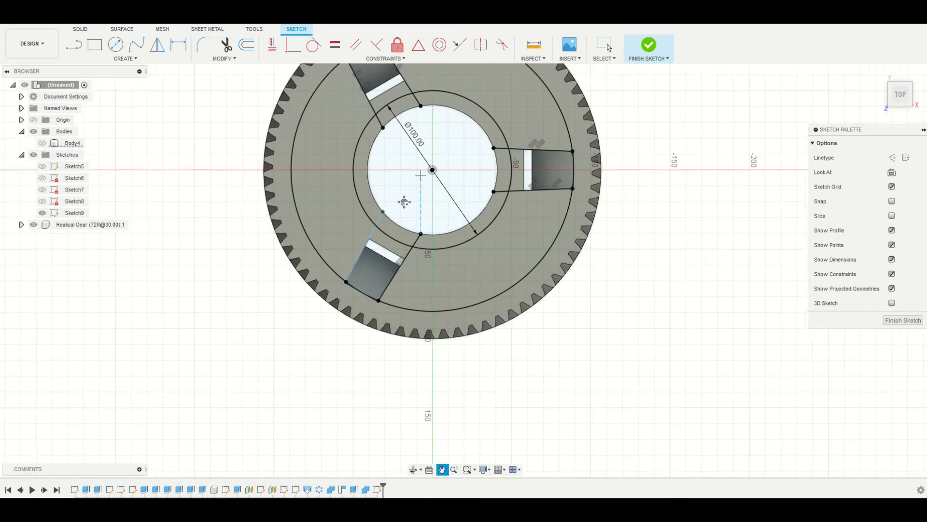
middle_drag(391, 252, 499, 264)
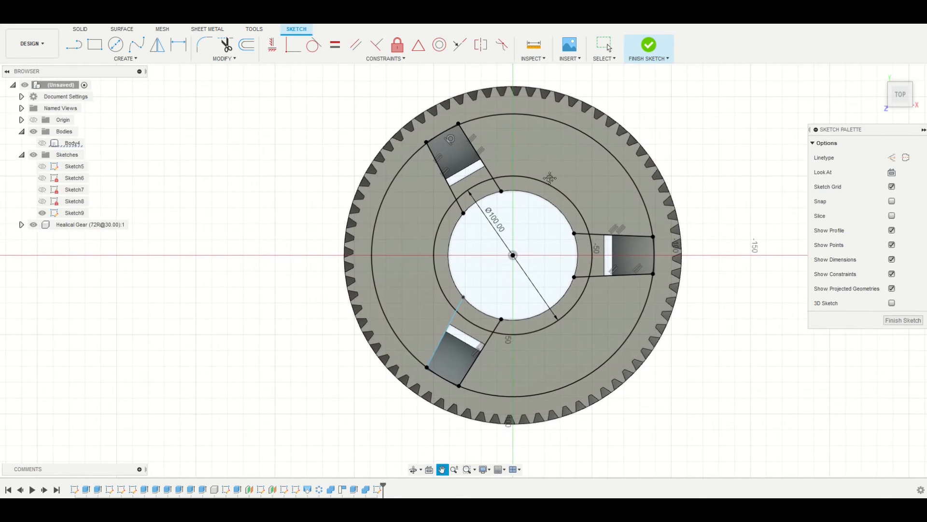
key(Escape)
Step: Extrude the six profiles between the three pockets and the central bore 50 mm down through the gear as a cut
click(474, 179)
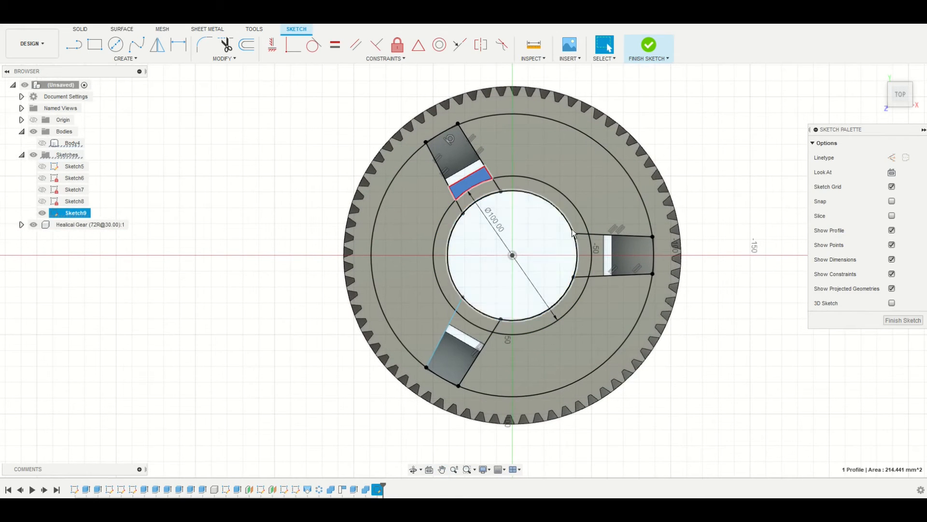
shift+click(596, 251)
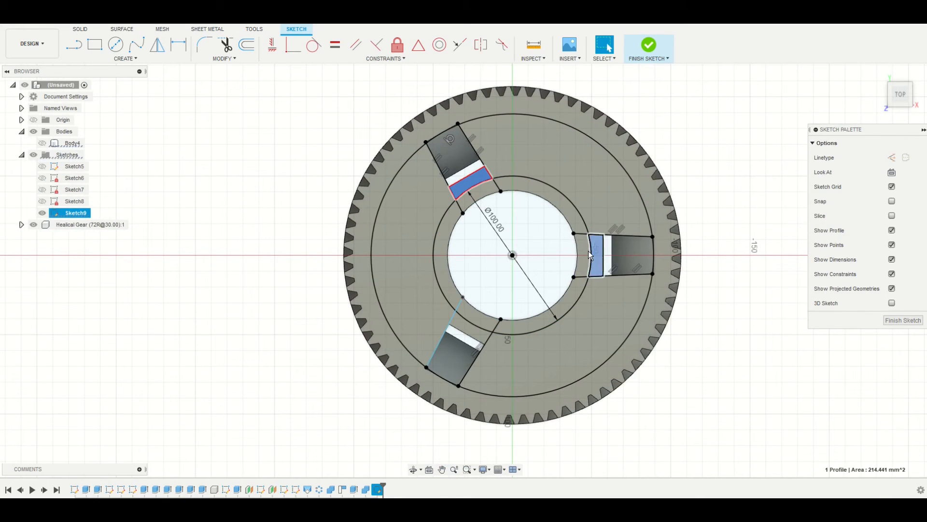
shift+click(468, 321)
shift+click(468, 313)
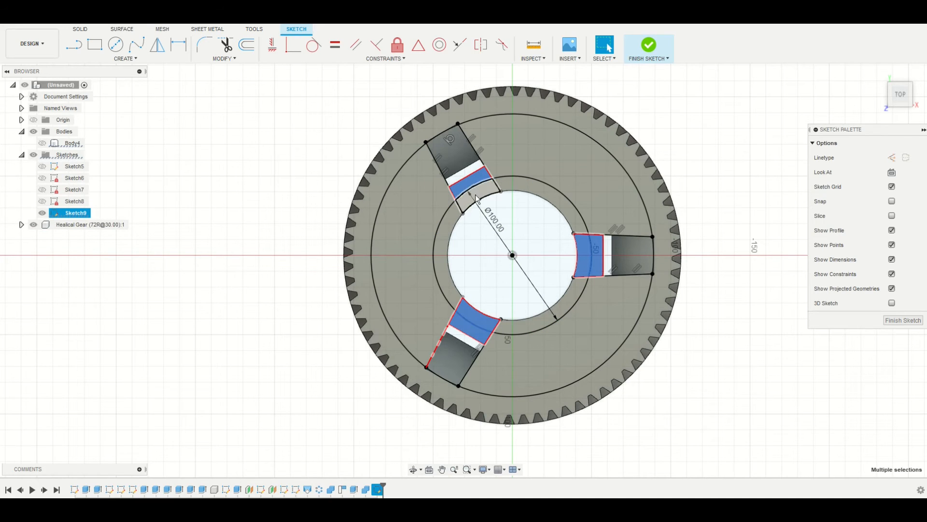
shift+click(444, 184)
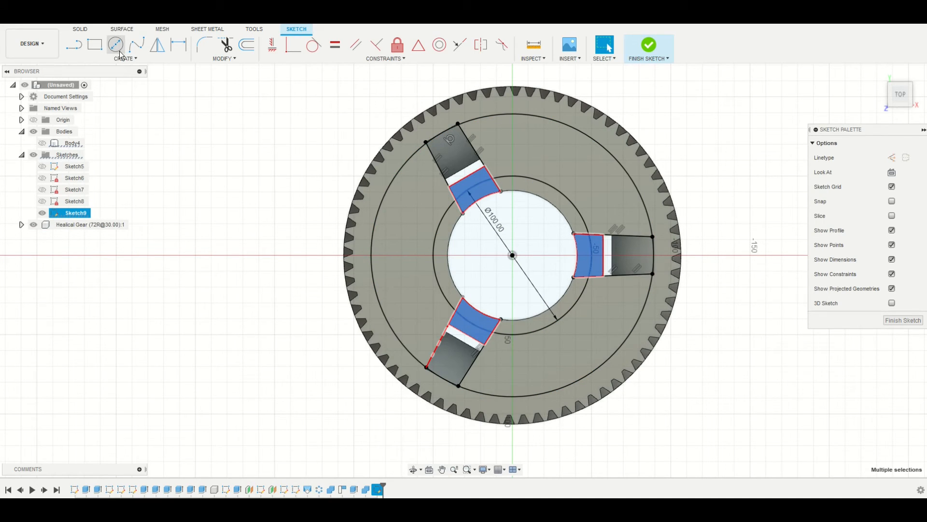
click(80, 29)
click(94, 44)
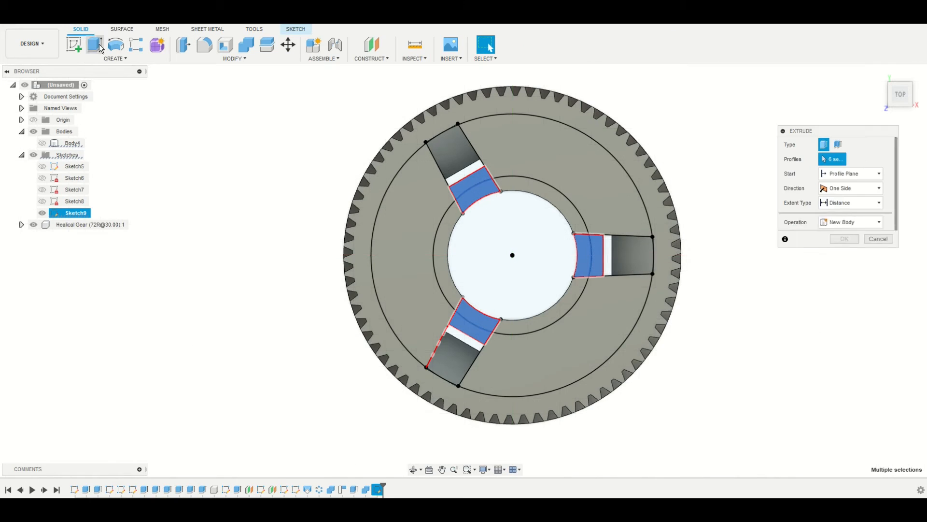
click(414, 469)
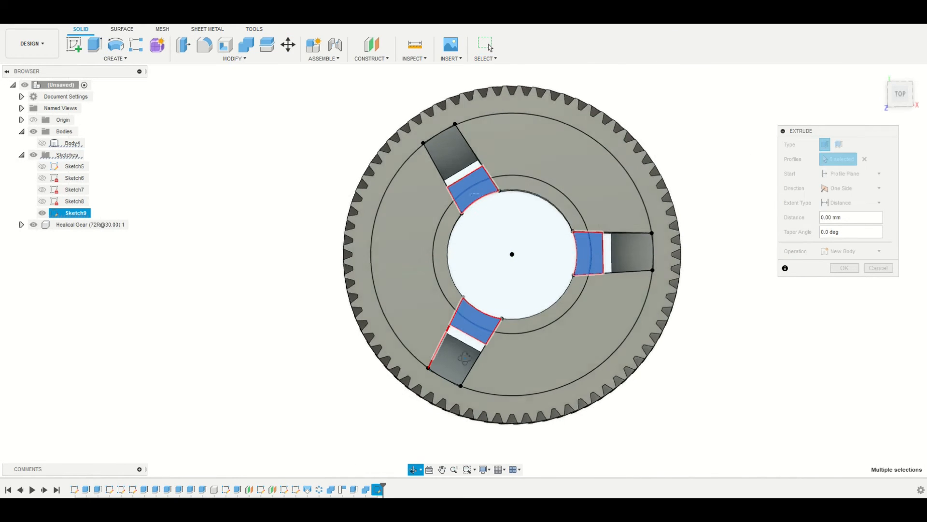
drag(460, 379, 467, 333)
key(Escape)
drag(472, 211, 481, 266)
key(Return)
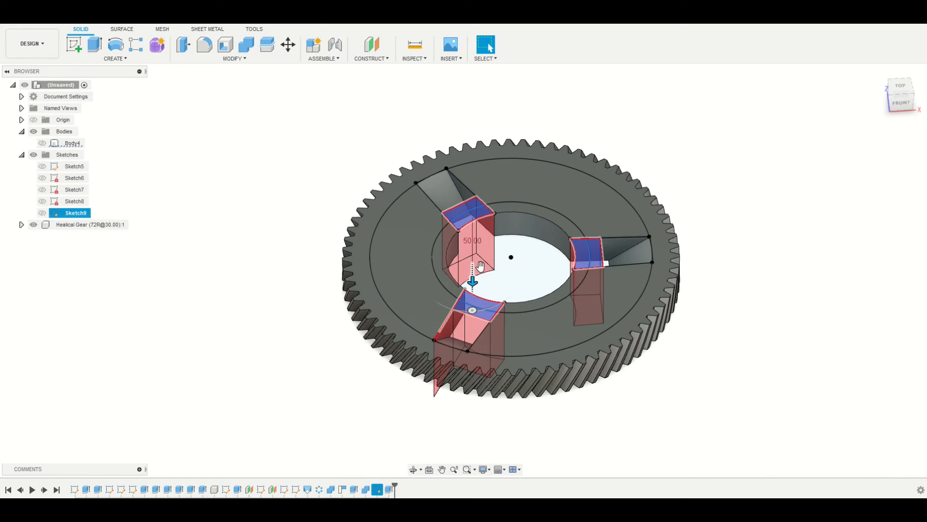
Step: View the cut gear from above and reopen the sketch used for the pocket extension cut
click(413, 470)
drag(518, 373, 535, 405)
key(Escape)
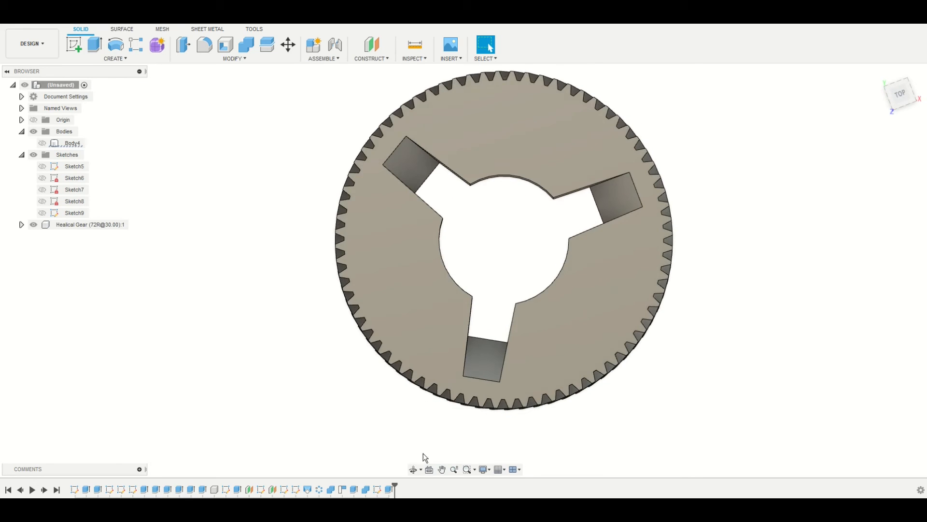
right_click(377, 489)
click(415, 388)
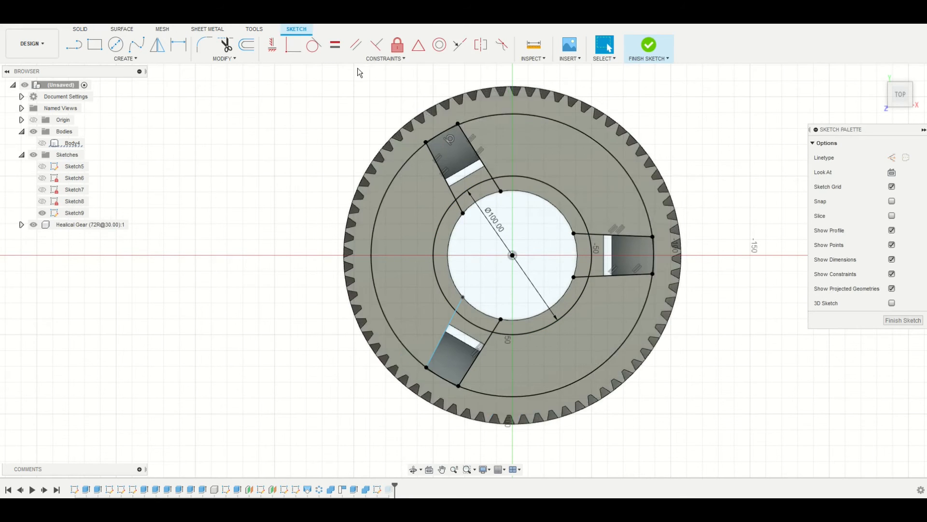
Step: Draw a 10 mm line along the outer circle, starting at the upper-left pocket's right outer corner and leading away from the pocket
scroll(360, 72, up, 5)
key(l)
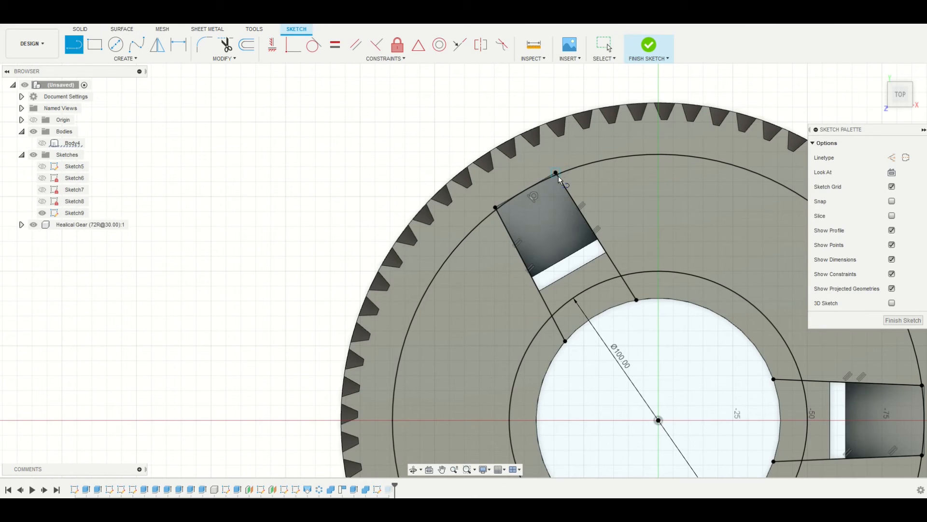
scroll(558, 177, up, 8)
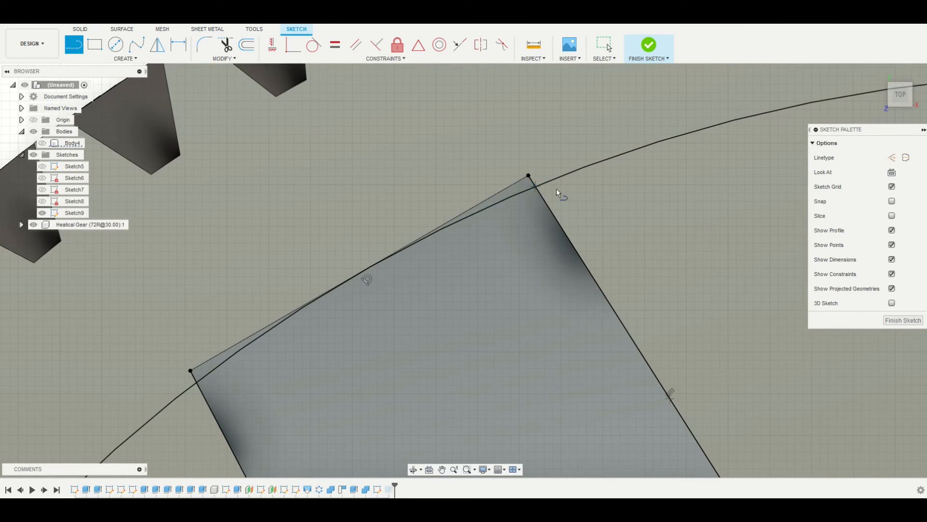
scroll(557, 188, down, 5)
click(549, 185)
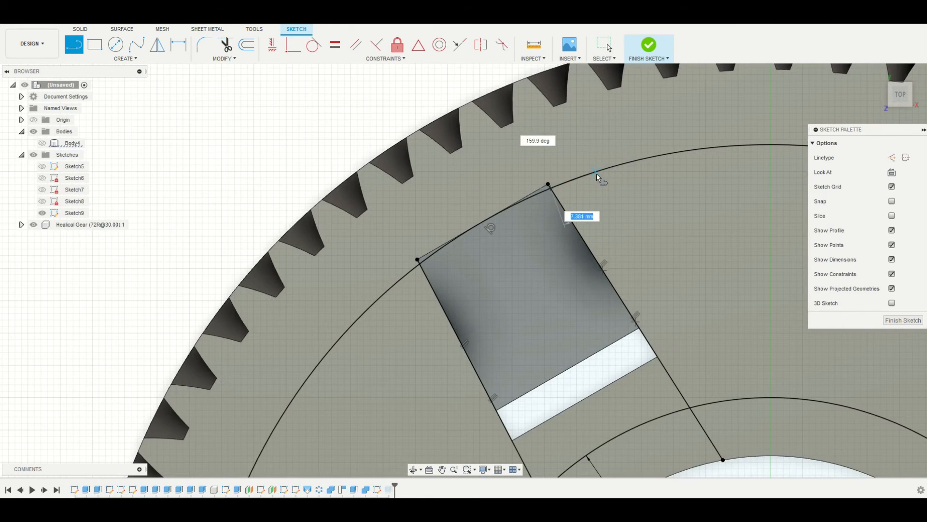
text(10)
key(Tab)
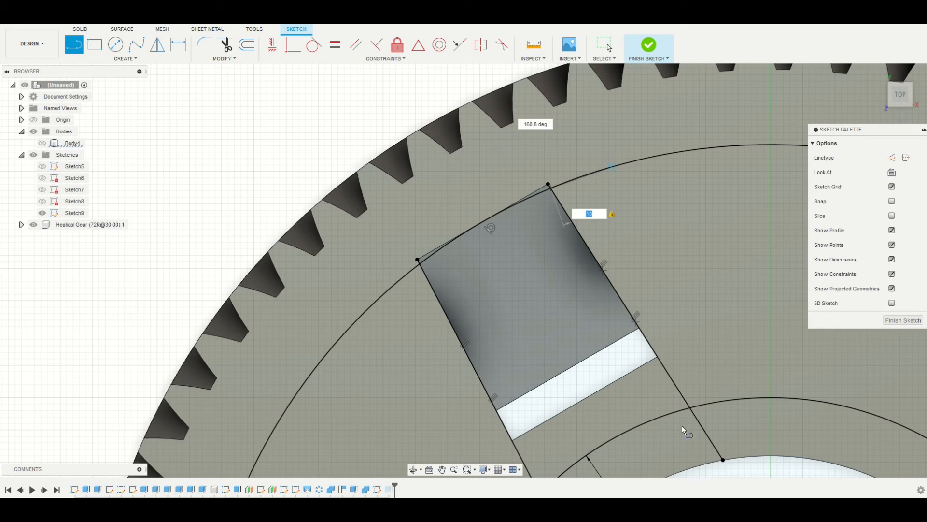
Step: Draw a 5 mm line along the 100 mm circle from the upper-left pocket's right side line, and change its length to 7 mm
click(693, 409)
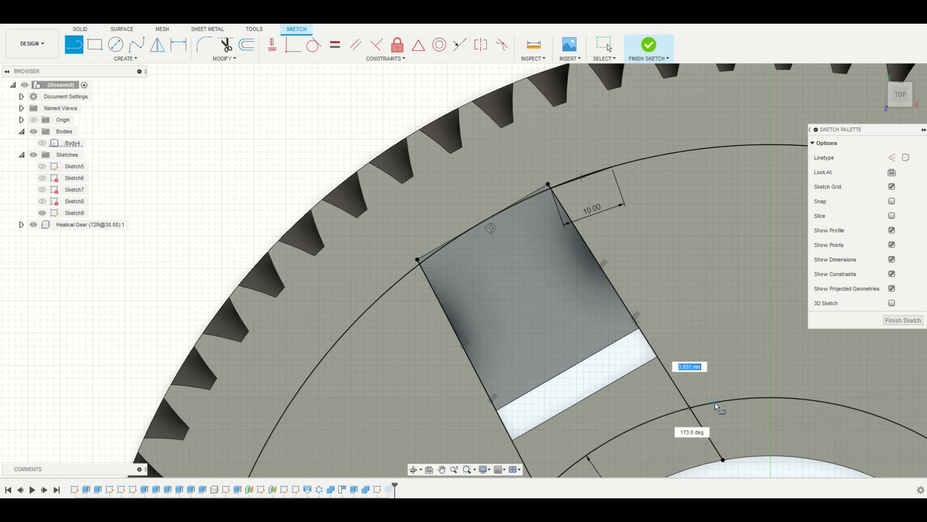
text(5)
key(Tab)
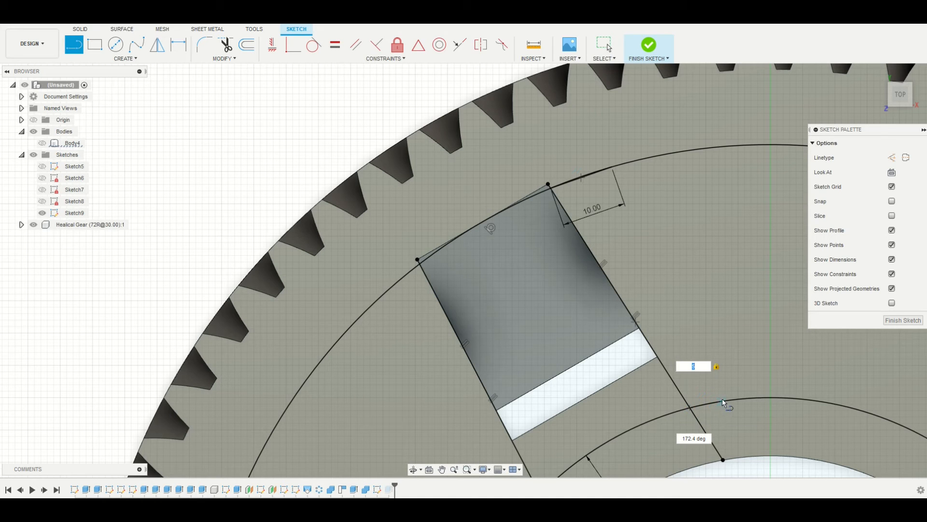
key(Return)
mouse_move(423, 315)
middle_down()
mouse_move(459, 251)
mouse_move(513, 222)
mouse_move(426, 202)
middle_up()
key(Escape)
double_click(708, 301)
click(704, 302)
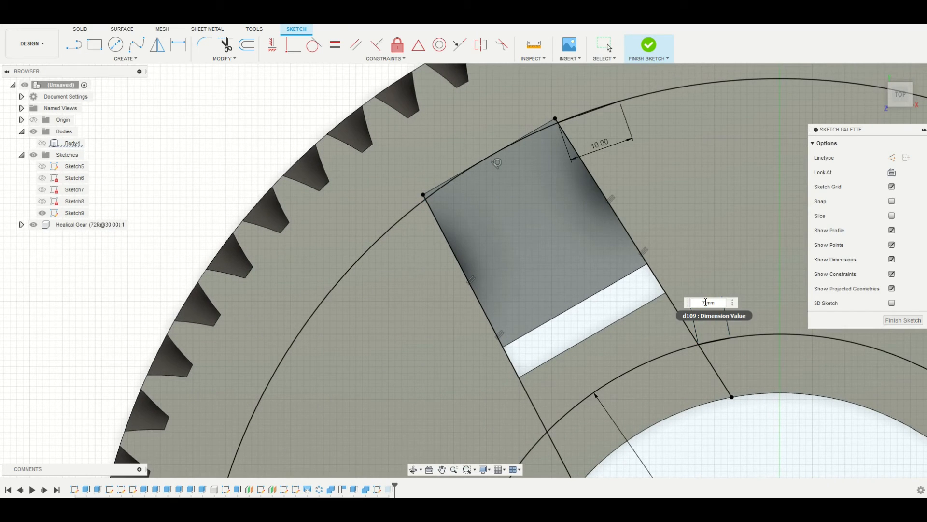
key(Return)
Step: Draw a 10 mm line along the outer circle, starting at the upper-left pocket's left outer corner and leading away from the pocket
middle_drag(461, 298, 559, 259)
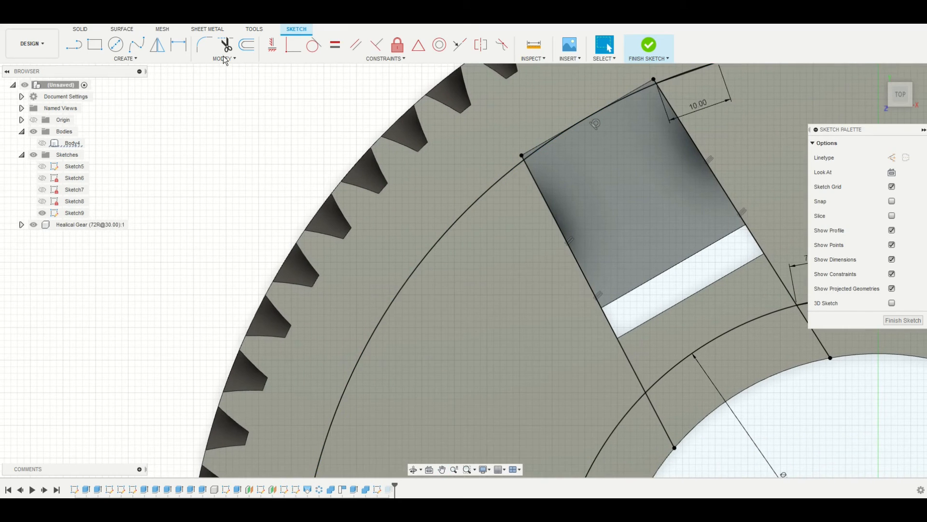
click(73, 44)
scroll(504, 149, up, 5)
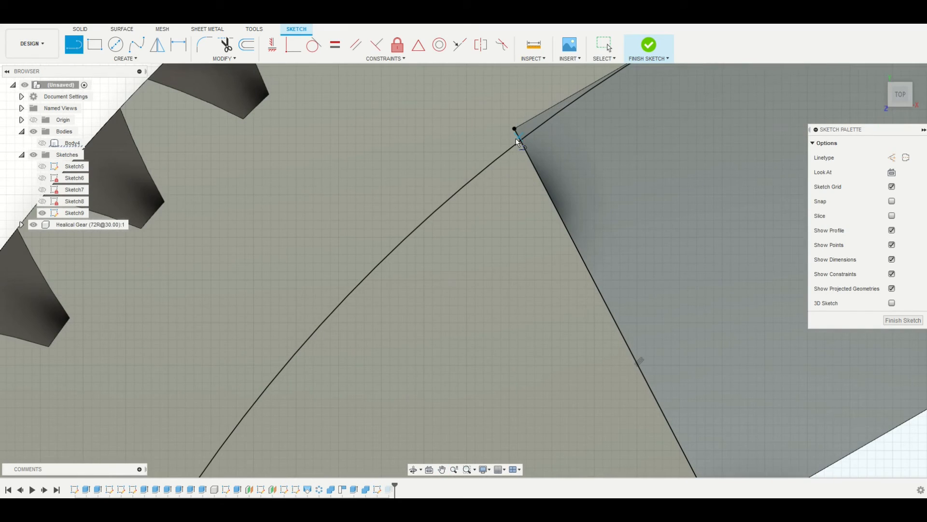
click(518, 141)
scroll(456, 232, down, 5)
text(10)
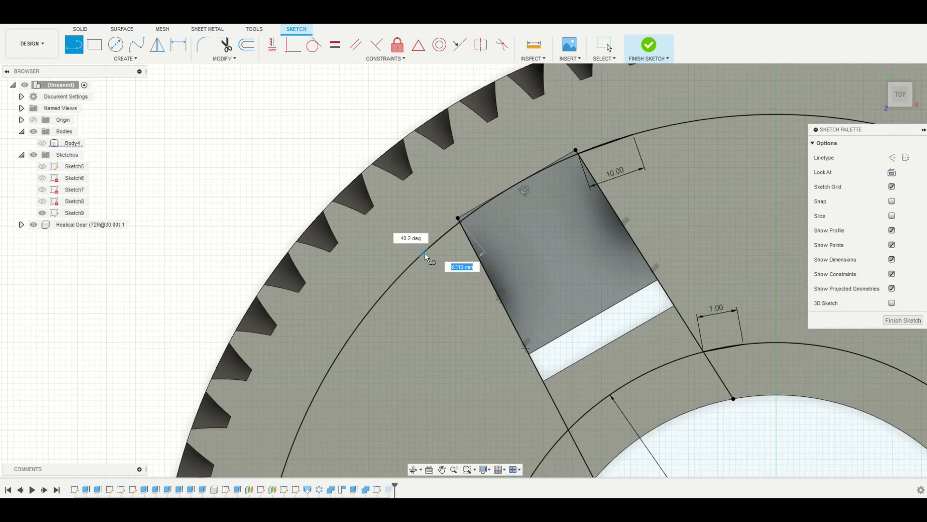
key(Tab)
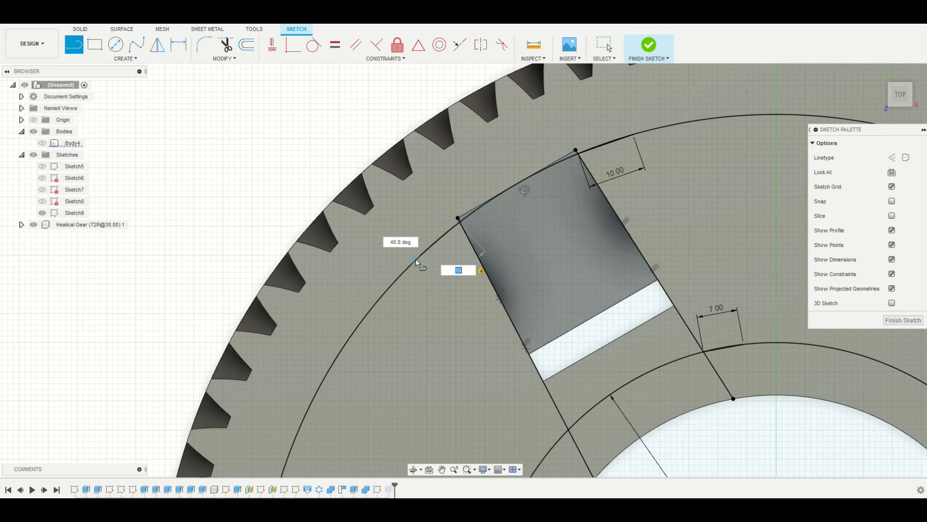
key(Return)
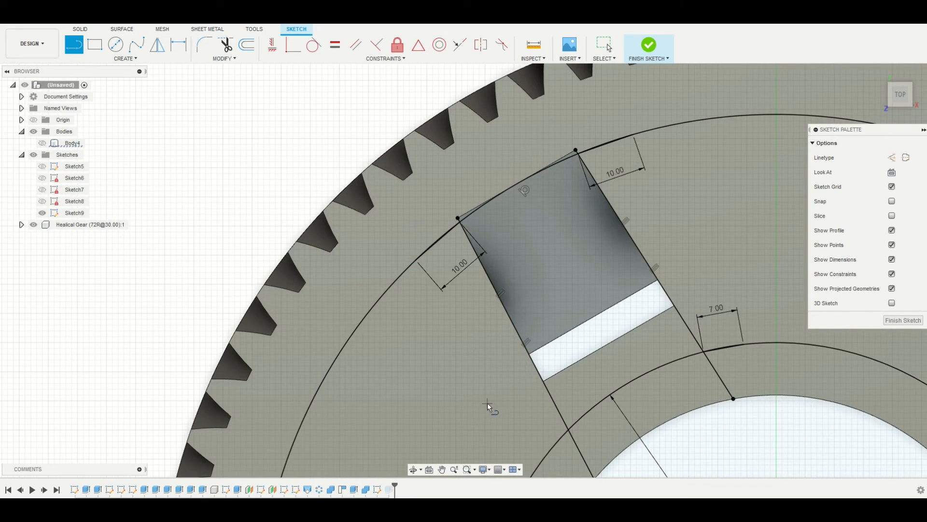
Step: Draw a 7 mm line along the 100 mm circle, leading away from the upper-left pocket's left side line
middle_drag(487, 403, 527, 276)
click(568, 317)
text(7)
key(Tab)
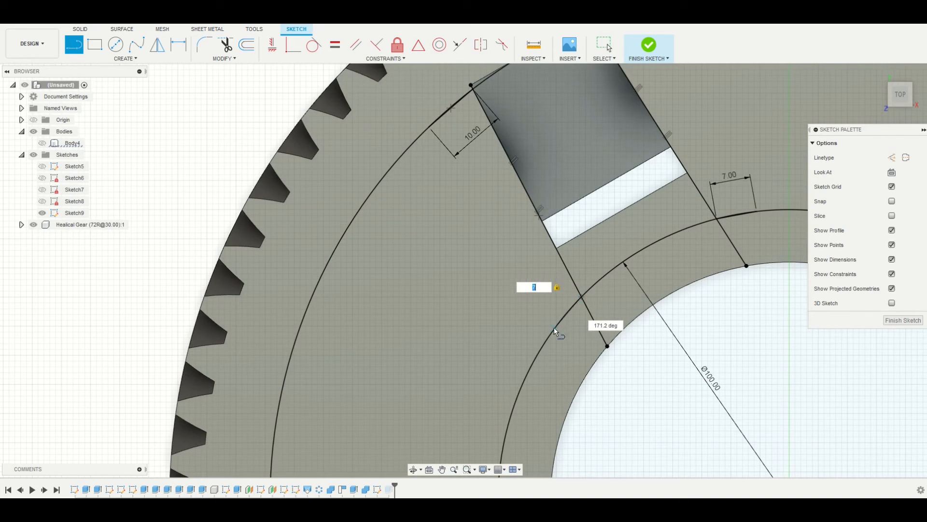
Step: Connect the free ends of the 10 mm and 7 mm lines with a straight line on each side of the upper-left pocket
click(430, 135)
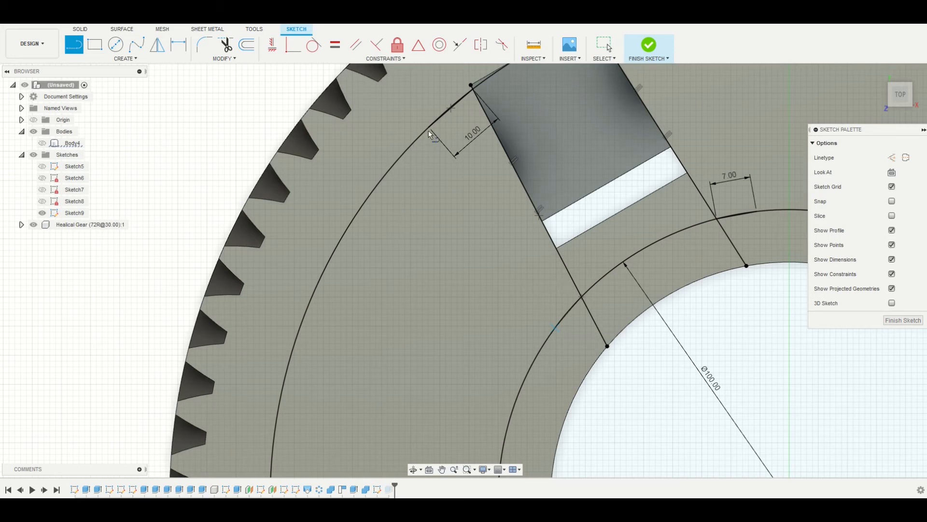
click(429, 128)
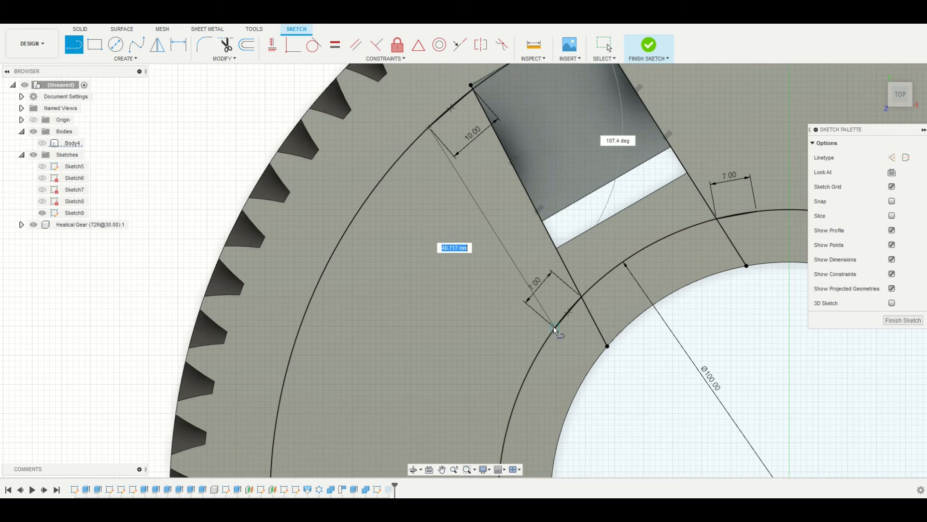
key(Return)
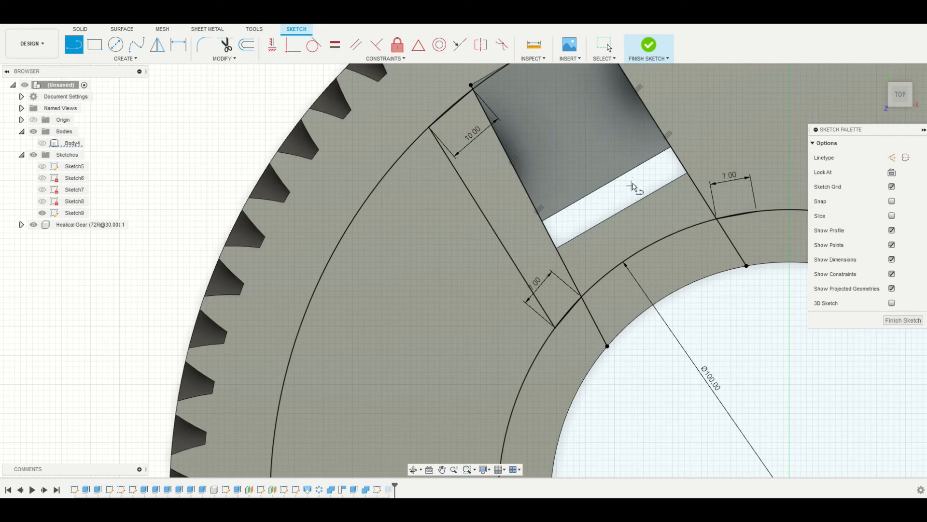
mouse_move(686, 134)
middle_down()
mouse_move(532, 227)
mouse_move(497, 230)
middle_up()
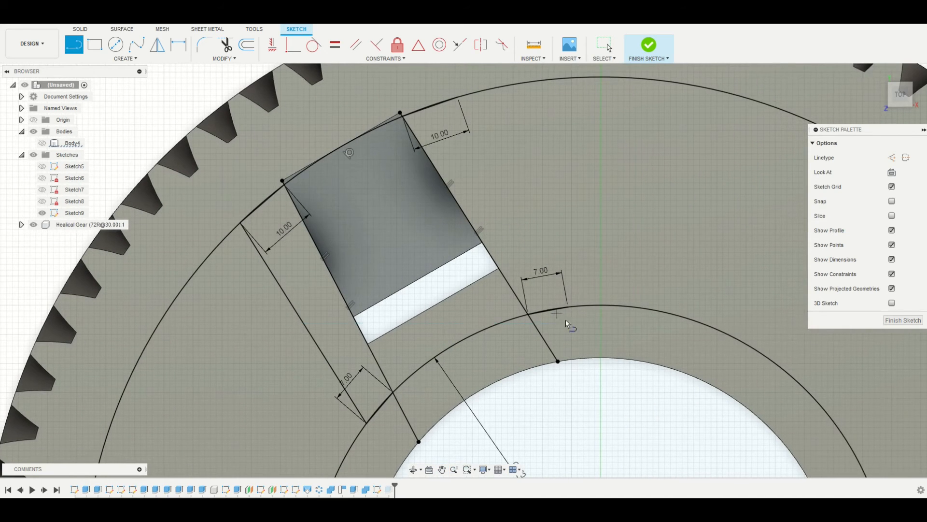
click(569, 308)
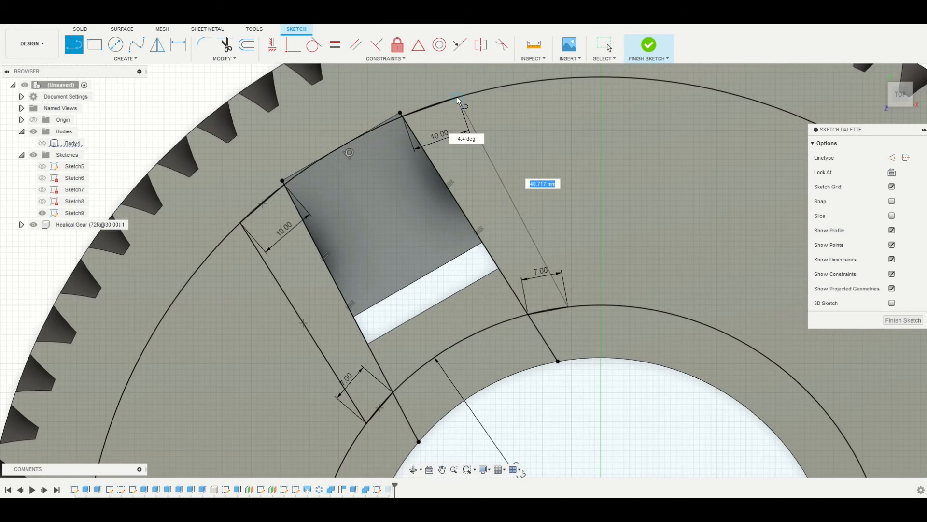
key(Return)
scroll(545, 247, down, 2)
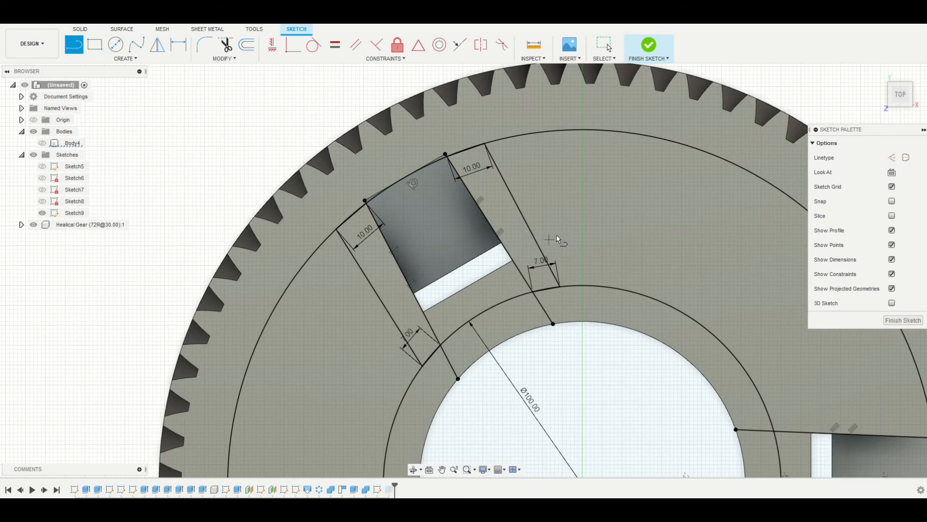
Step: Sketch a 5 mm circle at the midpoint of the 10 mm line right of the upper-left pocket, and change its diameter to 4 mm
scroll(451, 132, up, 3)
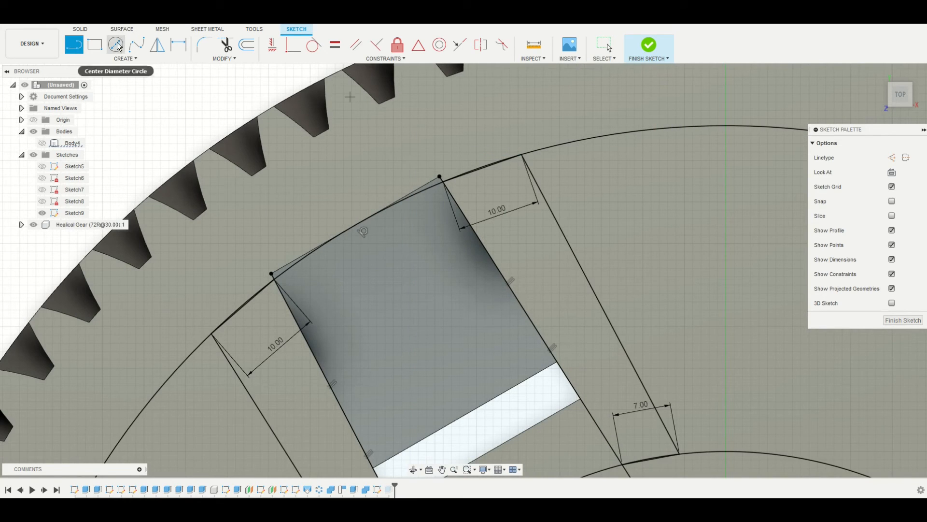
click(118, 45)
click(482, 169)
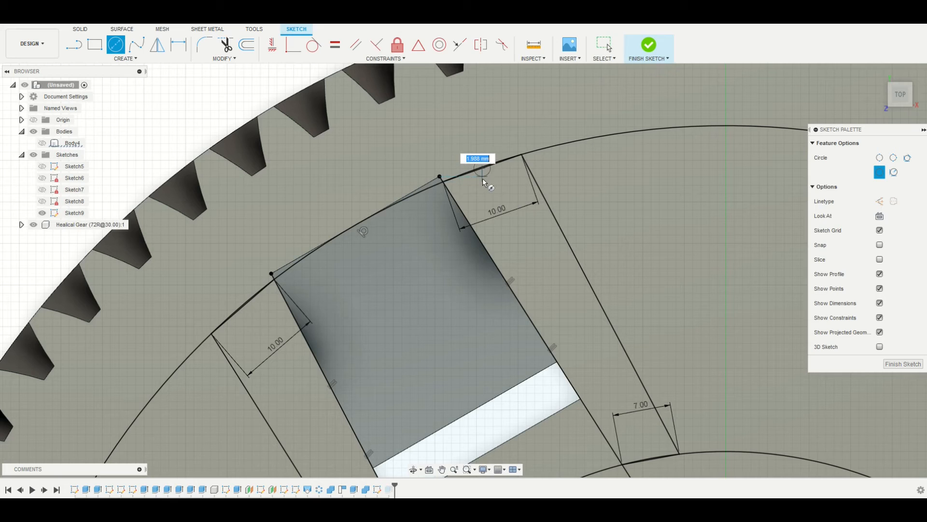
text(4)
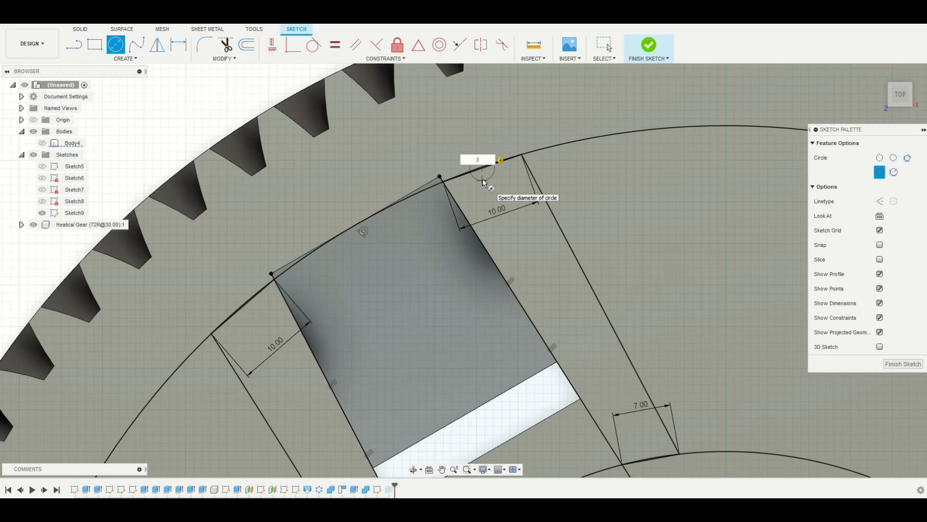
key(BackSpace)
text(5)
key(Return)
key(Escape)
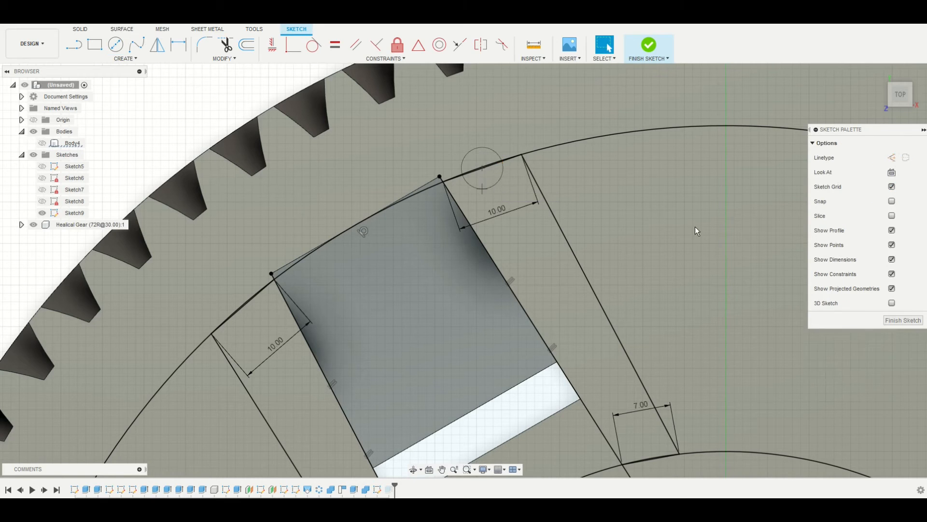
double_click(489, 177)
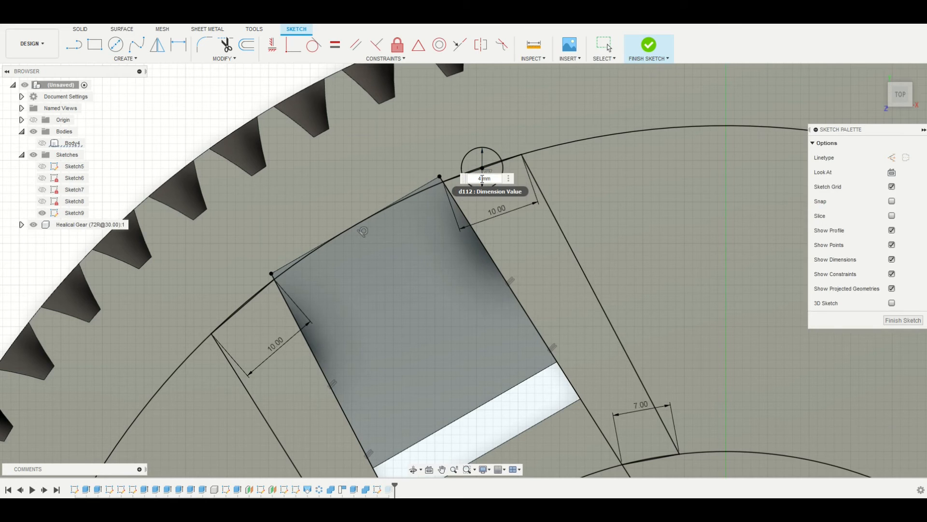
key(Return)
Step: Sketch a 4 mm circle at the midpoint of the 10 mm line left of the upper-left pocket
middle_drag(388, 267, 589, 197)
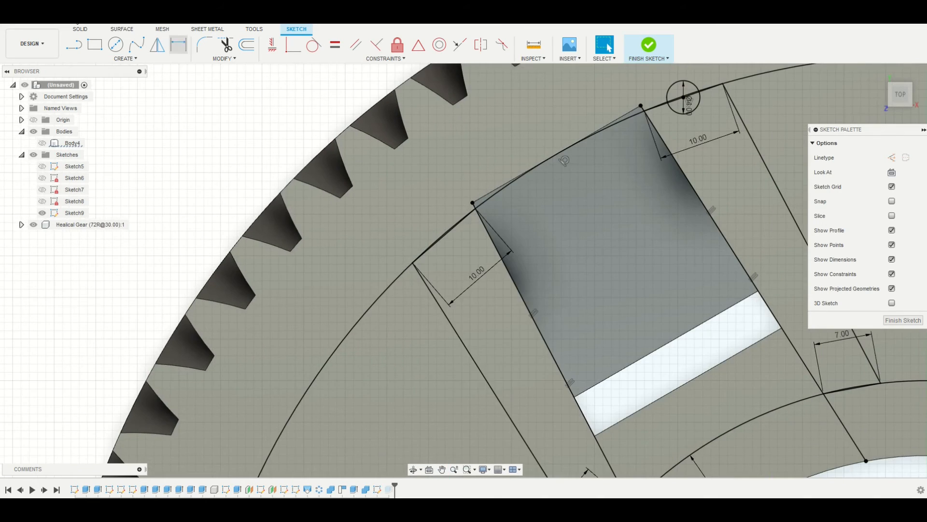
click(115, 45)
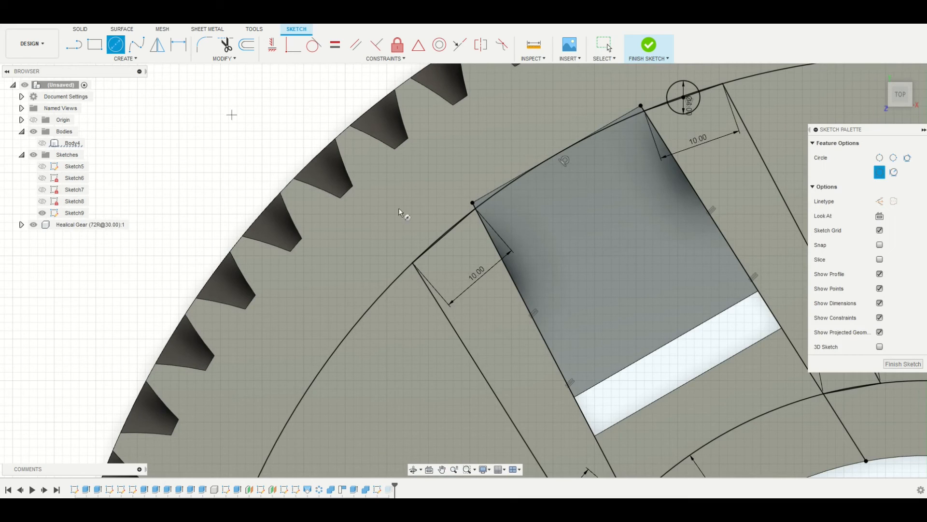
click(444, 234)
text(4)
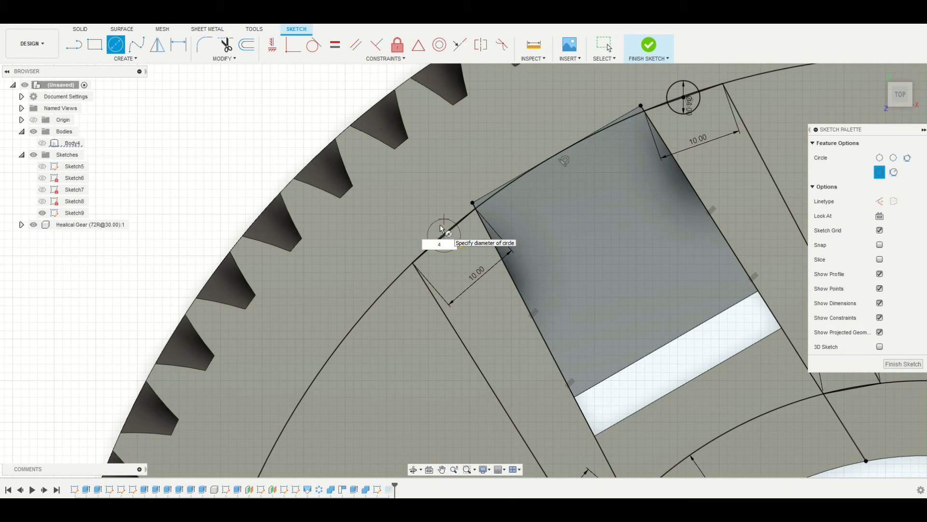
key(Return)
key(Escape)
scroll(660, 337, down, 6)
middle_drag(661, 337, 303, 196)
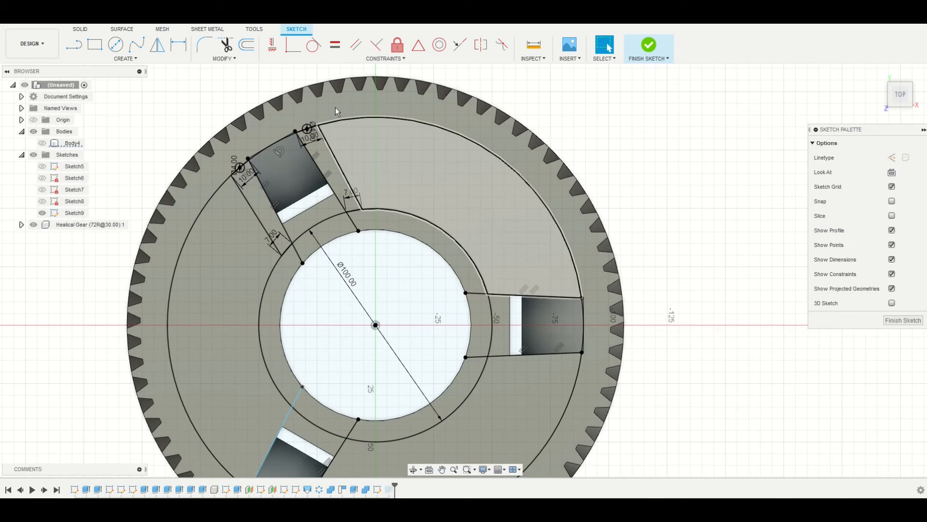
Step: Draw a 10 mm line along the outer circle, starting at the right pocket's upper outer corner and leading away from the pocket
click(74, 46)
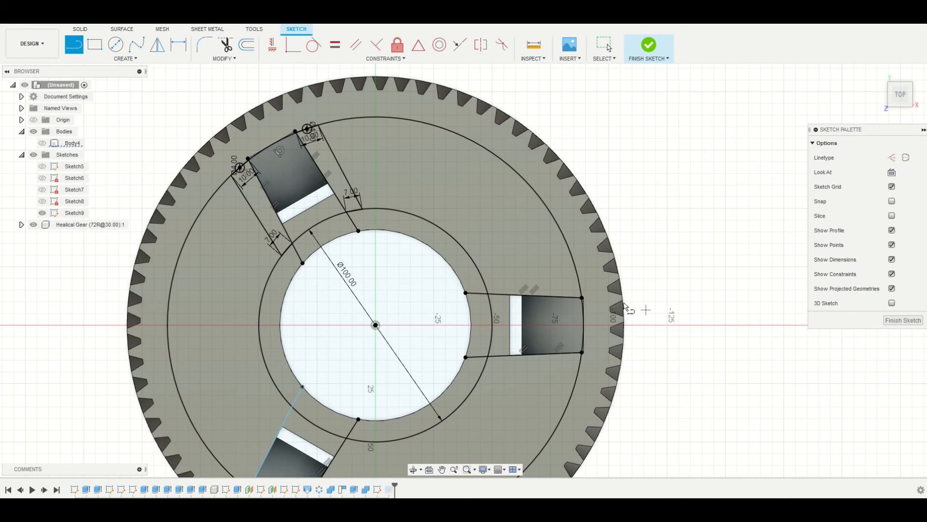
scroll(581, 302, up, 5)
click(586, 294)
scroll(578, 248, down, 3)
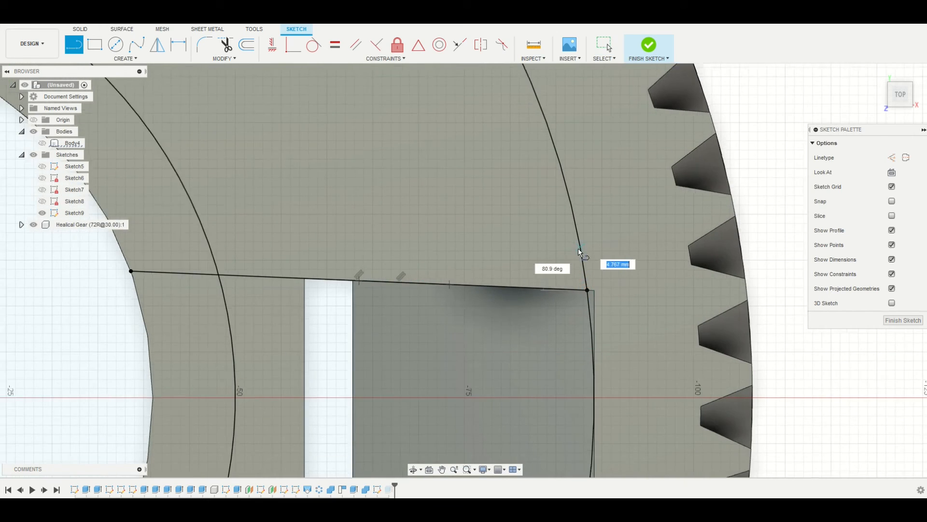
scroll(578, 250, down, 3)
scroll(578, 250, up, 5)
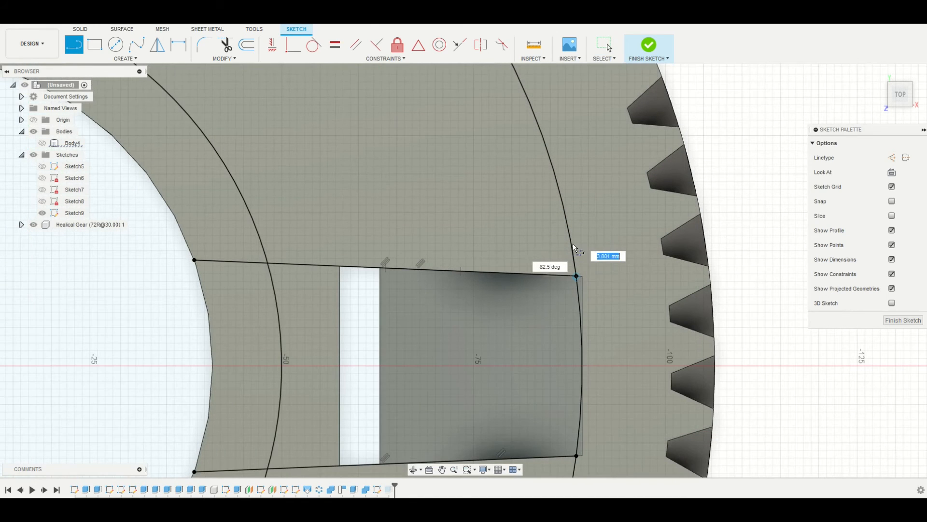
text(10)
key(Tab)
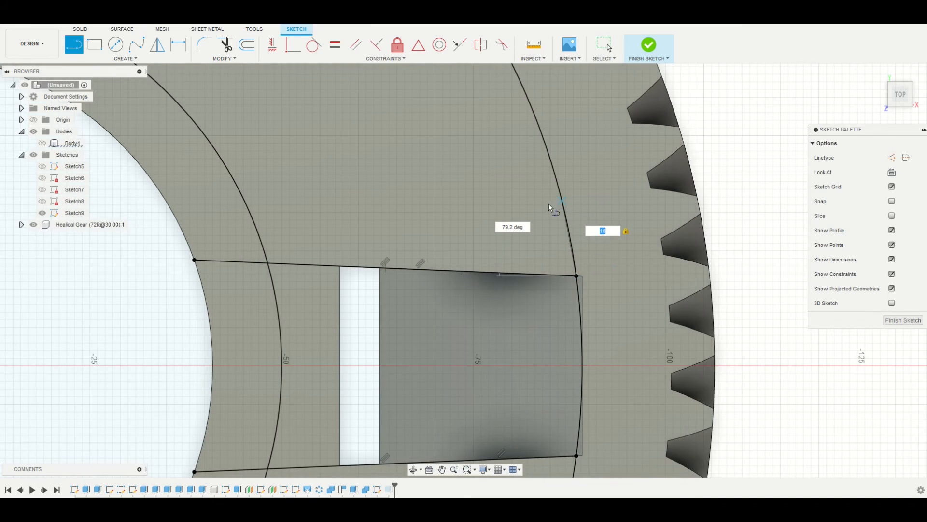
key(Return)
scroll(245, 326, down, 4)
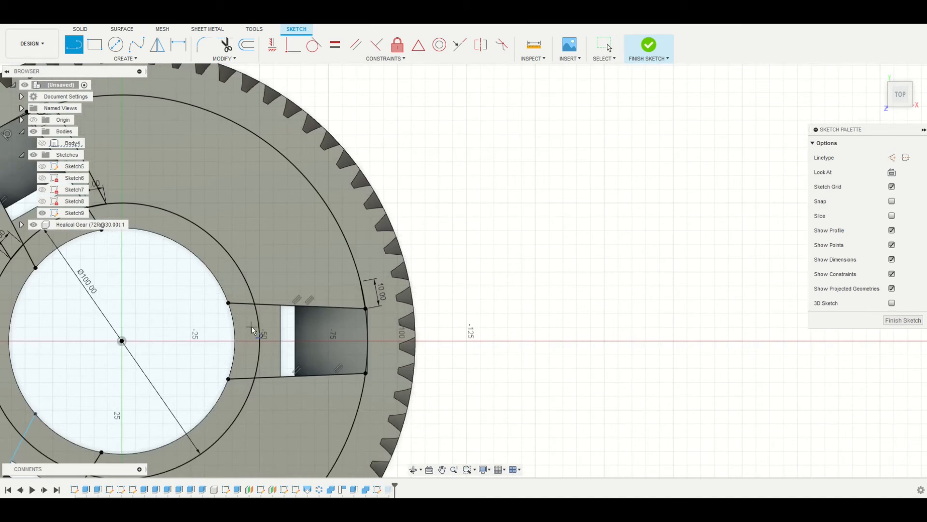
Step: Draw a 7 mm line along the 100 mm circle, leading upward from the right pocket's upper side line
middle_drag(251, 326, 336, 299)
scroll(349, 281, up, 5)
click(344, 279)
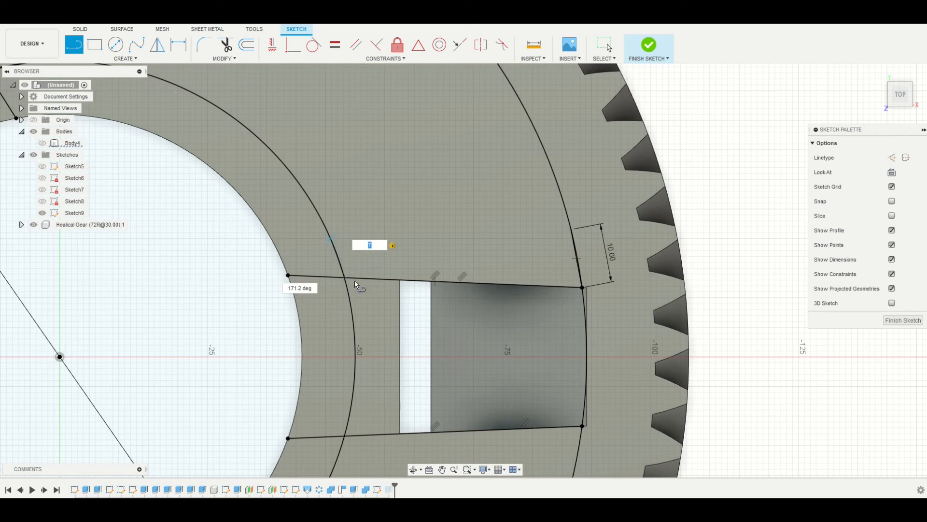
key(Escape)
Step: Below the right pocket, draw a 7 mm line along the 100 mm circle and a 10 mm line along the outer circle
middle_drag(374, 396, 412, 201)
click(384, 240)
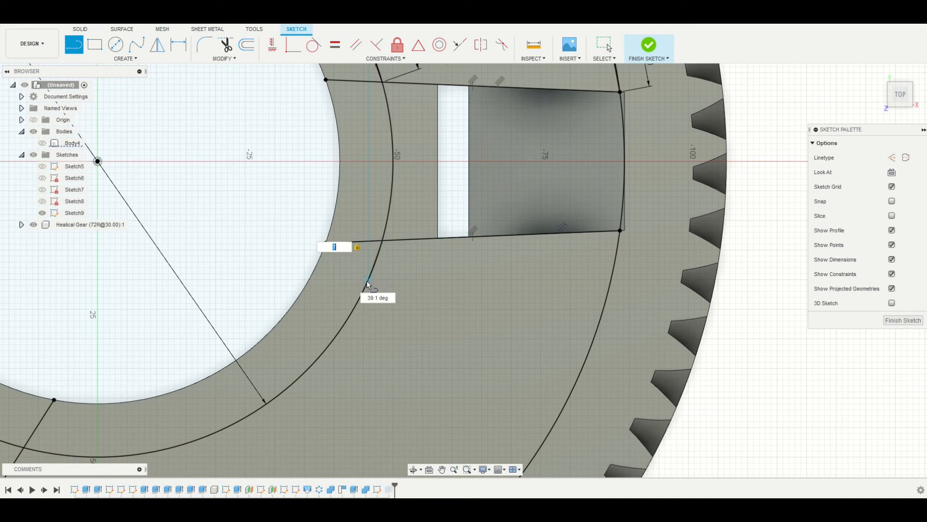
key(Return)
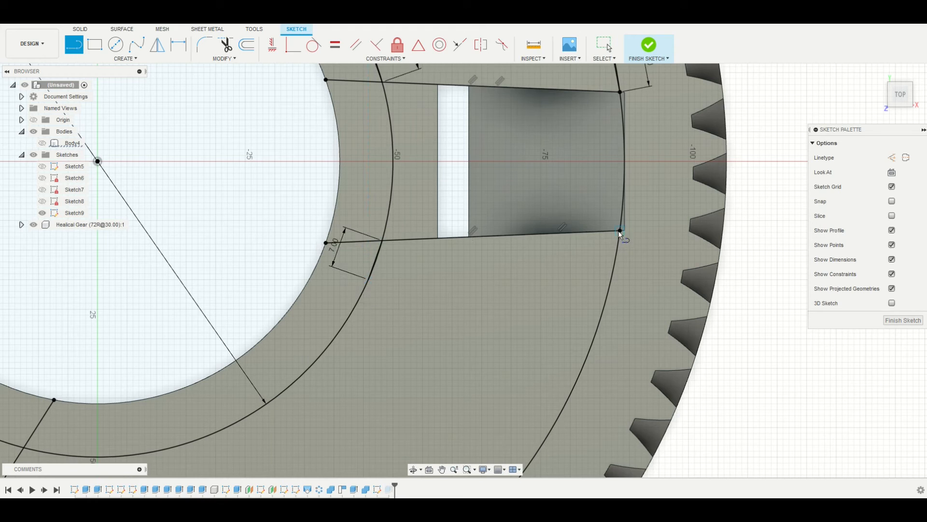
text(10)
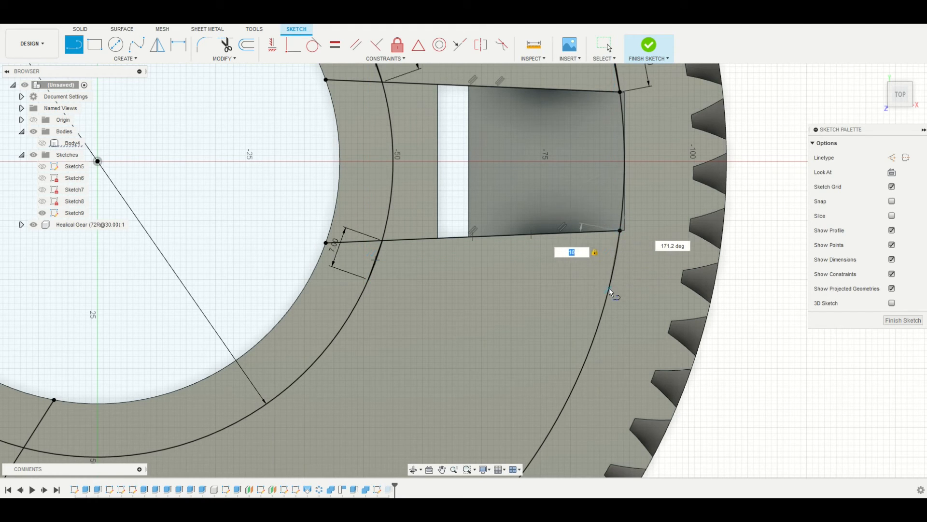
key(Return)
Step: Draw a 7 mm line along the 100 mm circle on each side of the lower-left pocket, leading away from its side lines
middle_drag(394, 335, 738, 179)
middle_drag(361, 258, 636, 343)
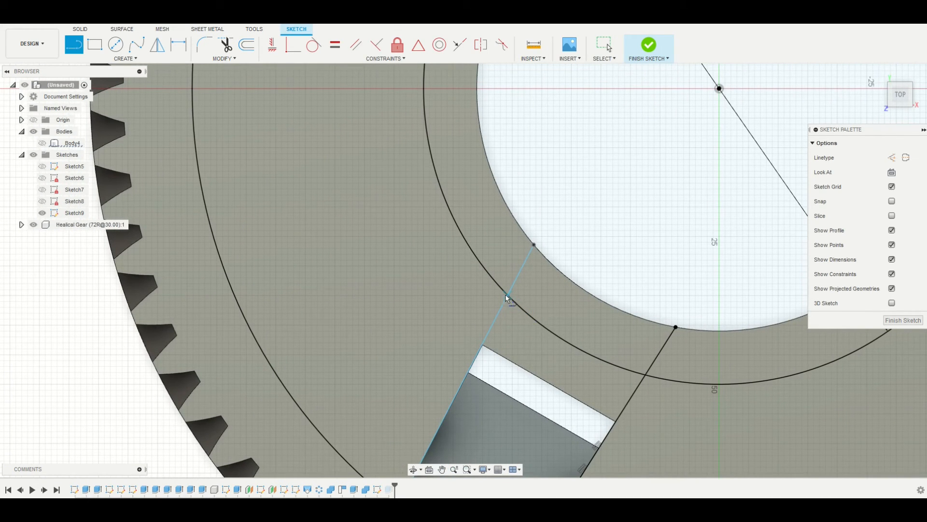
text(7)
key(Tab)
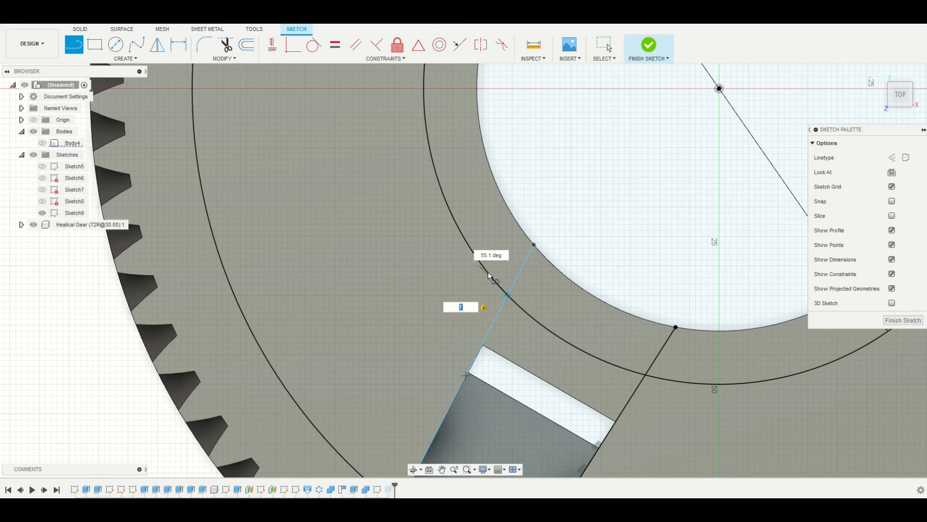
key(Return)
click(645, 375)
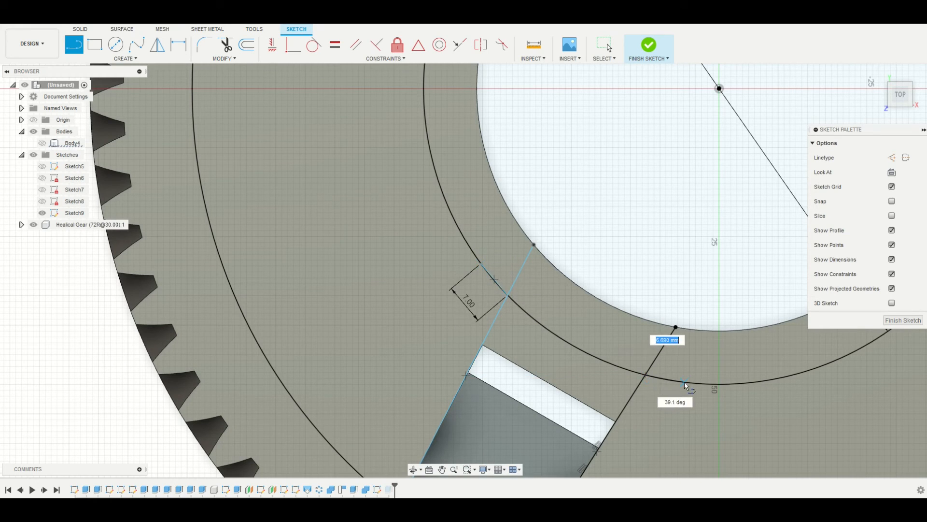
text(7)
key(Tab)
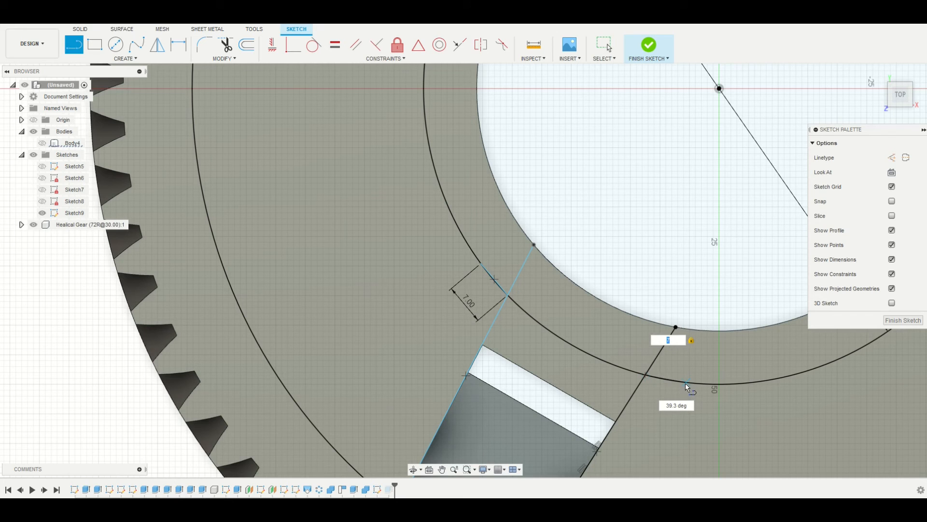
key(Return)
Step: Draw a 10 mm line along the outer circle, starting at the lower-left pocket's left outer corner and leading away from the pocket
scroll(686, 388, down, 4)
mouse_move(676, 392)
middle_down()
mouse_move(672, 376)
mouse_move(631, 358)
middle_up()
scroll(563, 377, up, 1)
scroll(575, 370, up, 2)
click(549, 432)
scroll(549, 433, up, 5)
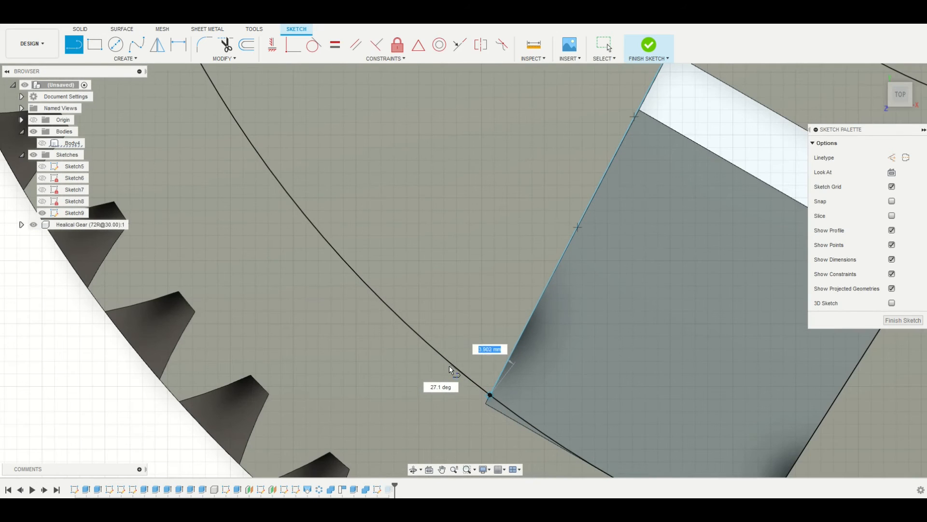
text(10)
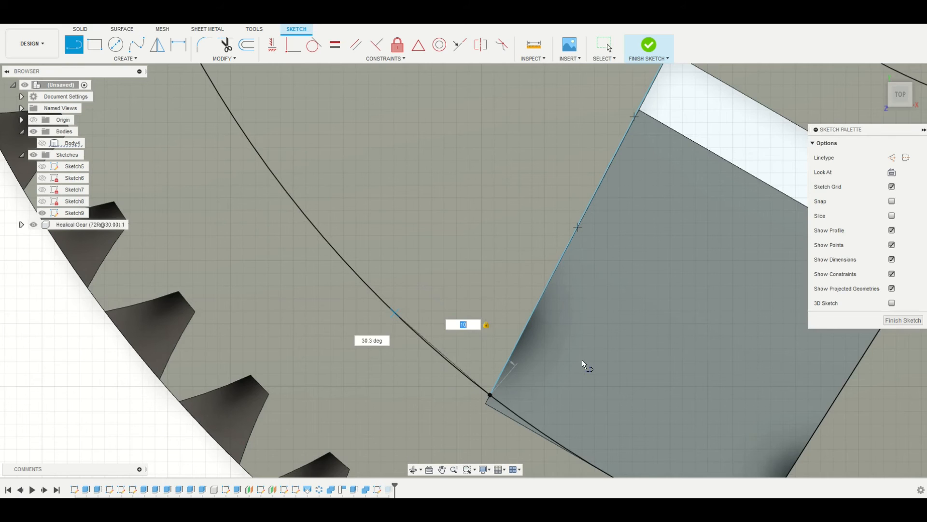
key(Return)
Step: Draw a 10 mm line along the outer circle, starting at the lower-left pocket's right outer corner and leading away from the pocket
middle_drag(654, 387, 382, 229)
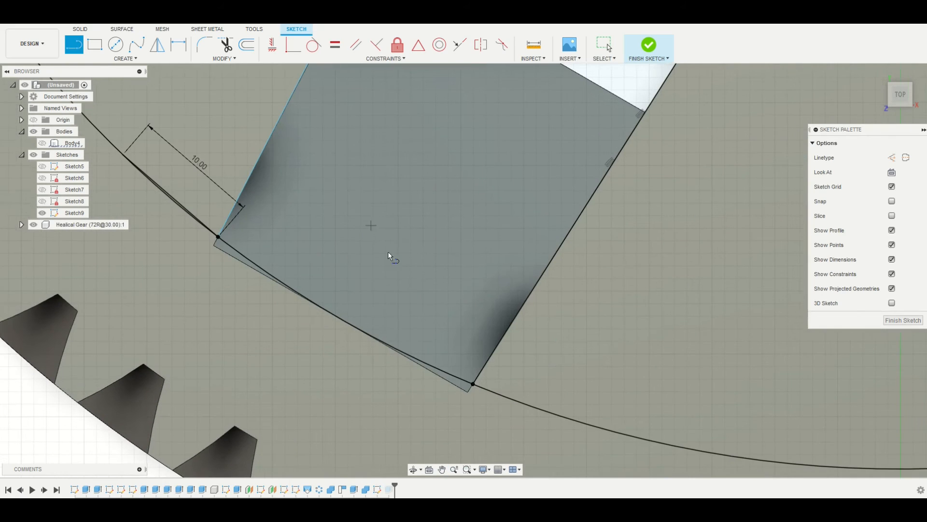
click(477, 387)
scroll(555, 410, down, 3)
text(10)
key(Tab)
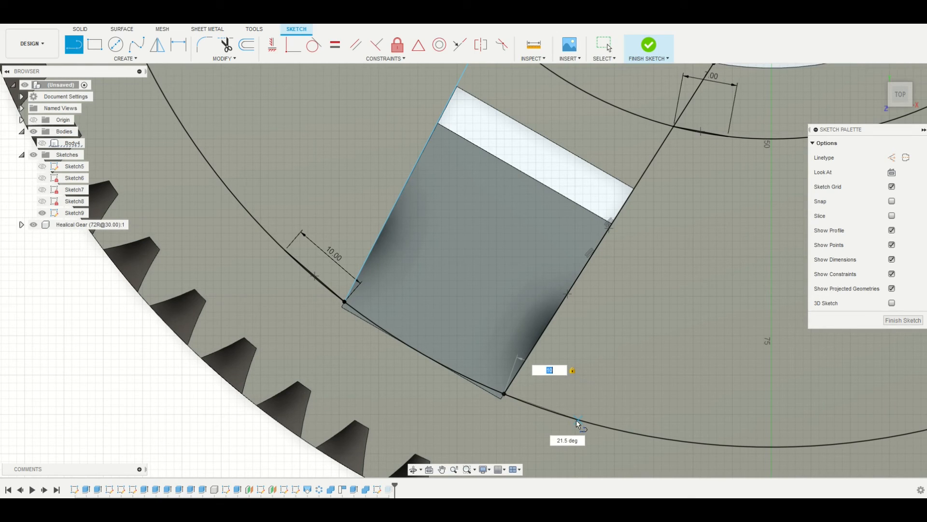
key(Return)
Step: Connect the free ends of the 7 mm and 10 mm lines with a straight line on each side of the lower-left pocket
scroll(652, 373, down, 3)
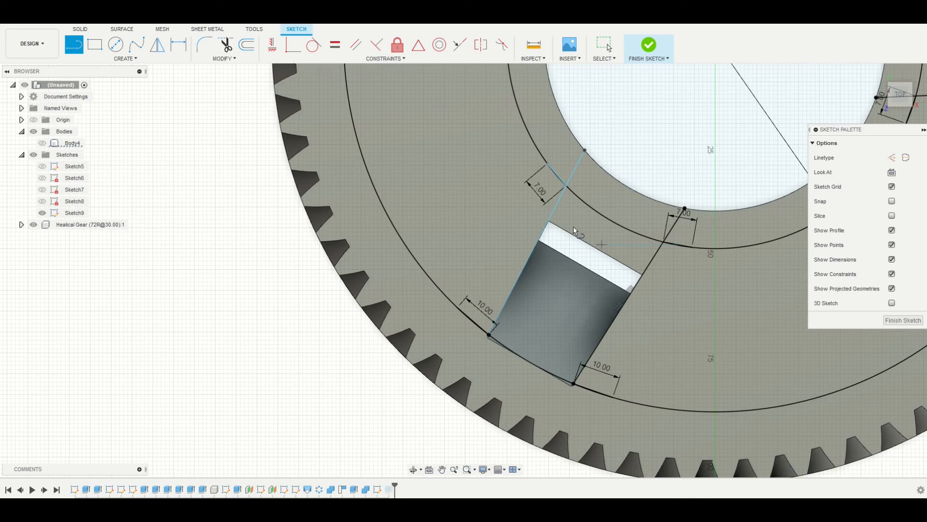
click(549, 165)
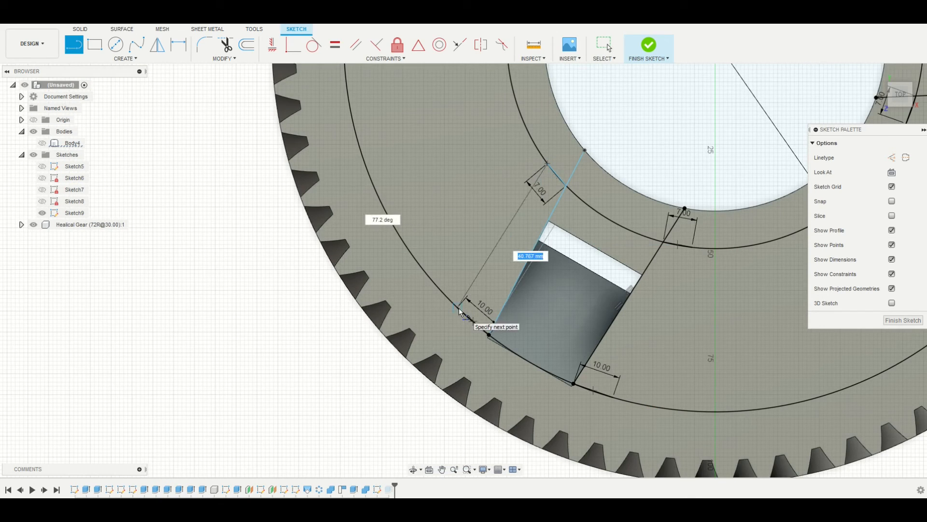
key(Return)
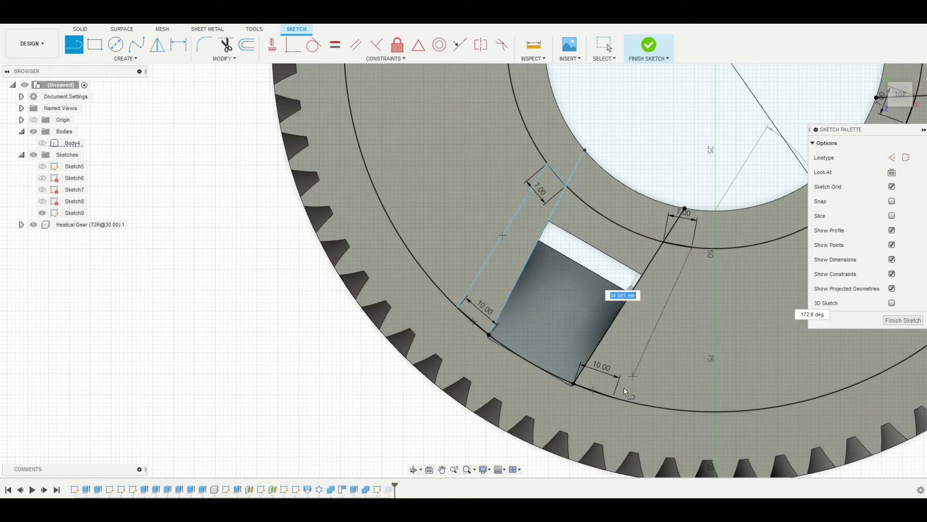
click(613, 400)
Step: Connect the free ends of the 7 mm and 10 mm lines with straight lines below and above the right pocket
middle_drag(792, 263, 433, 328)
click(548, 189)
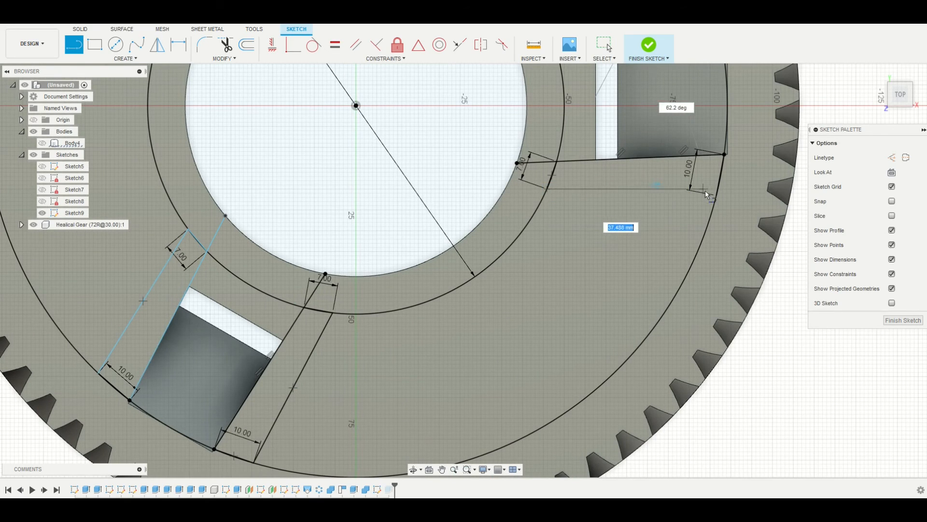
key(Return)
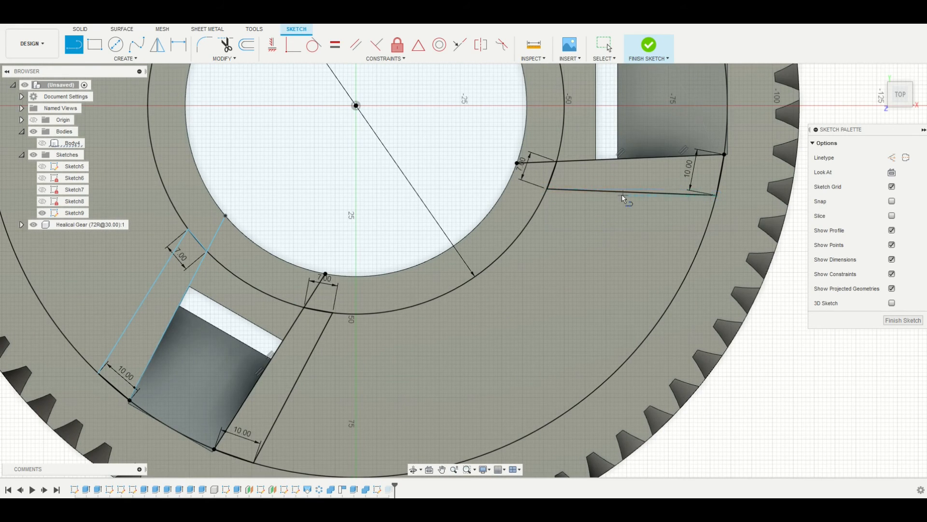
scroll(621, 194, down, 3)
click(586, 112)
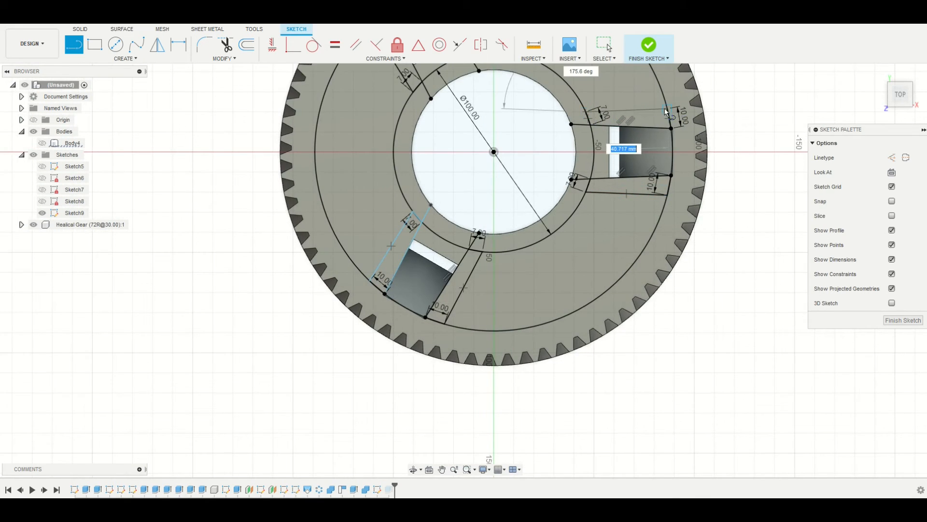
middle_drag(535, 140, 585, 303)
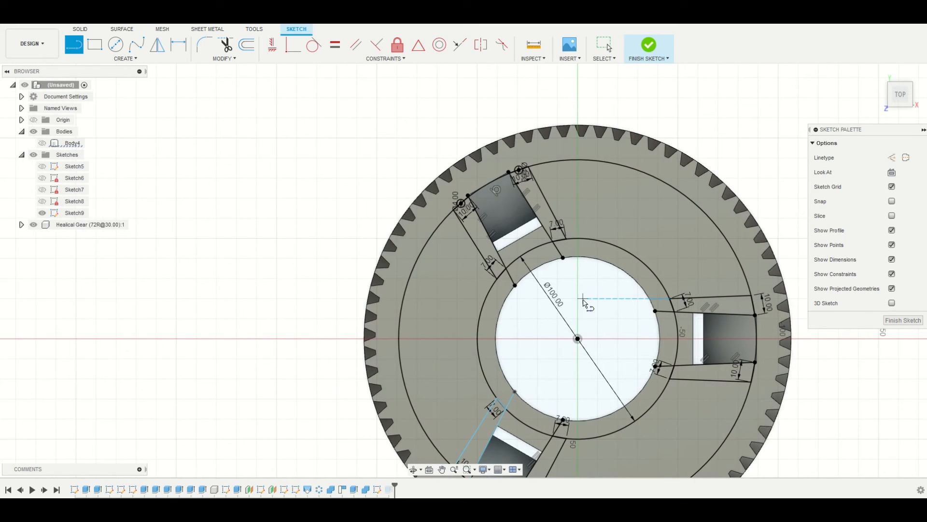
click(901, 320)
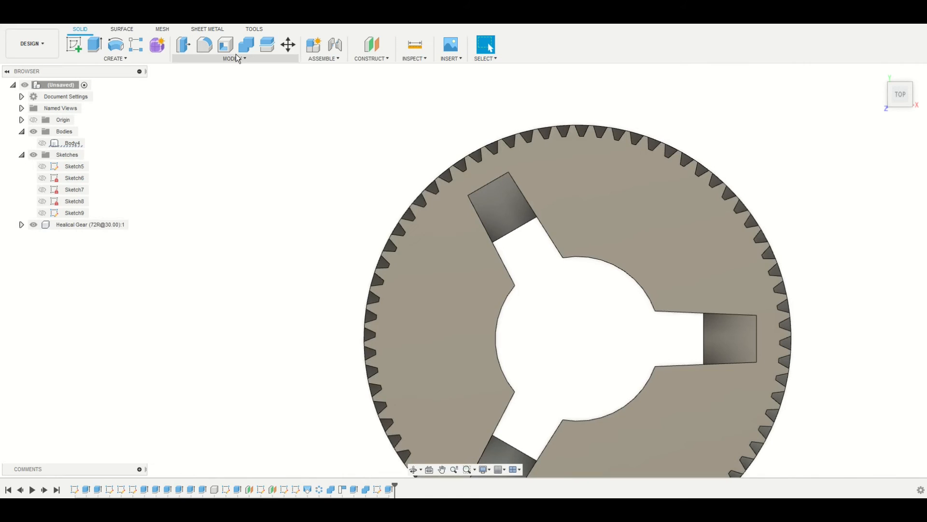
click(42, 167)
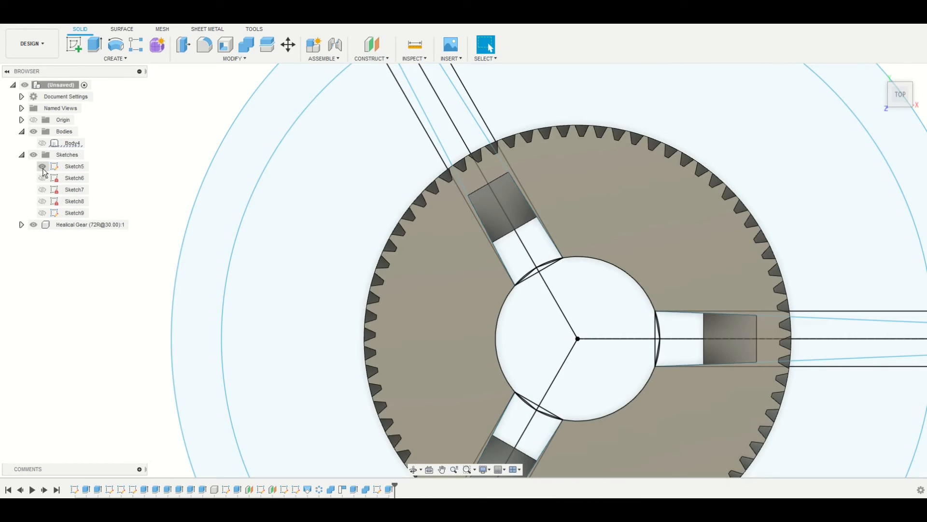
click(43, 167)
click(43, 213)
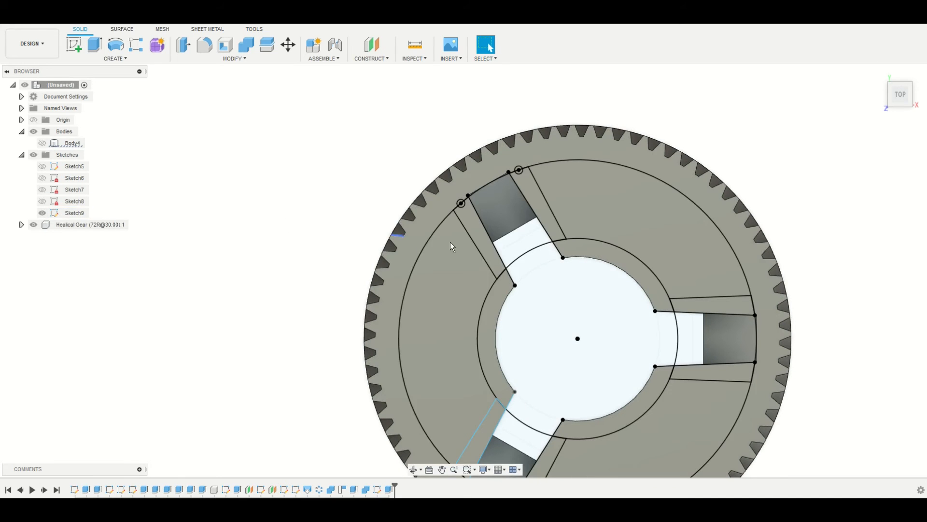
click(471, 263)
shift+click(608, 232)
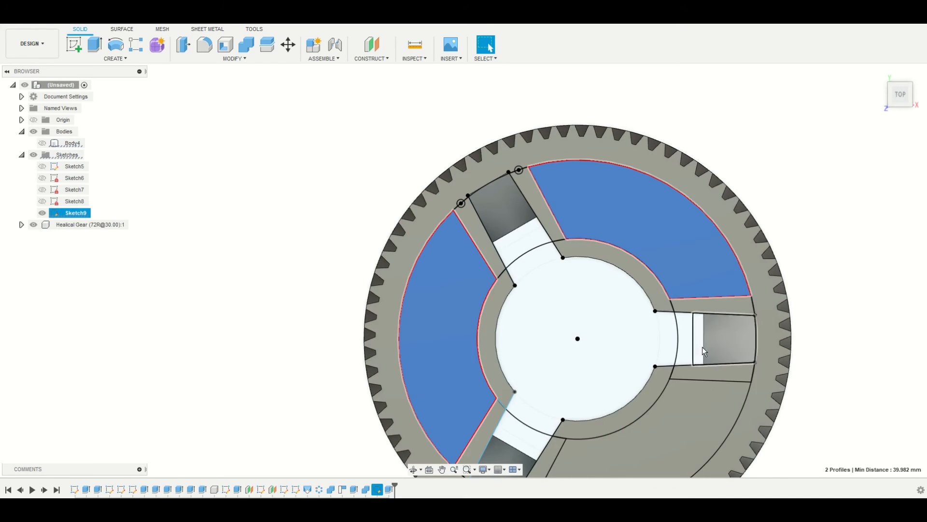
right_click(379, 491)
click(411, 456)
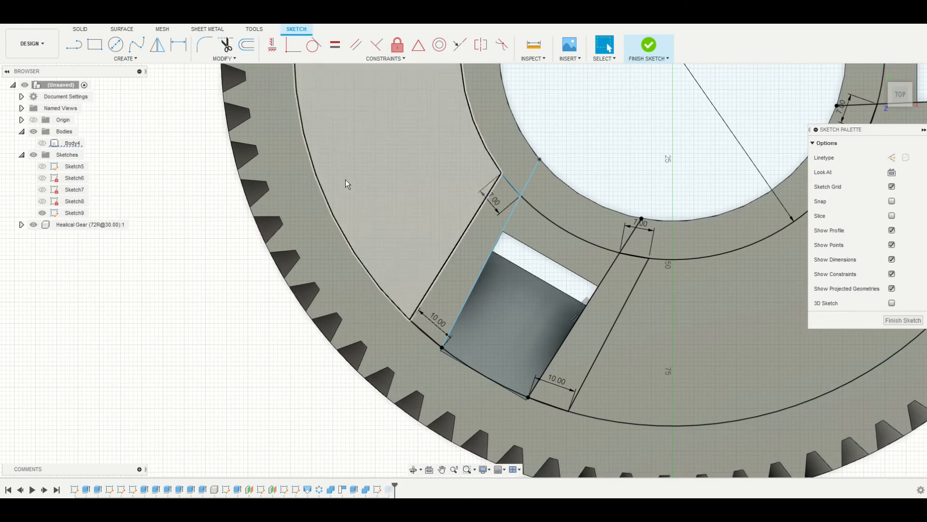
Step: Draw a 4 mm diameter circle centred on the midpoint of the 10 mm line left of the lower-left pocket
click(115, 44)
scroll(351, 257, down, 5)
scroll(382, 248, up, 8)
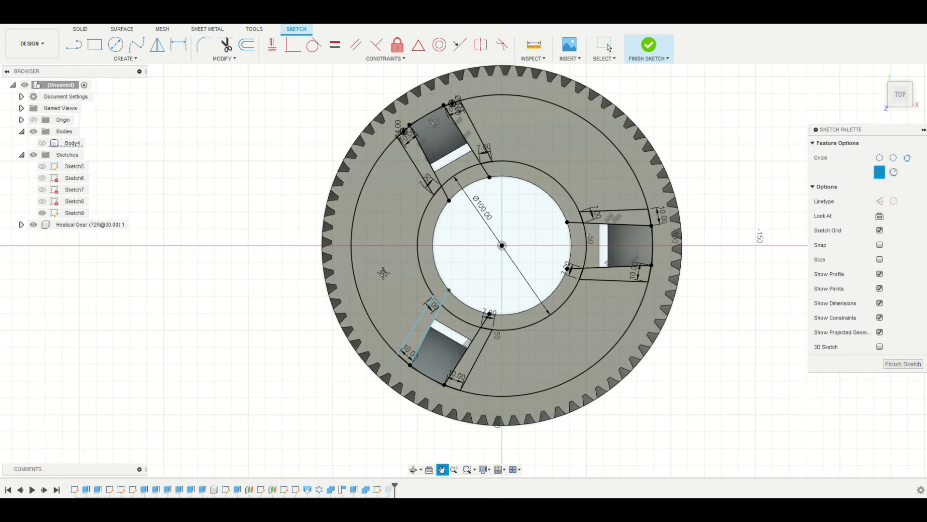
middle_drag(441, 433, 389, 298)
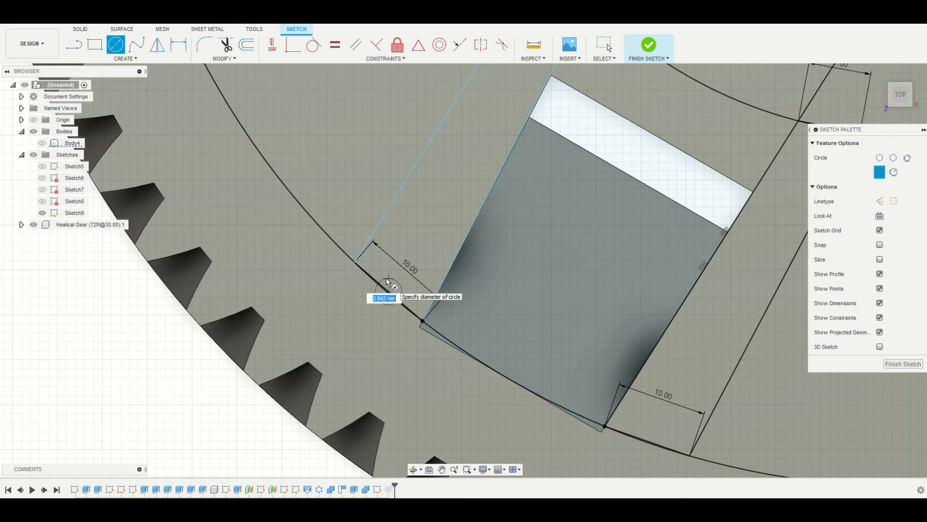
text(4)
key(Return)
key(Escape)
Step: Draw a 4 mm diameter circle centred on the midpoint of the 10 mm line right of the lower-left pocket
middle_drag(689, 366, 563, 321)
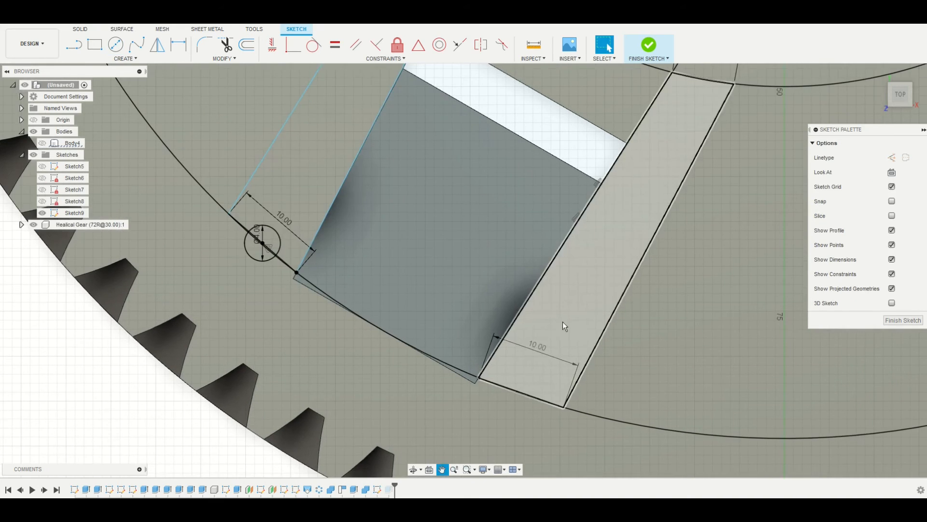
click(113, 47)
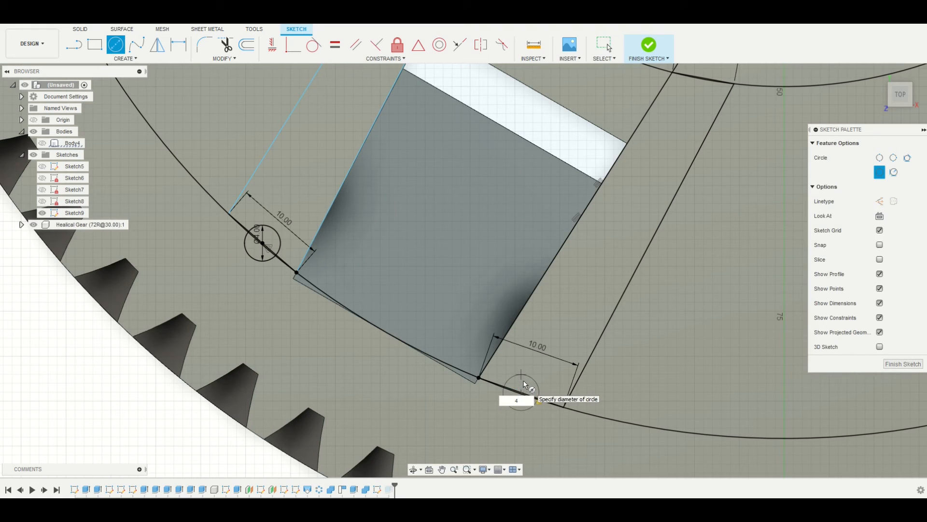
key(Return)
scroll(676, 308, down, 3)
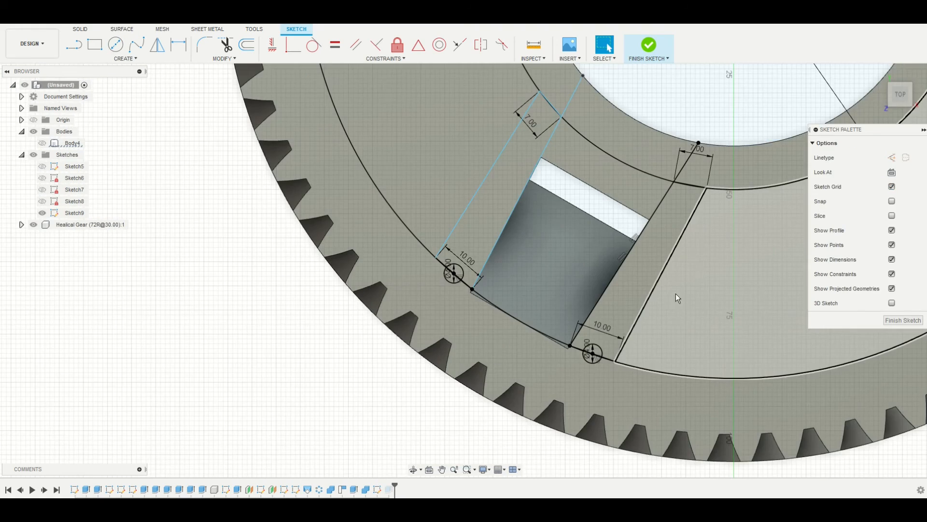
Step: Draw a 4 mm diameter circle centred on the midpoint of the 10 mm line below the right pocket
middle_drag(676, 285, 139, 448)
middle_drag(401, 193, 308, 279)
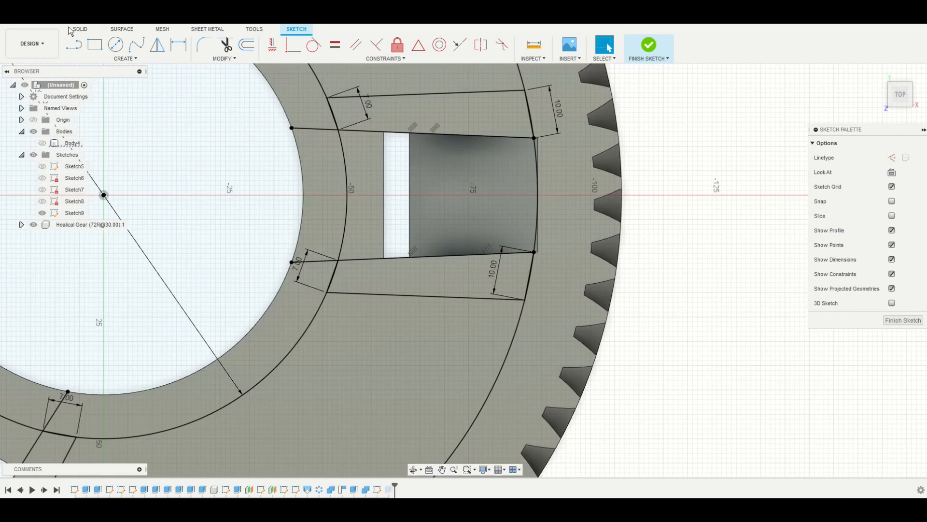
click(116, 45)
scroll(536, 280, up, 3)
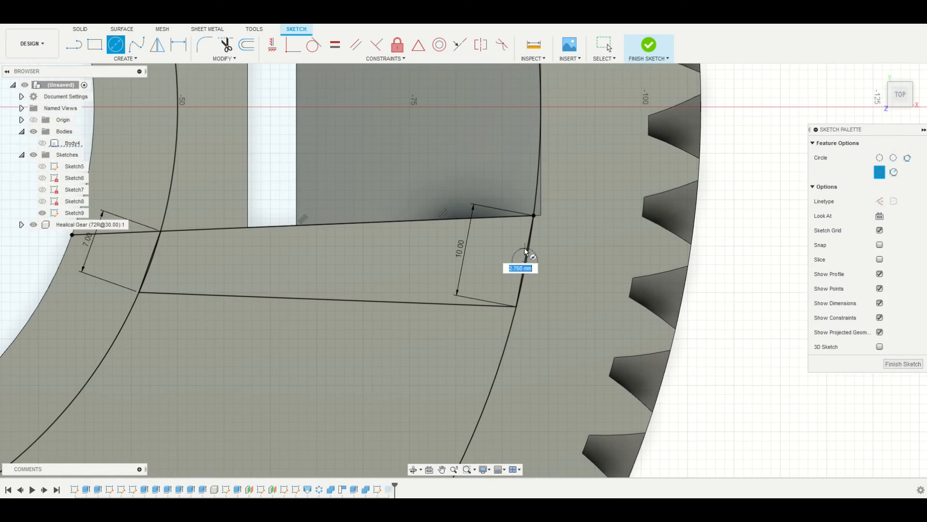
text(4)
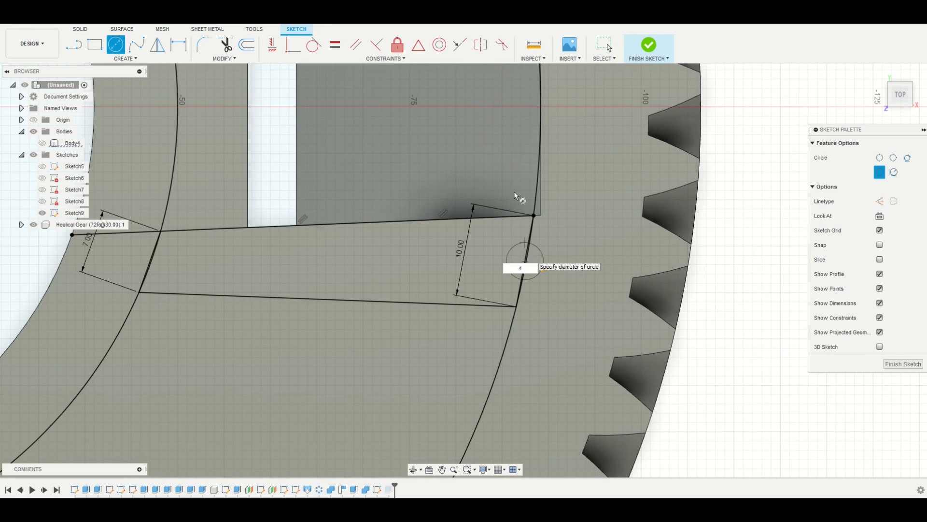
key(Return)
scroll(526, 187, down, 3)
Step: Draw a 4 mm diameter circle centred on the midpoint of the 10 mm line above the right pocket and finish the sketch
middle_drag(525, 102, 503, 286)
scroll(504, 254, up, 3)
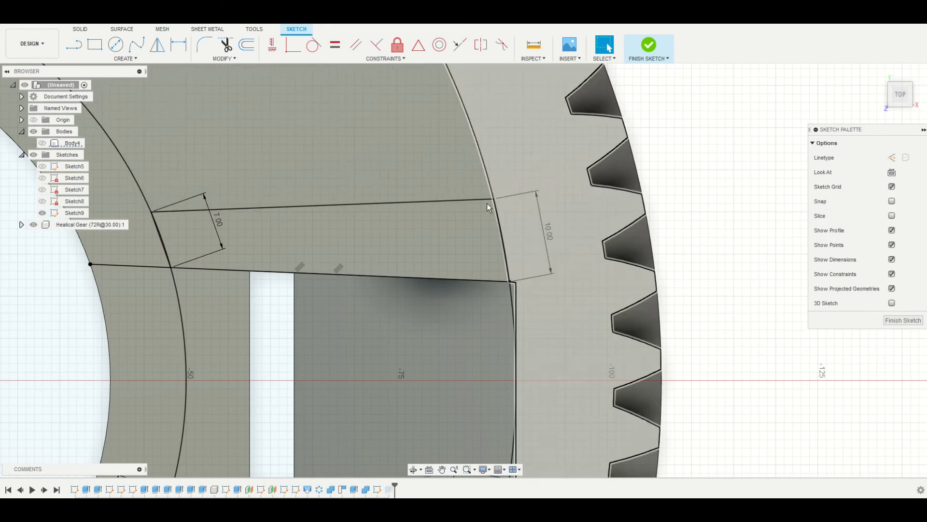
key(c)
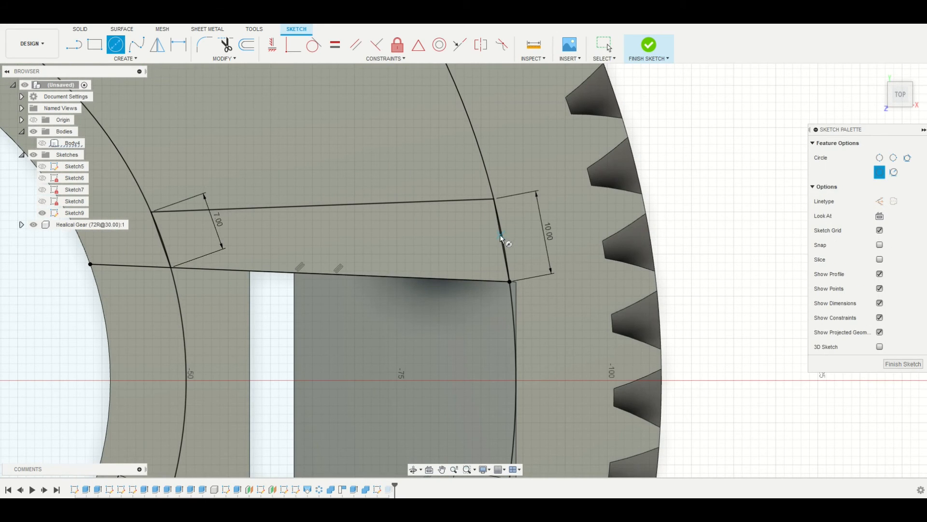
text(4)
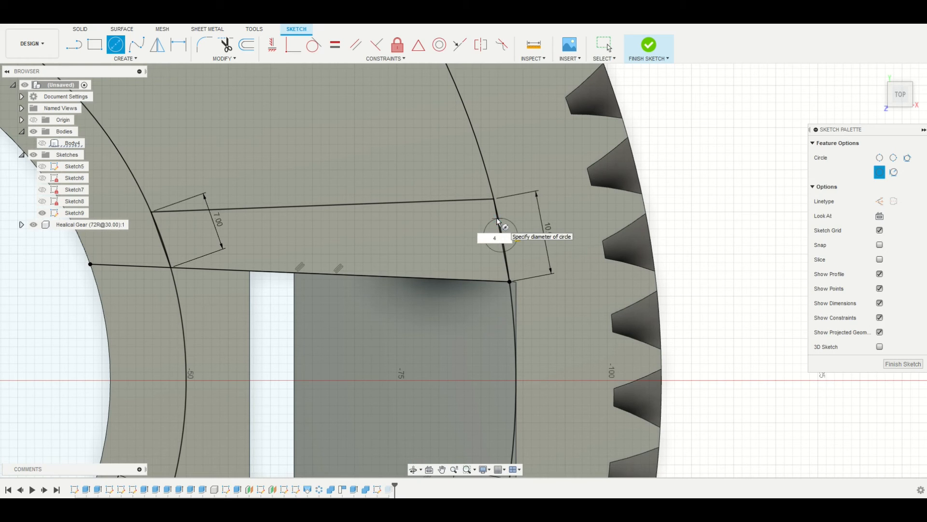
key(Return)
scroll(373, 291, down, 8)
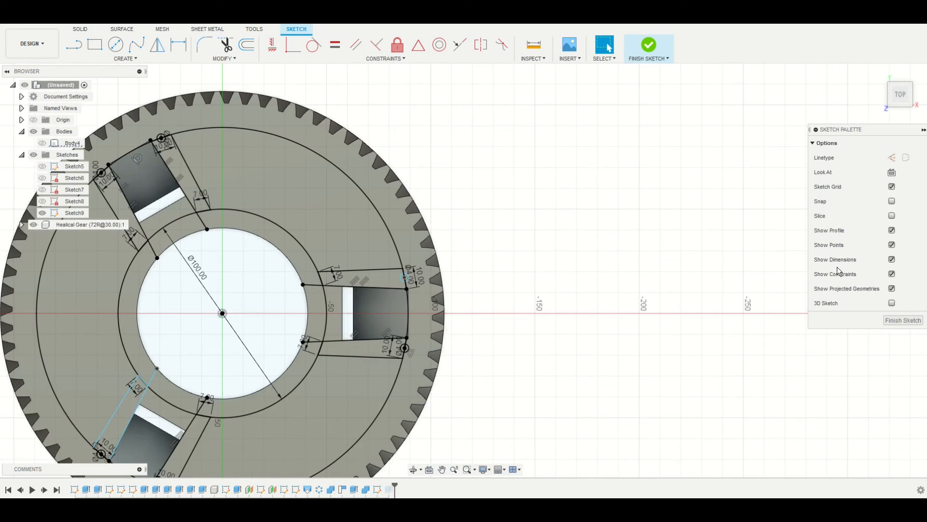
click(902, 320)
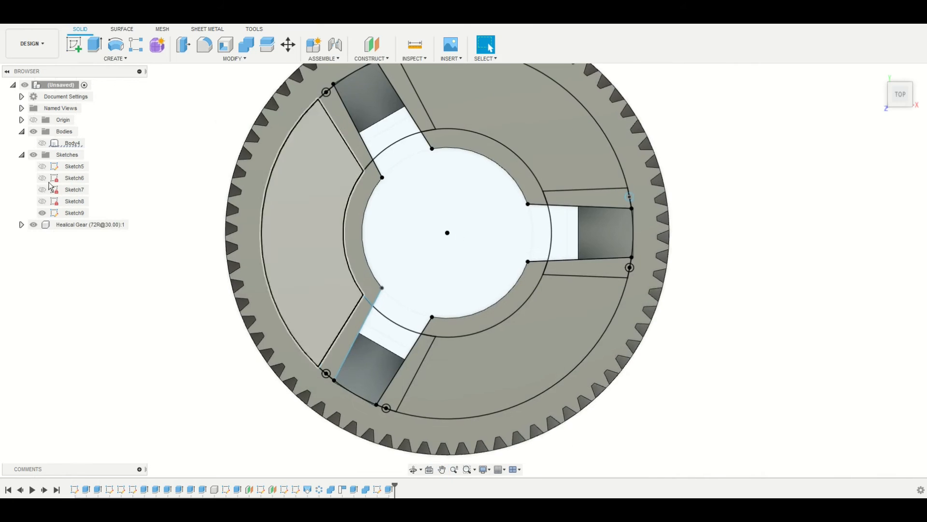
shift+middle_drag(417, 351, 480, 238)
click(480, 238)
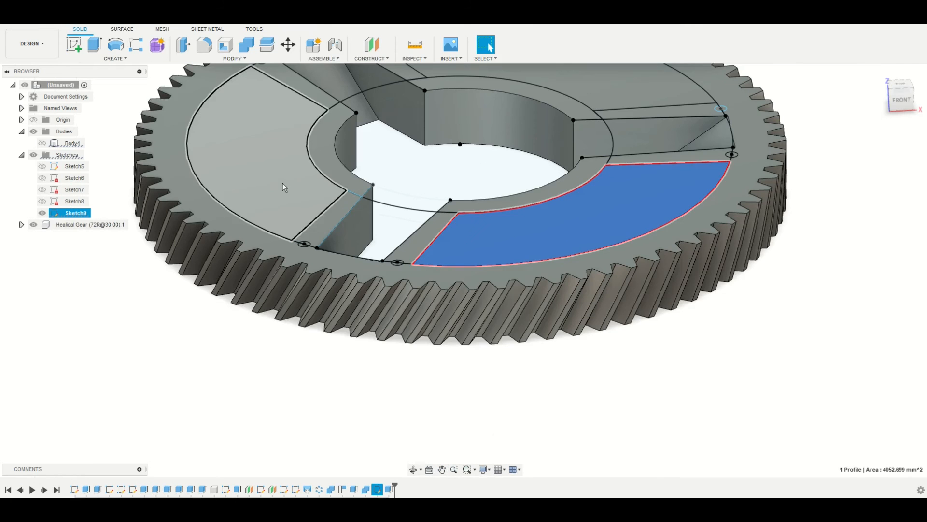
ctrl+click(283, 184)
scroll(315, 452, down, 2)
middle_drag(439, 270, 424, 410)
ctrl+click(424, 409)
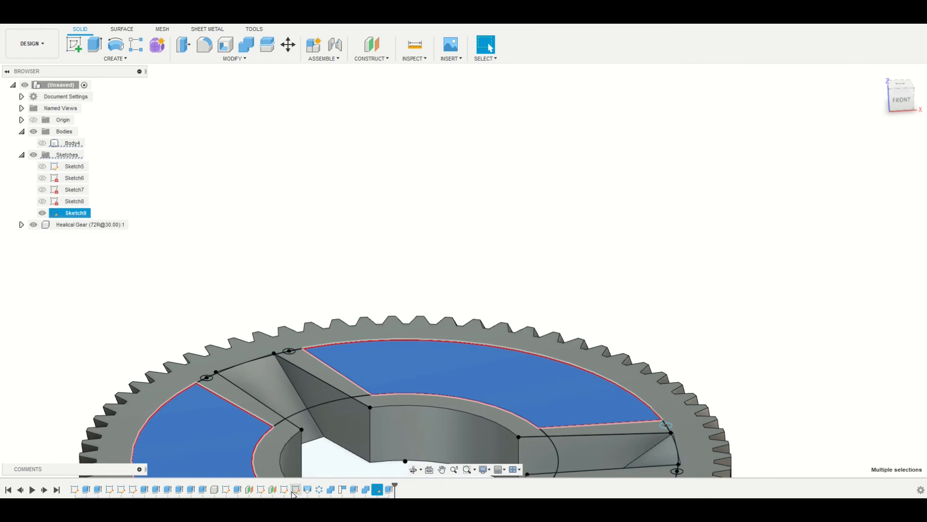
click(414, 469)
drag(401, 382, 314, 368)
middle_drag(313, 369, 483, 401)
key(Escape)
scroll(507, 337, up, 2)
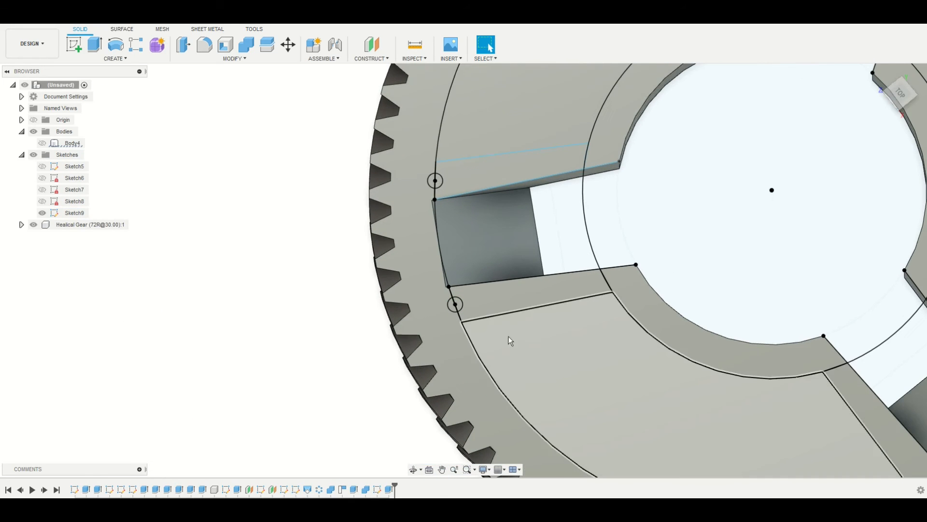
Step: Select the sector profile below the left pocket together with all regions of the small circle on that pocket's lower side
click(507, 337)
scroll(426, 343, up, 5)
ctrl+click(489, 202)
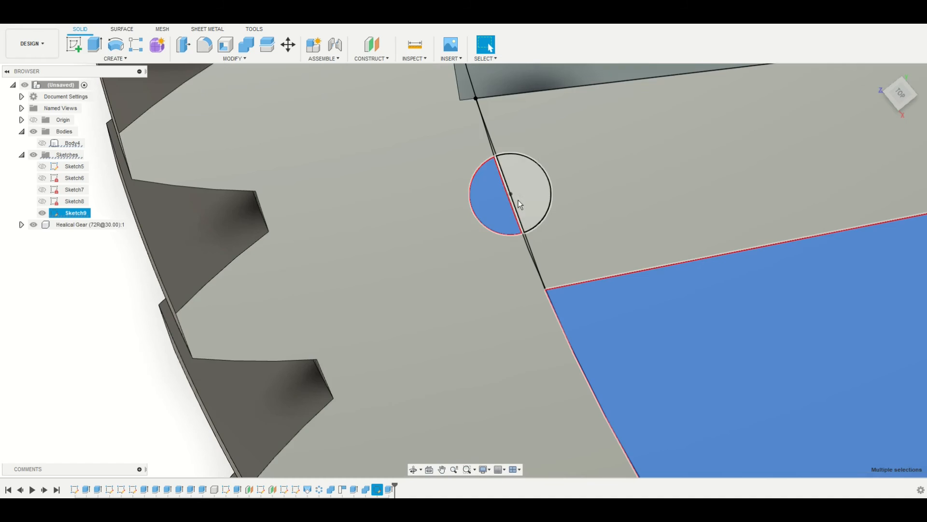
ctrl+click(520, 196)
scroll(507, 193, up, 2)
scroll(473, 218, down, 6)
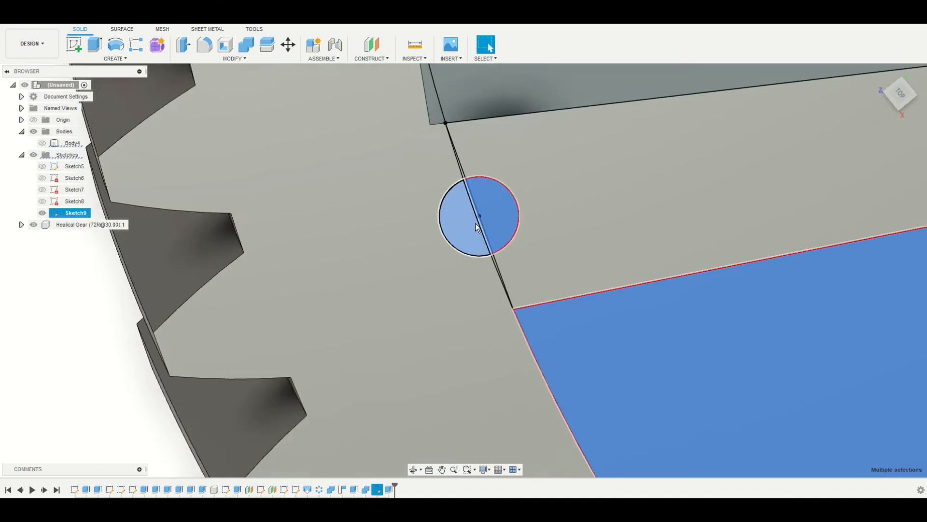
Step: Add the other two sectors and all regions of the small circle above the left pocket to the selection
scroll(469, 207, down, 2)
scroll(447, 211, up, 8)
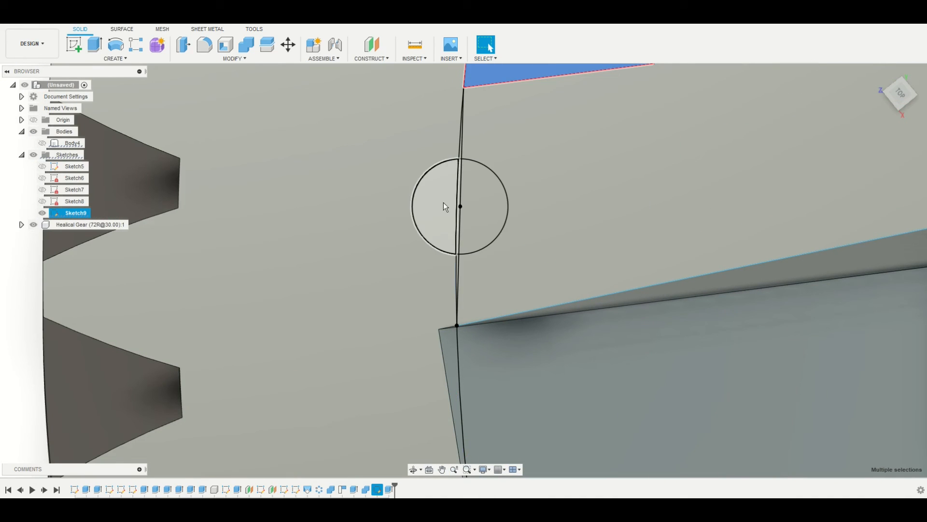
scroll(469, 211, up, 3)
scroll(454, 214, down, 8)
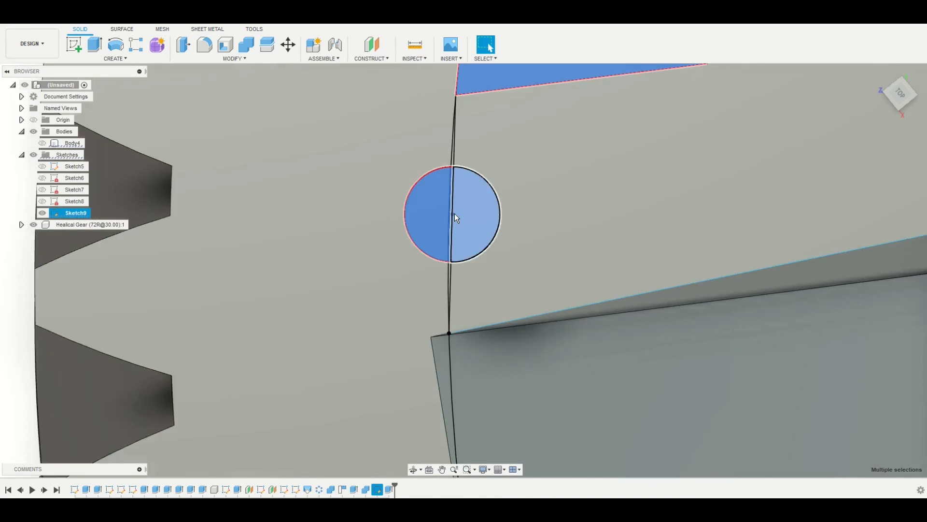
scroll(466, 227, down, 6)
scroll(655, 241, up, 3)
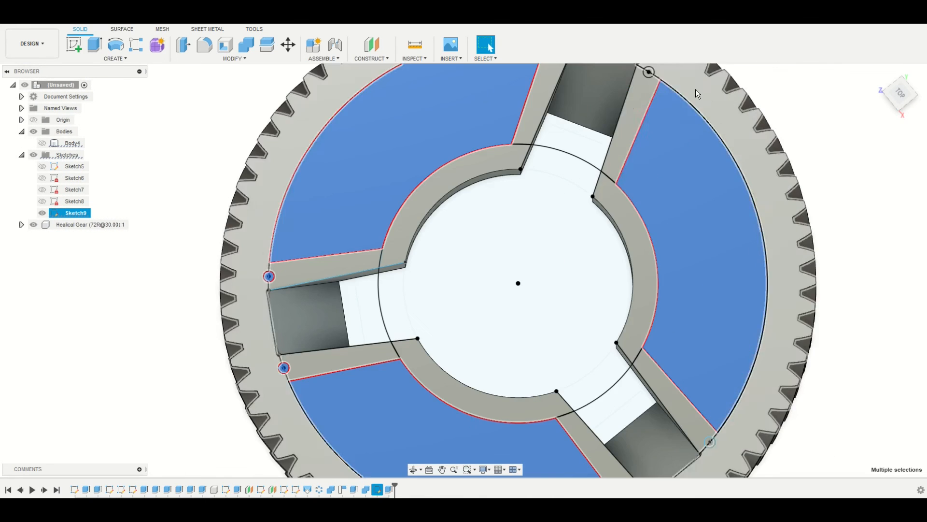
Step: Add all regions of the two small circles flanking the lower-right pocket to the profile selection
scroll(628, 230, down, 3)
scroll(579, 222, up, 9)
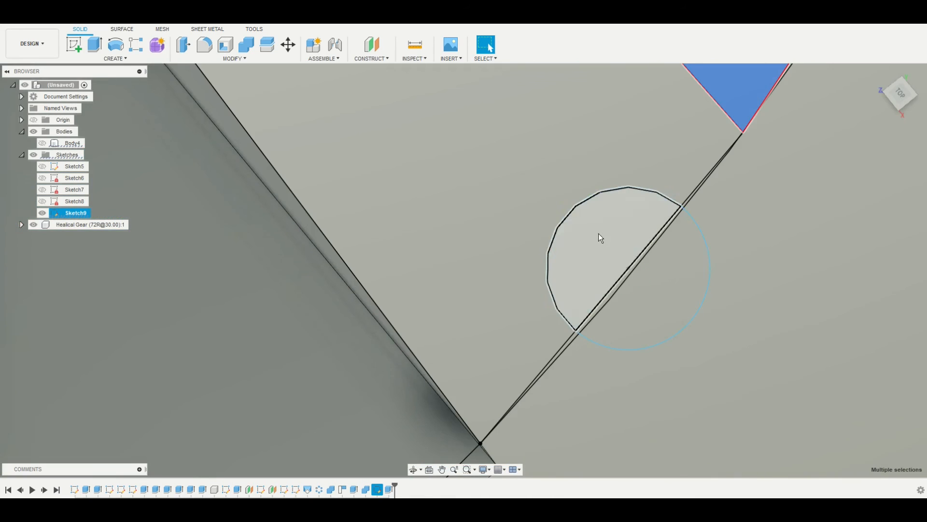
scroll(628, 285, up, 3)
scroll(618, 276, down, 6)
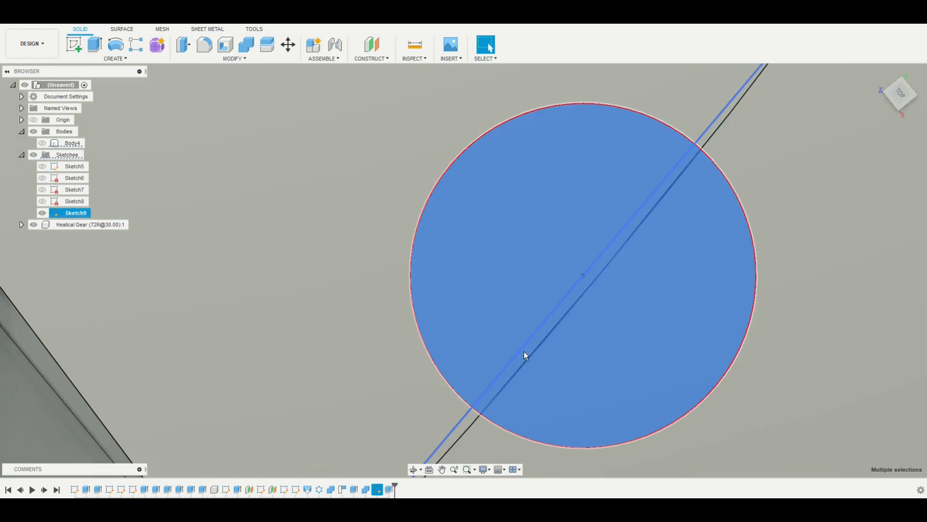
scroll(483, 347, down, 5)
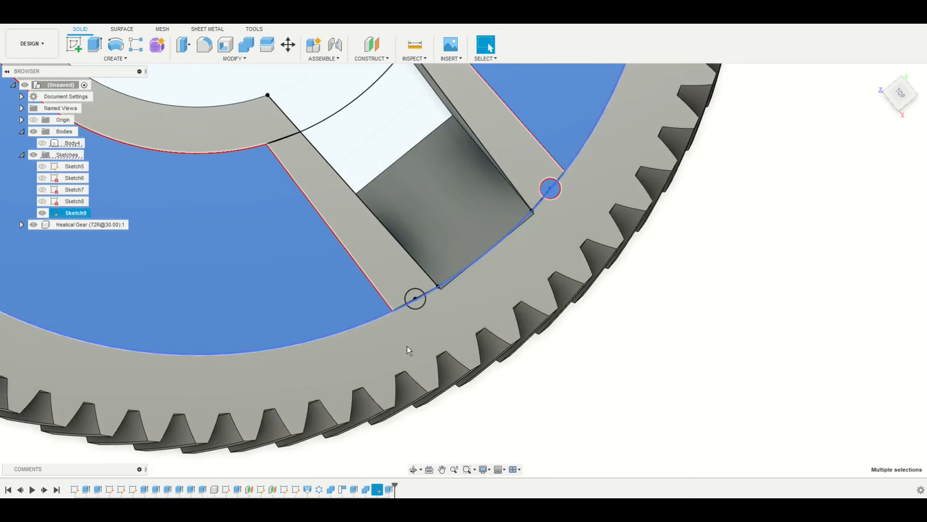
scroll(425, 271, up, 8)
click(471, 178)
click(503, 233)
scroll(493, 213, up, 5)
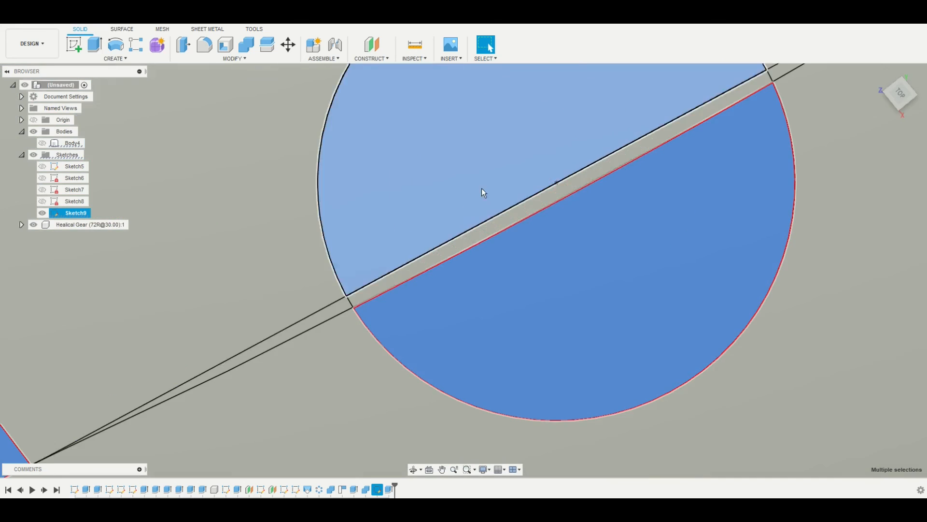
scroll(498, 248, down, 10)
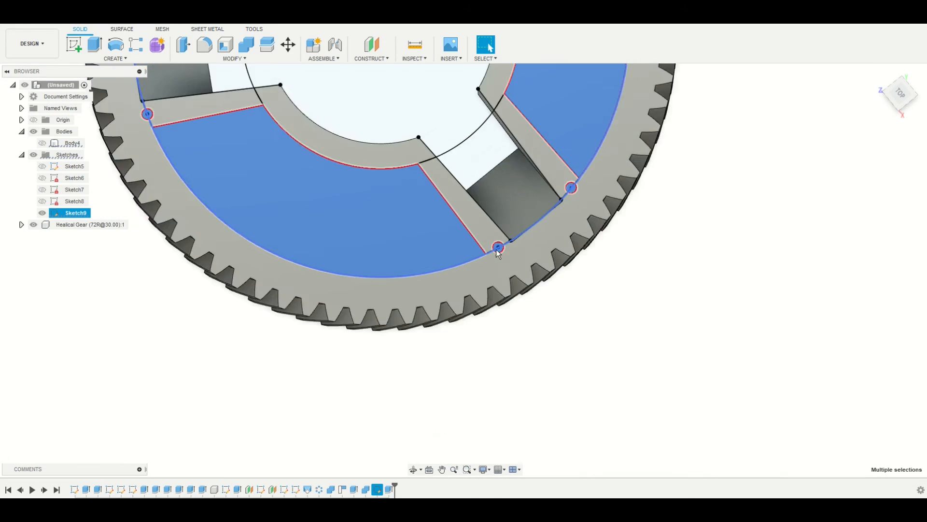
Step: Add all regions of the two small circles flanking the upper pocket to the profile selection
scroll(490, 187, up, 10)
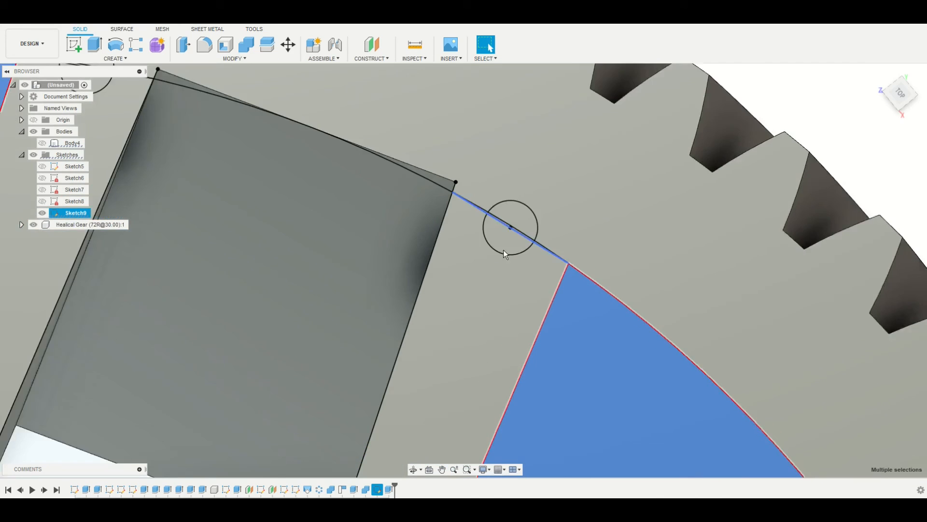
scroll(526, 210, up, 3)
ctrl+click(501, 209)
ctrl+click(428, 285)
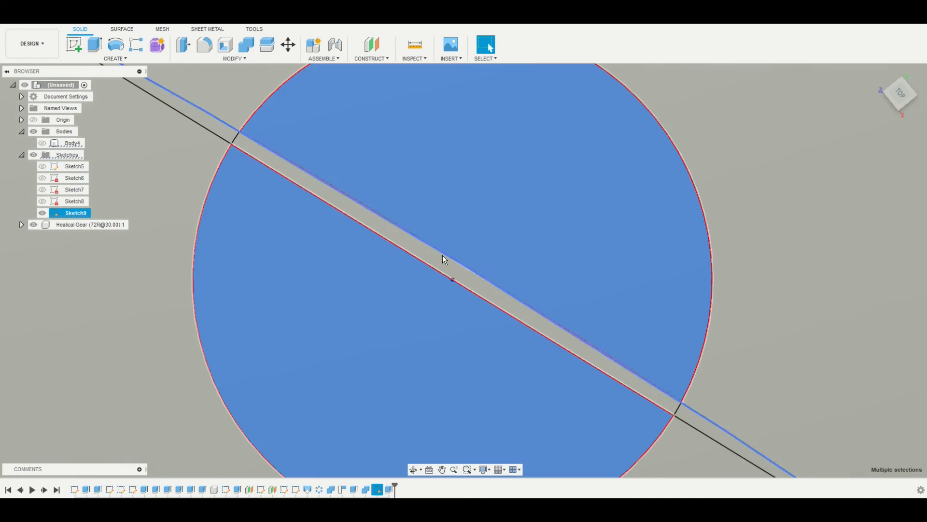
ctrl+click(441, 262)
scroll(289, 288, down, 10)
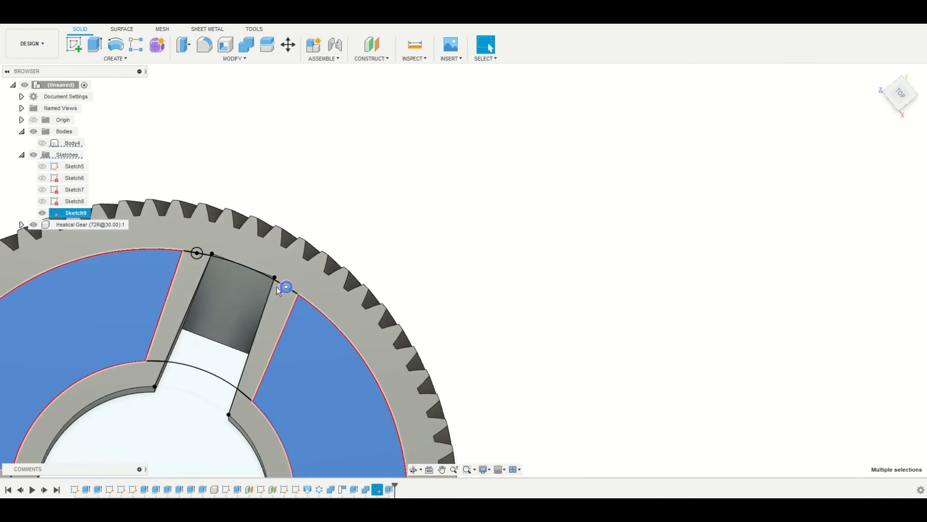
middle_drag(277, 287, 425, 296)
scroll(424, 295, up, 10)
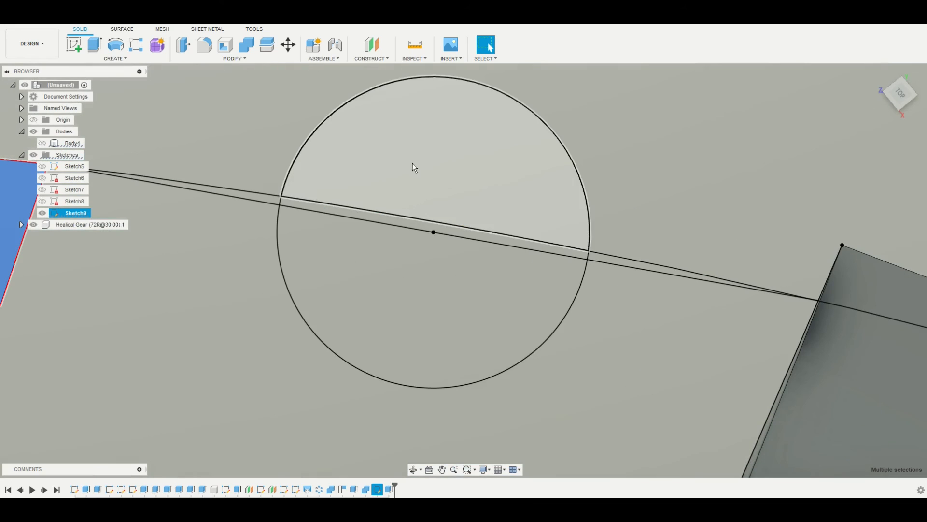
ctrl+click(385, 236)
ctrl+click(374, 214)
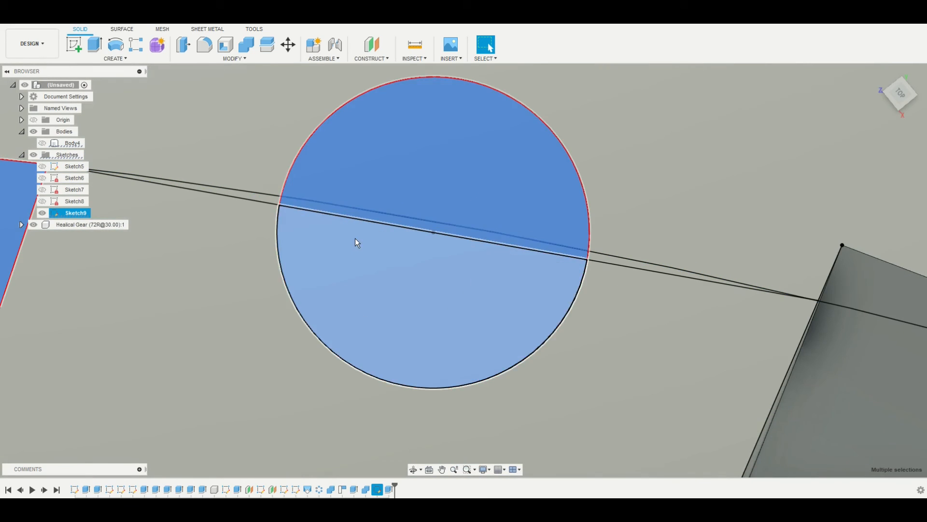
scroll(355, 238, down, 8)
scroll(321, 252, down, 8)
Step: Extrude the selected sectors and small circles downward as a cut all the way through the gear
middle_drag(321, 257, 395, 179)
click(95, 44)
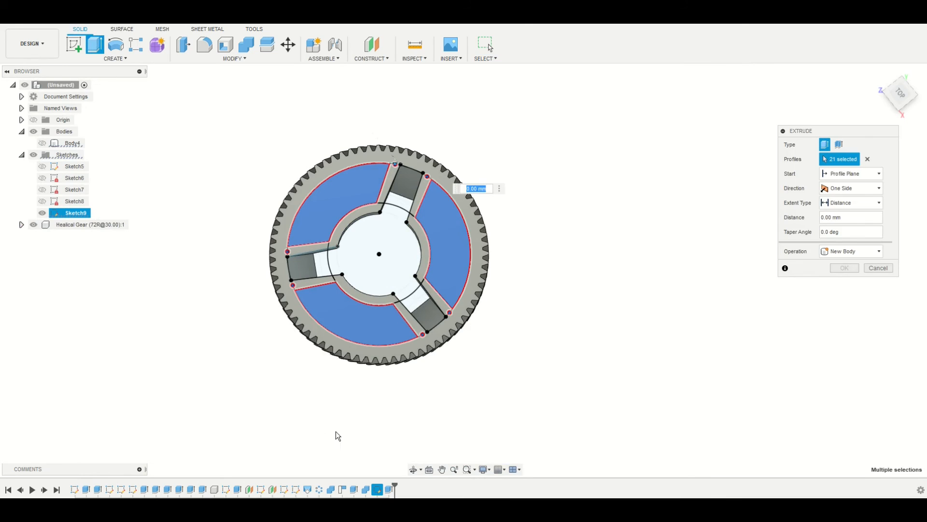
click(413, 470)
drag(382, 383, 435, 326)
key(Escape)
drag(353, 298, 344, 381)
key(Return)
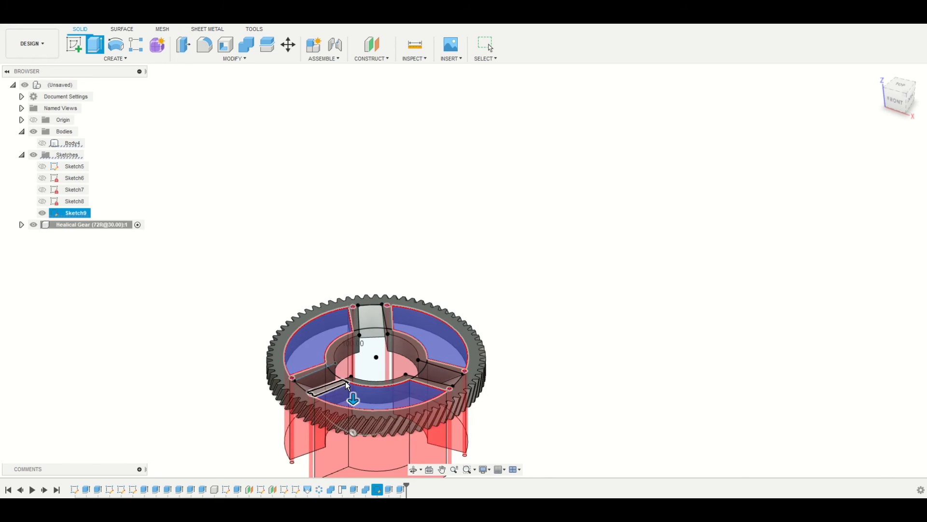
Step: Hide Sketch9 and show the three-armed hub body Body4 together with the lightened gear
click(42, 213)
click(414, 469)
drag(383, 357, 383, 399)
key(Escape)
click(42, 144)
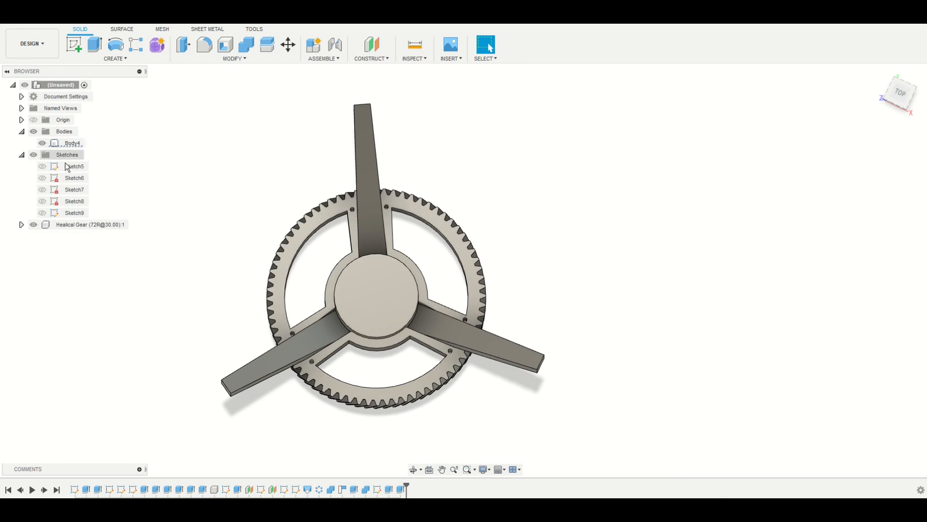
click(413, 470)
drag(410, 425, 356, 407)
shift+middle_drag(300, 382, 474, 286)
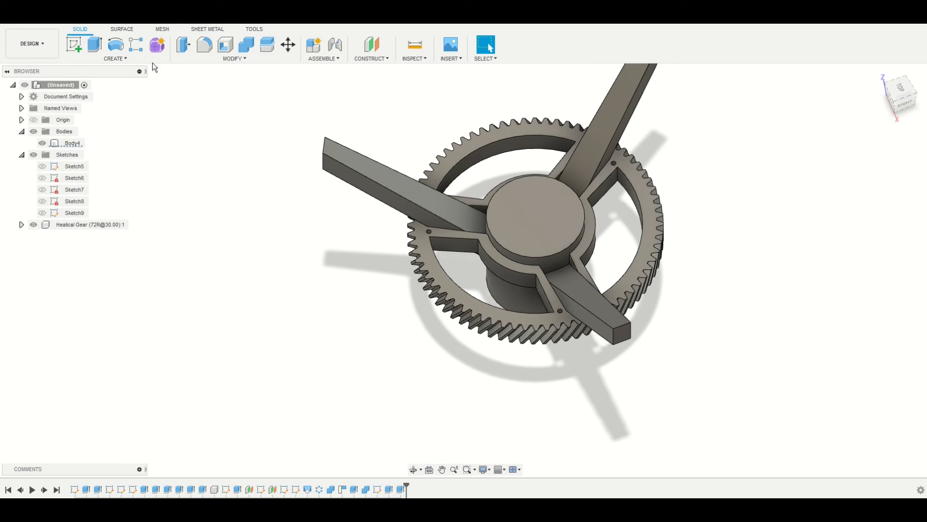
Step: Create a left-handed helical gear with 12 teeth, 30° helix angle, 20° pressure angle, 2.5 mm module and 20 mm thickness
click(130, 59)
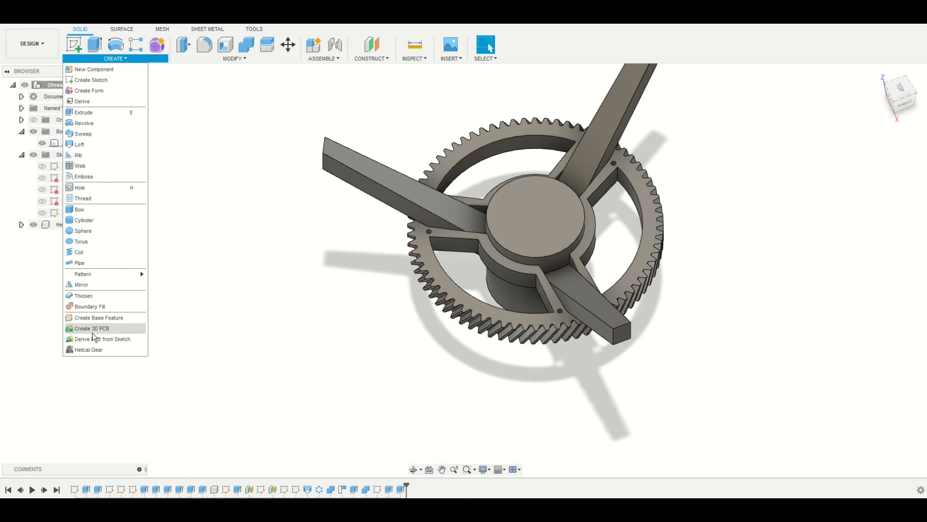
click(91, 349)
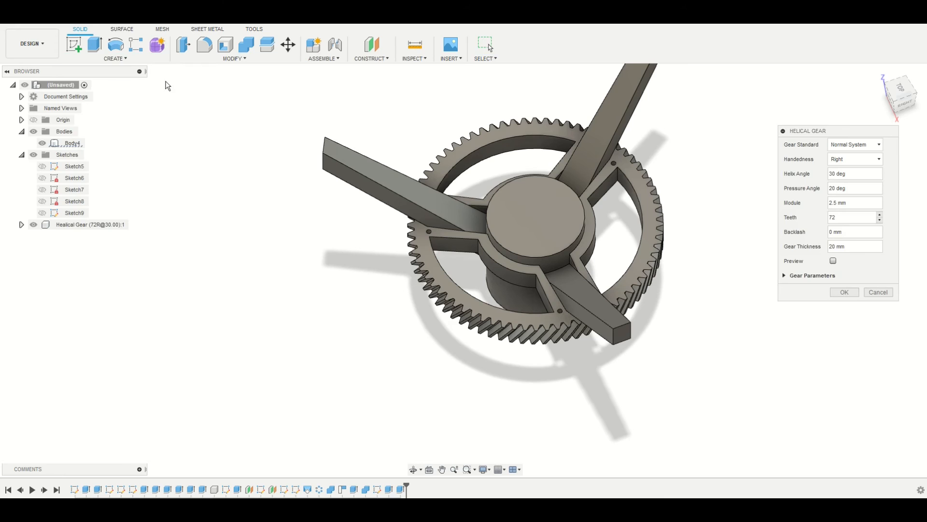
mouse_move(400, 23)
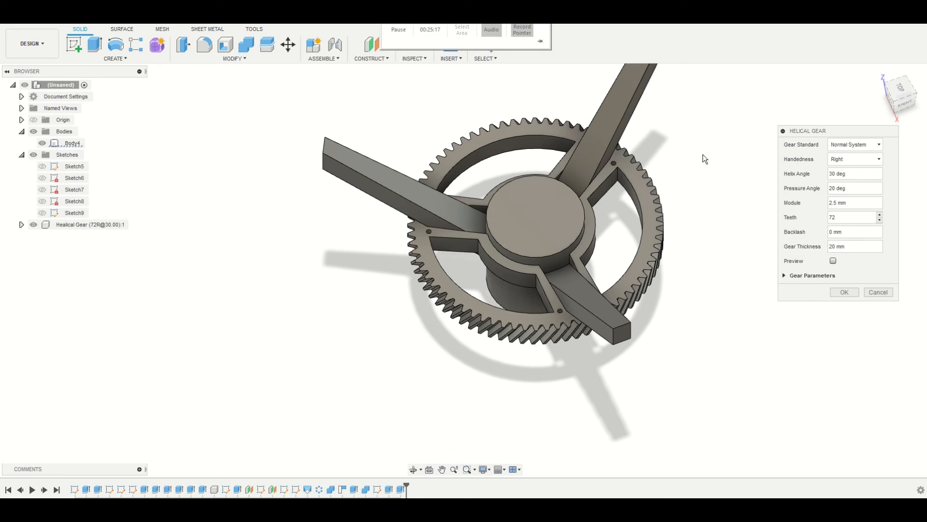
middle_drag(718, 174, 643, 188)
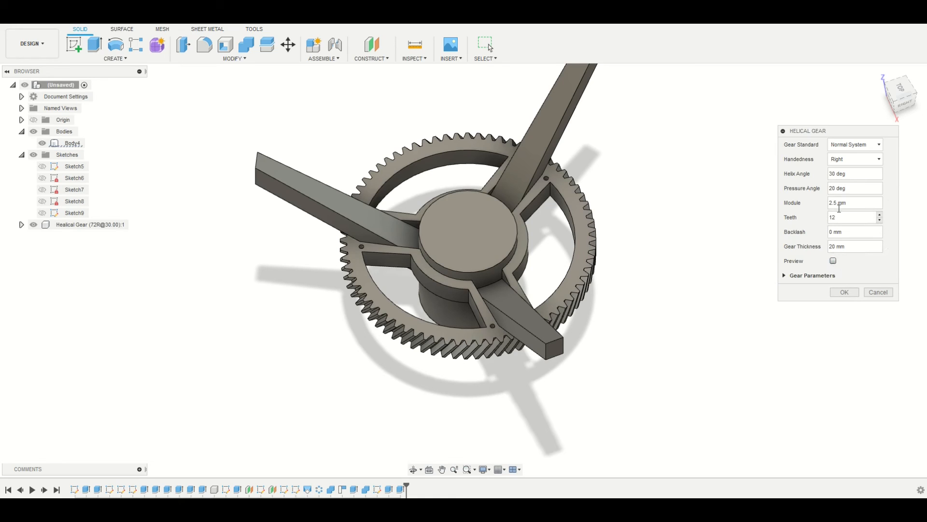
click(843, 163)
click(842, 172)
click(845, 293)
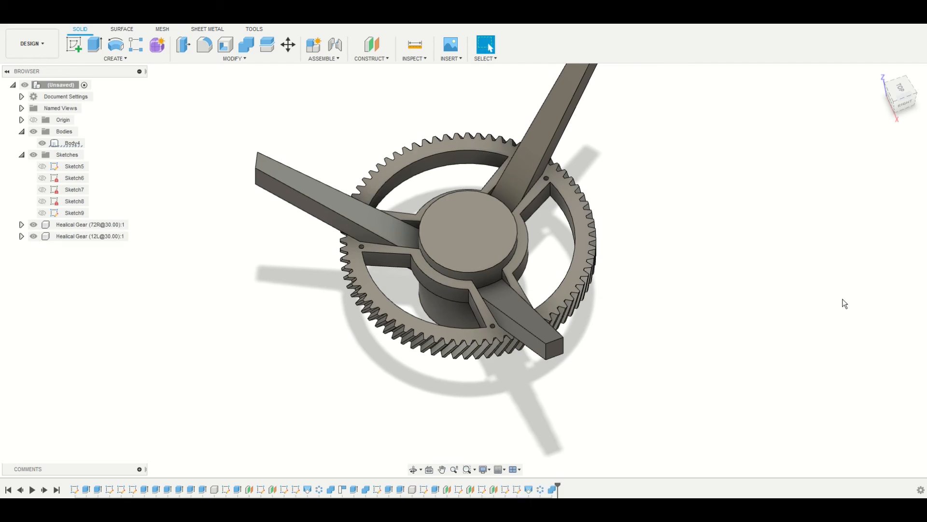
Step: Start moving the 12-tooth gear component out beside the large gear's rim and raise it 50 mm along Z
mouse_move(525, 433)
middle_down()
mouse_move(556, 290)
mouse_move(588, 356)
middle_up()
click(74, 239)
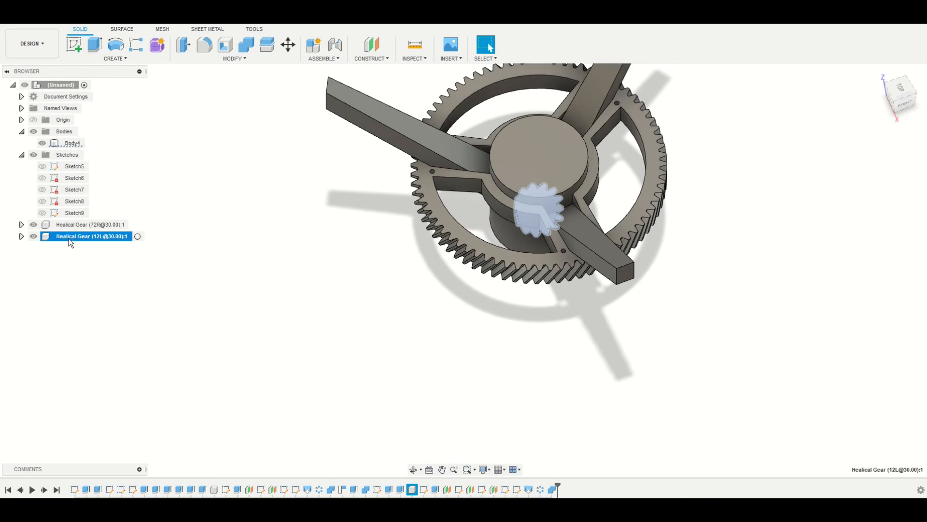
right_click(73, 240)
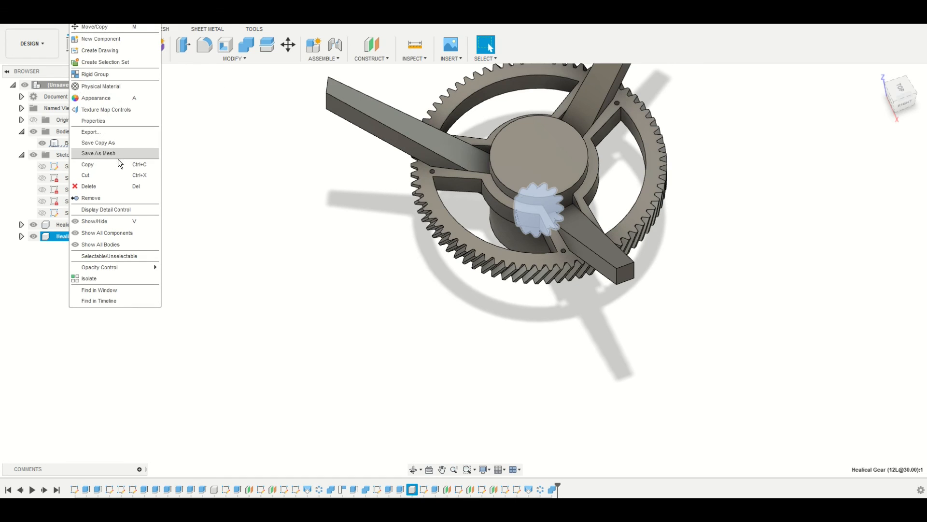
click(103, 28)
drag(537, 208, 423, 234)
scroll(372, 241, up, 3)
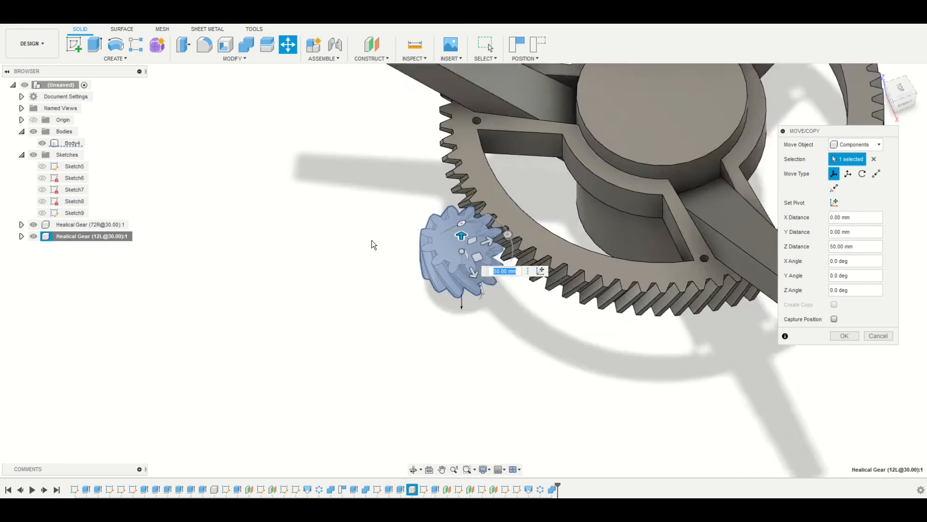
Step: Lower the 12-tooth gear 40 mm along Z beside the large gear's rim
scroll(469, 239, up, 5)
middle_drag(661, 262, 387, 308)
shift+middle_drag(476, 388, 387, 385)
drag(553, 348, 493, 404)
scroll(503, 366, down, 5)
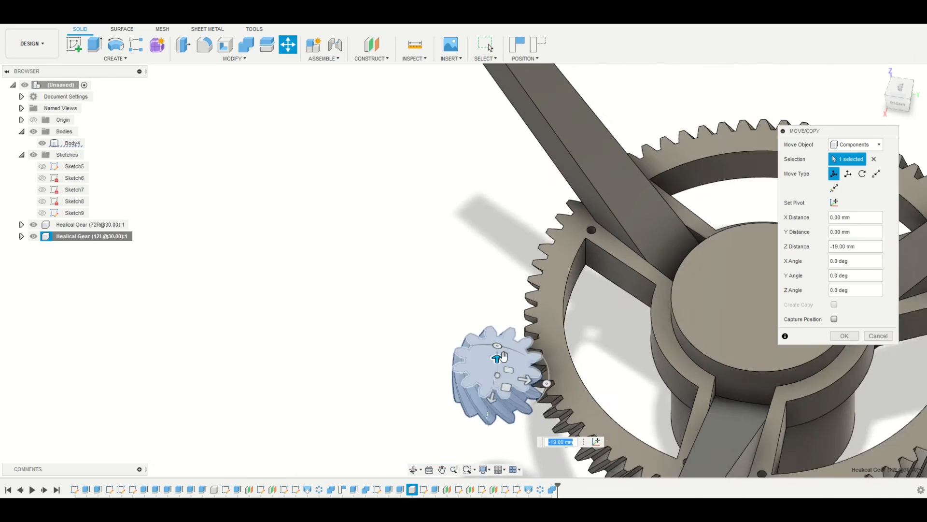
scroll(504, 356, down, 3)
click(413, 469)
drag(432, 405, 457, 369)
key(Escape)
drag(499, 344, 499, 377)
Step: Shift the 12-tooth gear against the large gear so their teeth mesh, and accept the move
click(414, 469)
drag(463, 420, 570, 432)
scroll(463, 299, up, 5)
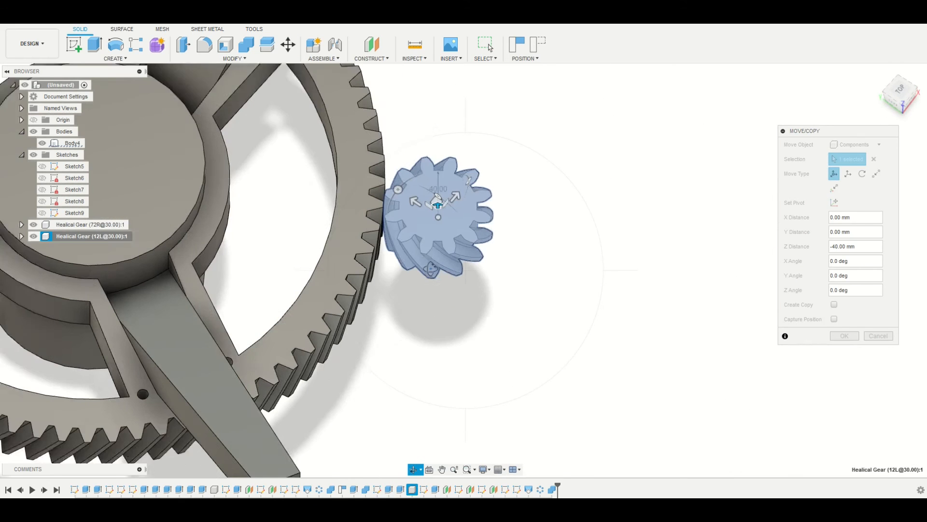
key(Escape)
drag(437, 206, 424, 206)
click(841, 337)
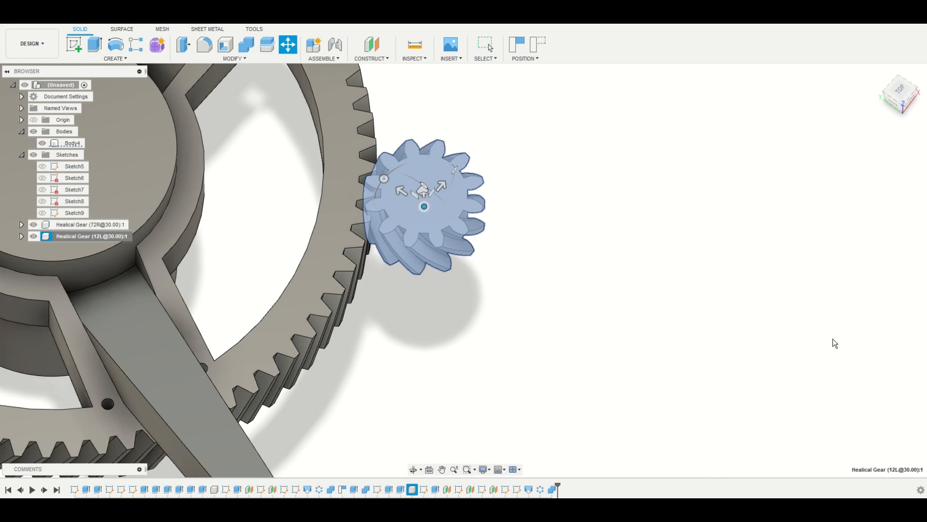
Step: Start a sketch on the 12-tooth gear's flat top face, capturing the moved component's position
middle_drag(526, 316, 445, 358)
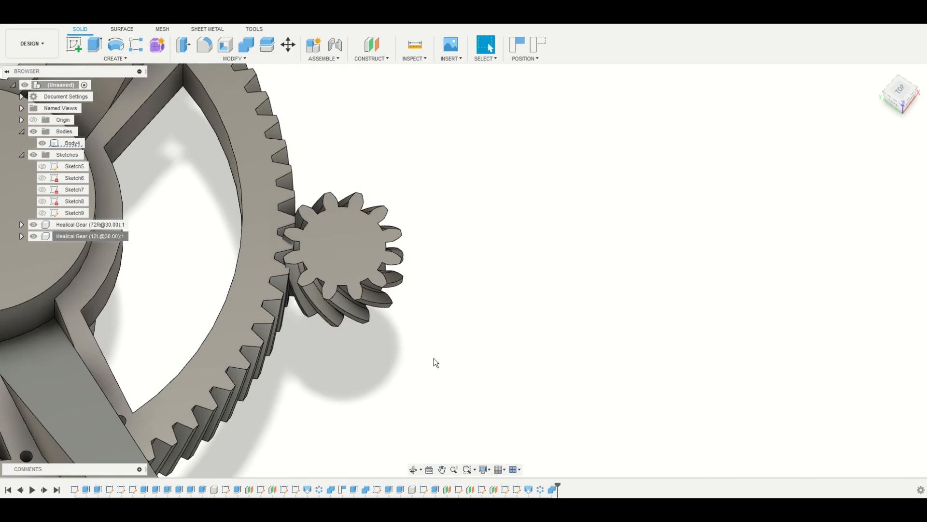
click(414, 469)
drag(386, 396, 410, 302)
shift+middle_drag(410, 302, 369, 360)
click(499, 148)
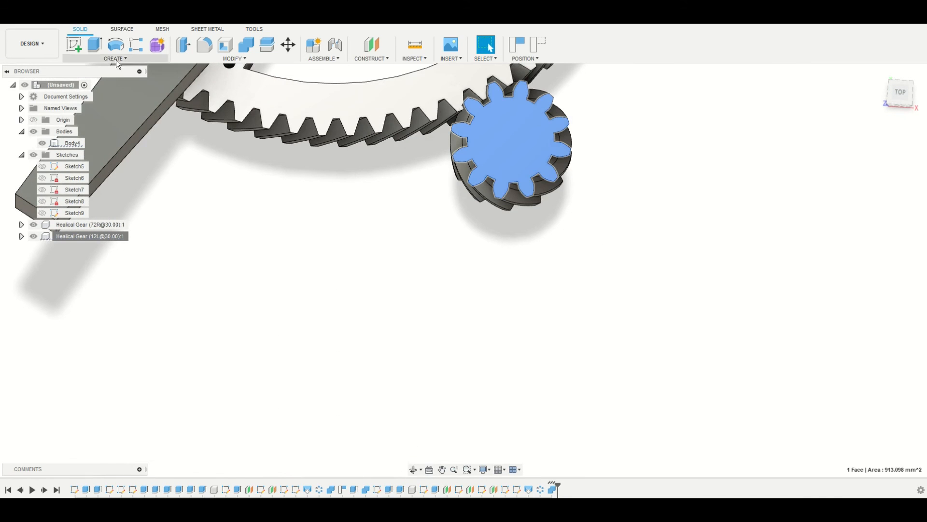
click(75, 44)
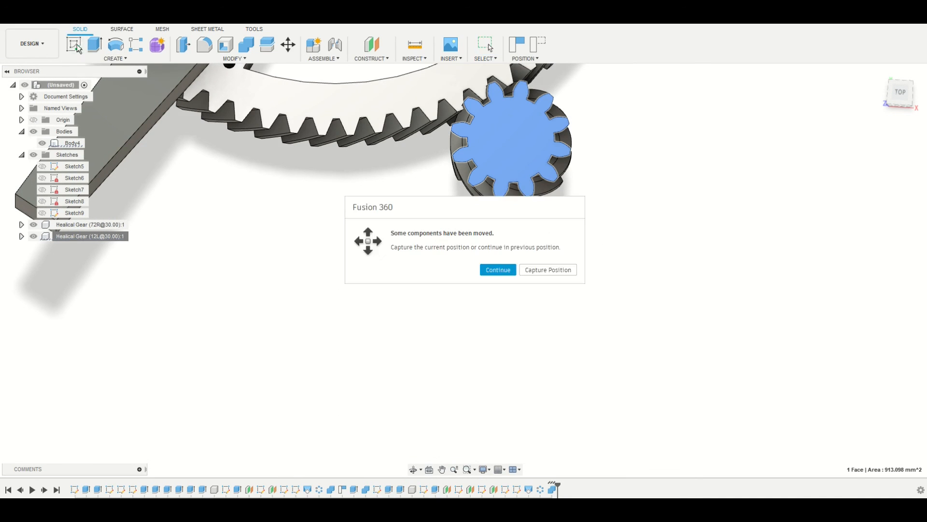
click(544, 269)
scroll(584, 268, up, 4)
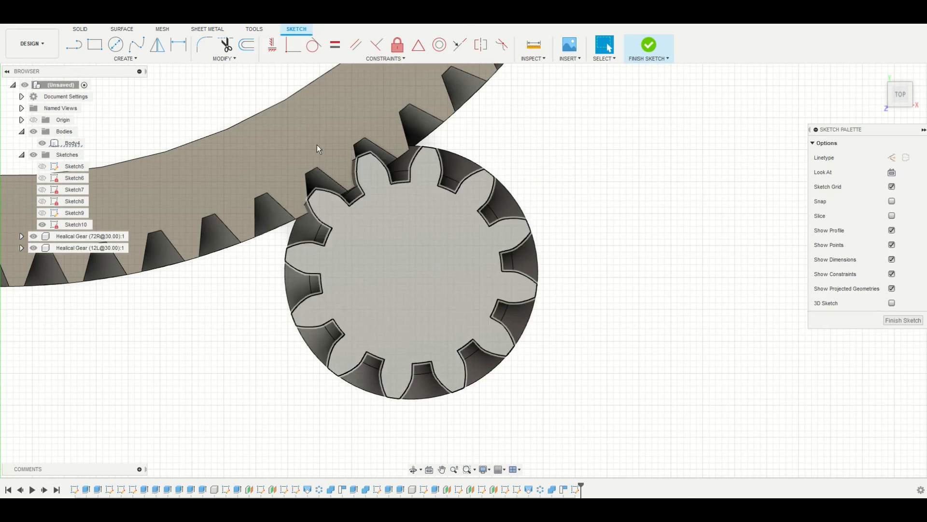
Step: Sketch a 12.1 mm diameter circle at the centre of the 12-tooth gear
click(115, 45)
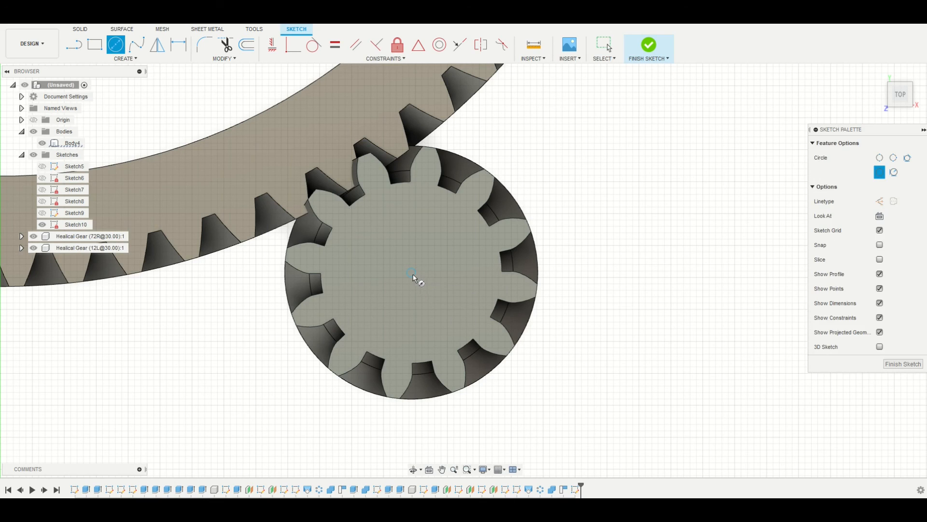
text(12.1)
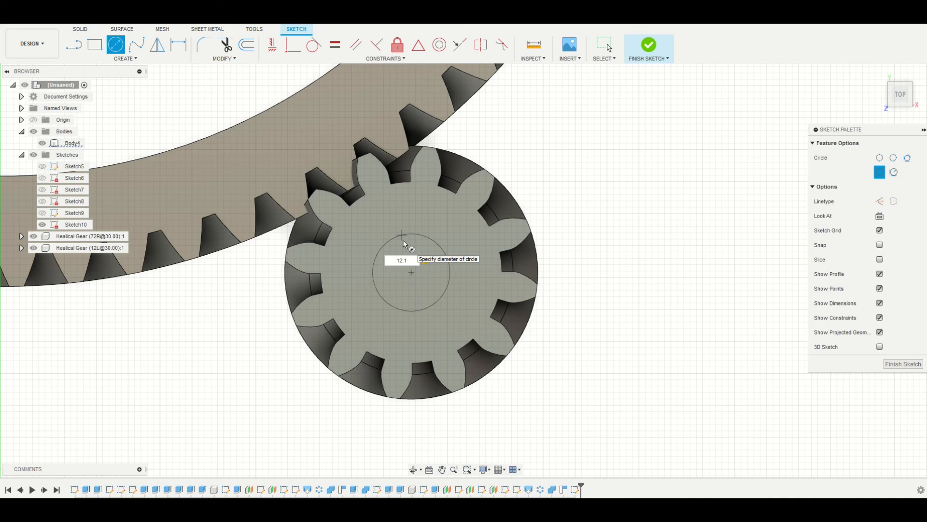
key(Return)
key(Escape)
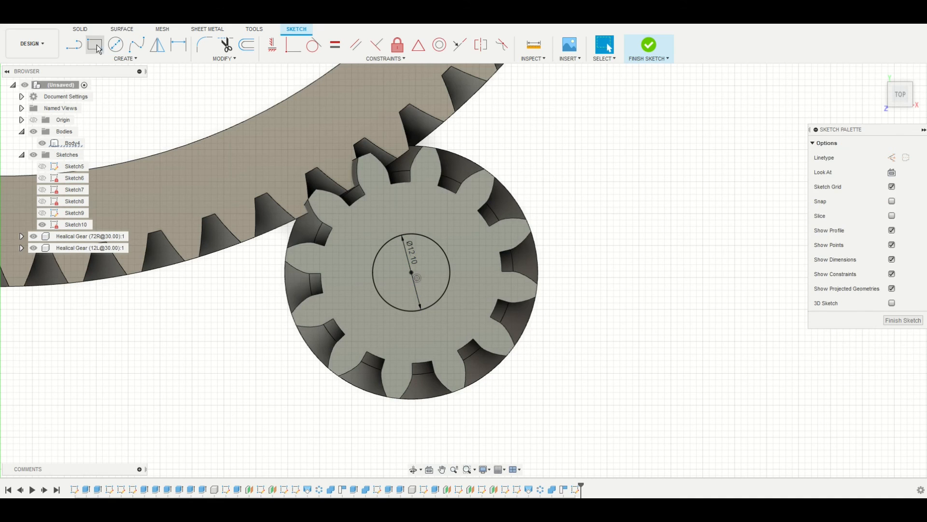
Step: Sketch a larger circle concentric with the 12.1 mm circle, just inside the tooth roots
click(116, 45)
click(412, 272)
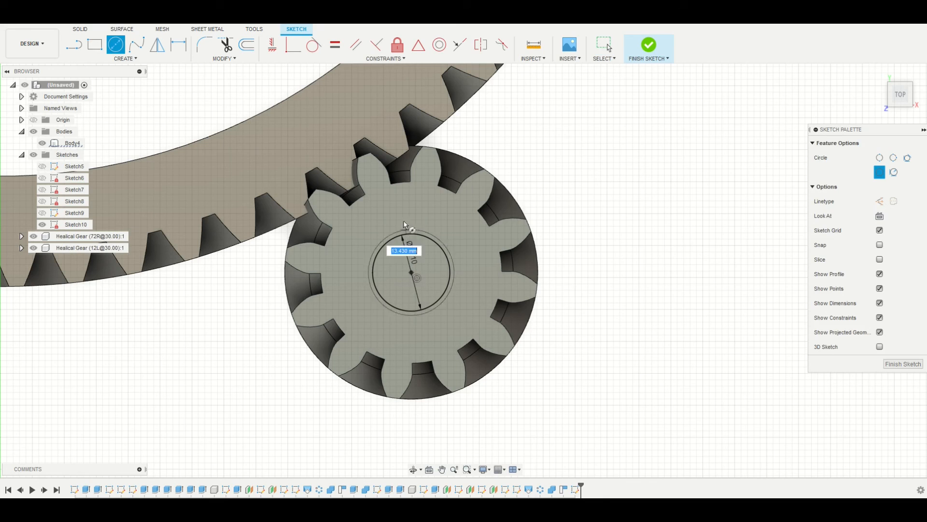
click(385, 201)
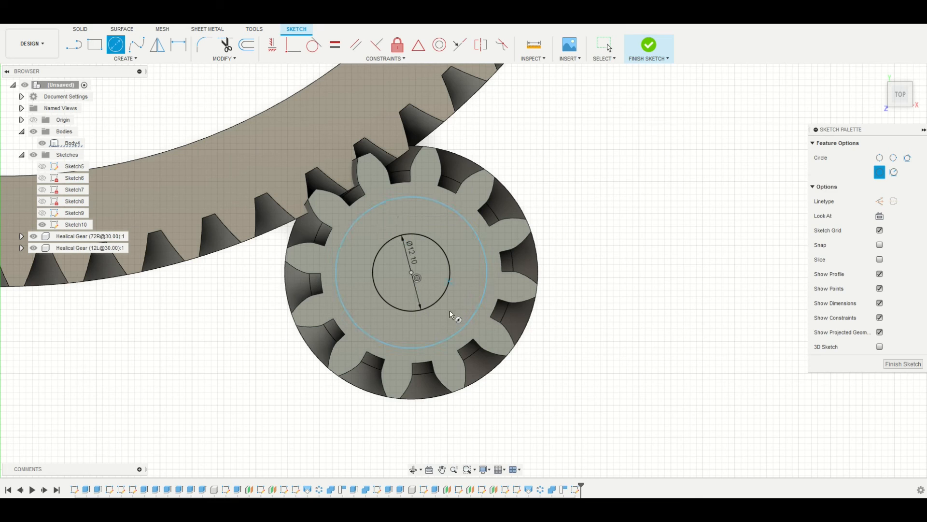
key(Escape)
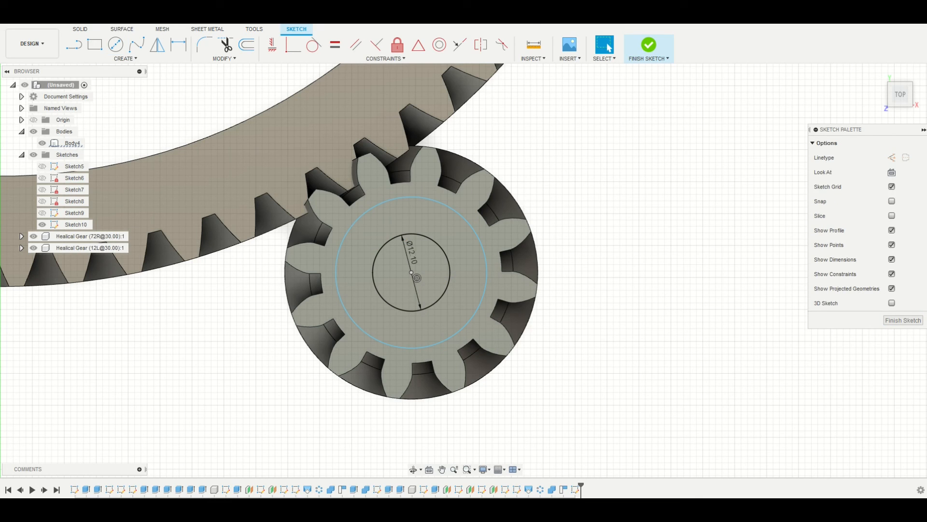
Step: Examine the motor shaft drawing in the snipping program for the shaft diameter and keyway dimensions
mouse_move(397, 25)
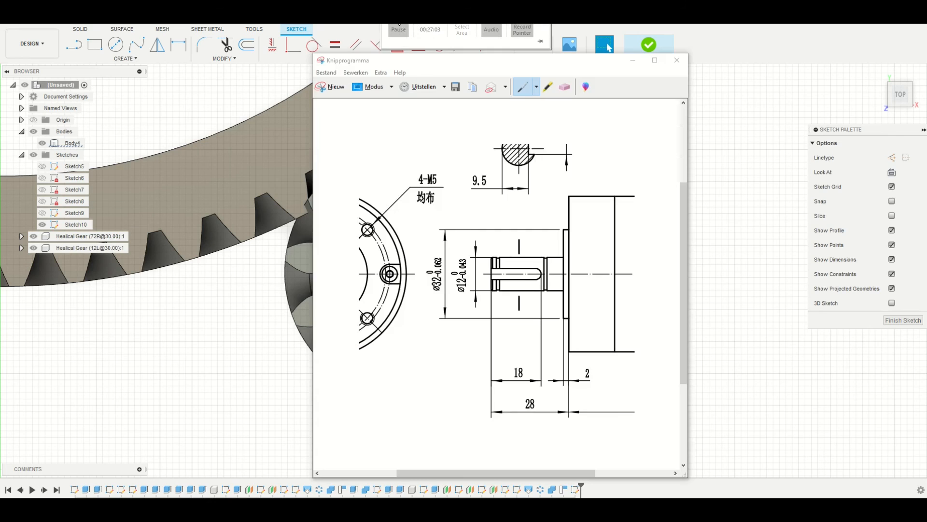
mouse_move(399, 63)
mouse_down()
mouse_move(319, 59)
mouse_move(343, 59)
mouse_up()
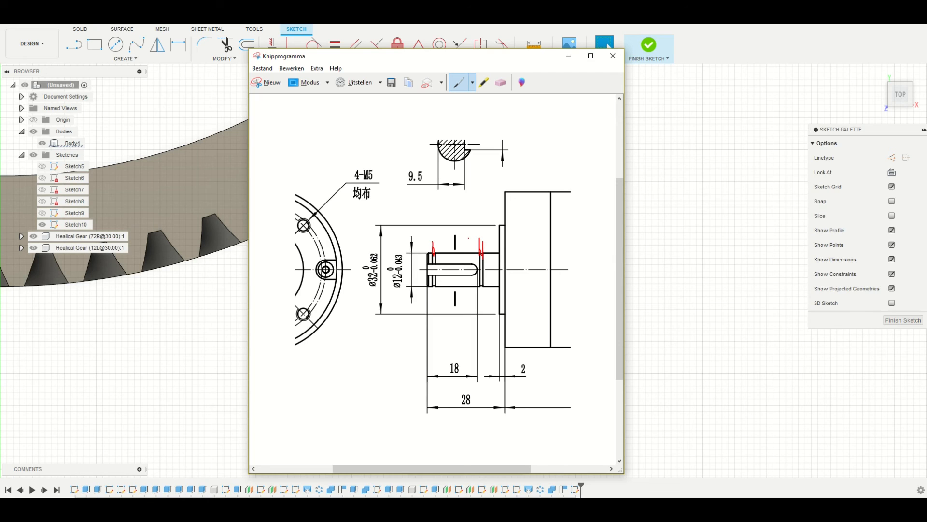
click(570, 56)
click(423, 333)
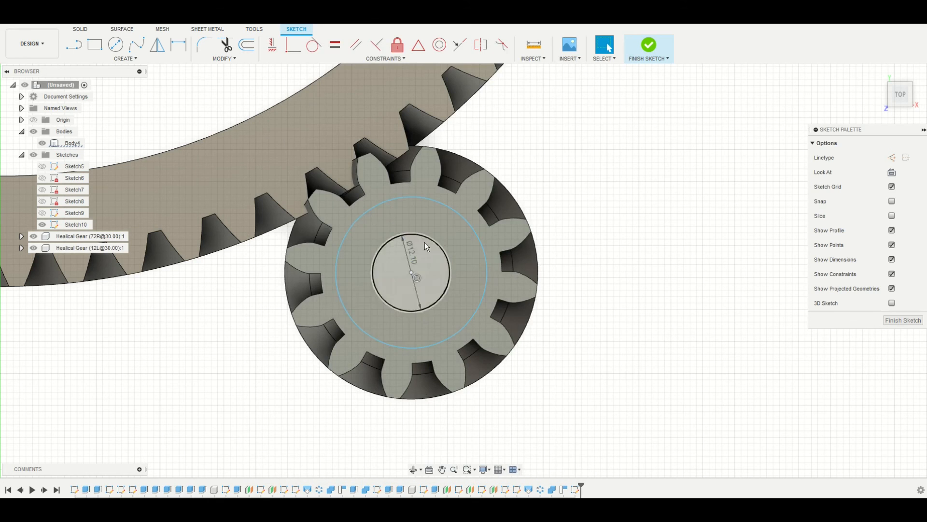
click(426, 260)
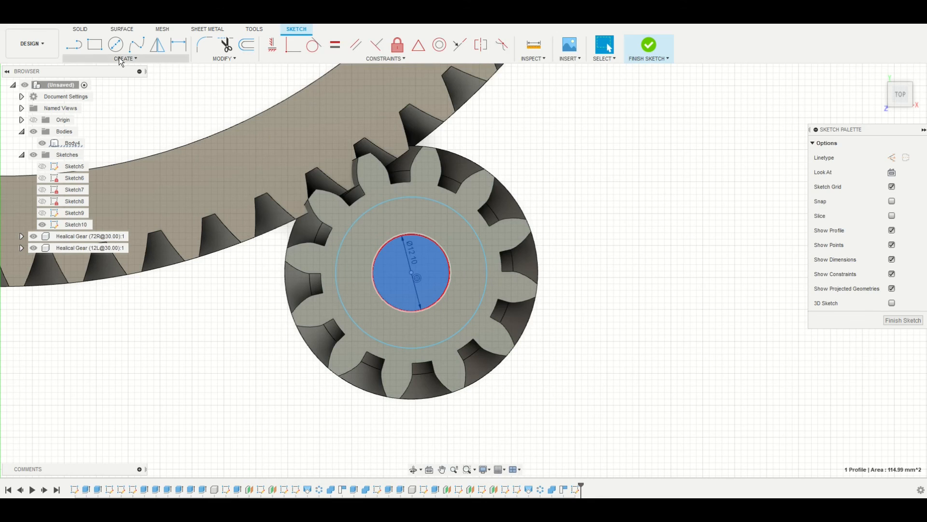
click(903, 319)
key(e)
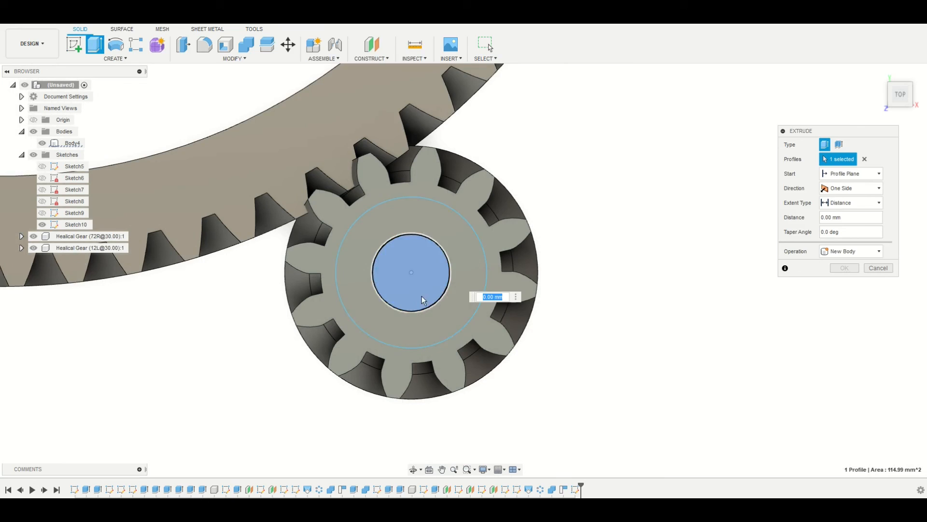
click(878, 267)
right_click(575, 490)
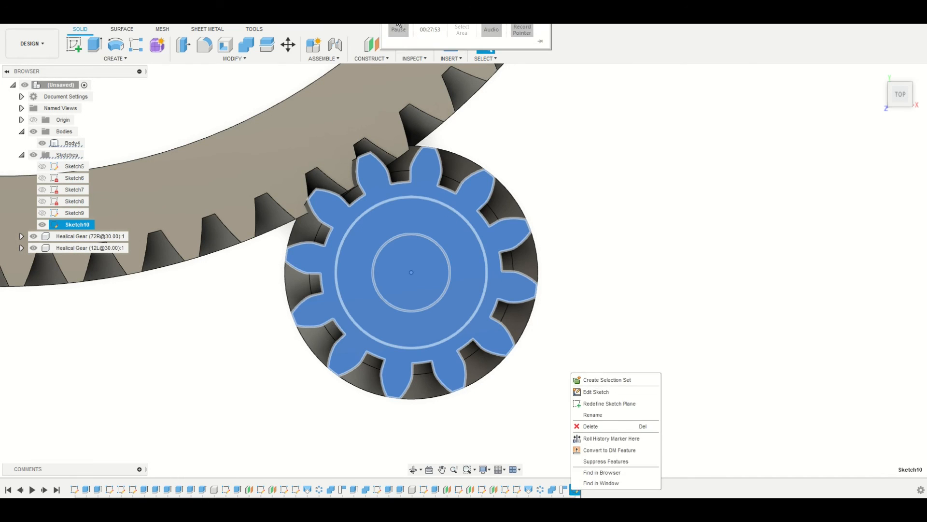
click(399, 30)
click(537, 258)
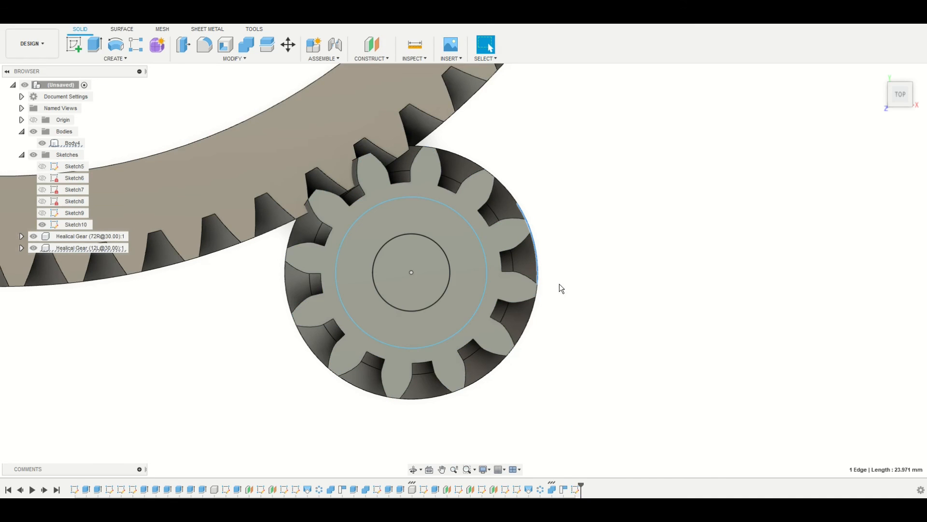
Step: Reopen Sketch10 on the 12-tooth gear for editing
right_click(575, 490)
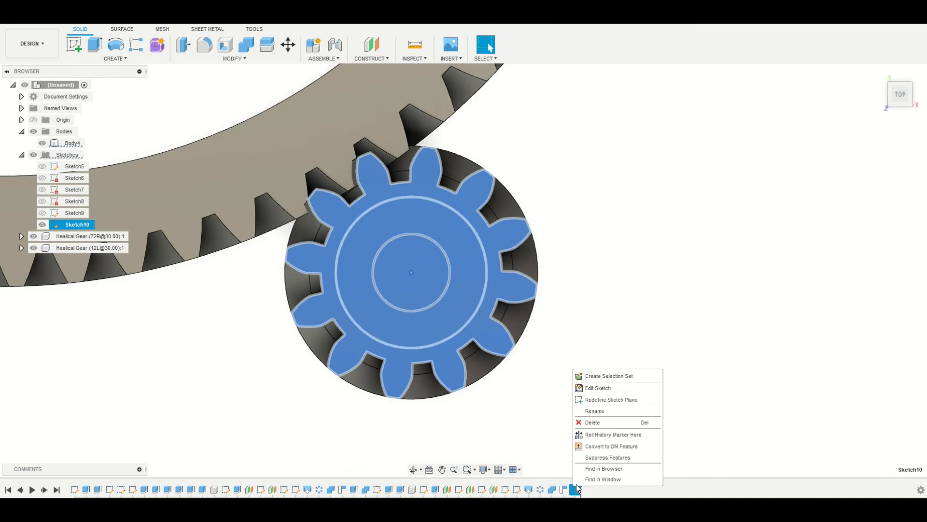
click(592, 389)
scroll(419, 233, up, 6)
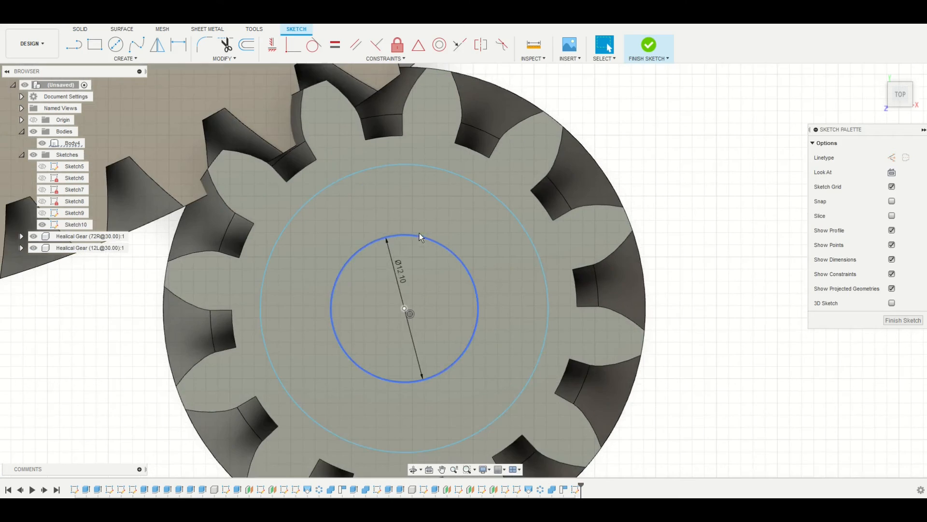
Step: Begin a three-point rectangle with a 4 mm base edge spanning two points on the upper-right arc of the 12.1 mm circle
click(95, 45)
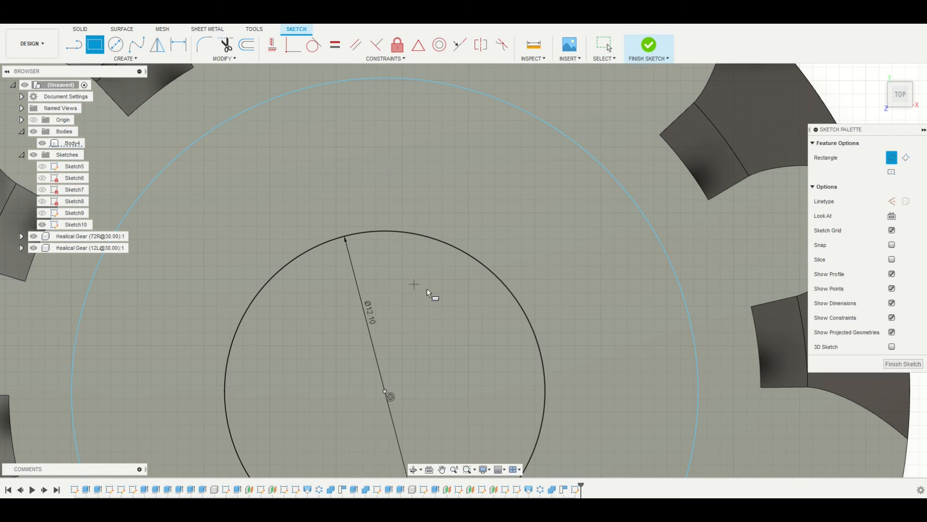
click(110, 60)
key(Escape)
click(96, 48)
click(122, 59)
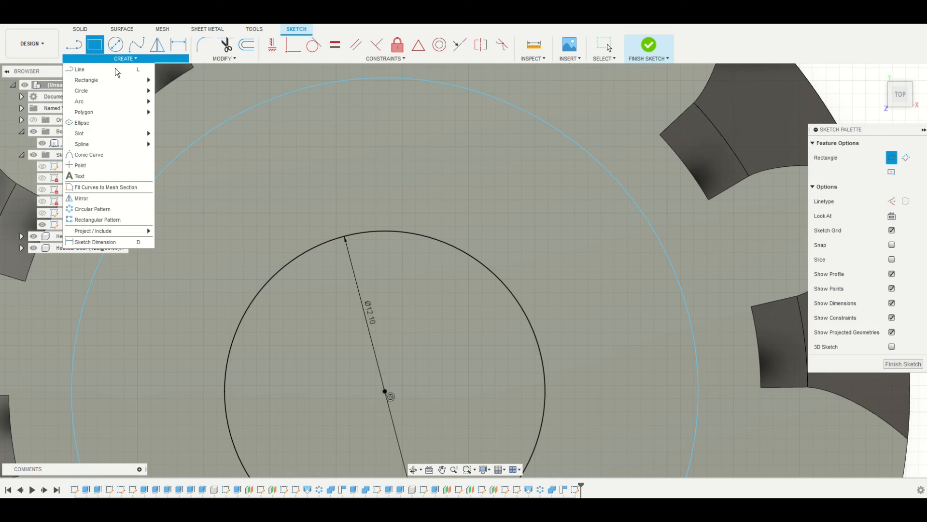
mouse_move(116, 80)
click(171, 91)
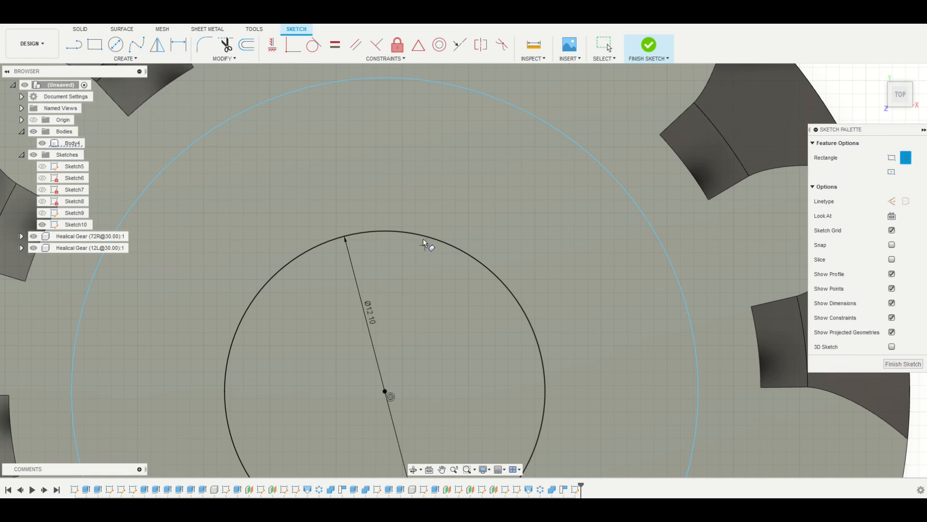
click(421, 240)
text(4)
click(510, 291)
Step: Complete the keyway rectangle with a height of 2.5 mm, extending outward from the bore circle
text(4)
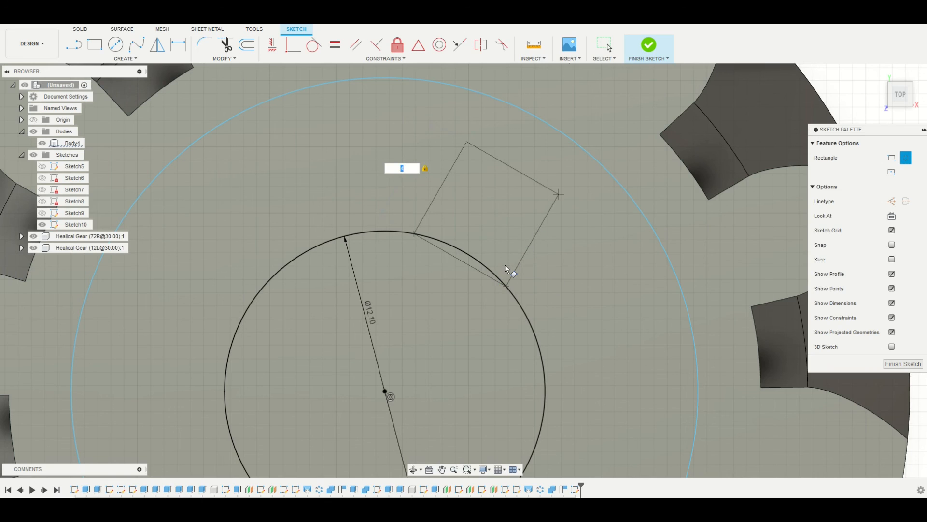
key(BackSpace)
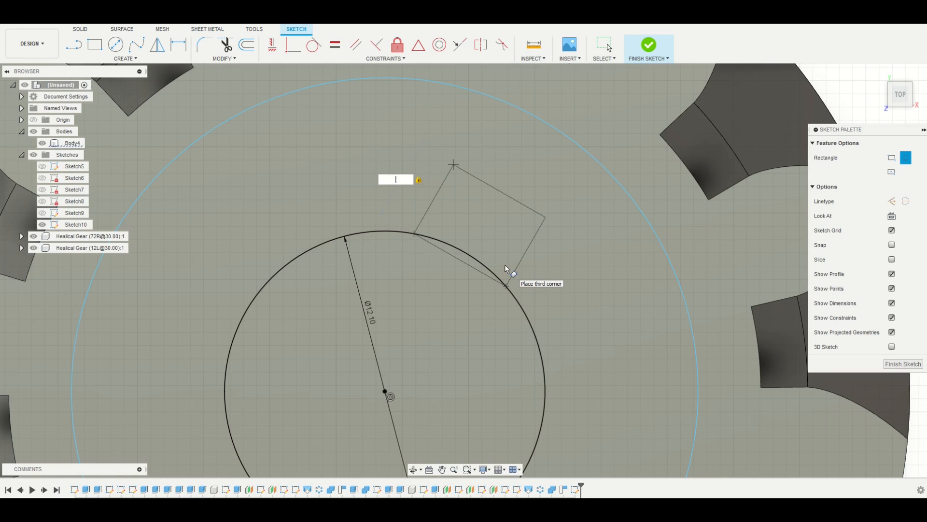
text(2.5)
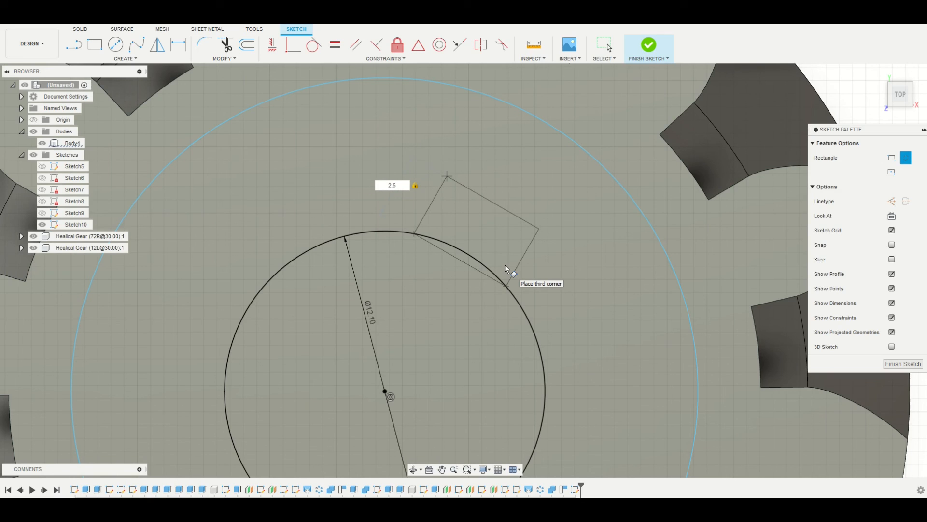
key(BackSpace)
key(BackSpace)
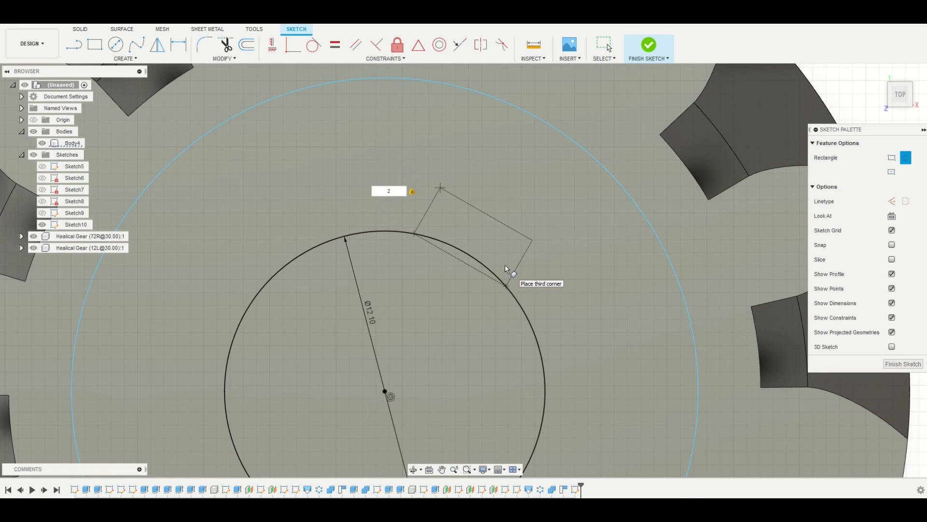
text(.5)
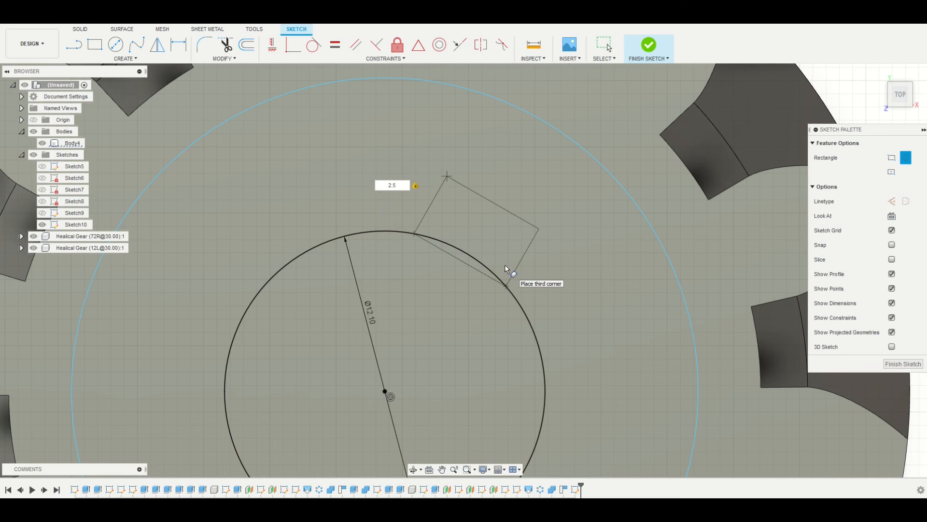
click(505, 265)
key(Escape)
scroll(498, 269, down, 5)
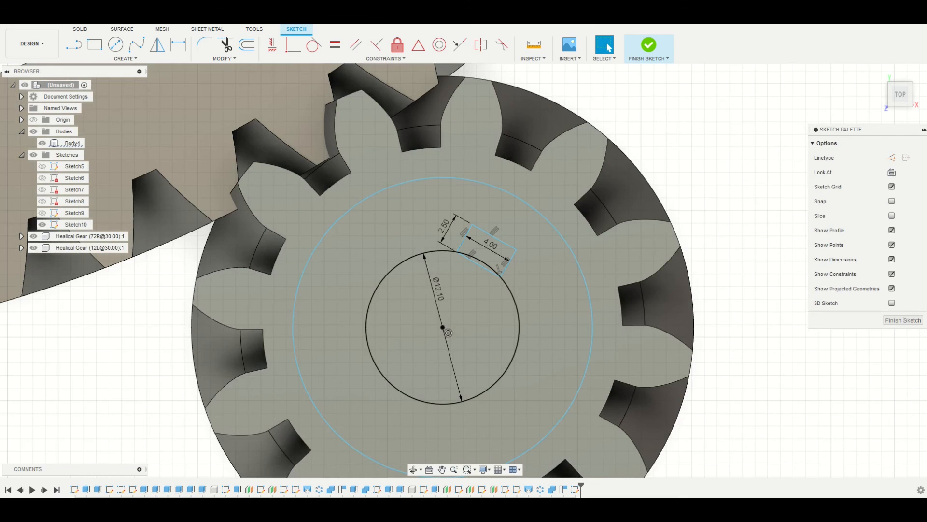
Step: Finish the sketch and extrude-cut the bore circle and keyway rectangle profiles down through the 12-tooth gear
click(904, 320)
click(486, 280)
shift+click(483, 265)
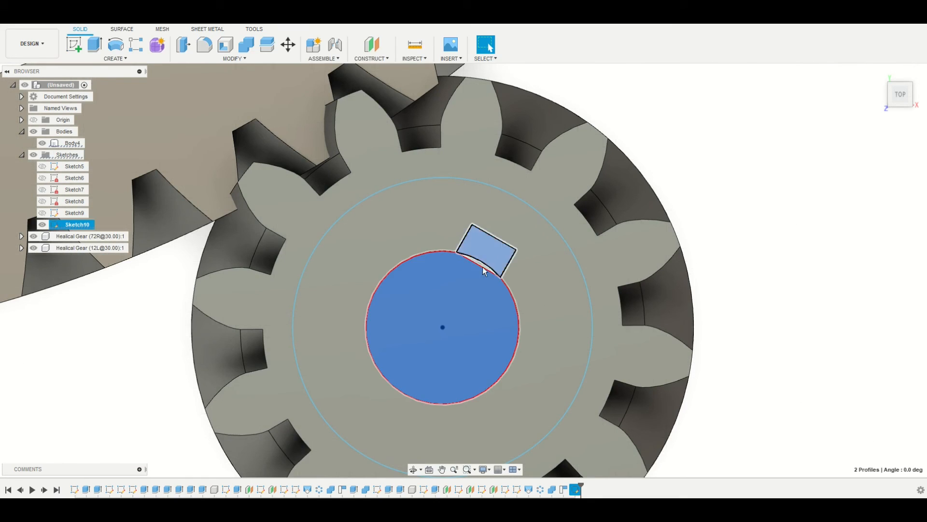
scroll(482, 261, up, 5)
scroll(474, 271, down, 7)
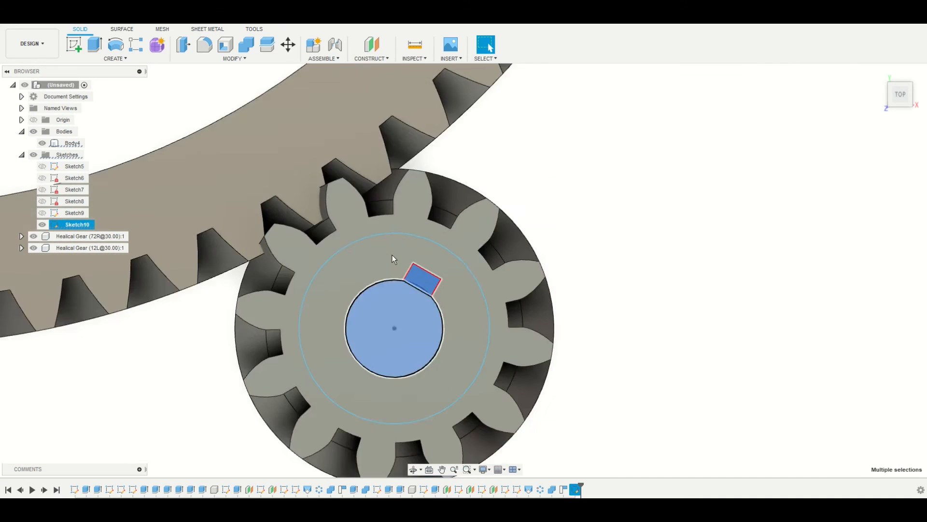
click(94, 44)
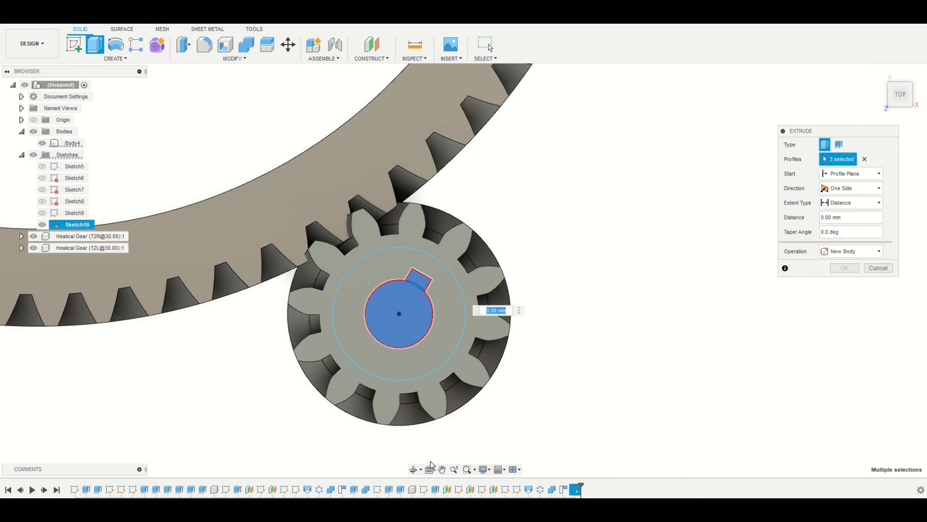
shift+middle_drag(398, 310, 416, 274)
drag(416, 276, 429, 447)
key(Return)
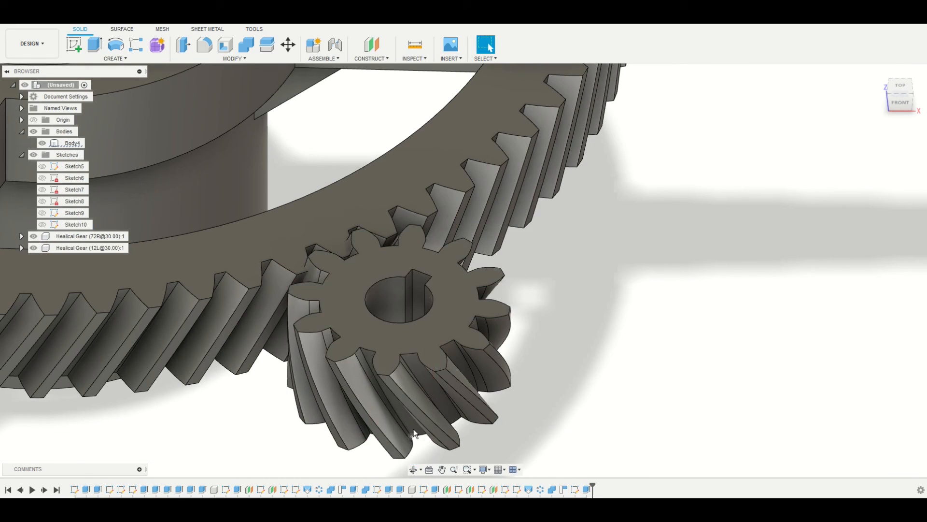
Step: Extrude-cut a shallow recess from Sketch10's ring profile around the keyed bore, and hide the sketch with the top-level component active
click(42, 224)
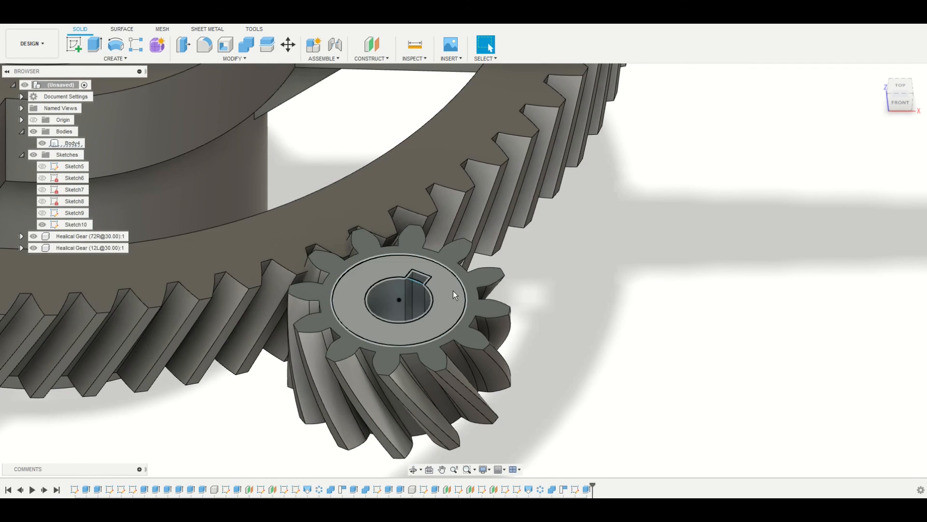
click(455, 295)
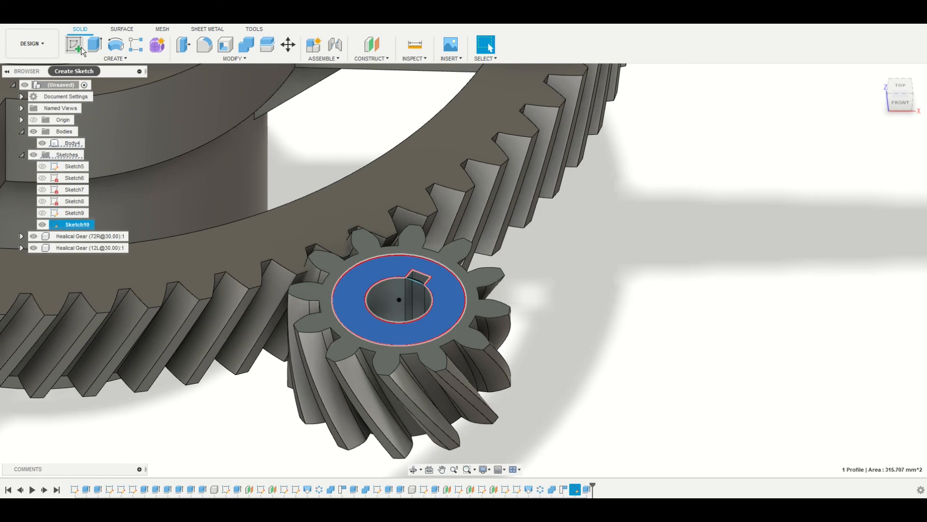
click(97, 45)
mouse_move(424, 285)
mouse_down()
mouse_move(422, 302)
mouse_move(426, 293)
mouse_up()
key(Return)
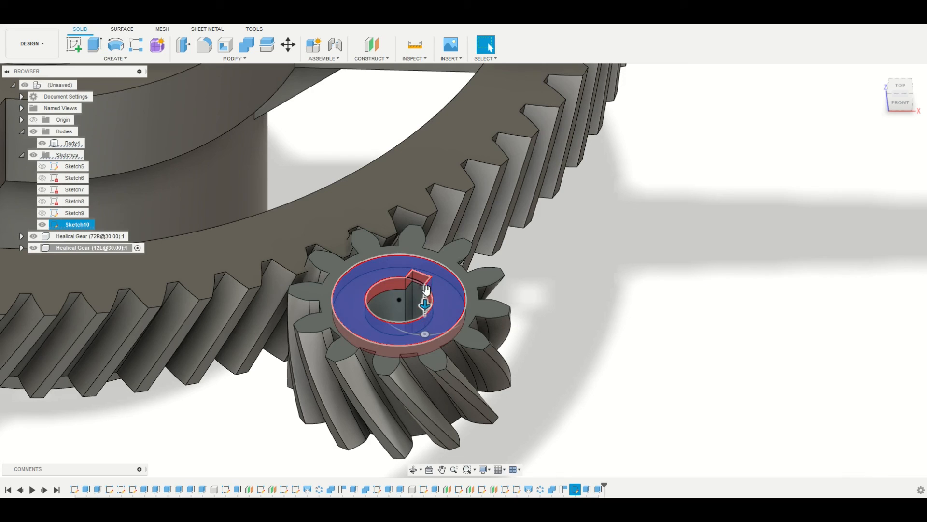
click(85, 84)
click(42, 223)
Step: Hide the three-armed hub body so only the two meshing helical gears are displayed
click(414, 468)
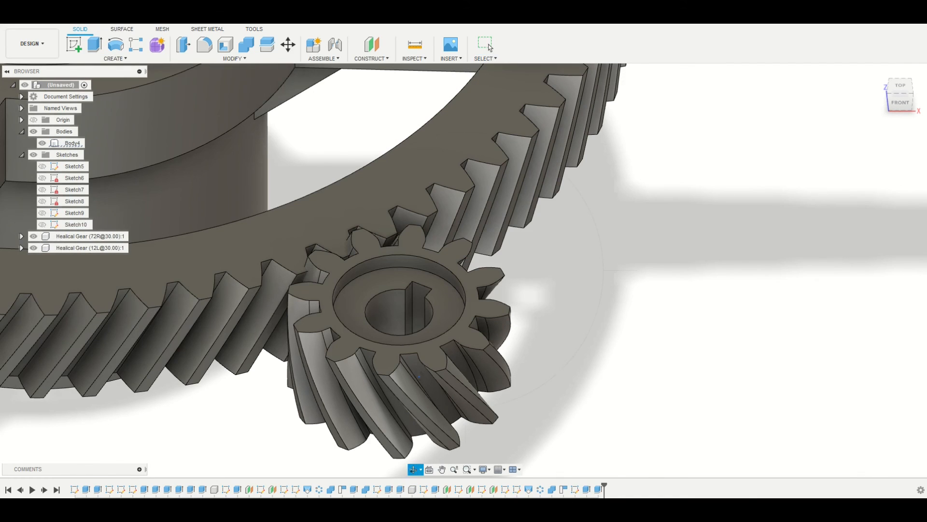
scroll(419, 376, down, 10)
click(485, 44)
click(77, 236)
click(72, 249)
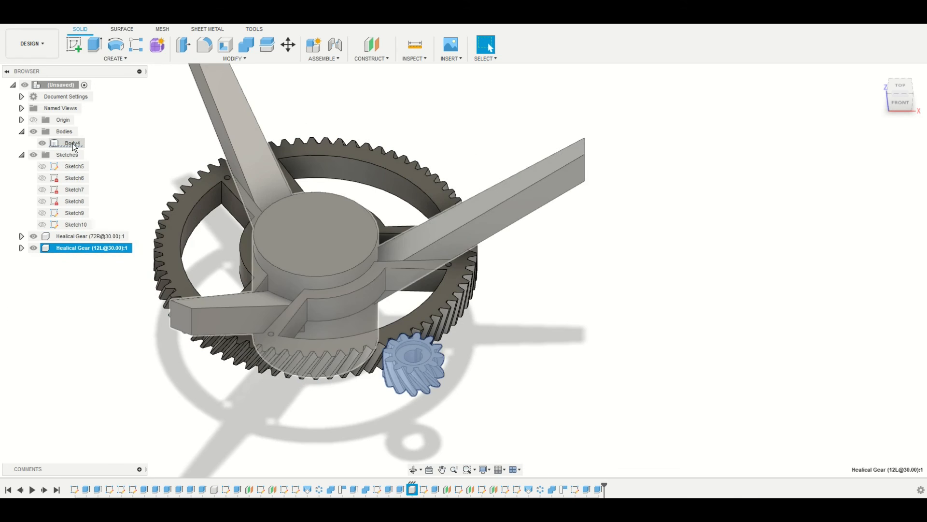
click(73, 144)
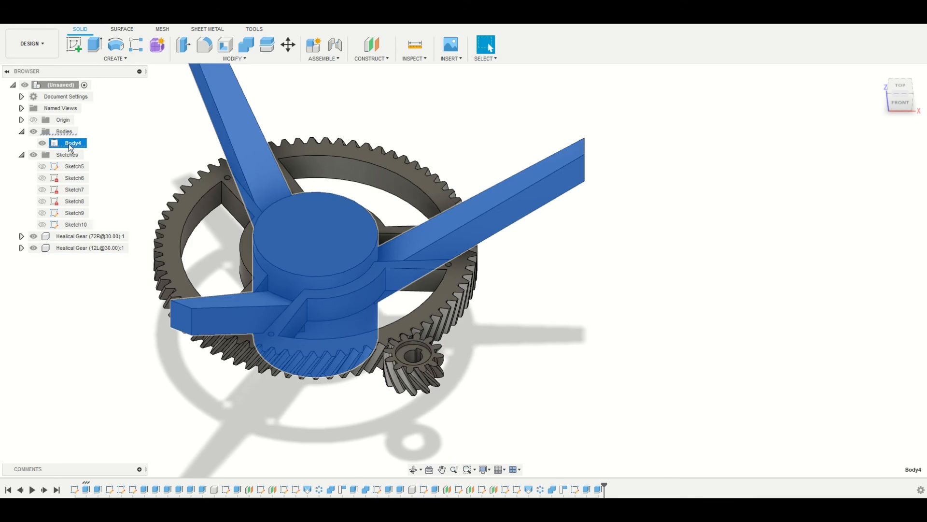
click(42, 143)
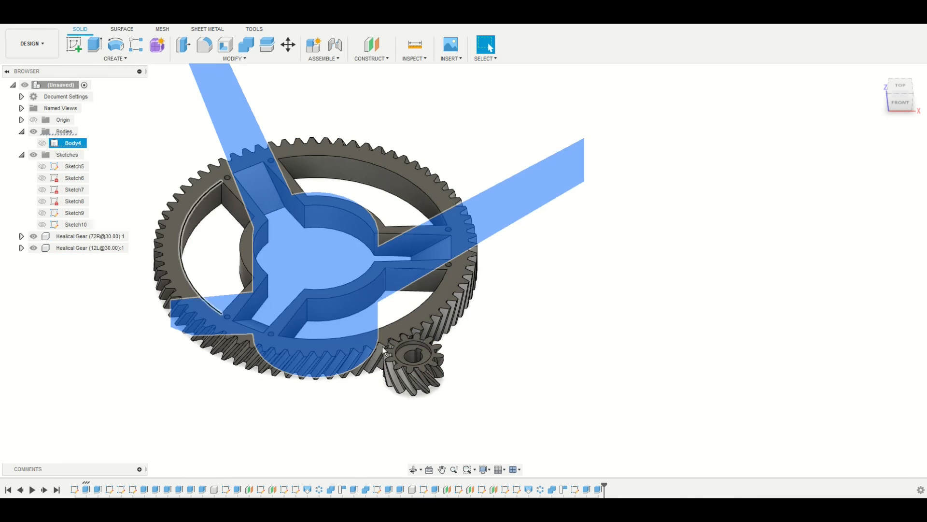
click(398, 433)
click(414, 469)
drag(414, 449, 466, 430)
scroll(435, 254, down, 3)
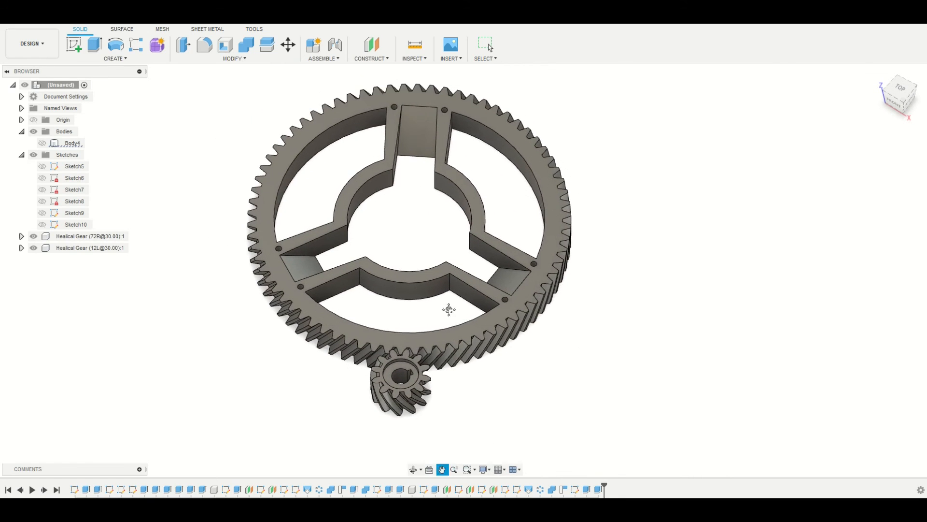
key(Escape)
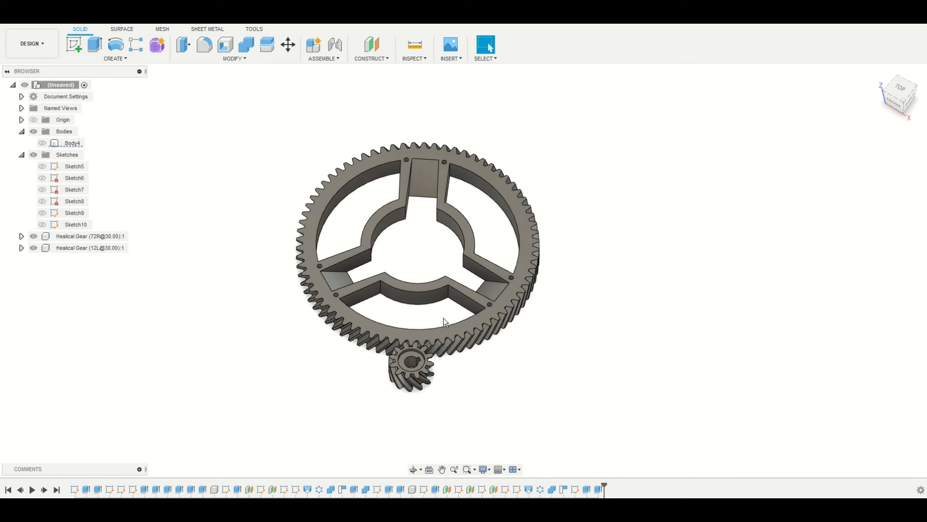